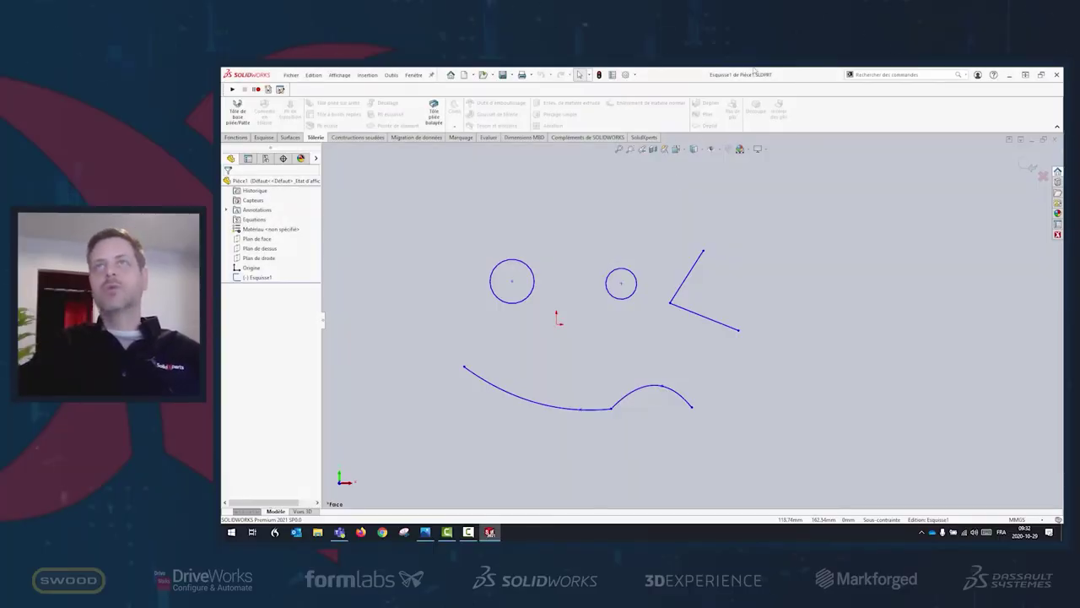
Minimize SOLIDWORKS and bring up the garage photo of the purple classic car
click(1009, 76)
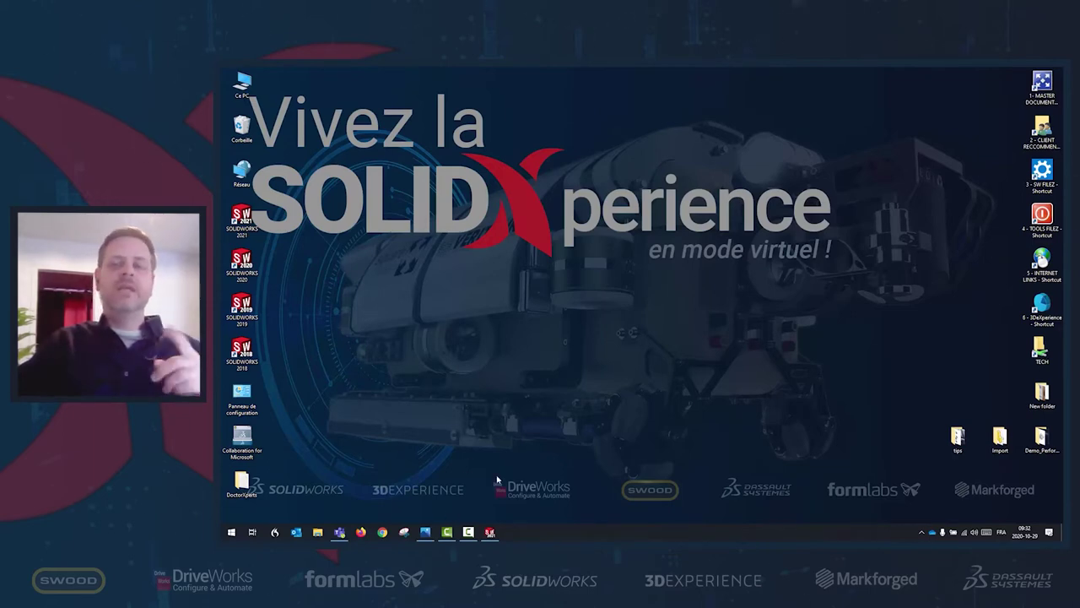
click(425, 532)
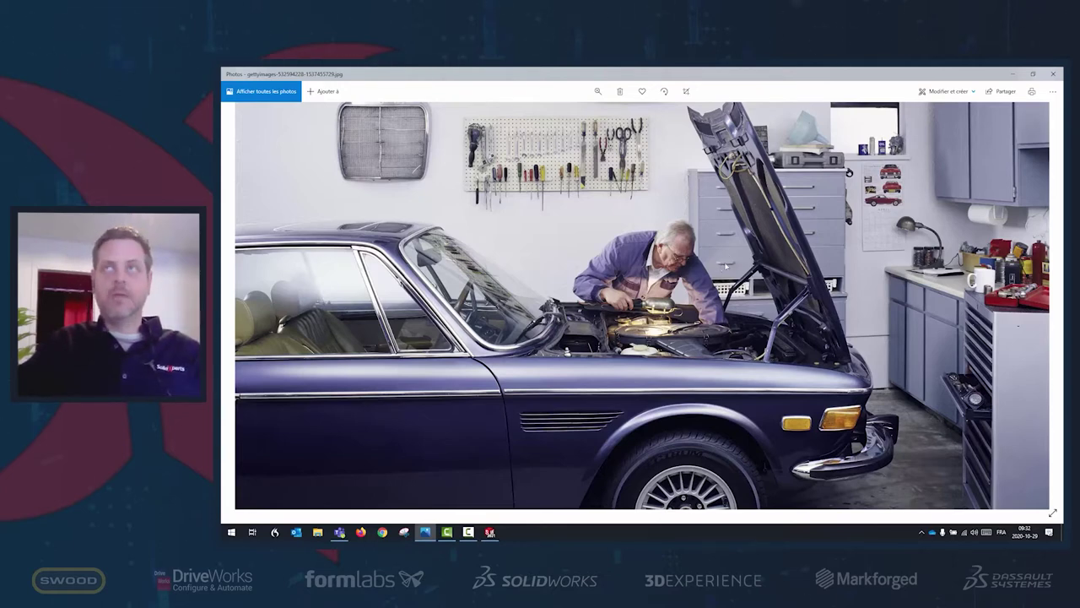
Minimize the Photos viewer showing the car photo to return to the SOLIDWORKS sketch
click(1013, 74)
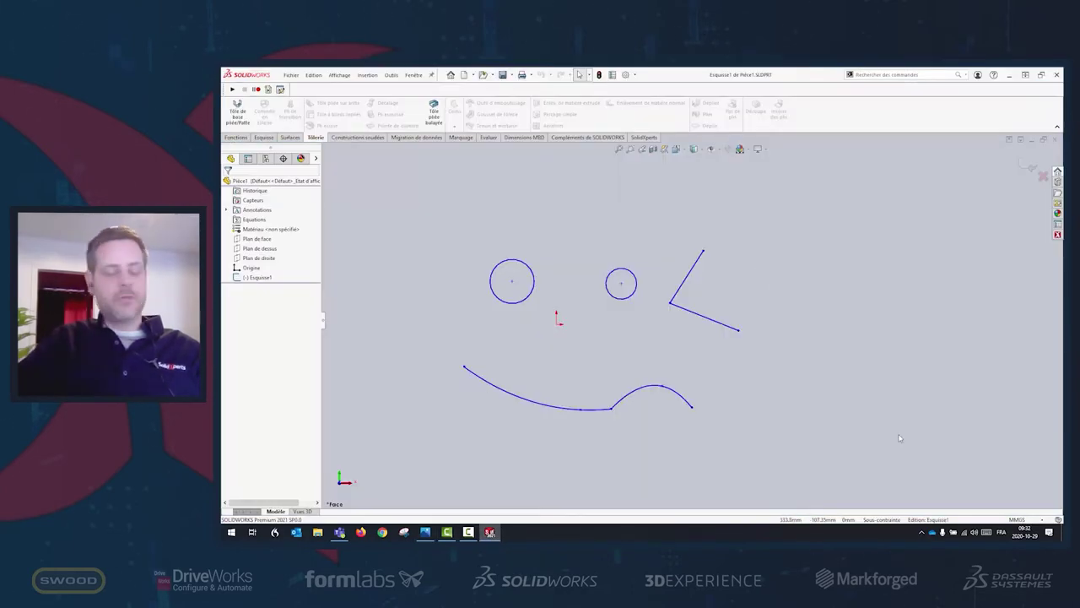
Summon the S shortcut bar a few times, then switch to the Esquisse tab and start Cercle
key(s)
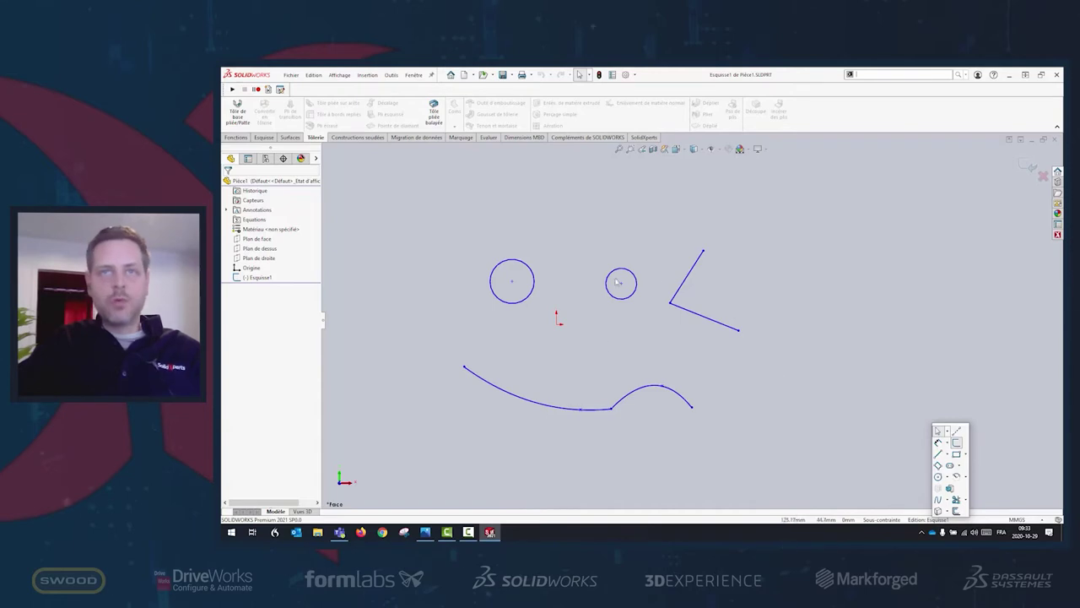
click(667, 332)
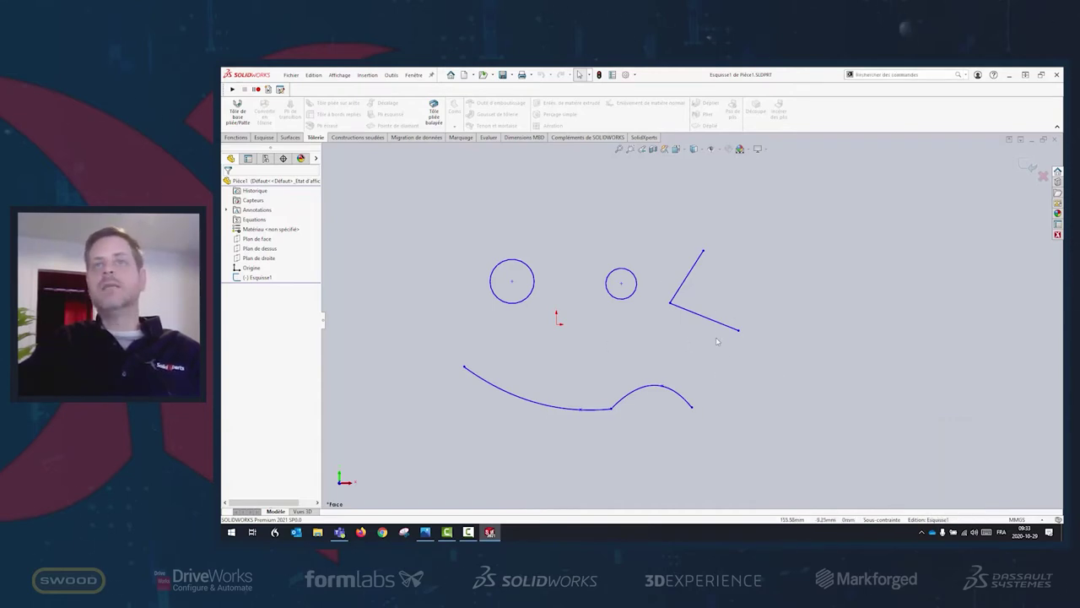
key(s)
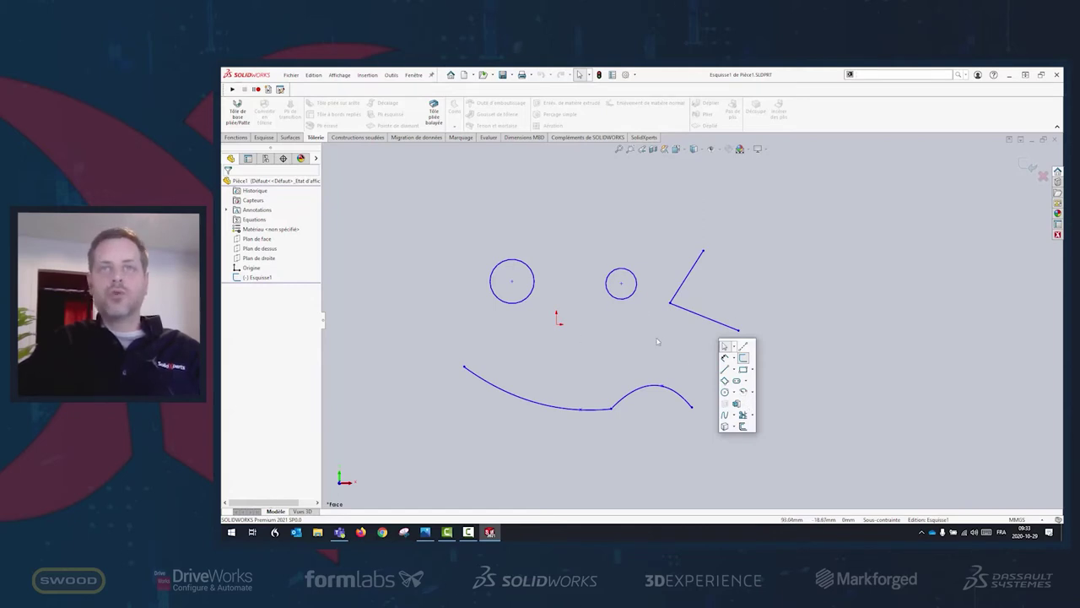
key(s)
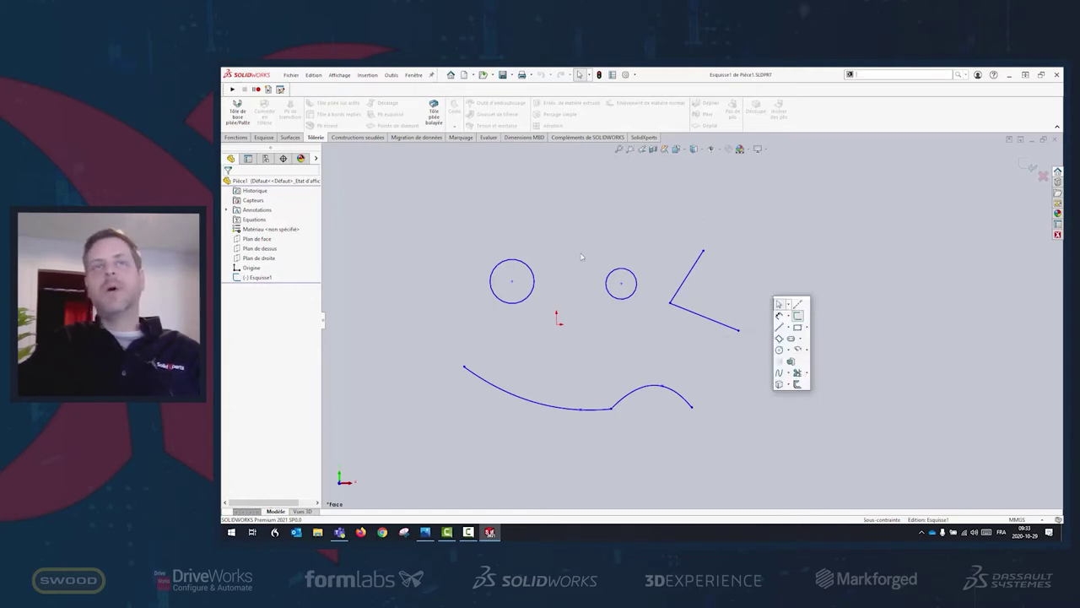
click(549, 303)
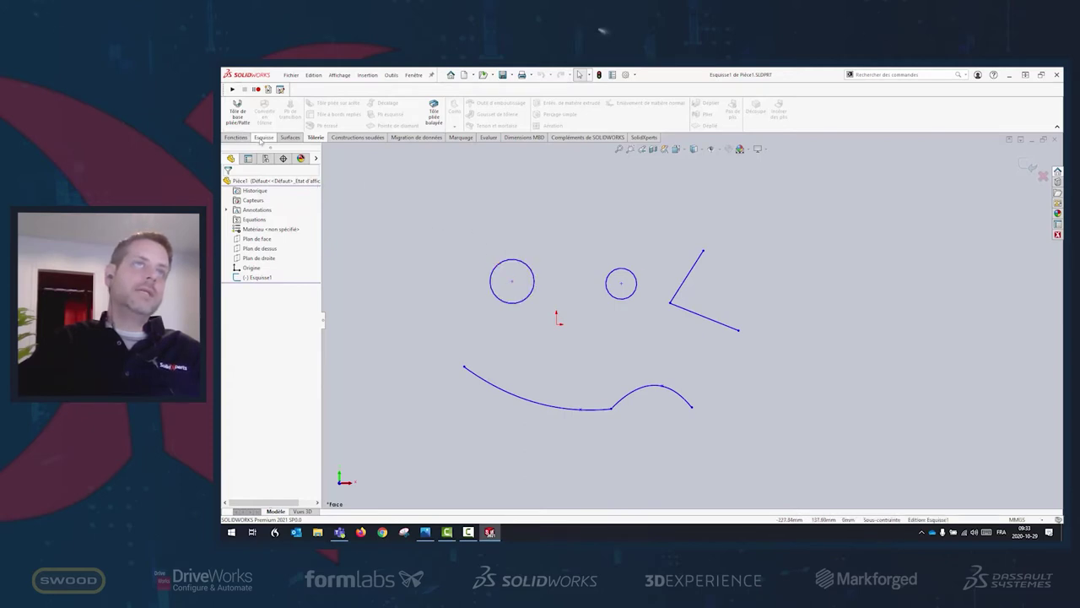
click(263, 138)
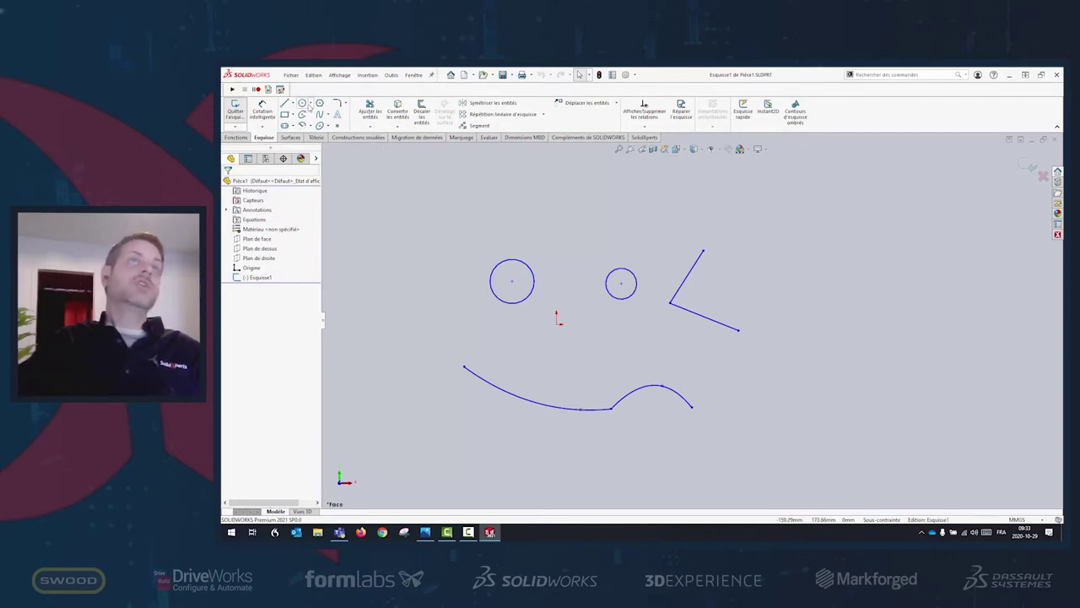
click(302, 103)
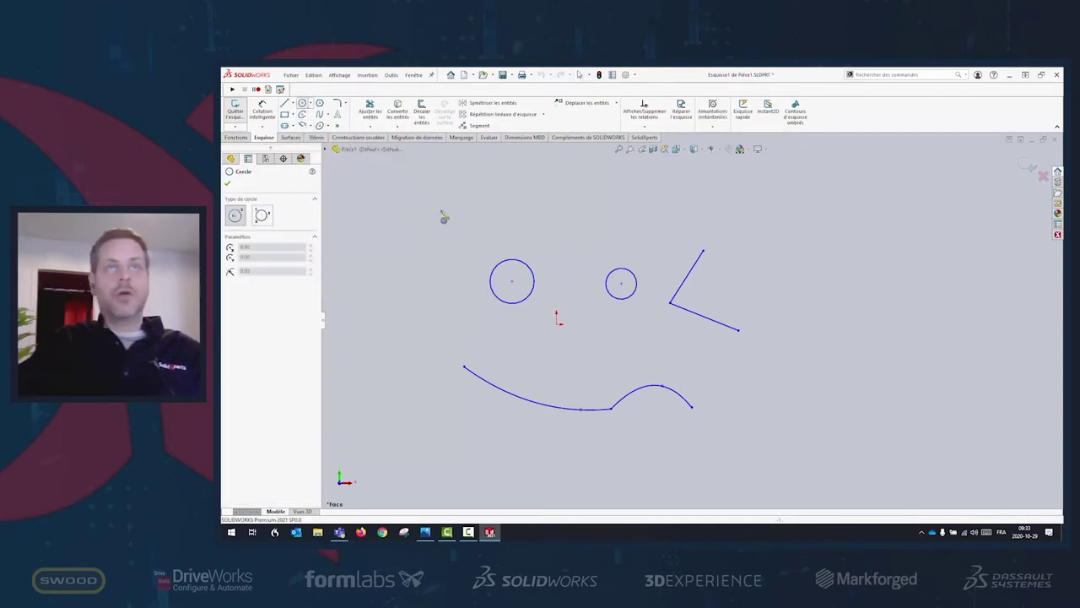
Draw a third circle right of the wavy curve and below the angled line
click(751, 372)
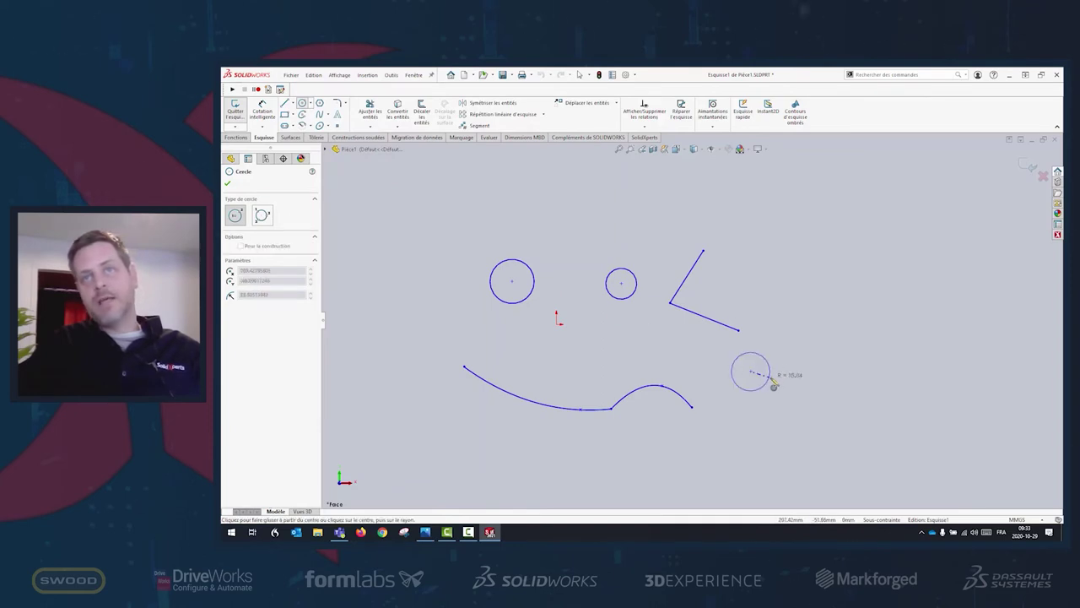
click(770, 384)
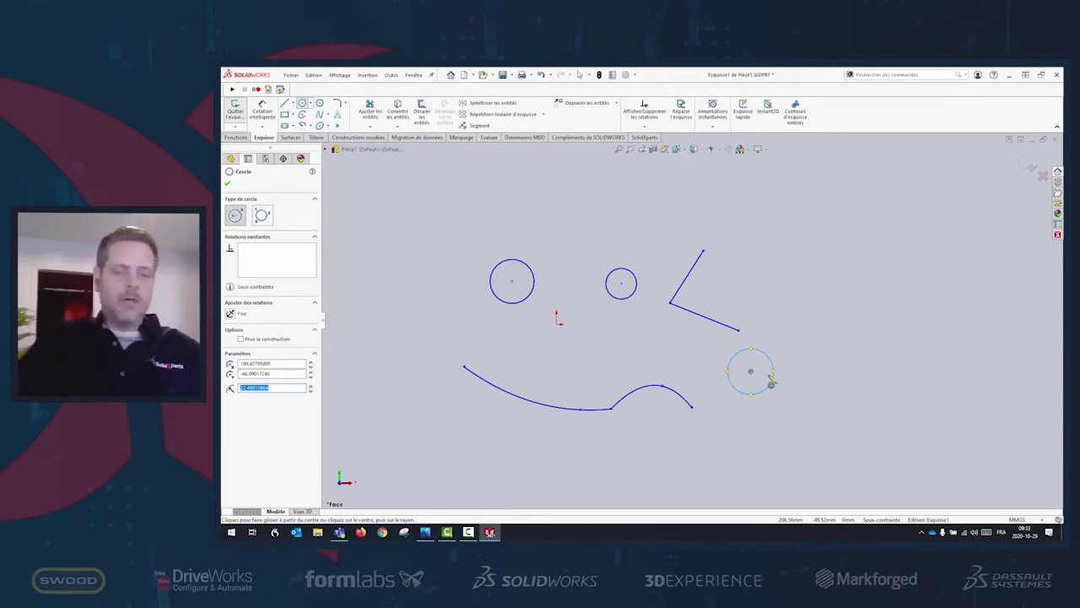
key(Escape)
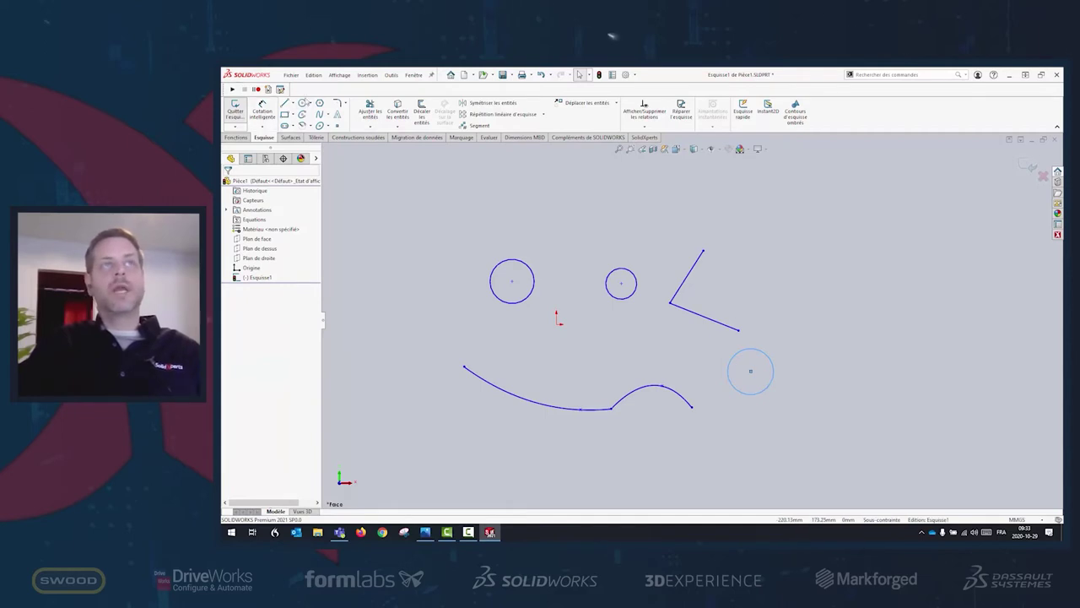
Select and deselect the new circle, then bring up the S shortcut bar's right-click menu
click(751, 370)
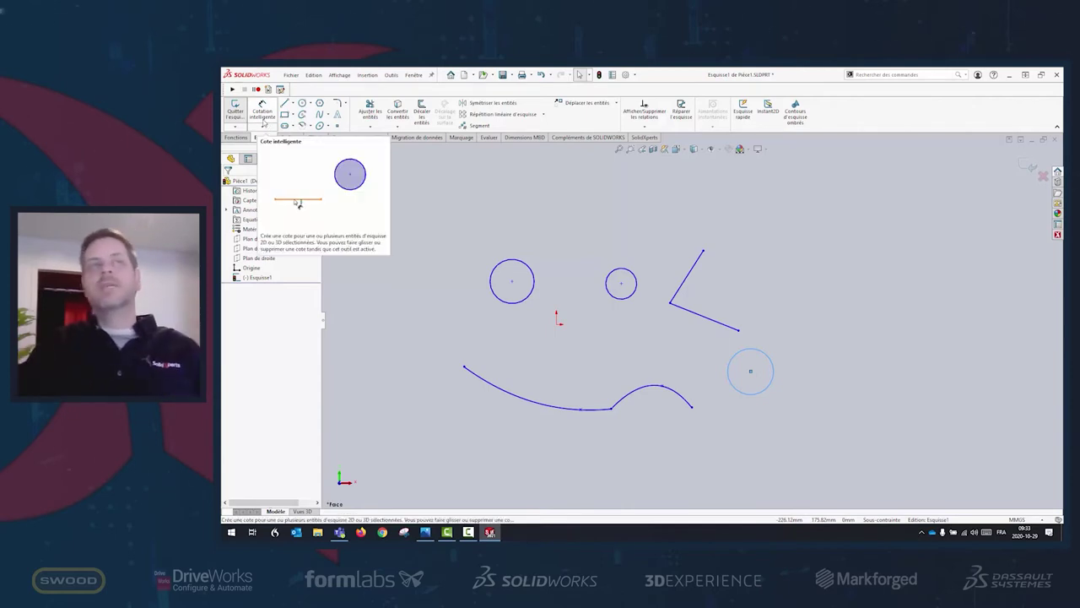
click(824, 304)
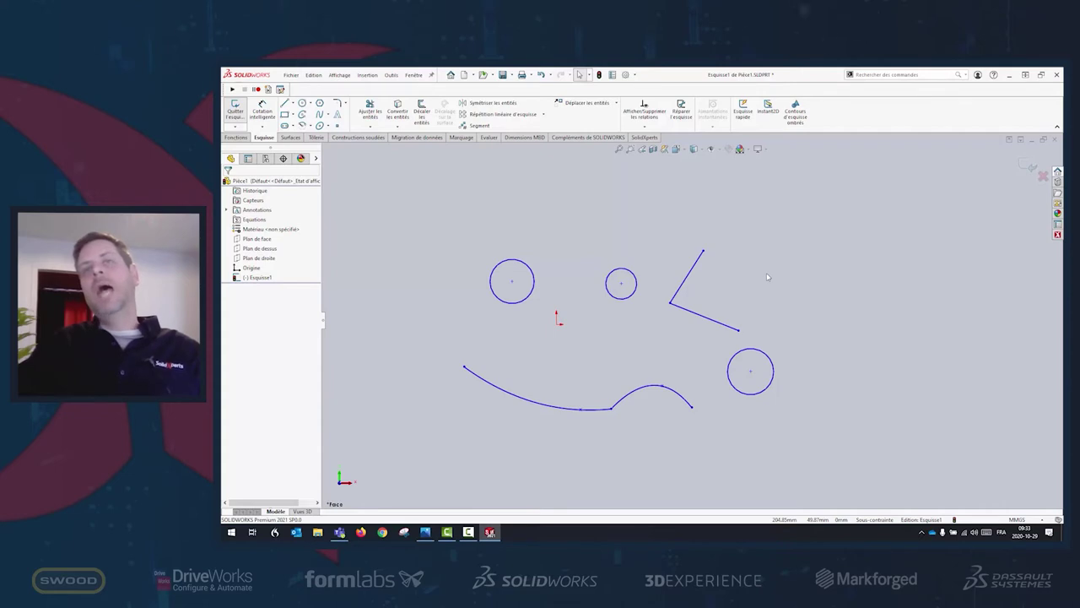
key(s)
right_click(773, 338)
In Personnaliser, search 'ok' and add the OK check-mark command to the S sketch shortcut bar
click(802, 343)
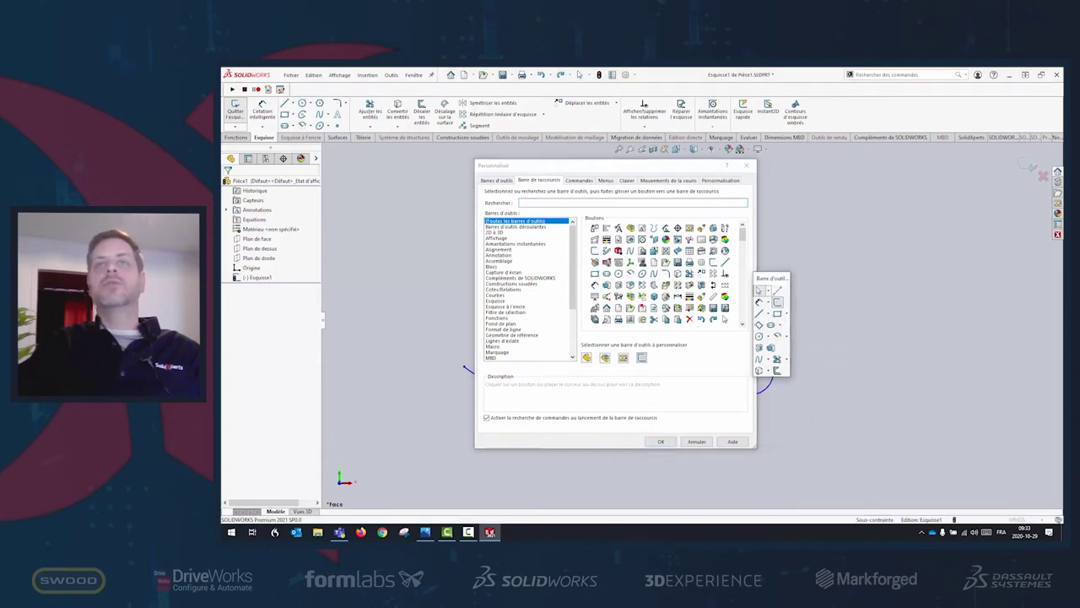
drag(776, 349, 692, 299)
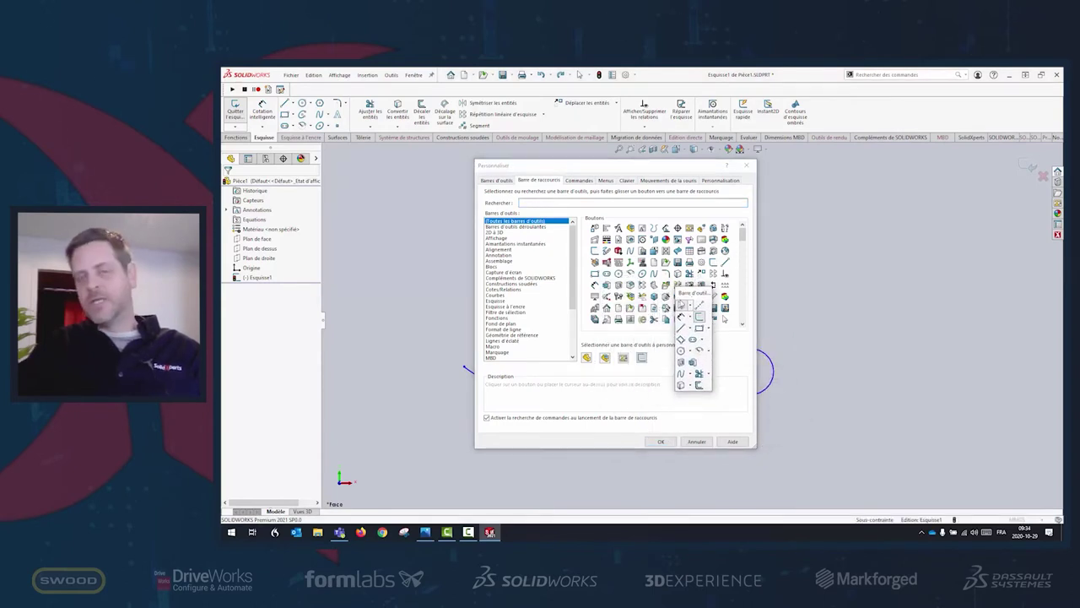
click(533, 204)
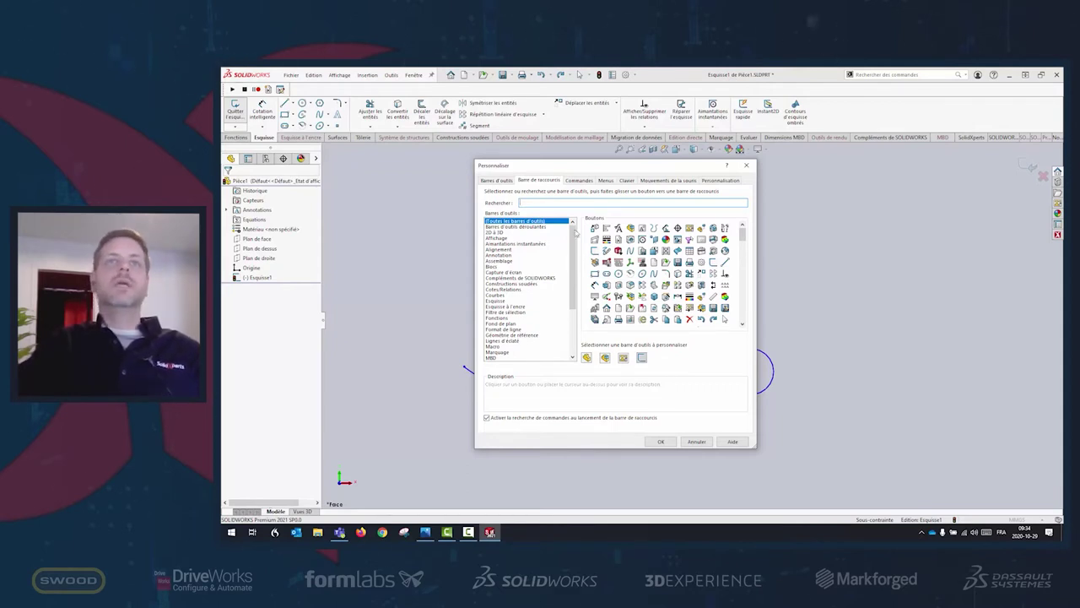
drag(640, 166, 506, 166)
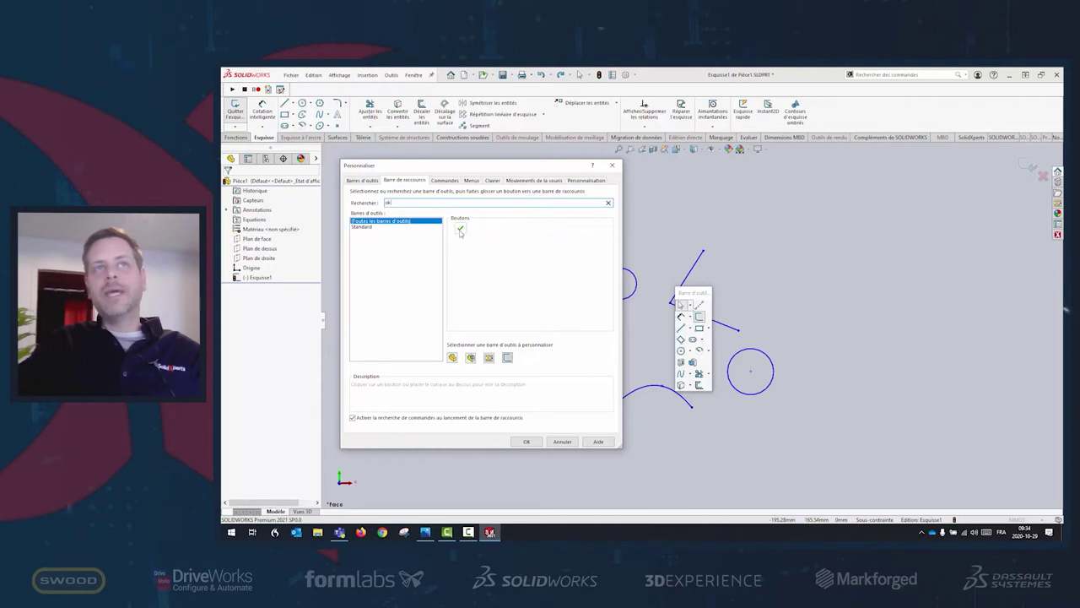
drag(460, 228, 710, 327)
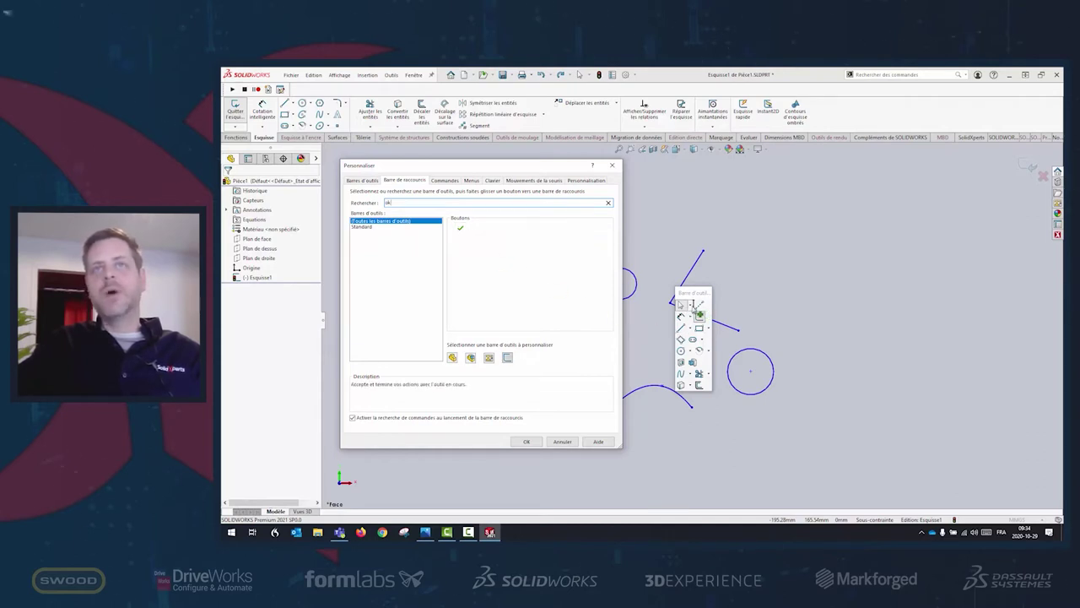
drag(699, 306, 700, 308)
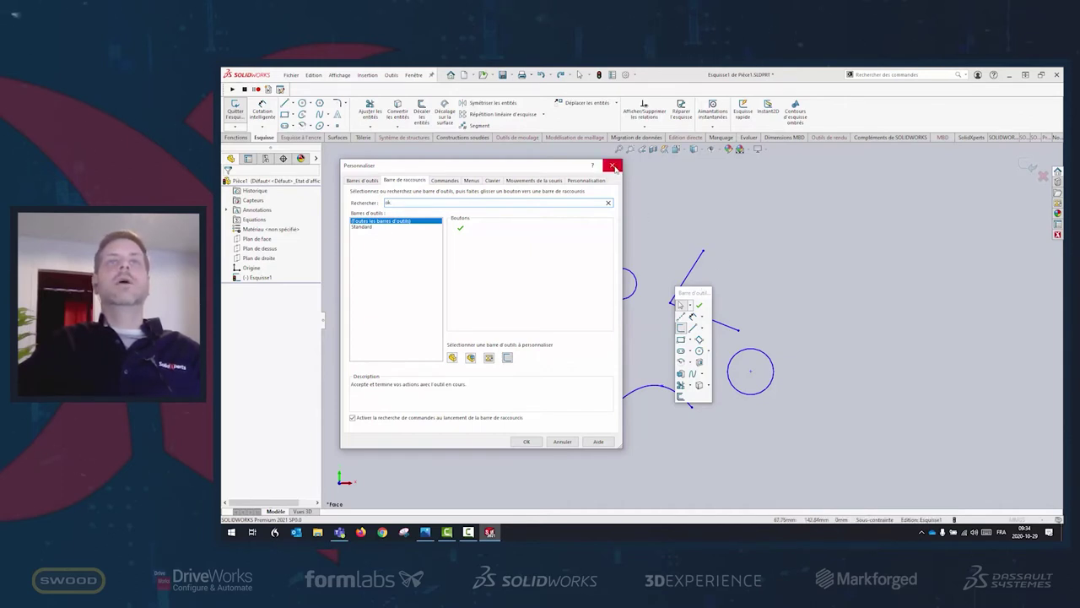
click(694, 293)
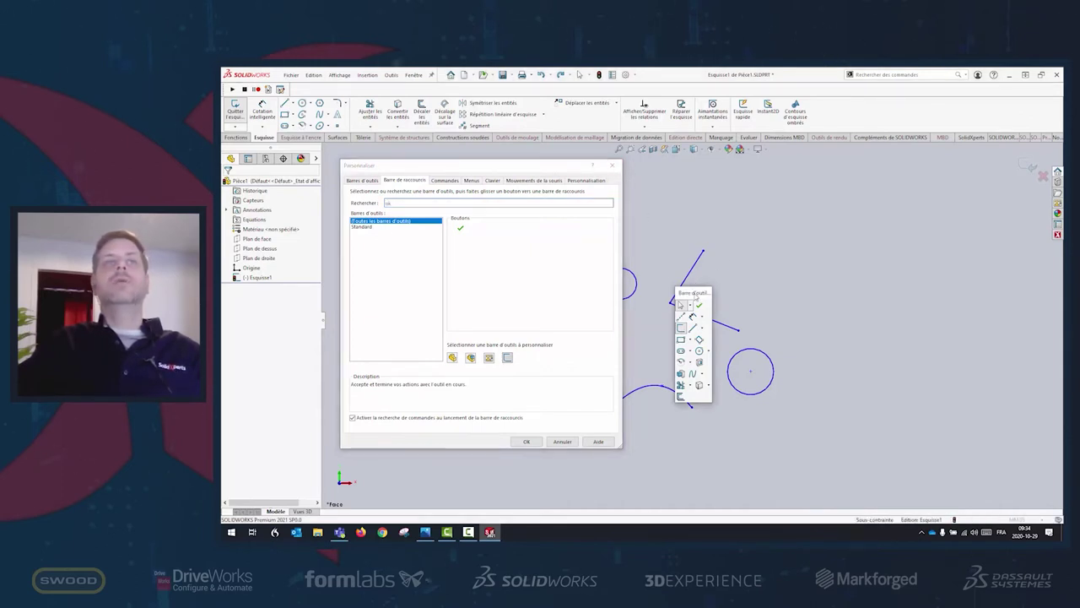
Close the Personnaliser dialog and check the updated S shortcut bar
click(394, 205)
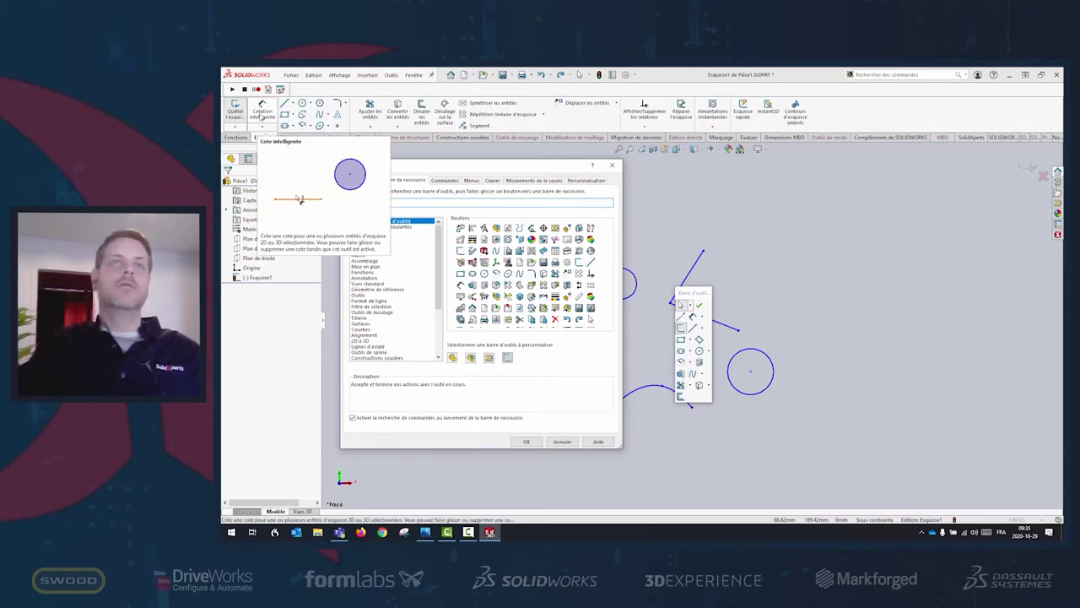
click(613, 167)
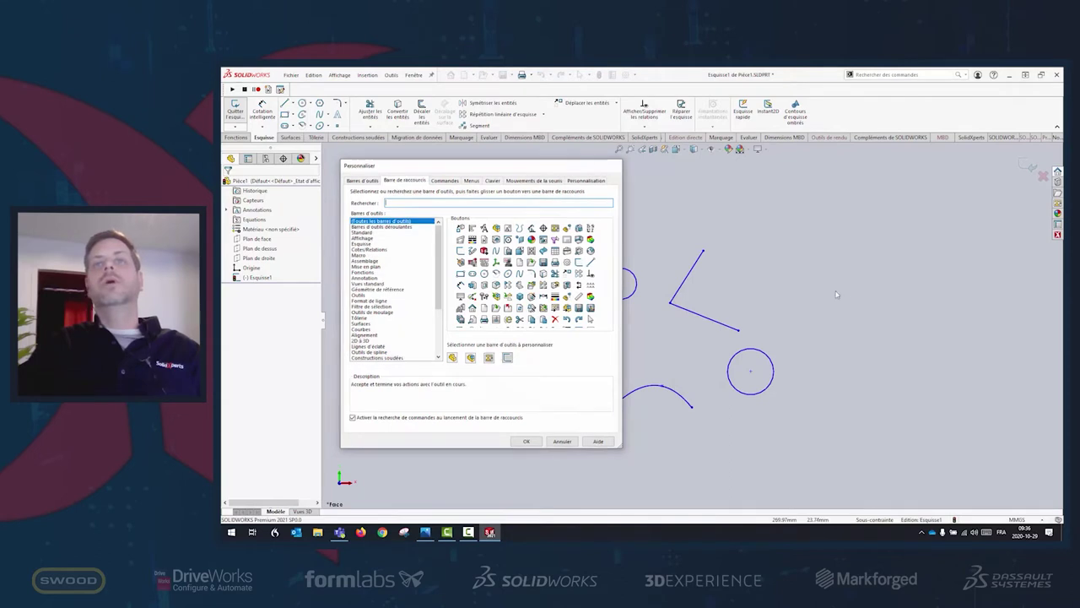
key(s)
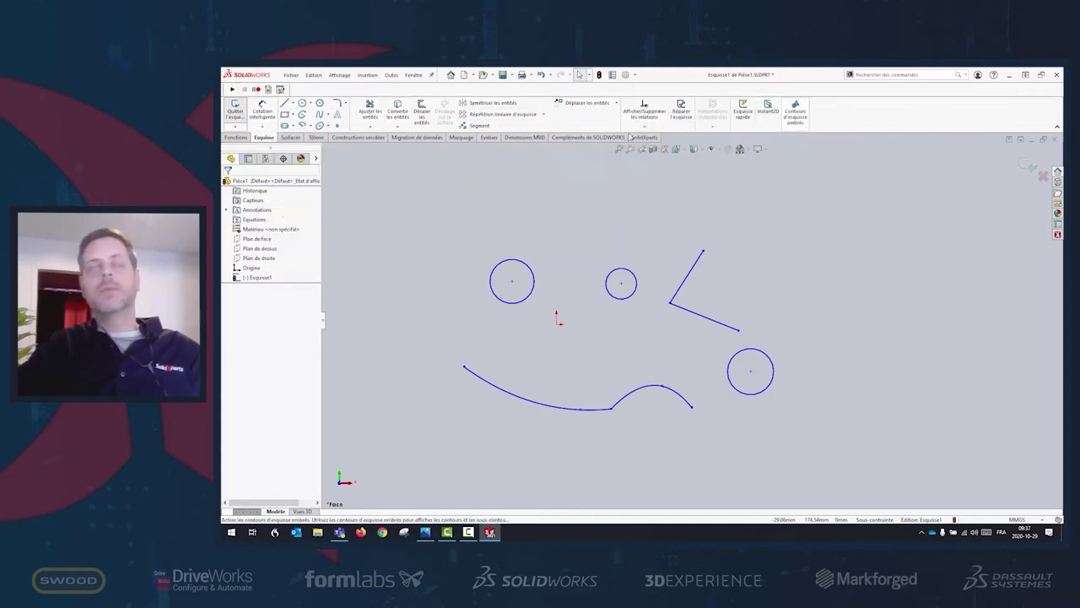
key(d)
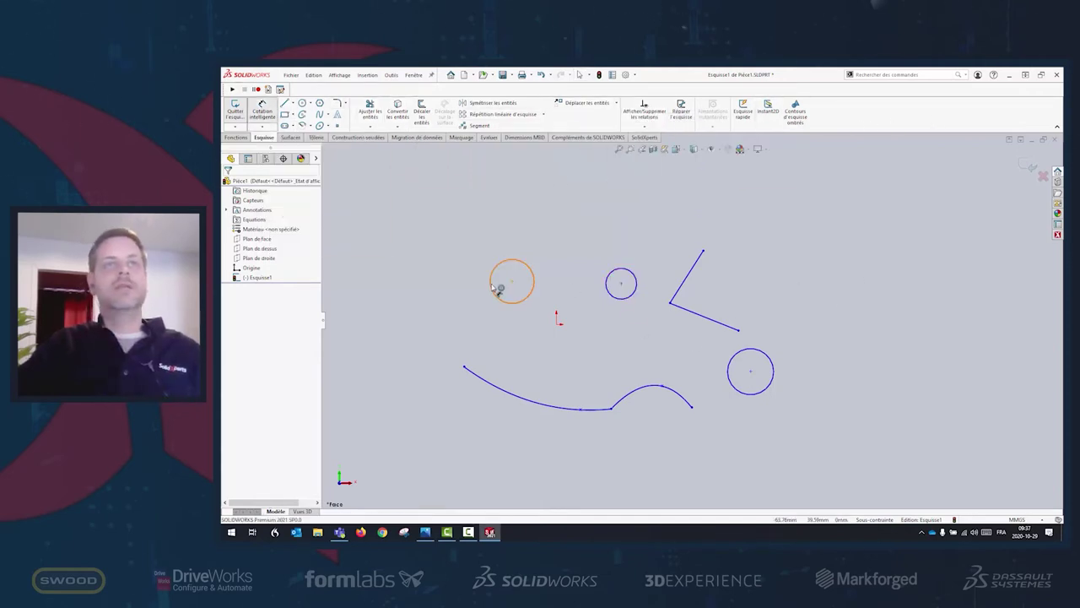
click(497, 289)
click(639, 294)
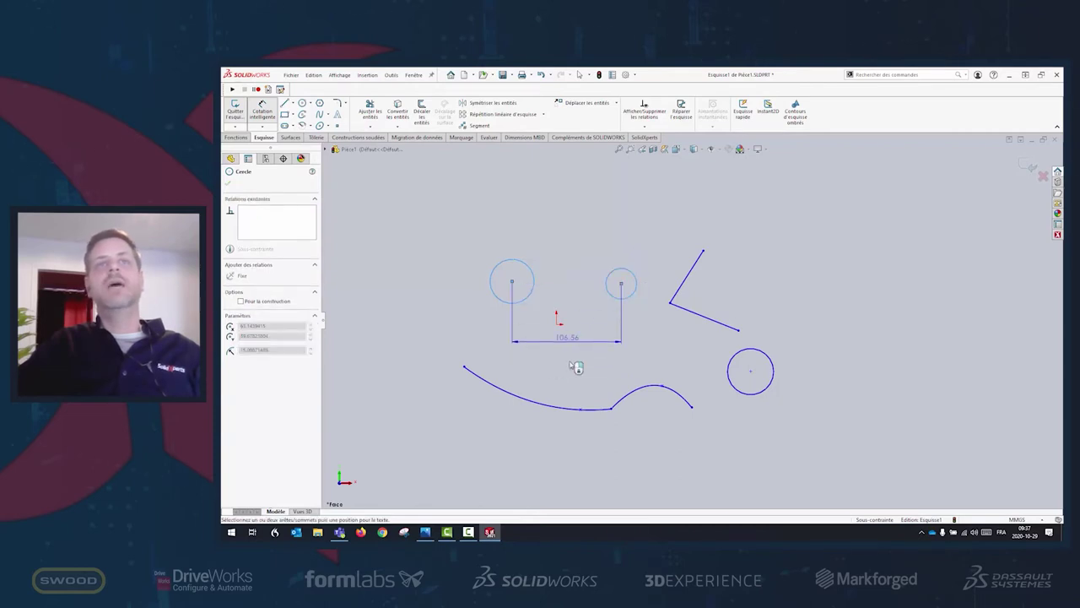
key(Escape)
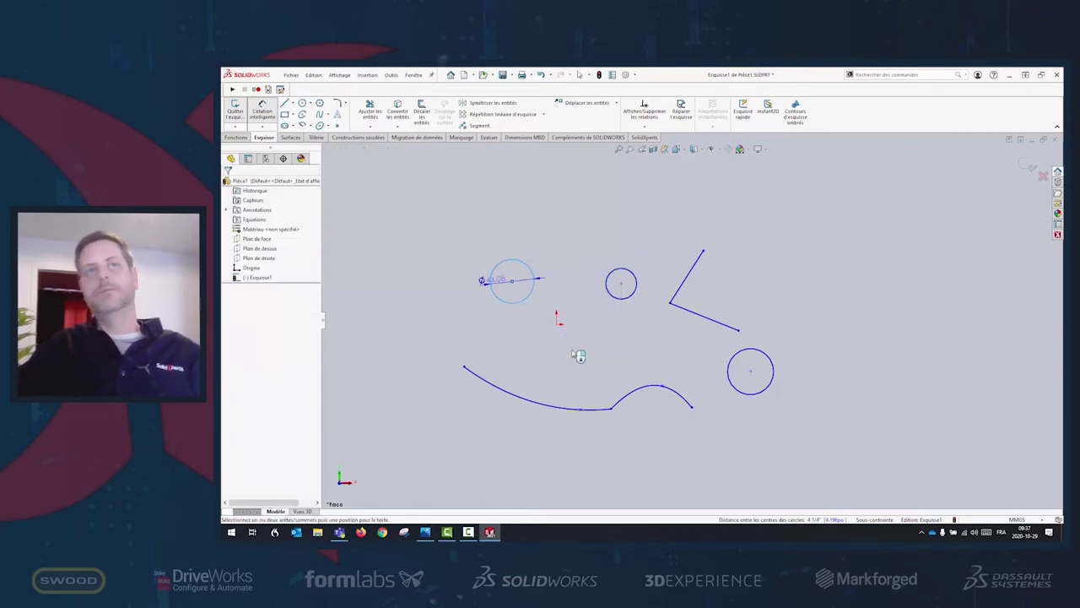
click(258, 113)
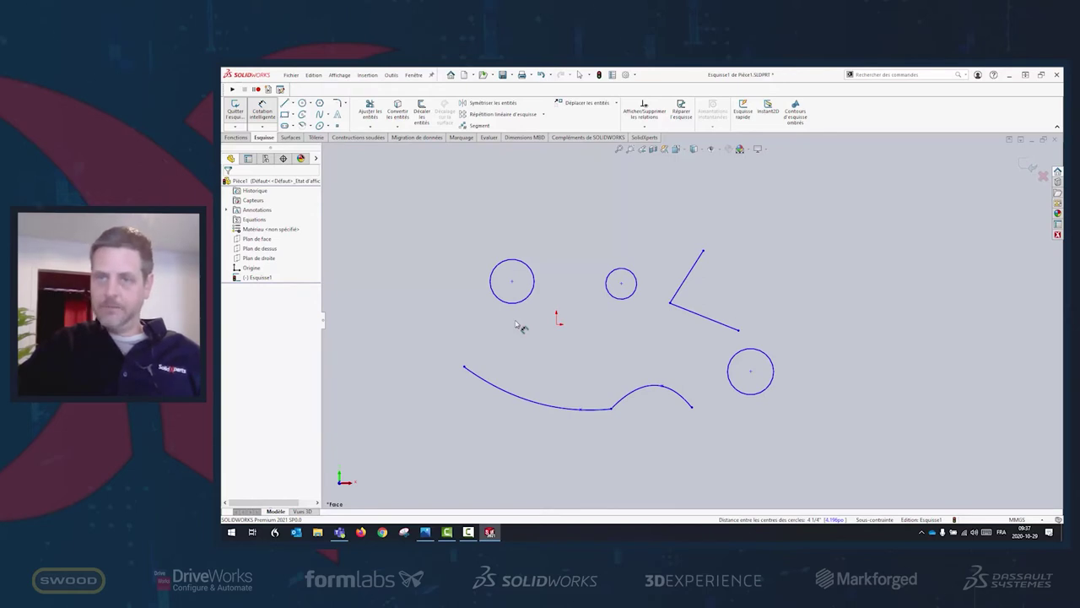
click(492, 284)
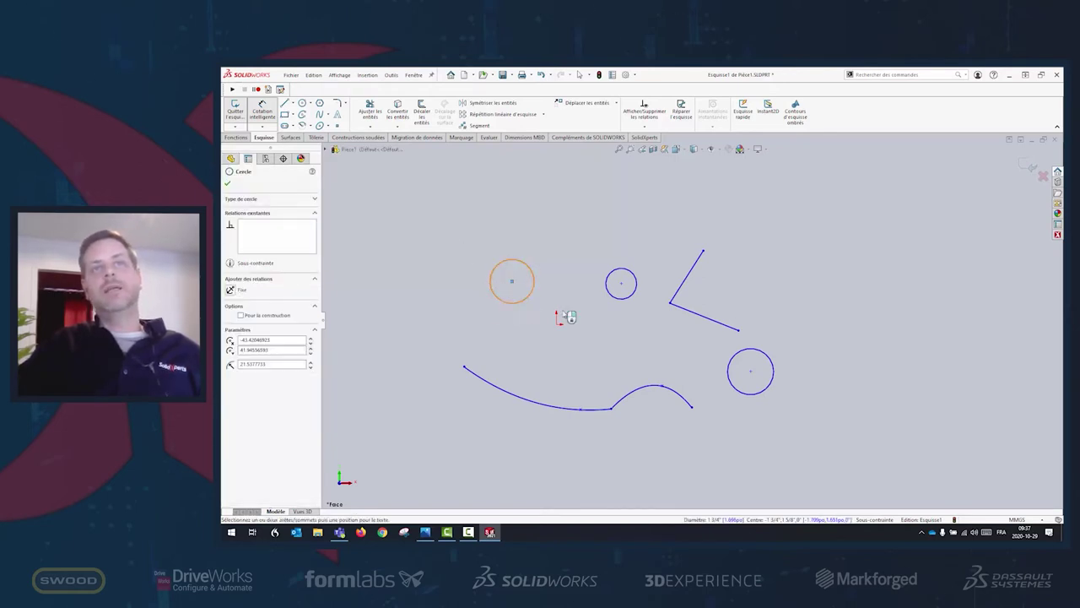
click(636, 285)
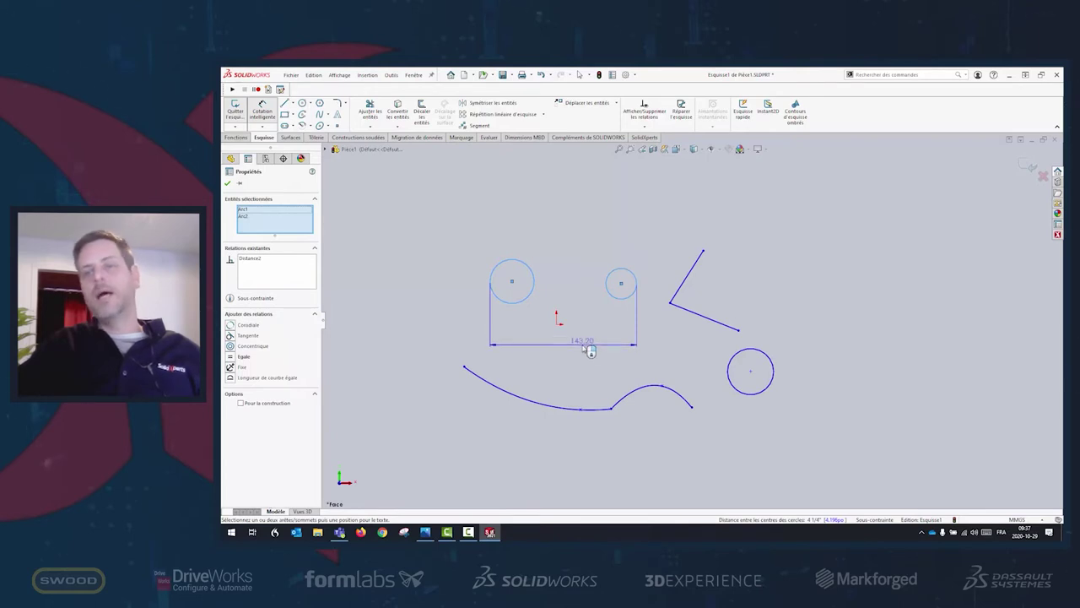
key(Escape)
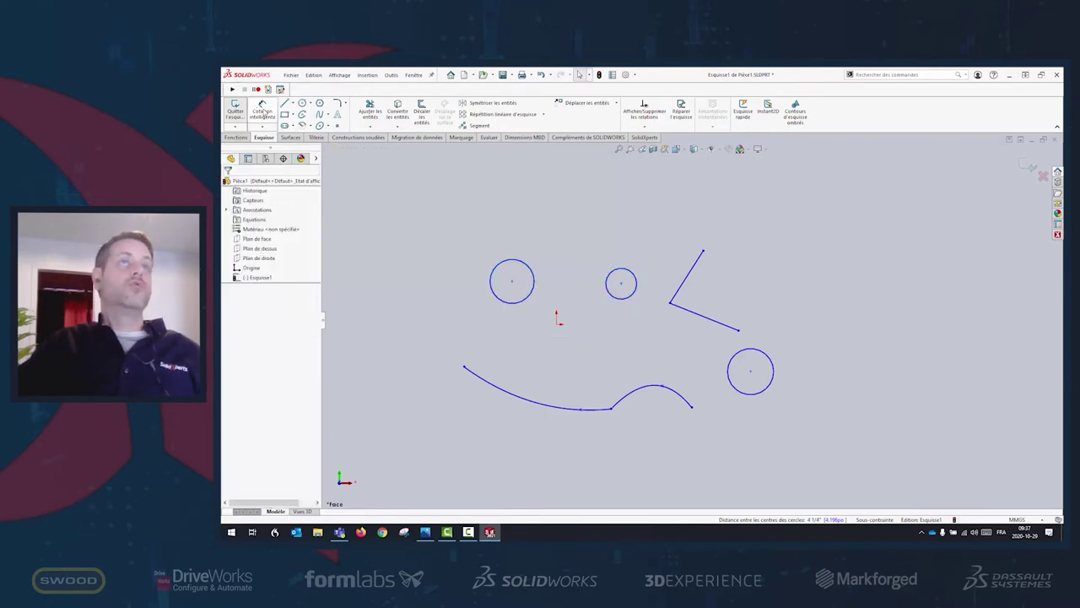
click(533, 284)
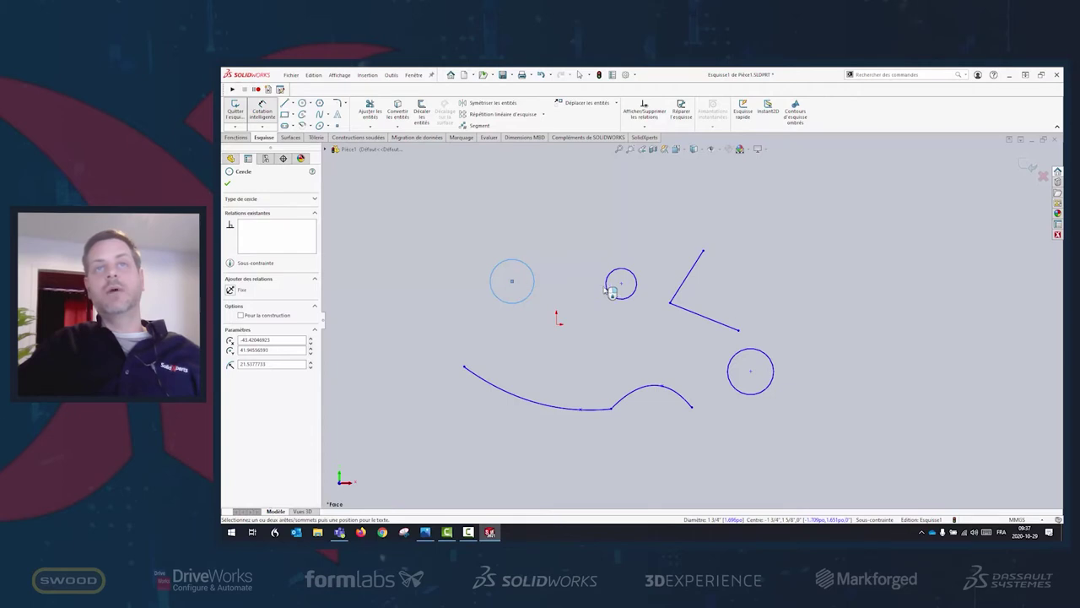
click(607, 284)
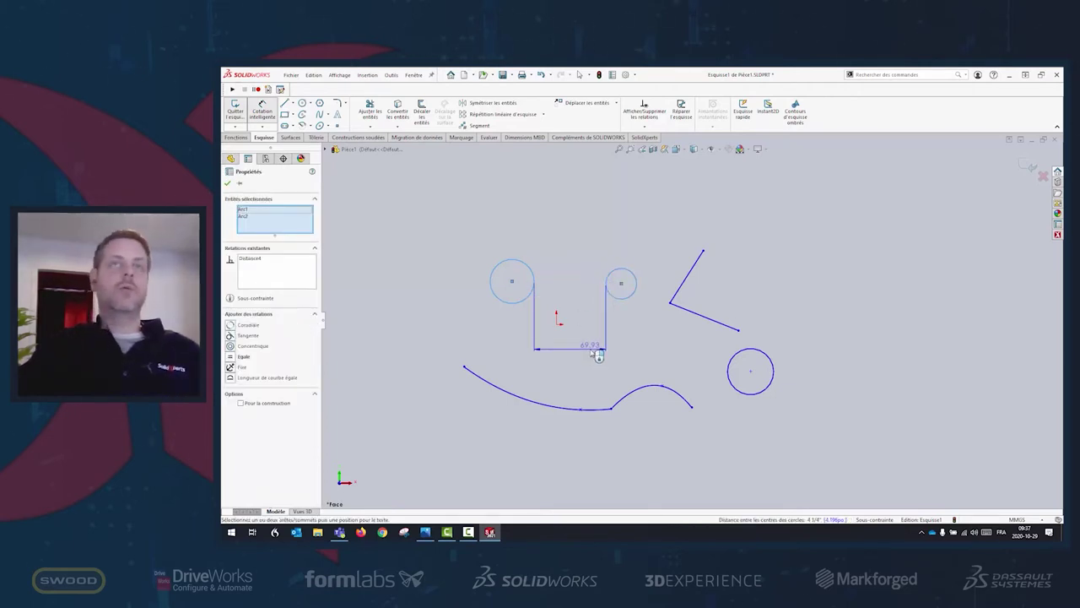
key(Escape)
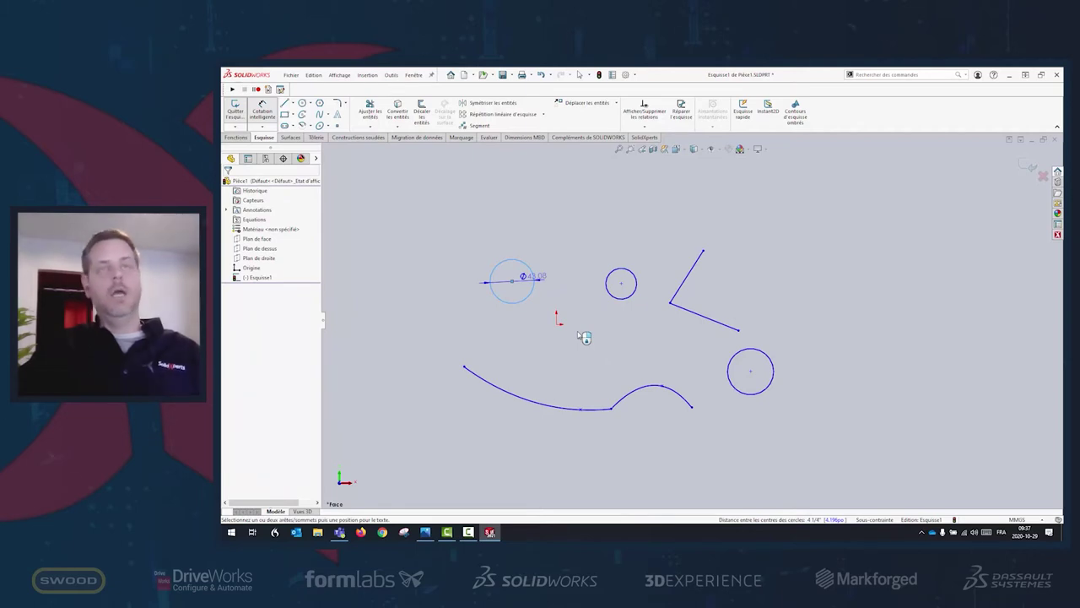
scroll(582, 337, up, 5)
scroll(757, 296, down, 3)
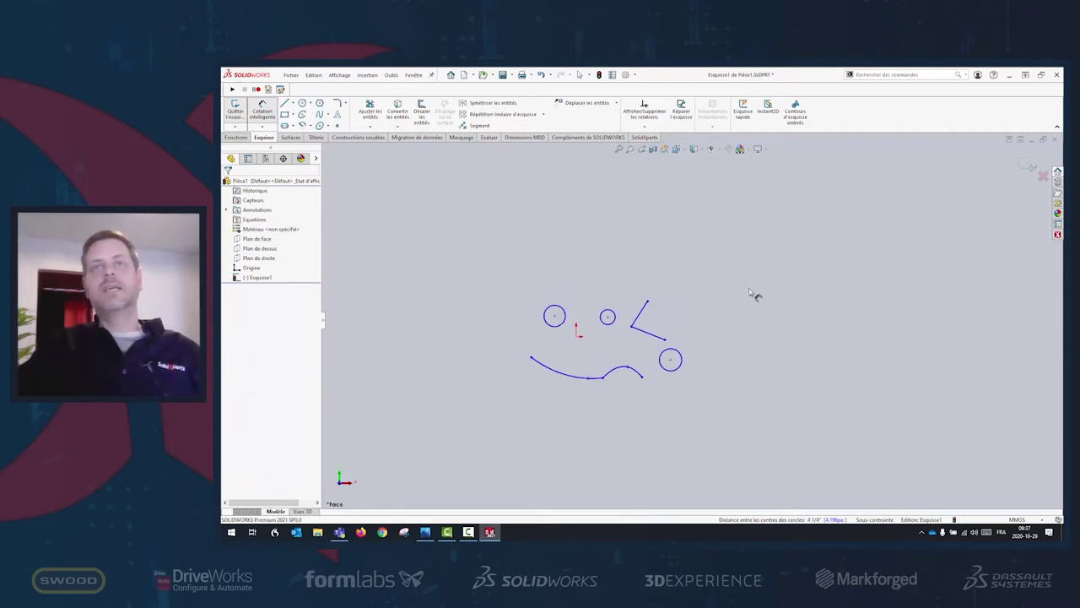
Sketch a closed fan profile: two slanted lines joined by a top and a bottom tangent arc
click(285, 102)
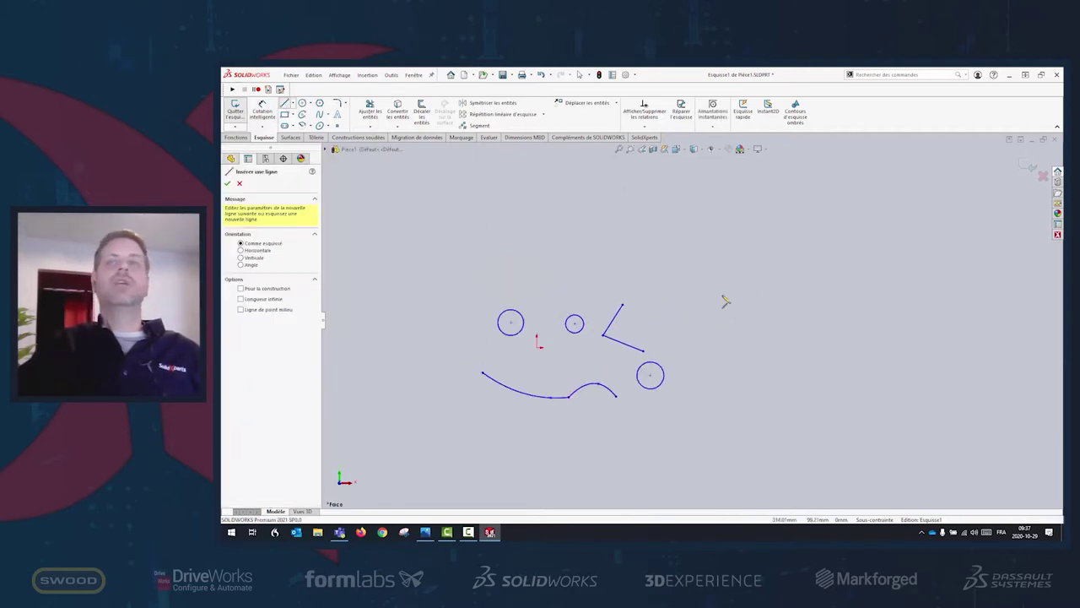
click(736, 319)
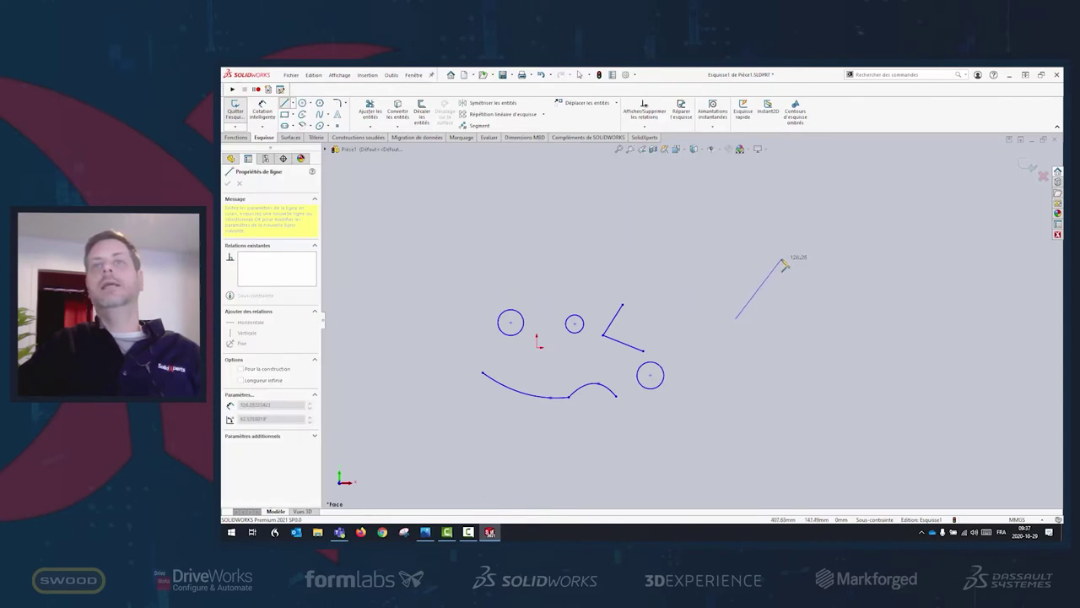
click(783, 262)
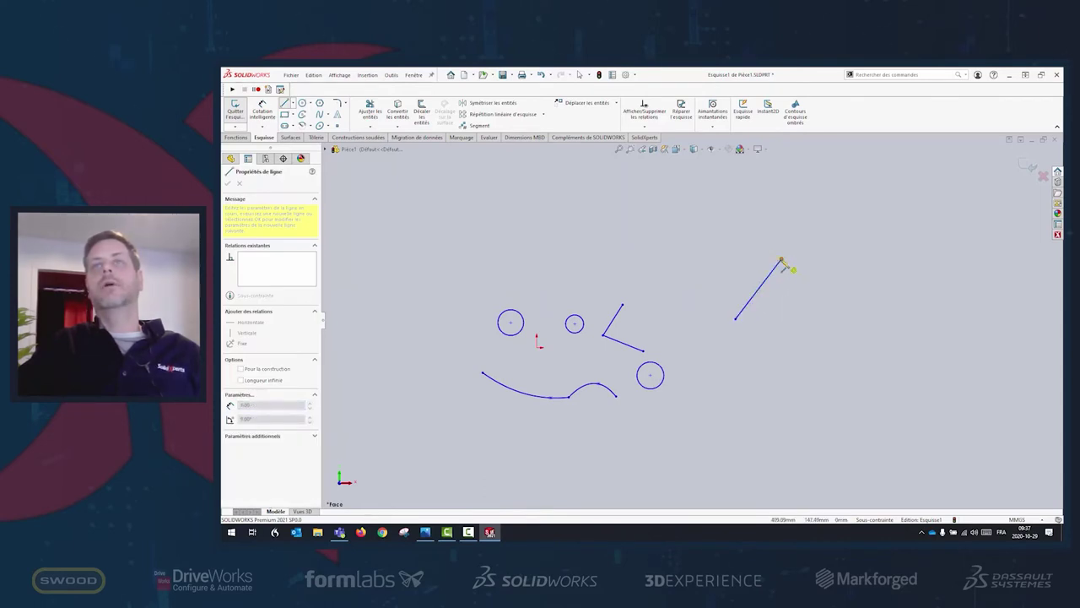
click(836, 258)
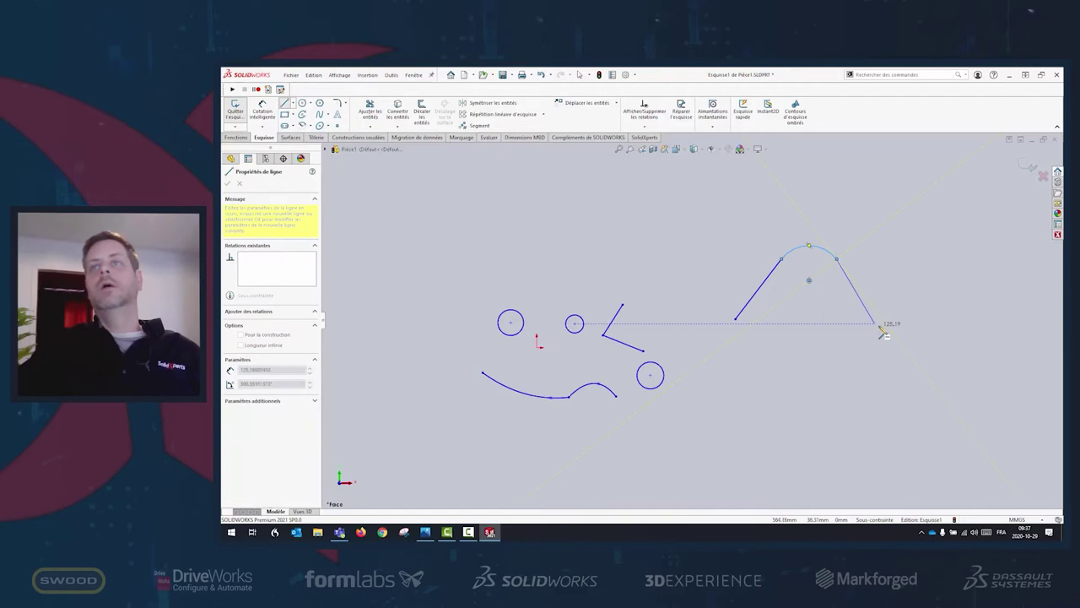
click(885, 325)
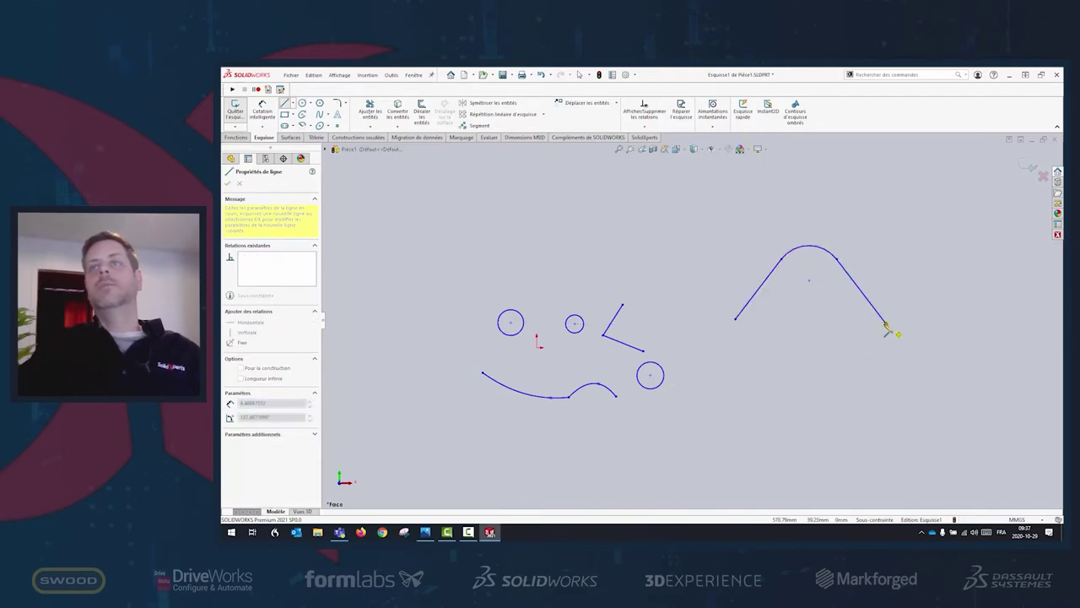
click(736, 320)
key(Escape)
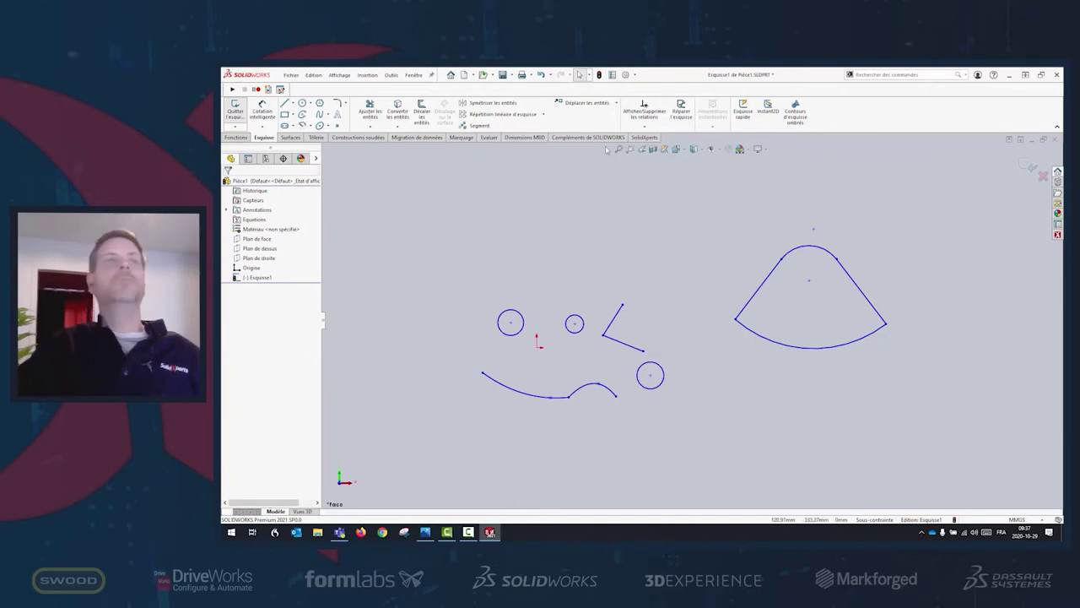
Try a Smart Dimension between the two arcs, cancel it, and box-select the fan profile
click(262, 109)
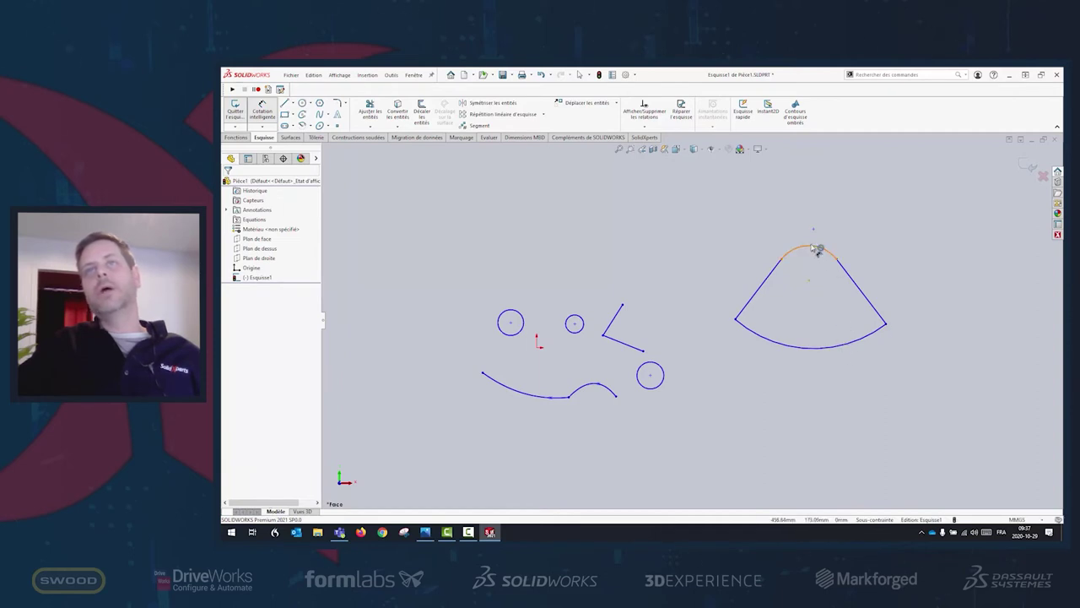
click(823, 292)
click(829, 348)
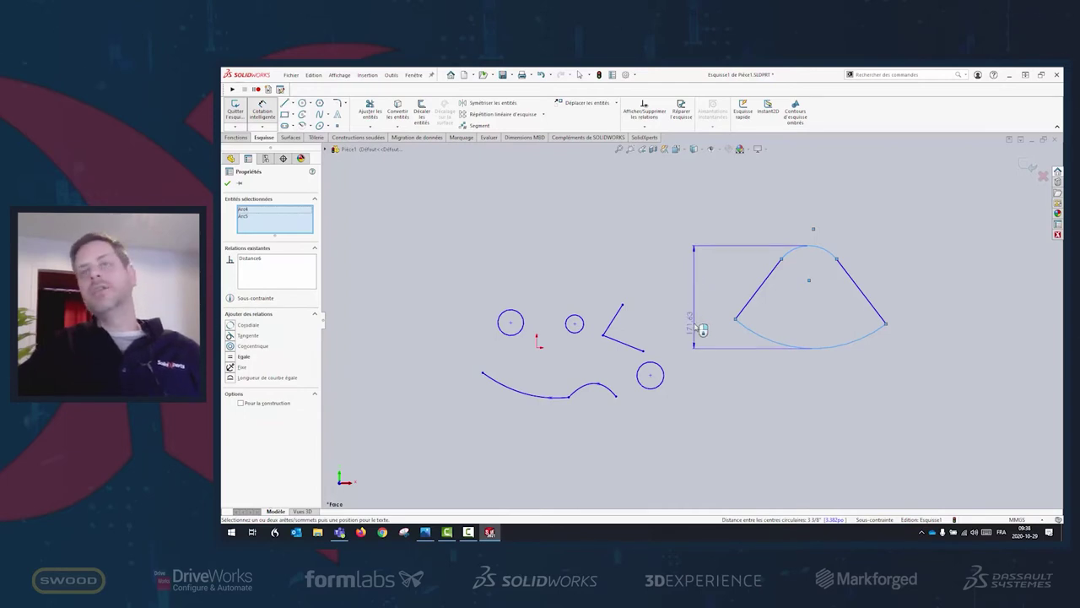
key(Escape)
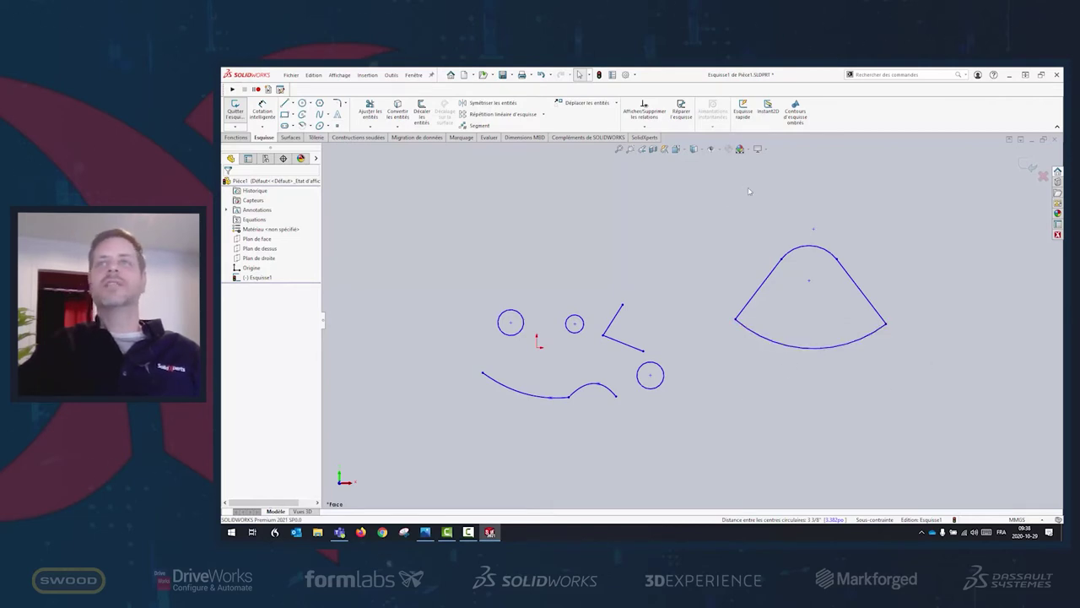
drag(696, 197, 956, 391)
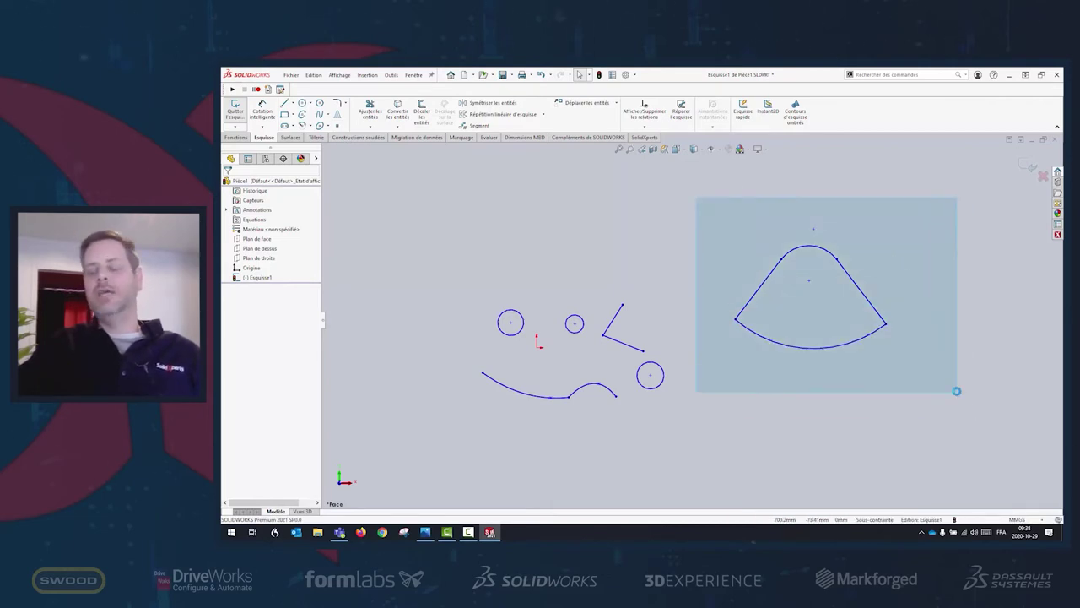
Delete the fan-shaped profile and zoom in on the angled V lines
key(Delete)
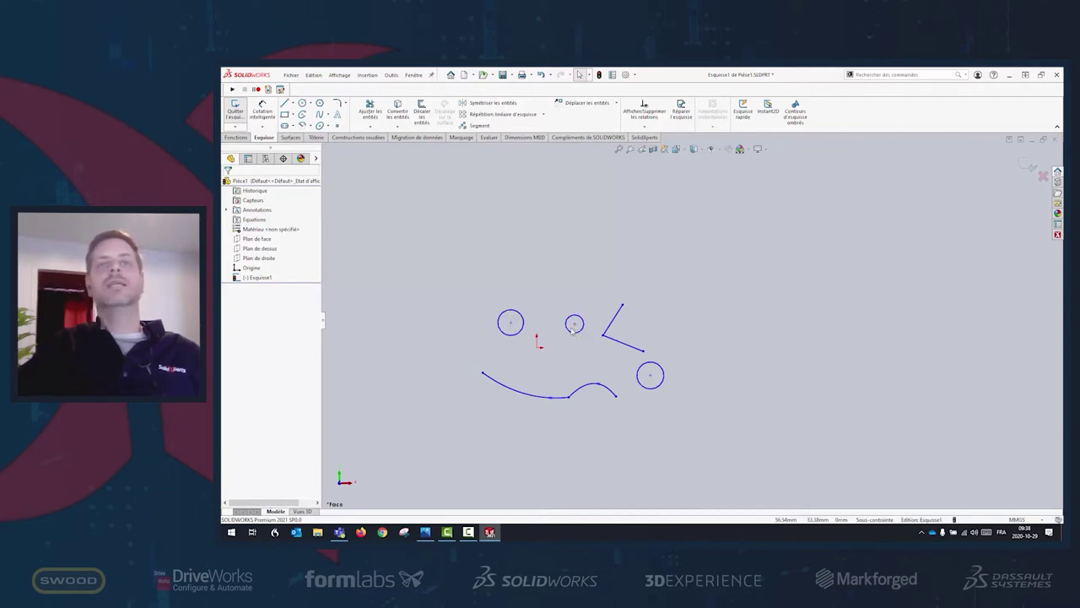
scroll(582, 344, down, 2)
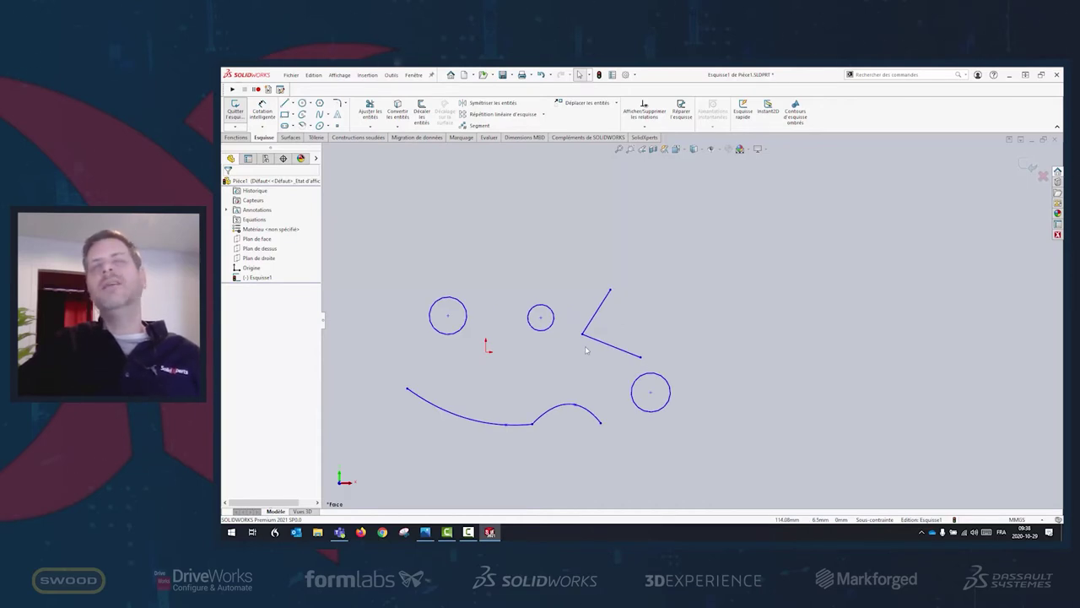
scroll(637, 346, down, 3)
scroll(637, 346, up, 1)
scroll(637, 346, down, 2)
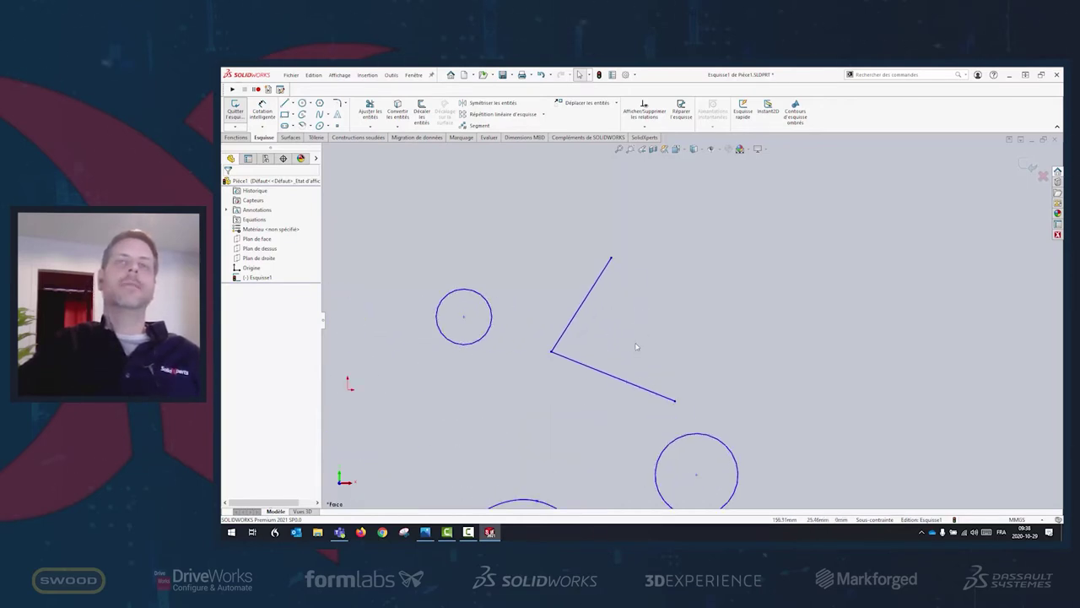
click(604, 281)
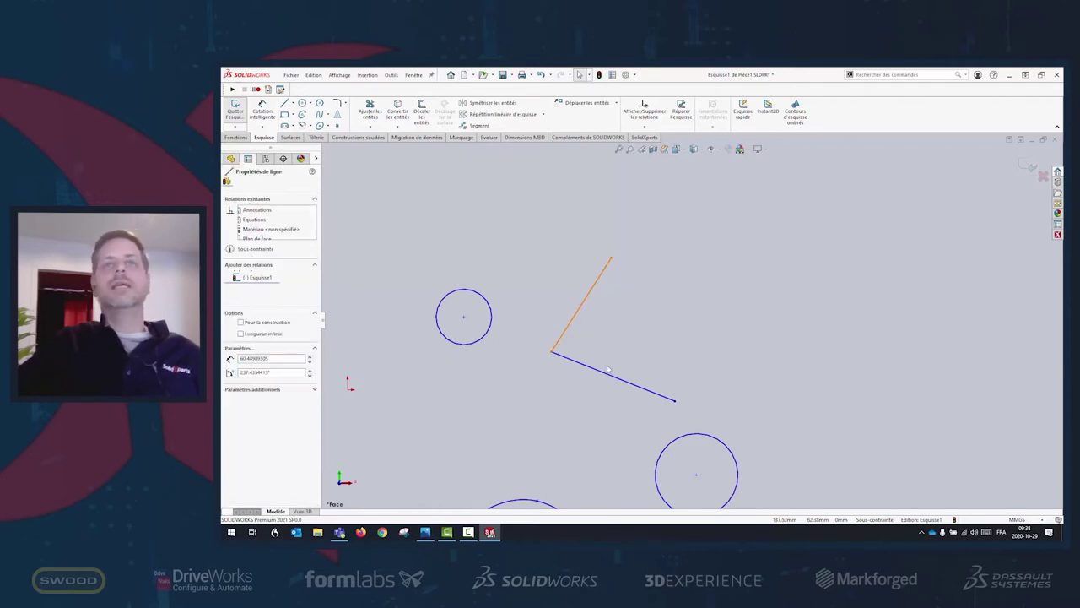
Add a Perpendicular relation between the two lines of the V at their corner point
ctrl+click(623, 378)
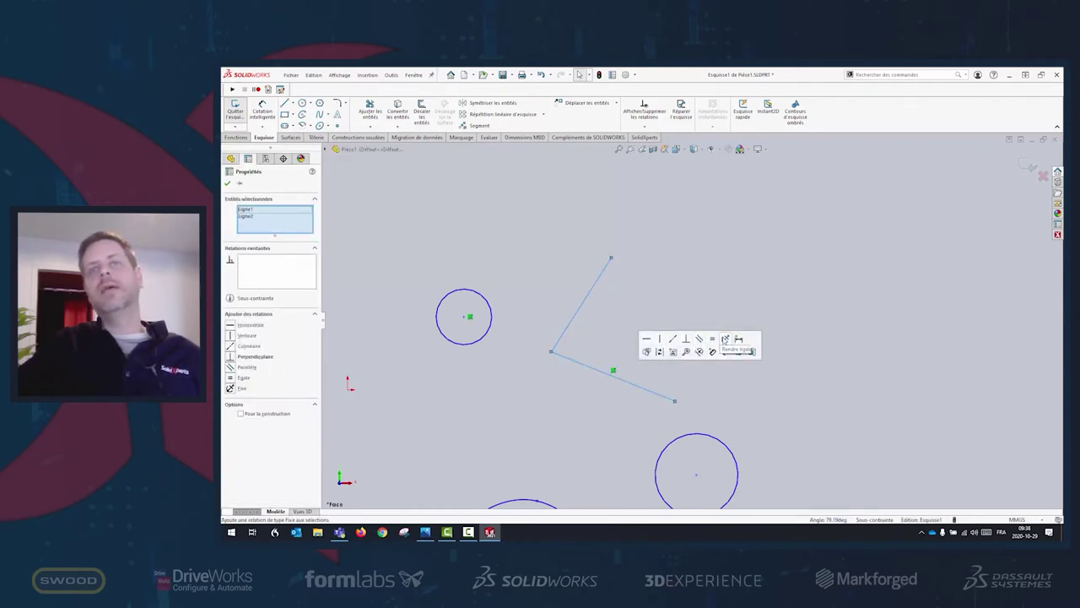
click(843, 297)
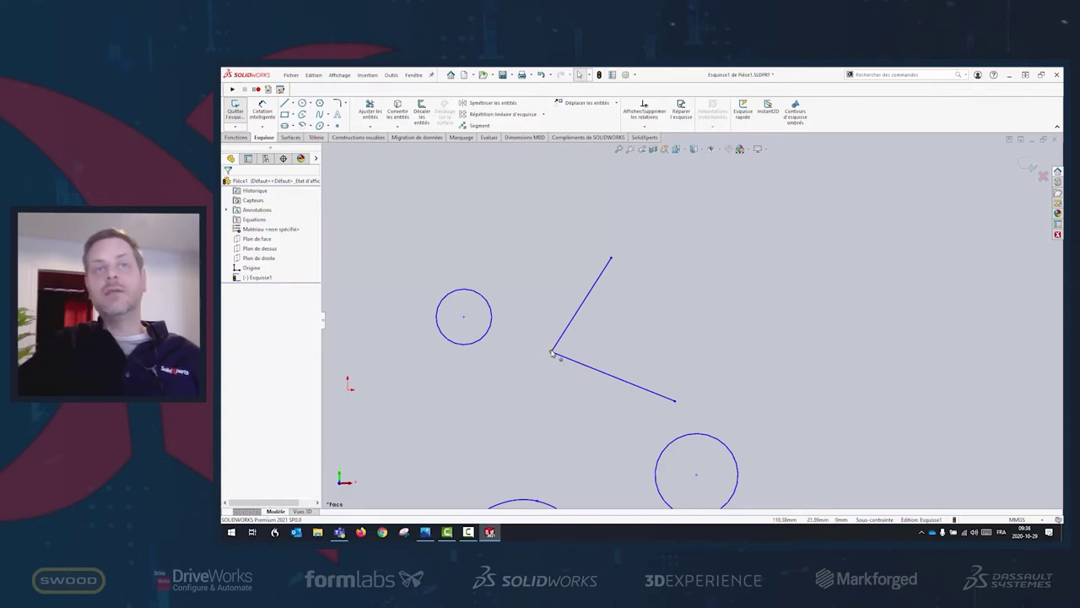
click(551, 352)
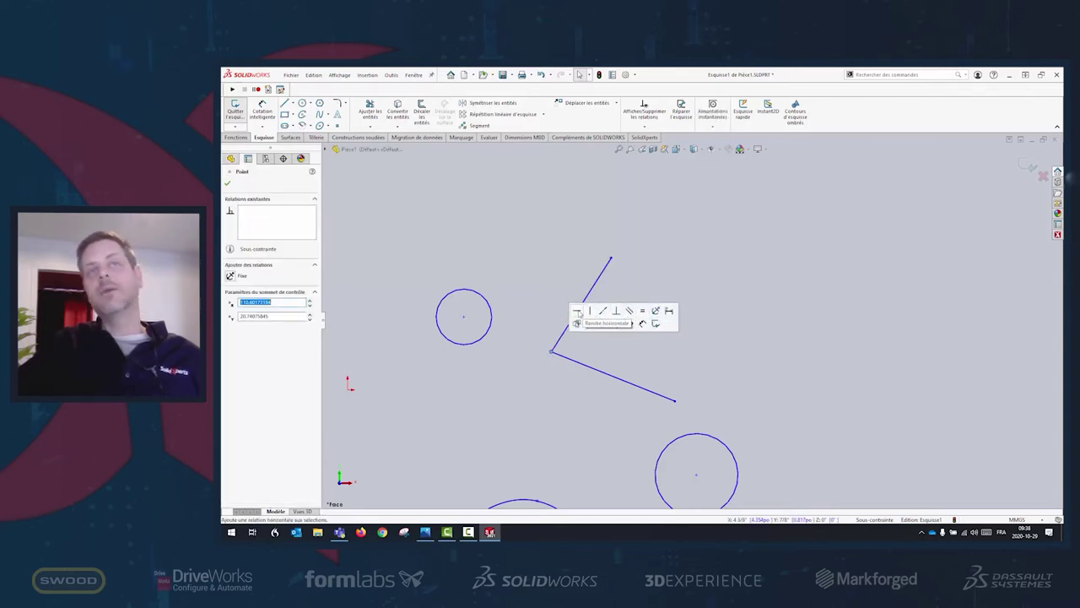
click(618, 313)
click(790, 351)
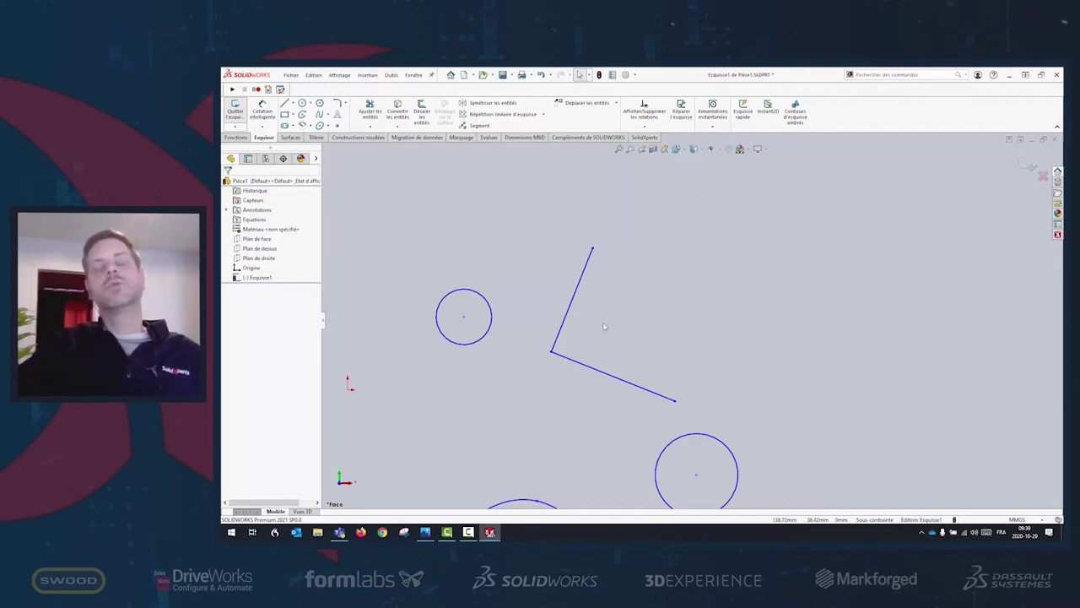
scroll(647, 319, up, 5)
scroll(662, 333, down, 3)
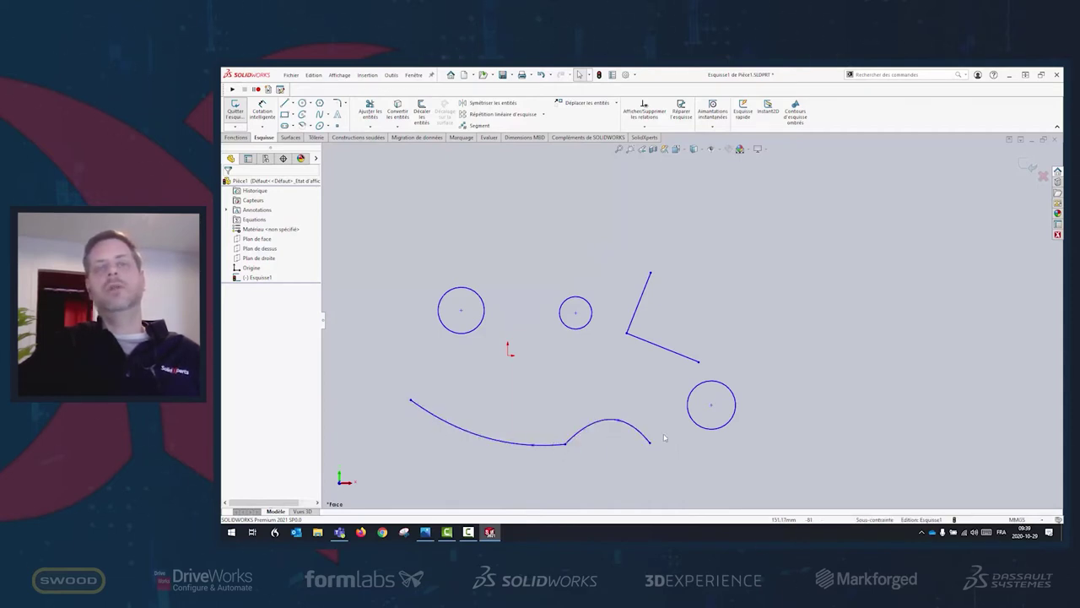
Select the two bottom splines and apply a Tangent relation at their junction
click(510, 444)
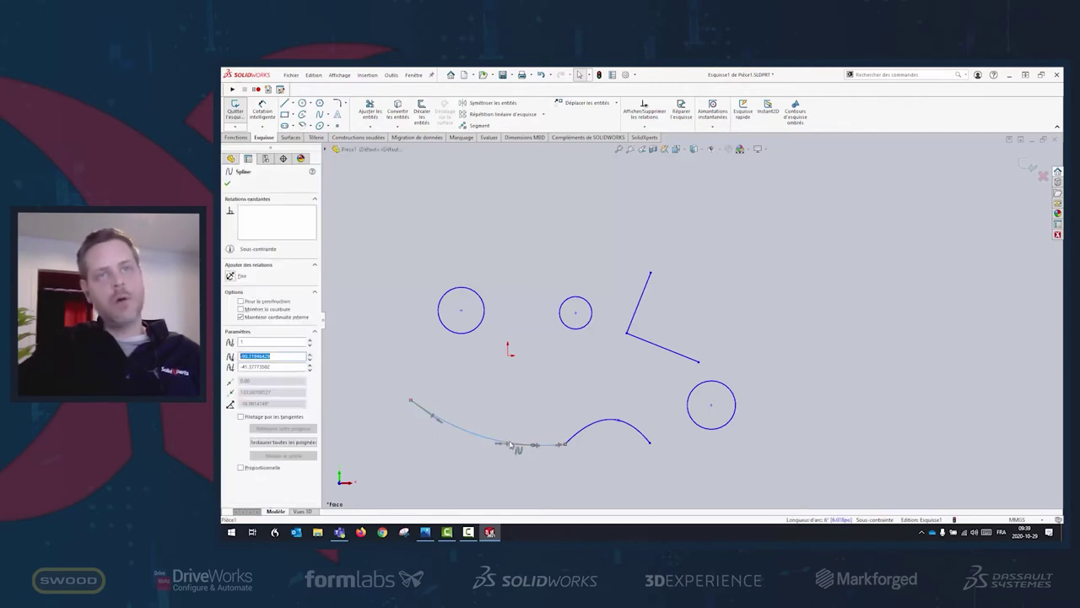
ctrl+click(586, 430)
mouse_move(610, 388)
click(611, 388)
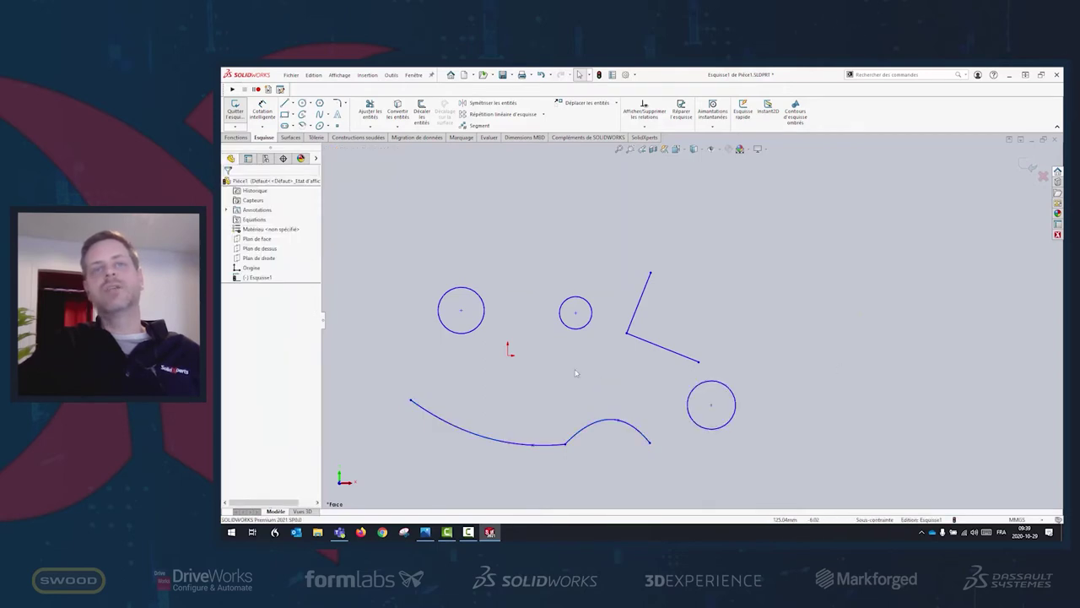
click(566, 445)
click(612, 405)
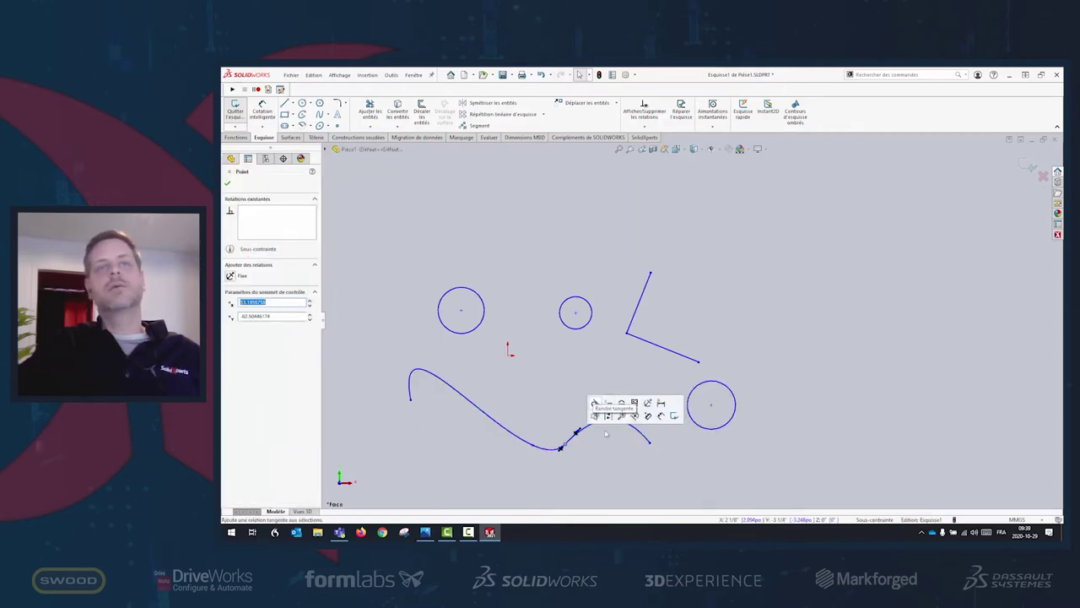
click(858, 318)
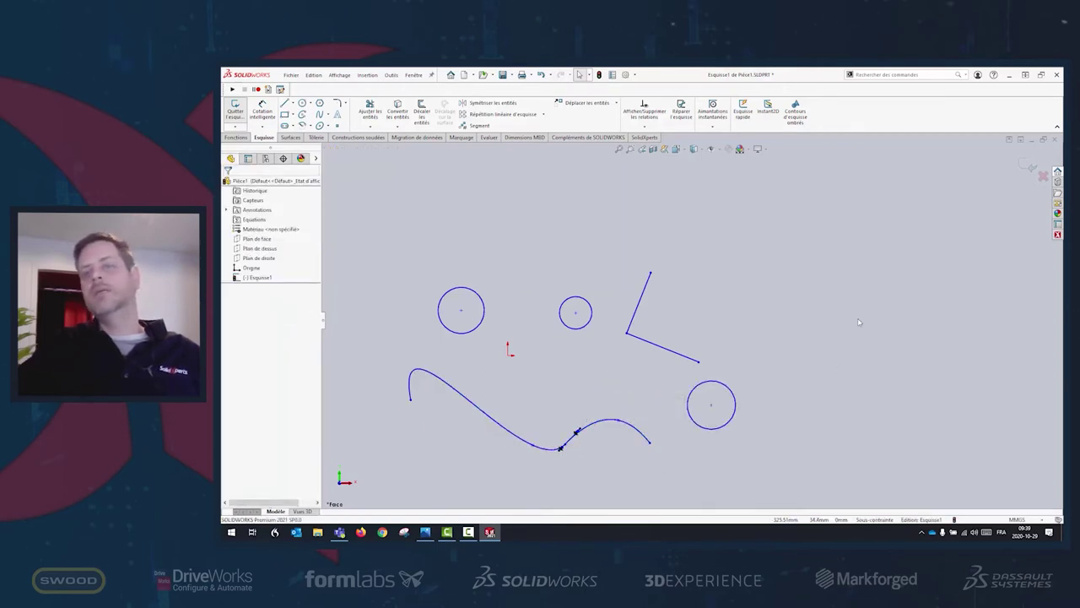
Reselect the spline junction point, reapply Tangent, then deselect and fit the whole sketch in view
click(682, 302)
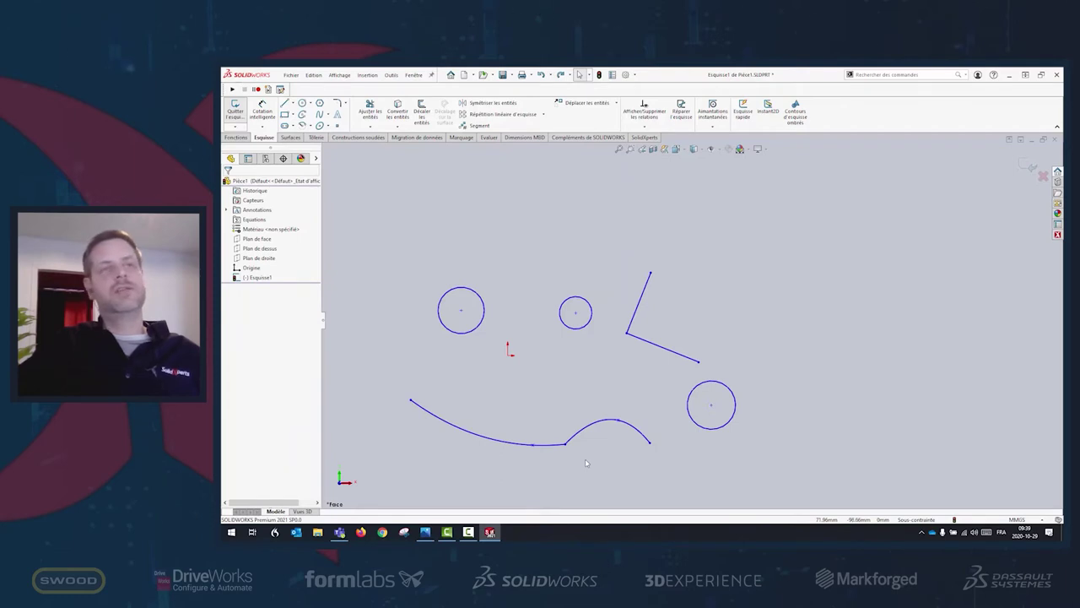
click(564, 443)
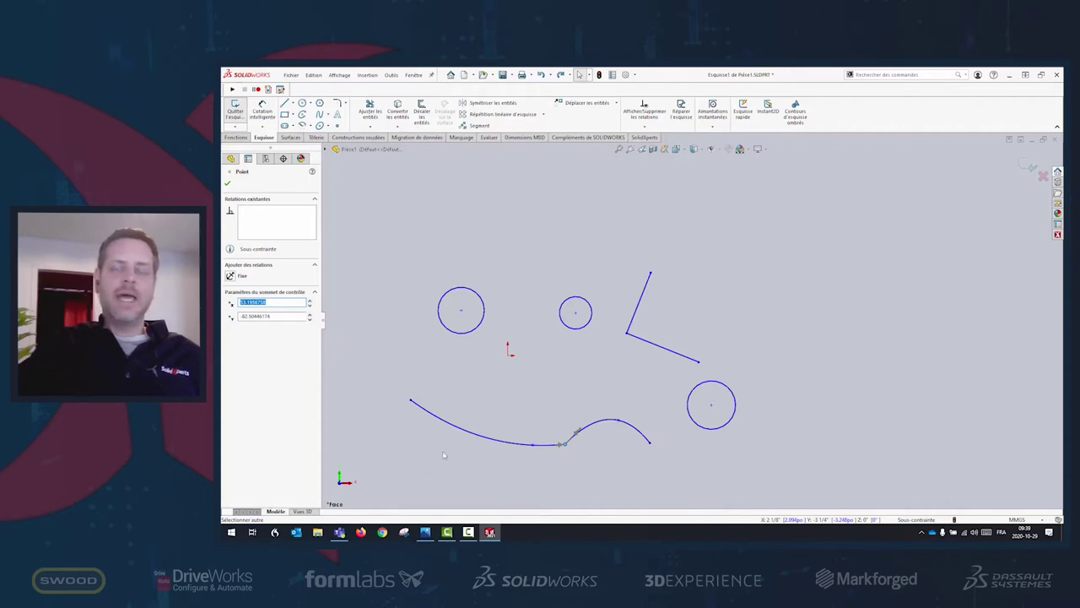
click(595, 451)
click(565, 445)
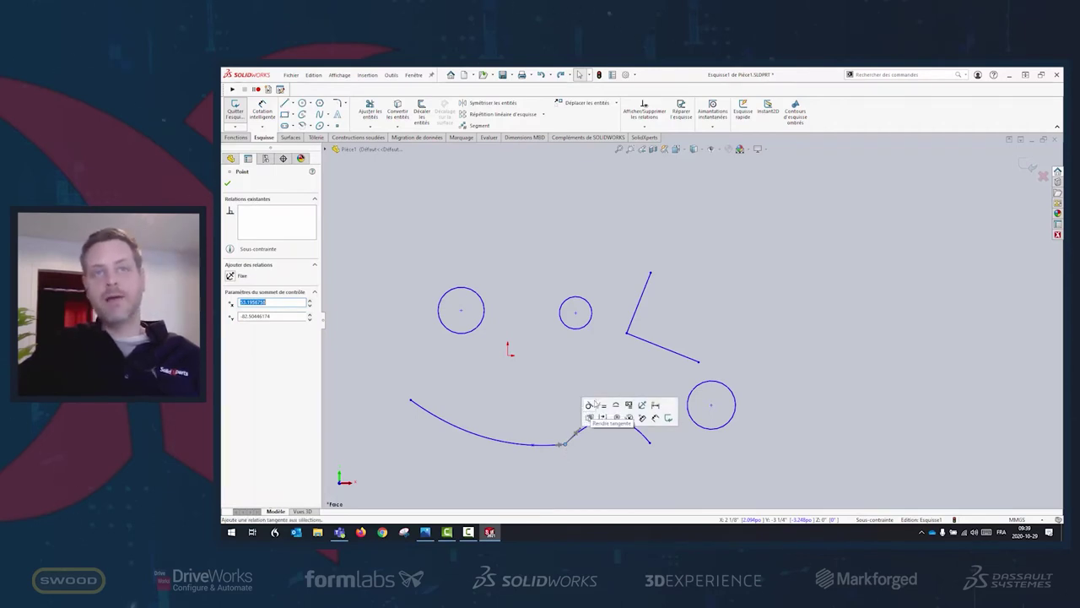
click(589, 417)
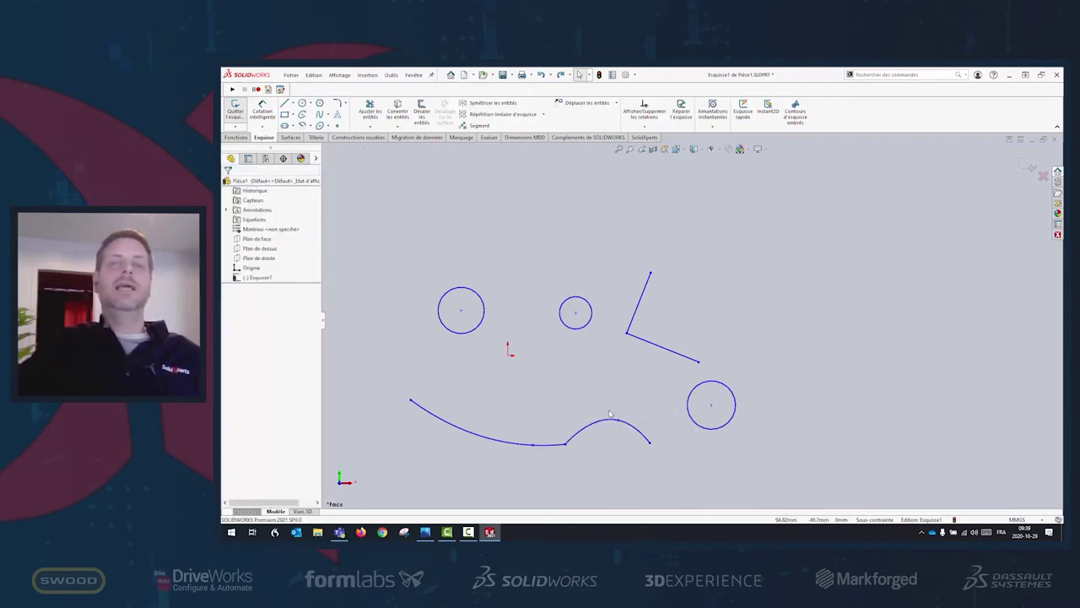
click(565, 445)
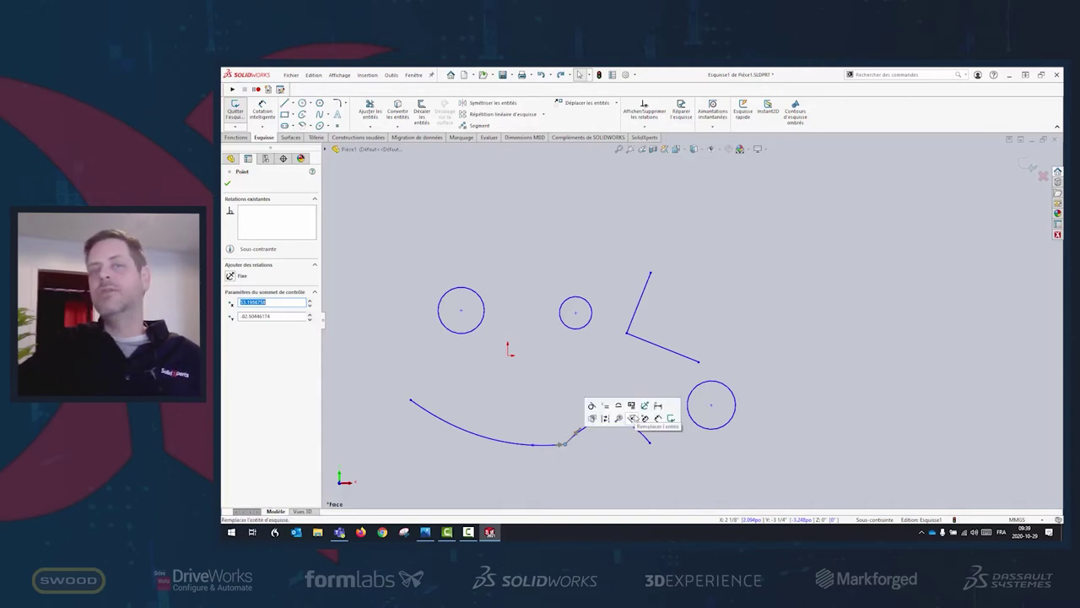
mouse_move(631, 418)
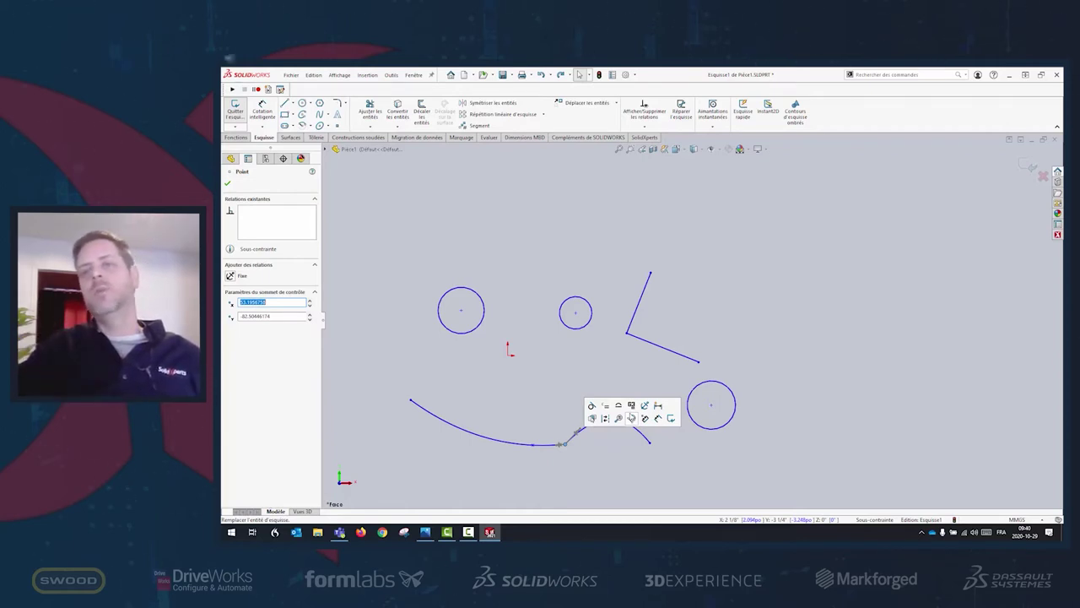
key(Escape)
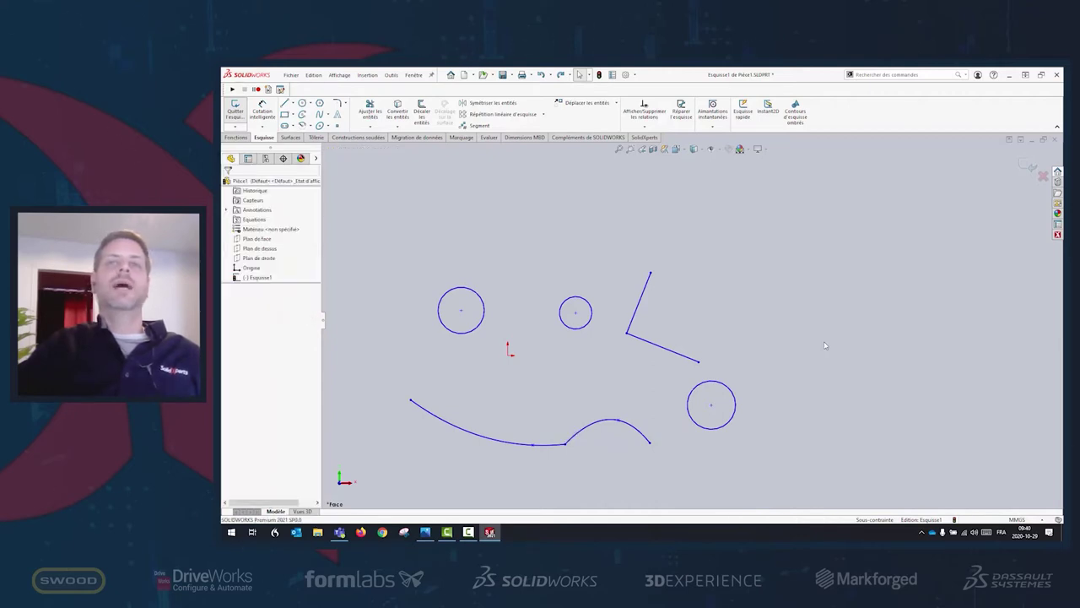
key(f)
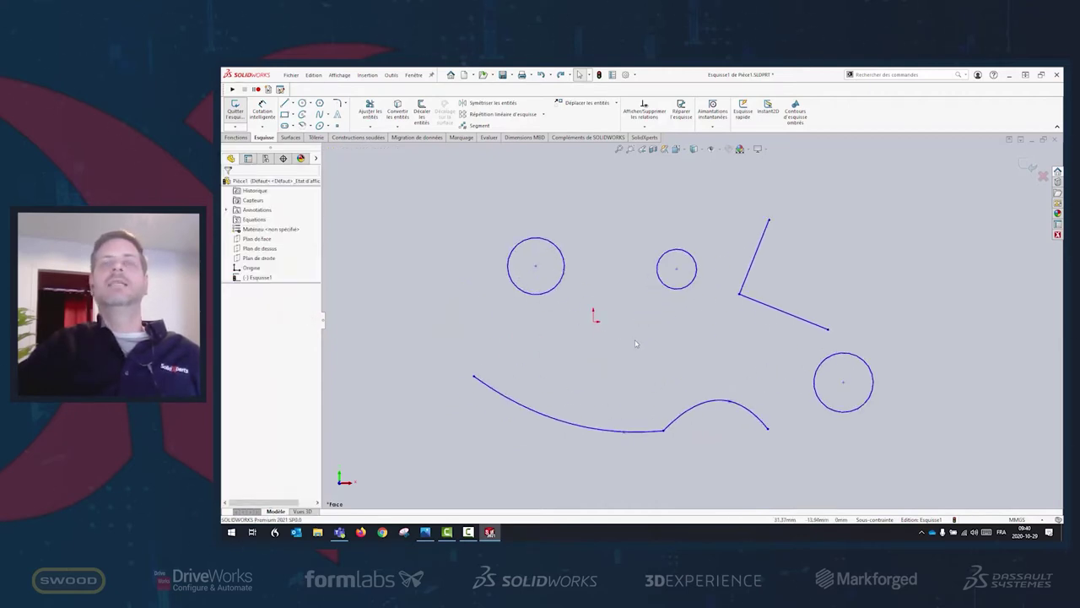
scroll(669, 339, up, 1)
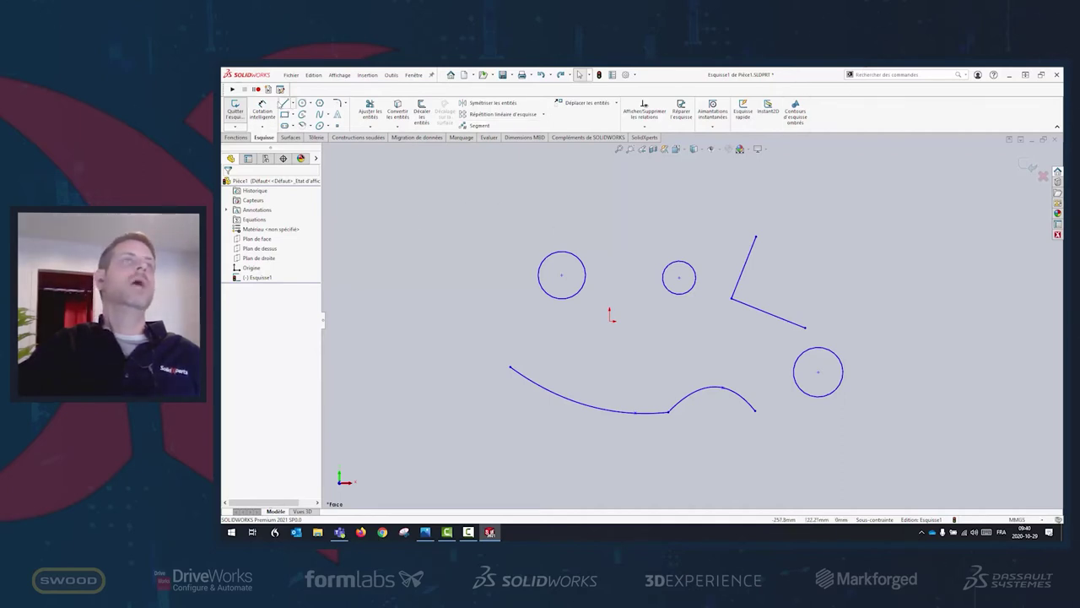
Draw a long vertical line to the left of the circles and sketch curves
click(284, 103)
click(429, 224)
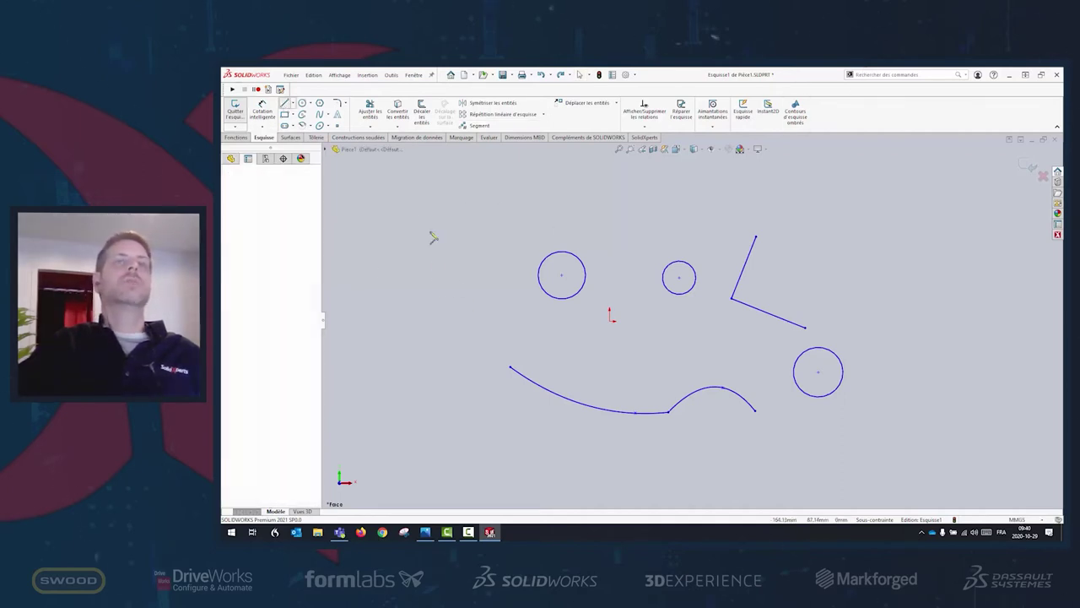
click(429, 423)
key(Escape)
key(Escape)
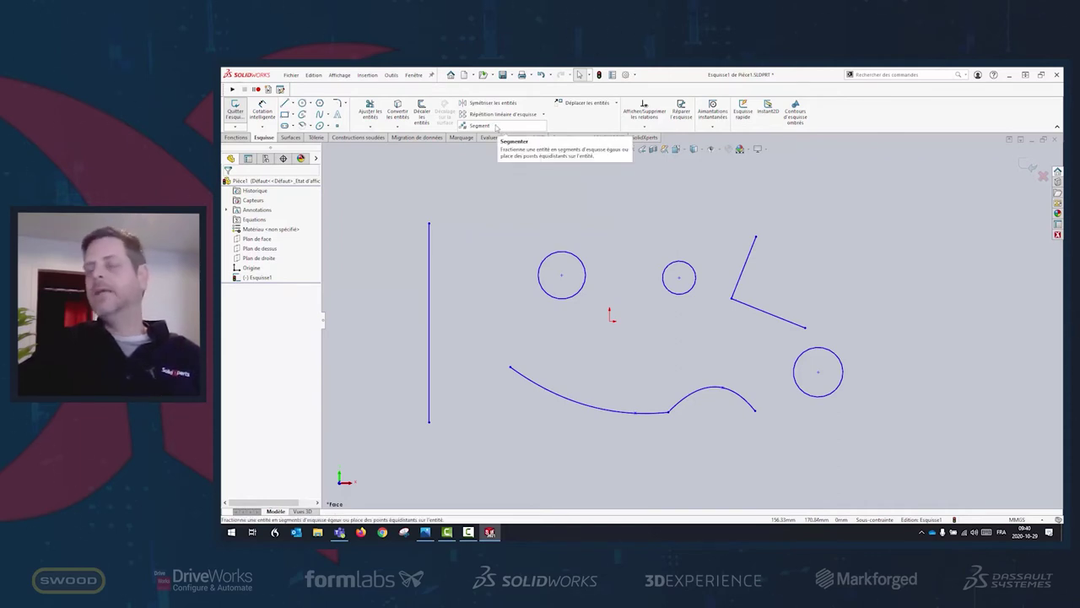
click(882, 75)
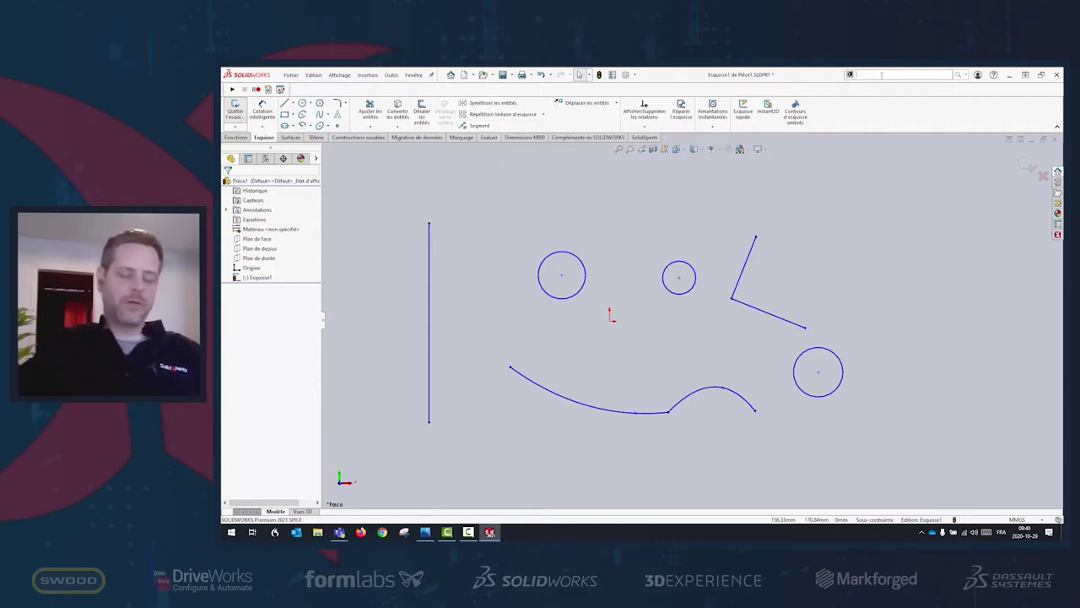
Search 'segm', drag the Segment command onto the Sketch ribbon, and browse the sketch tools
text(segm)
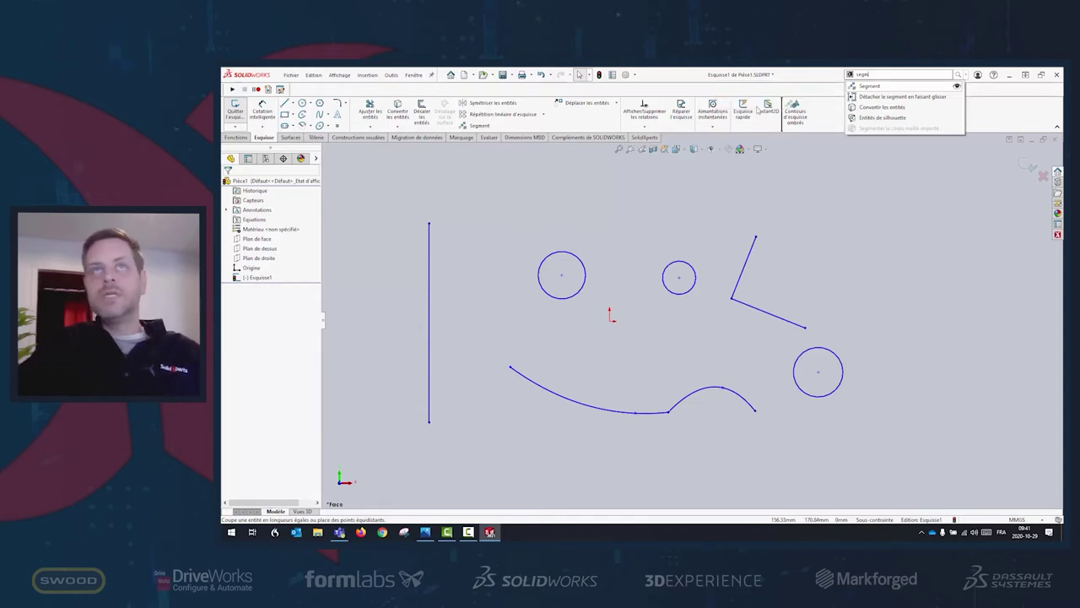
drag(581, 120, 582, 119)
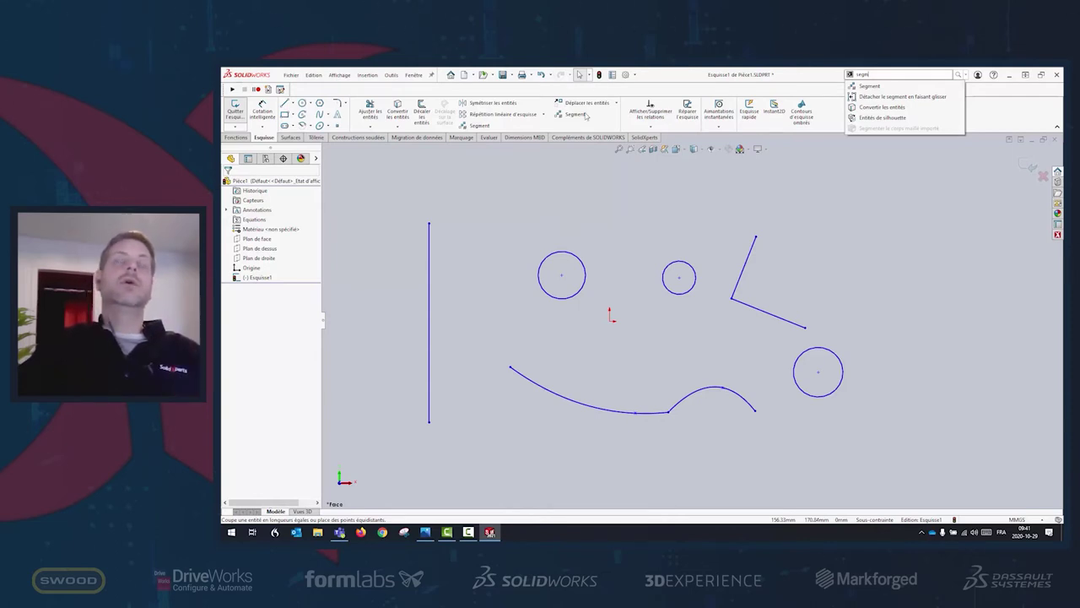
click(579, 125)
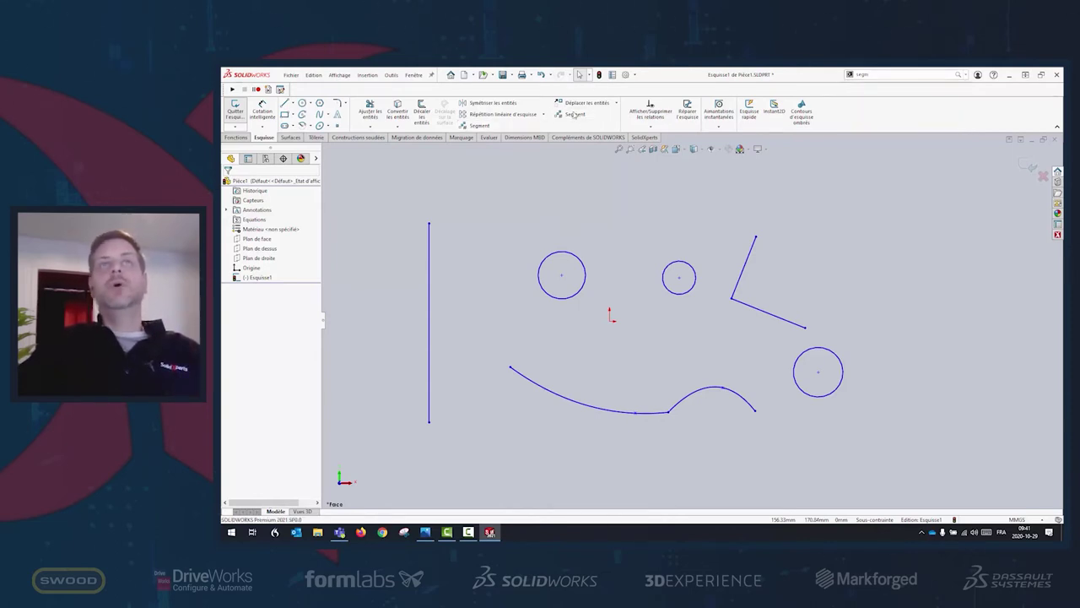
click(374, 77)
mouse_move(390, 75)
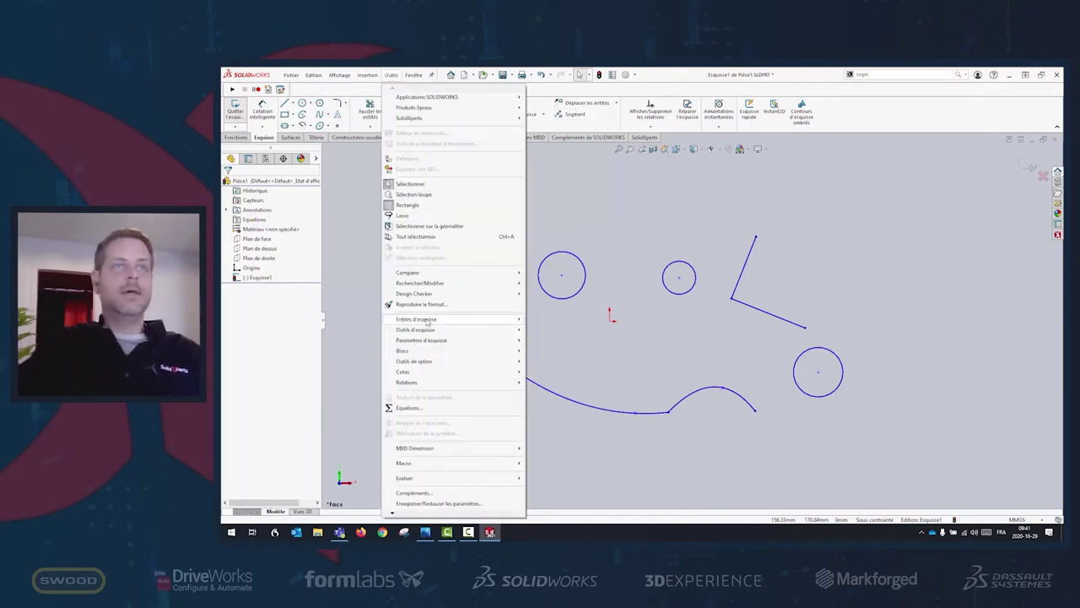
mouse_move(416, 329)
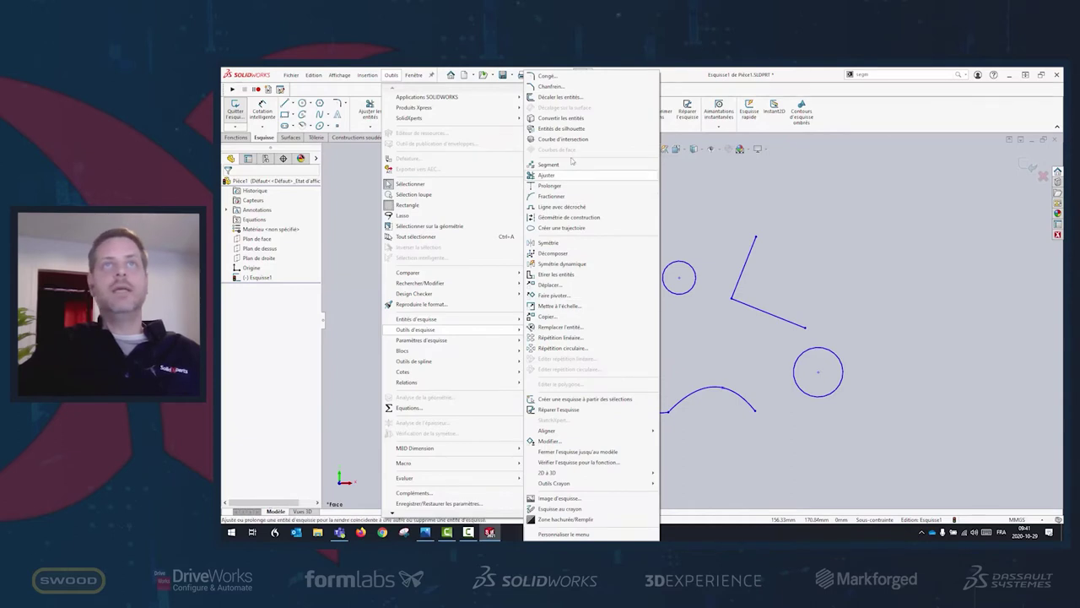
click(911, 276)
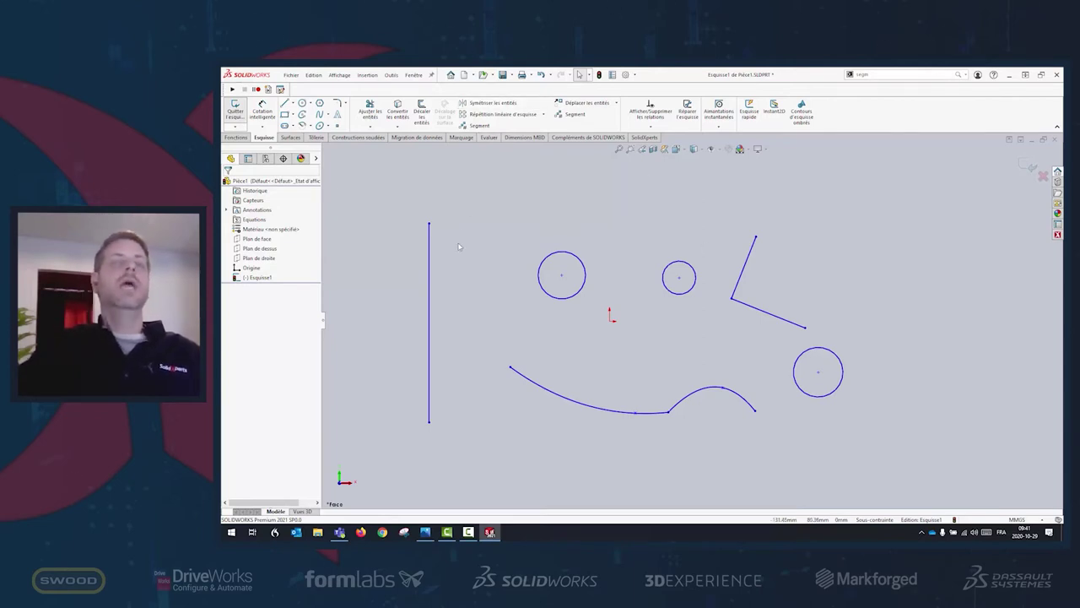
Dimension the vertical line at 180.56 and divide it into equal segments
key(d)
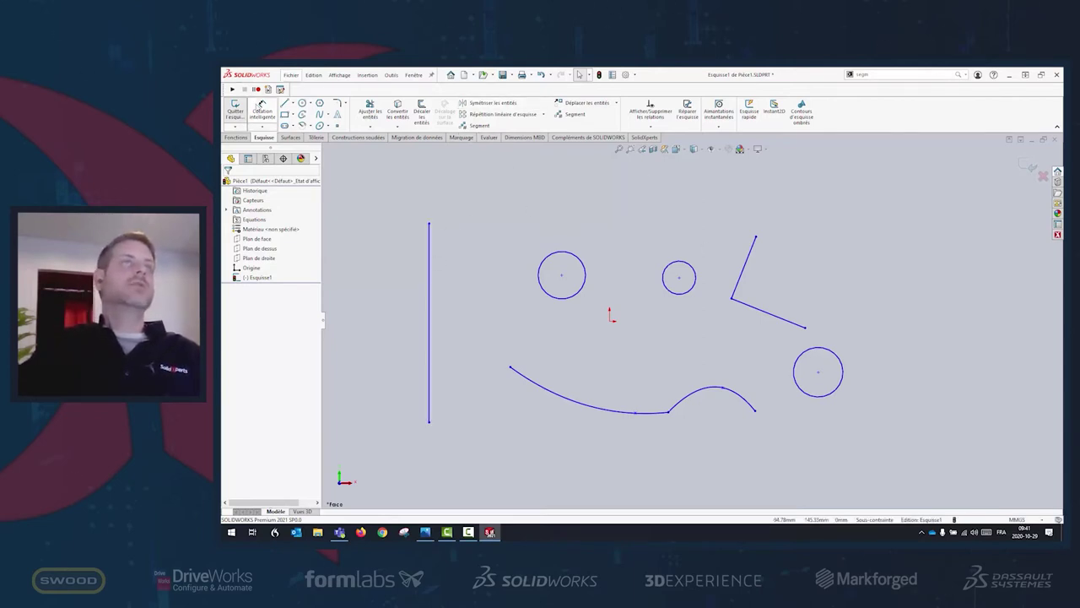
click(430, 335)
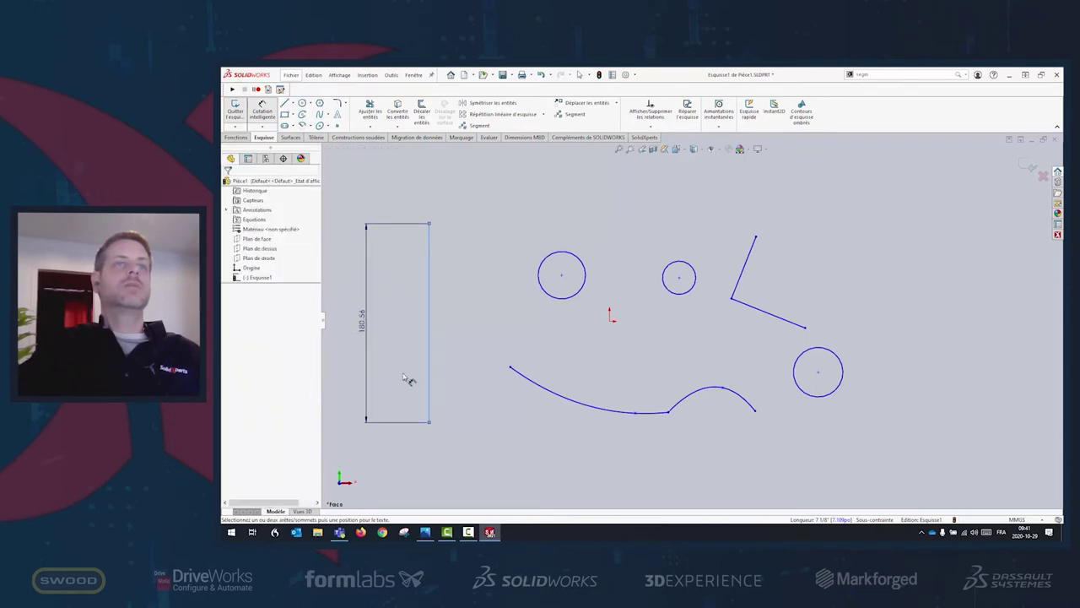
click(368, 372)
key(Return)
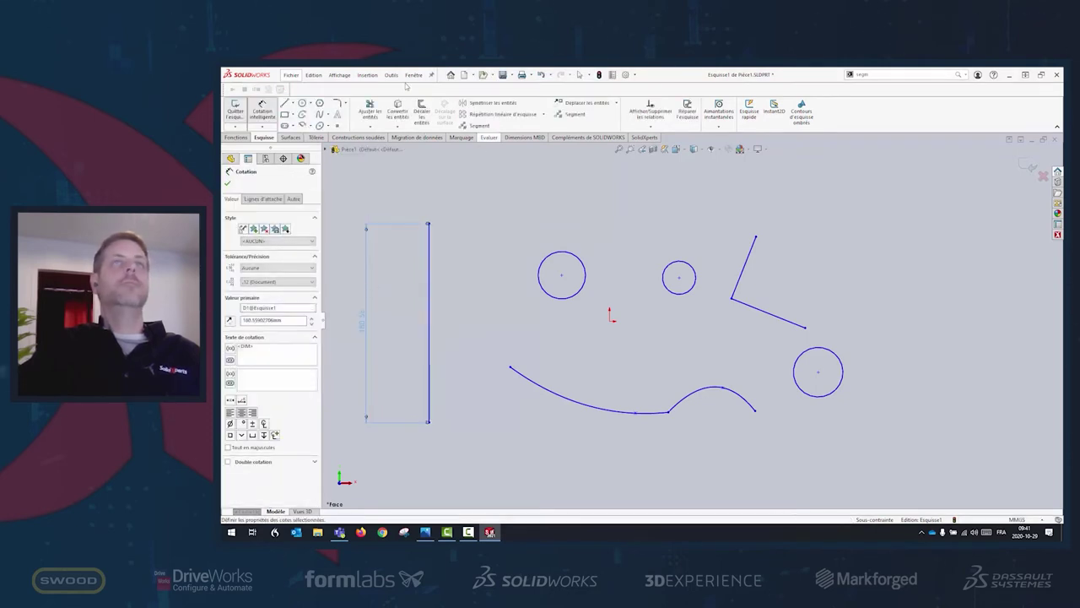
key(Escape)
click(428, 281)
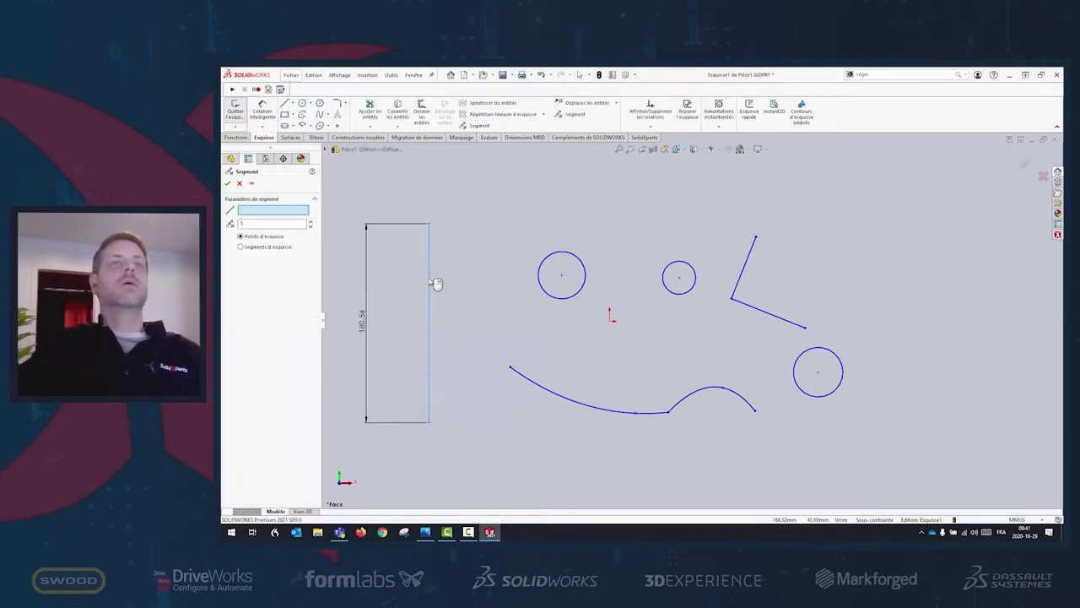
click(428, 281)
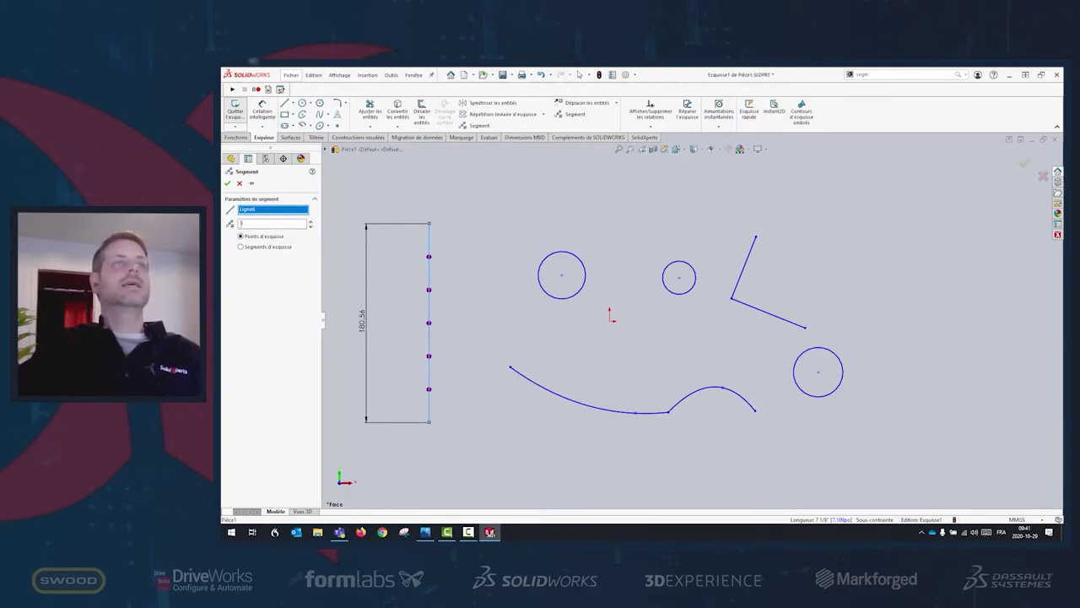
click(227, 183)
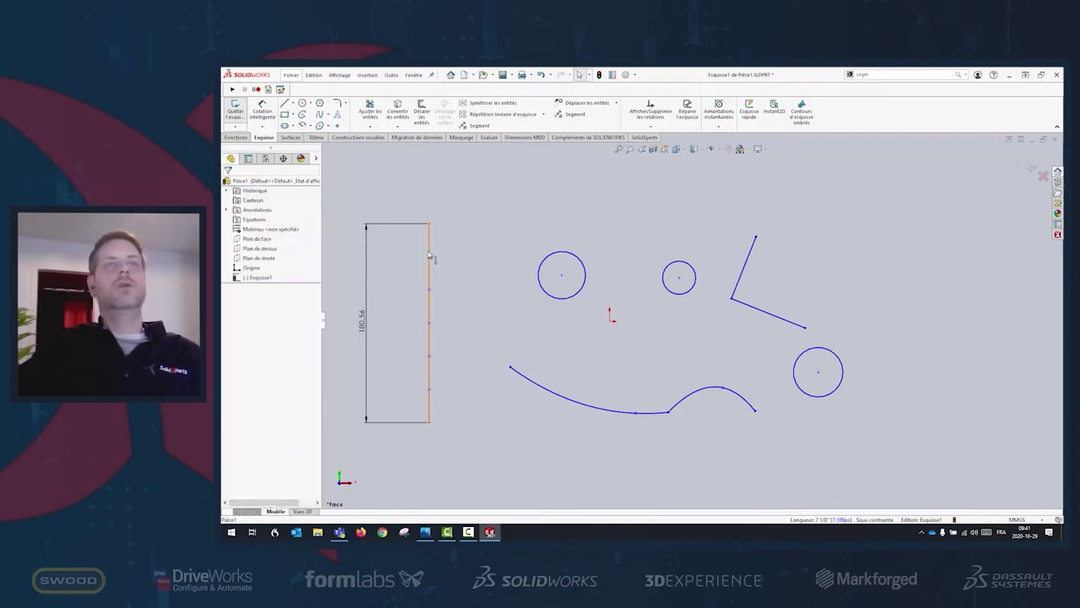
Add a driven dimension on the line's lowest segment
click(262, 113)
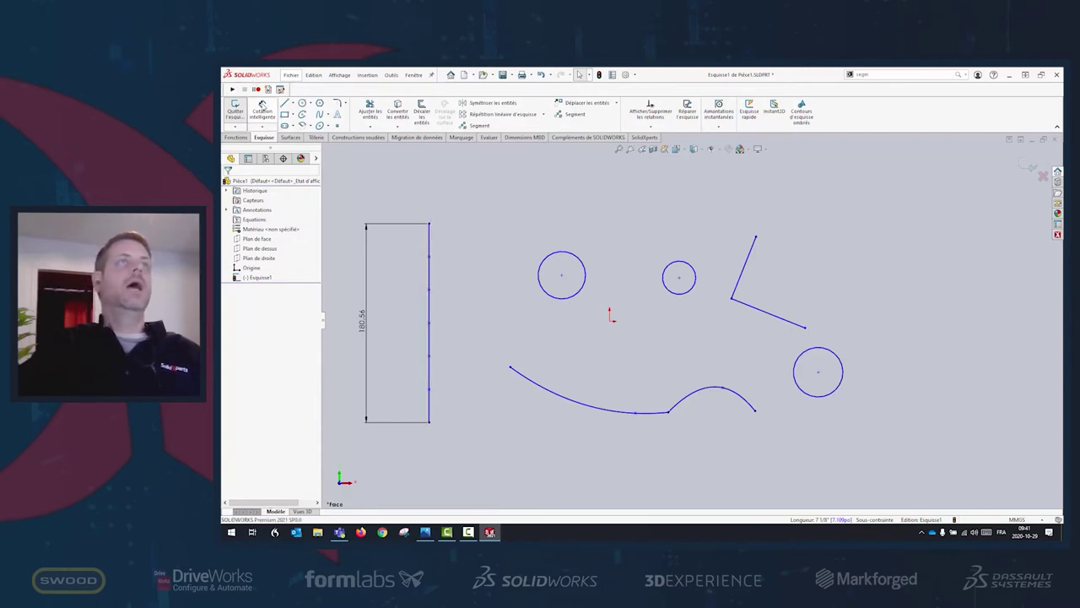
click(429, 421)
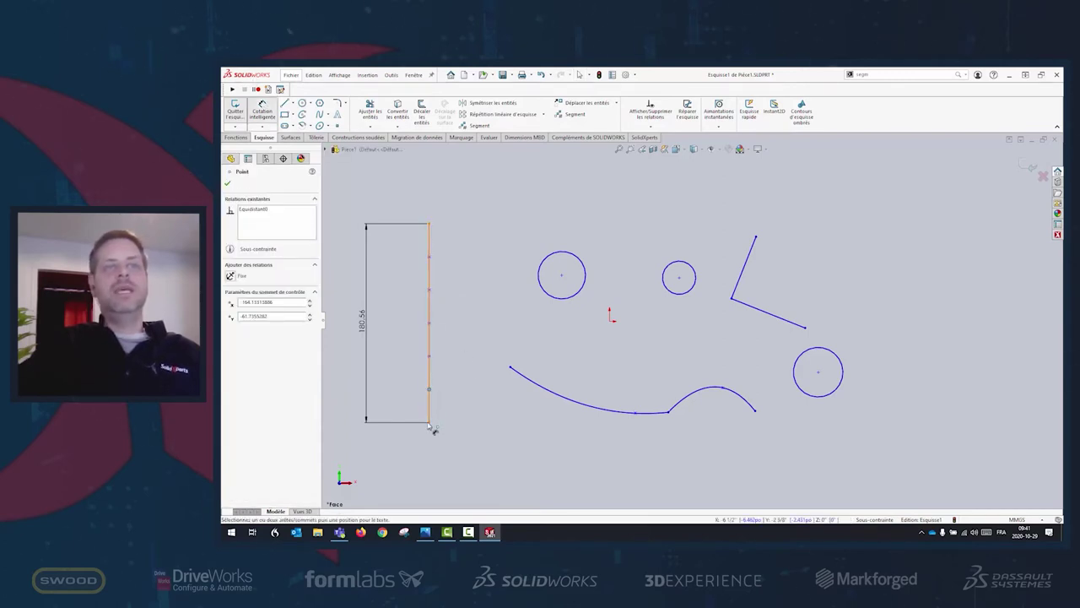
click(429, 387)
click(462, 406)
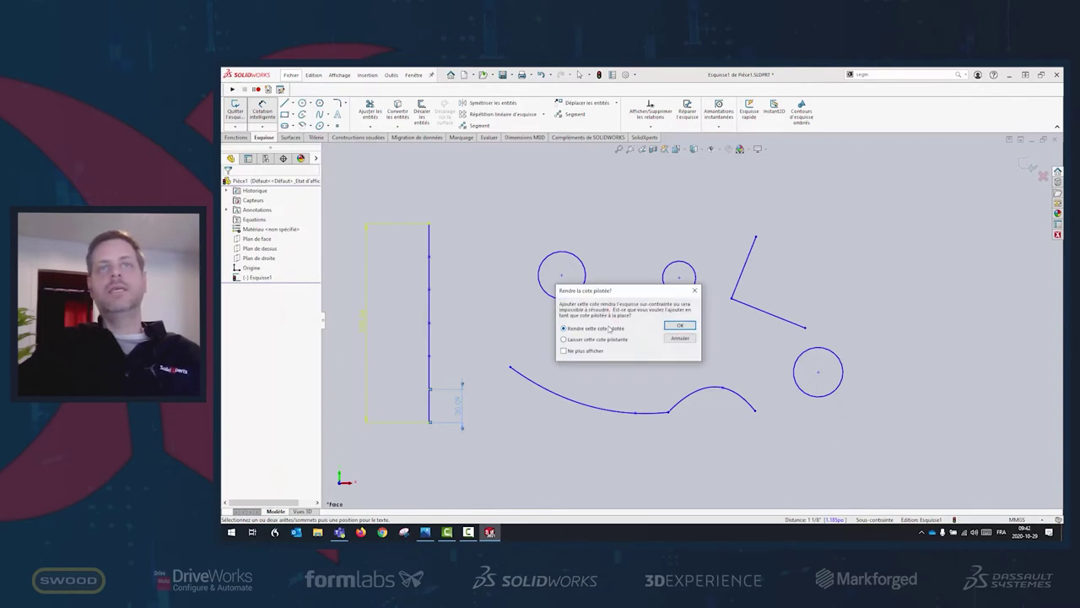
click(683, 327)
click(474, 303)
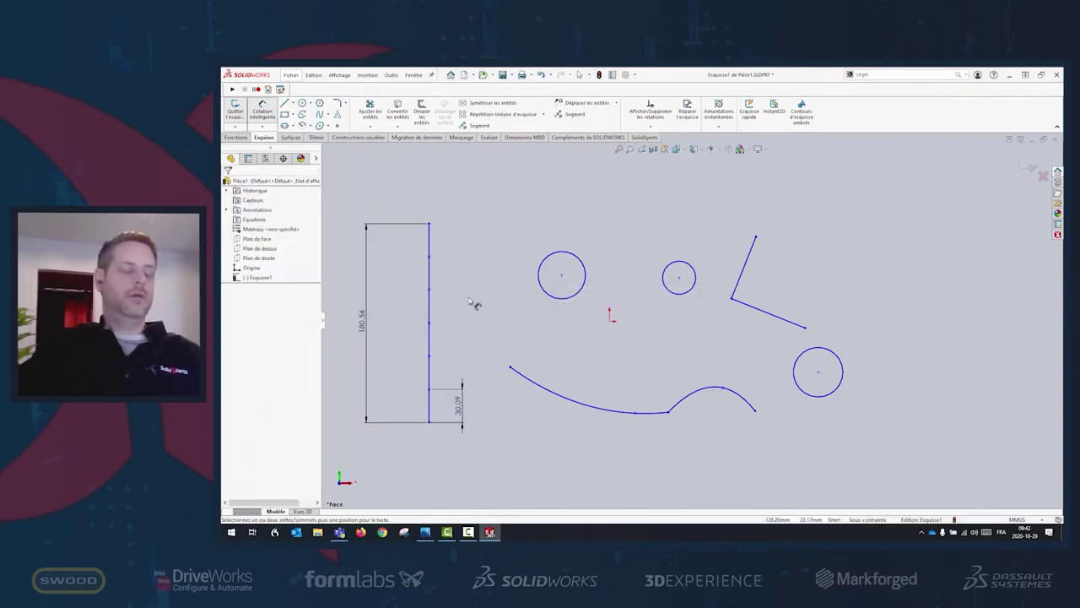
key(Escape)
Change the vertical line's length dimension to 200
click(363, 319)
key(Delete)
click(363, 320)
text(200)
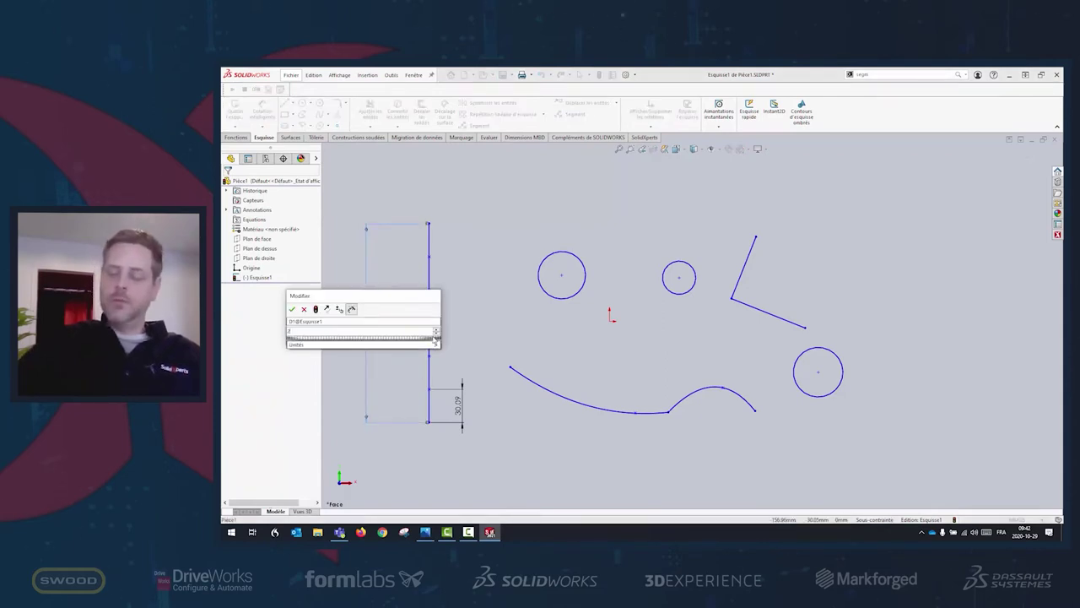
key(Return)
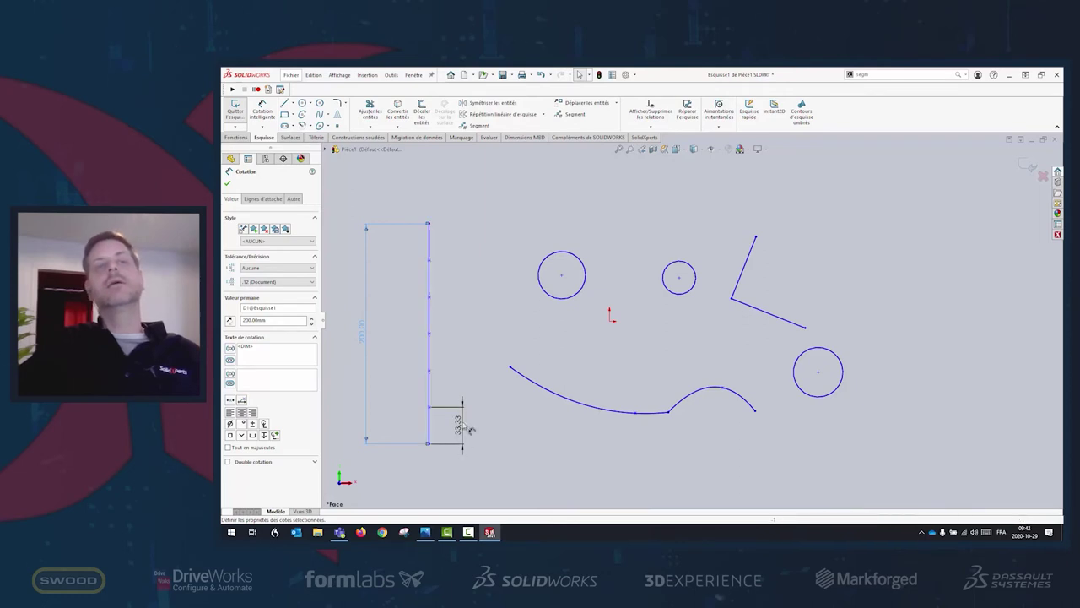
click(597, 458)
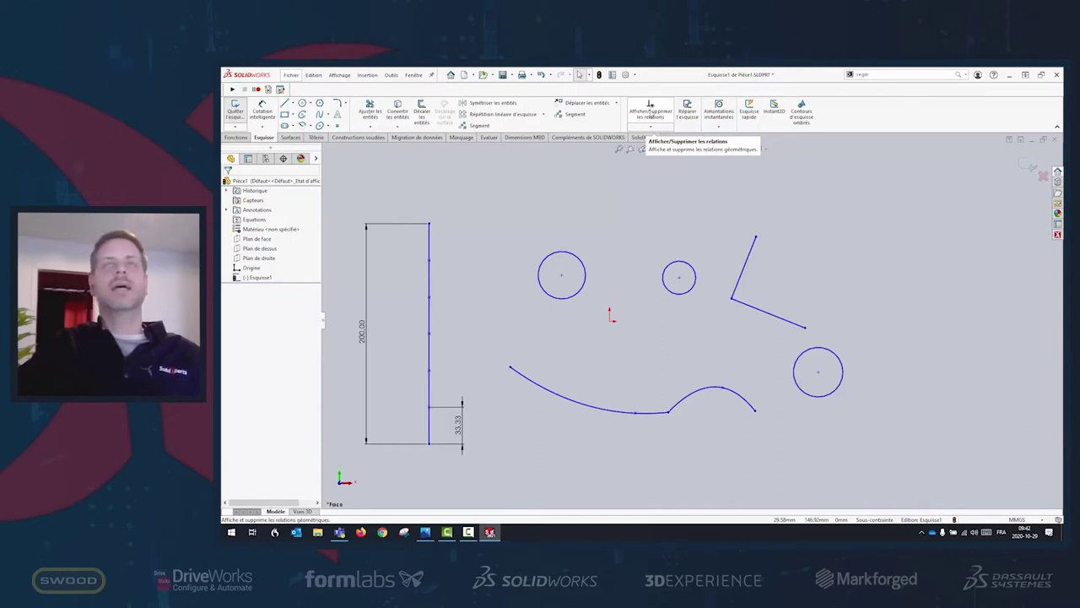
click(650, 109)
click(274, 208)
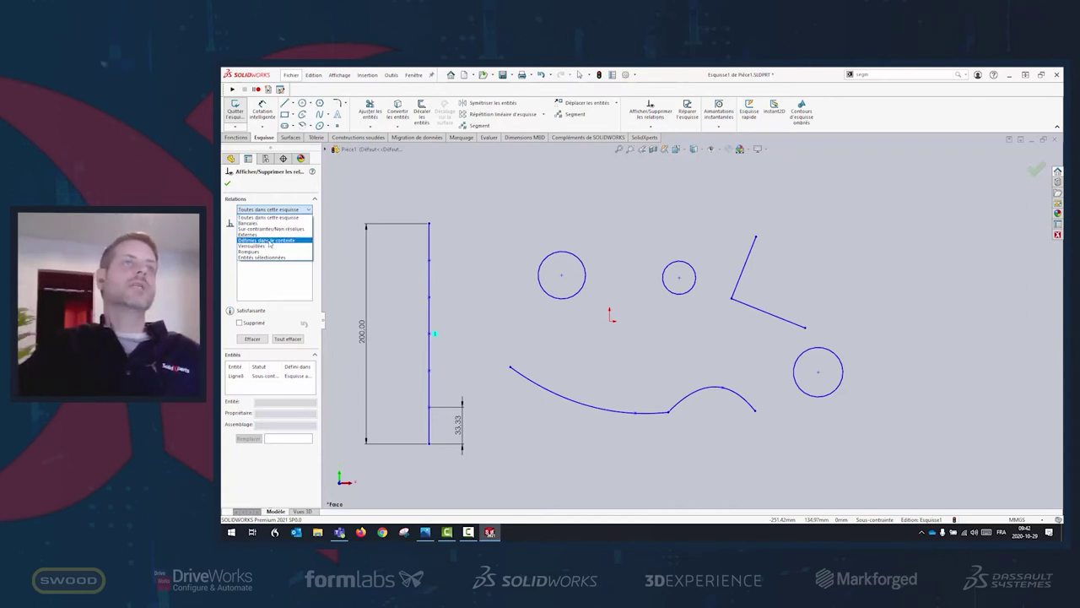
click(264, 241)
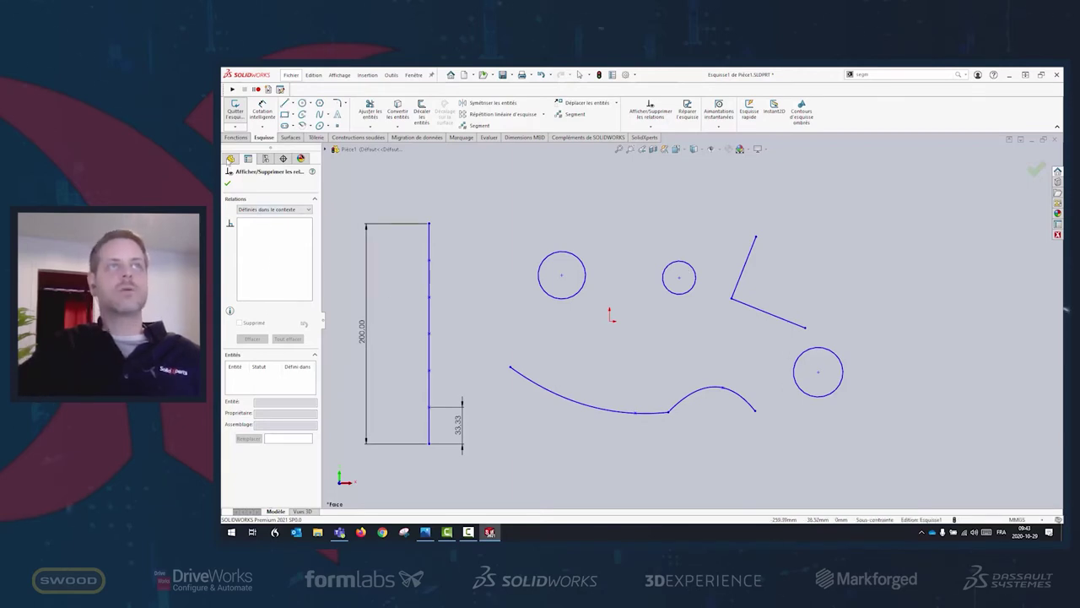
click(227, 183)
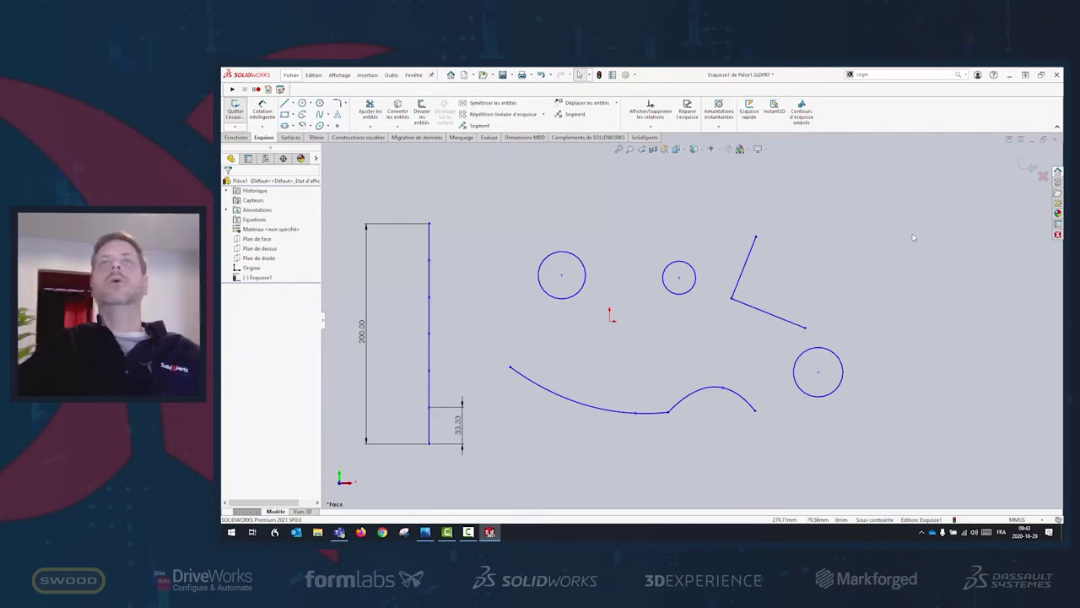
Draw the missing short, rising and closing segments of the notched polygon
scroll(624, 409, up, 4)
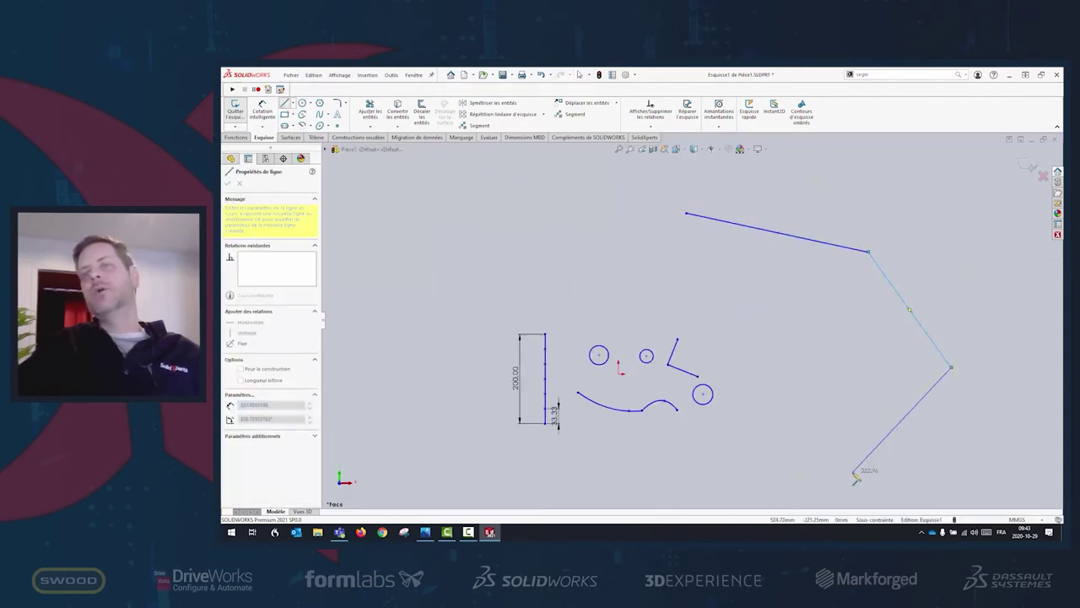
click(751, 366)
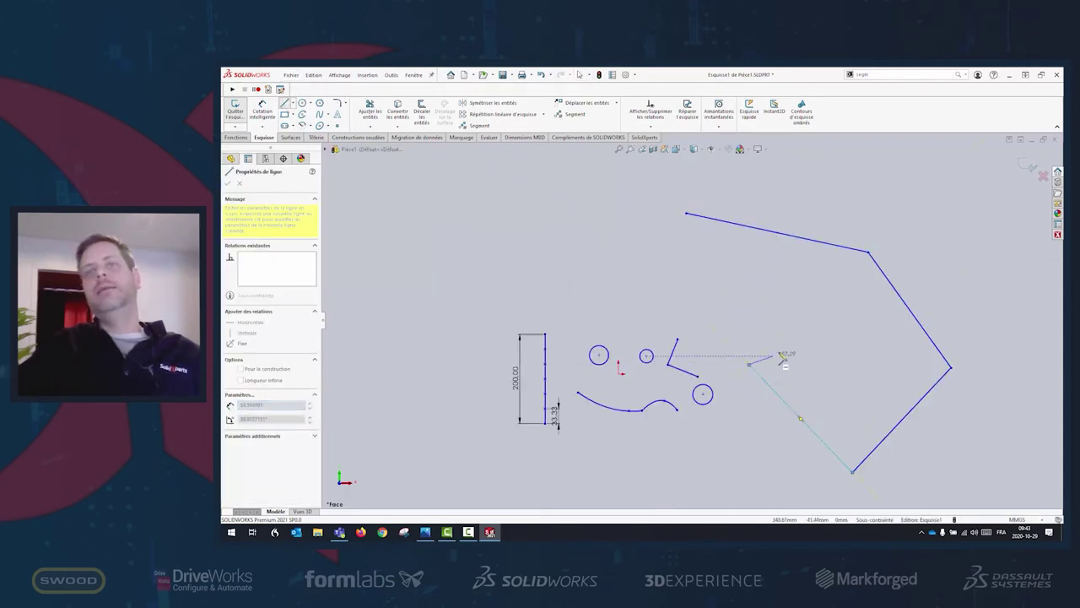
double_click(777, 351)
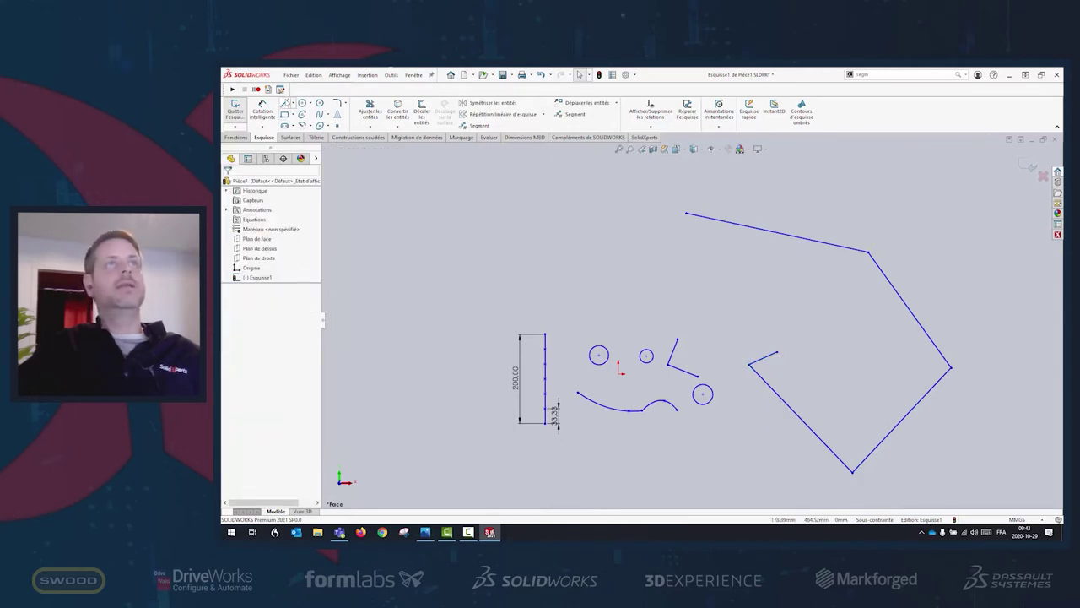
key(l)
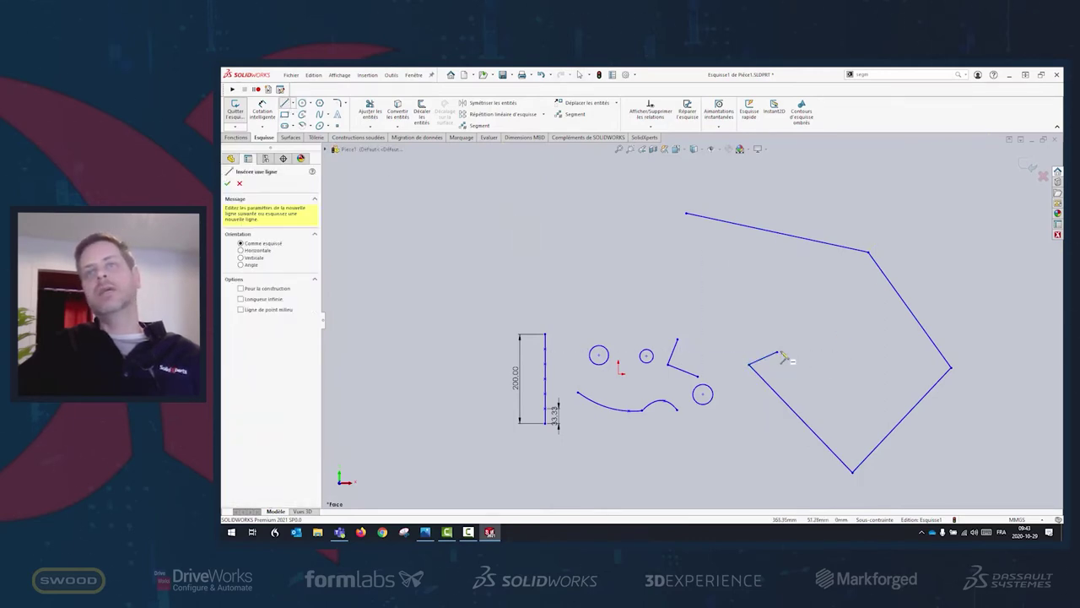
click(778, 352)
click(730, 259)
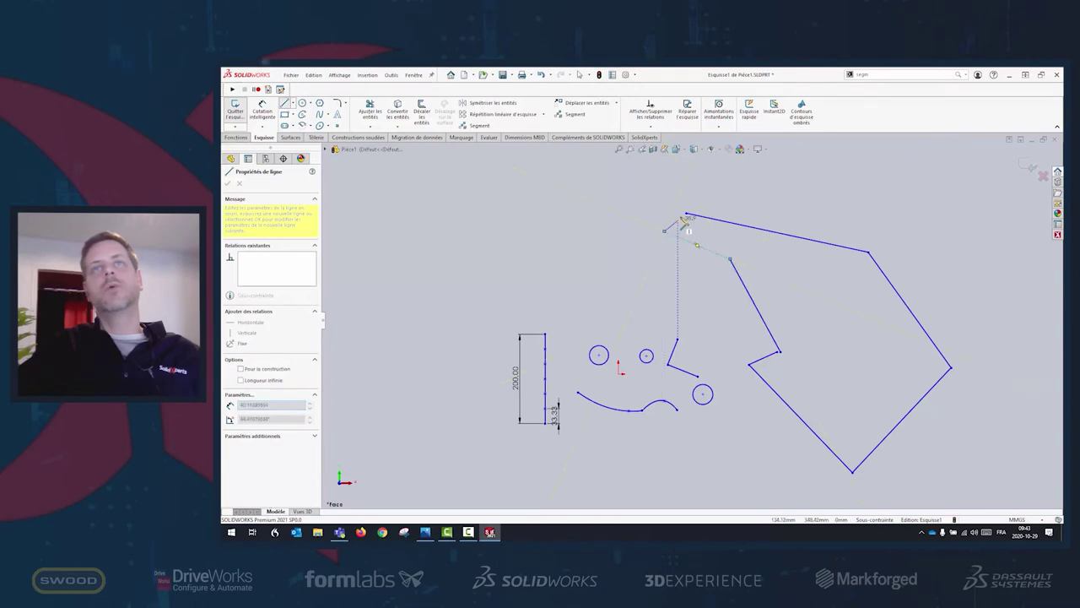
click(686, 219)
scroll(692, 253, down, 3)
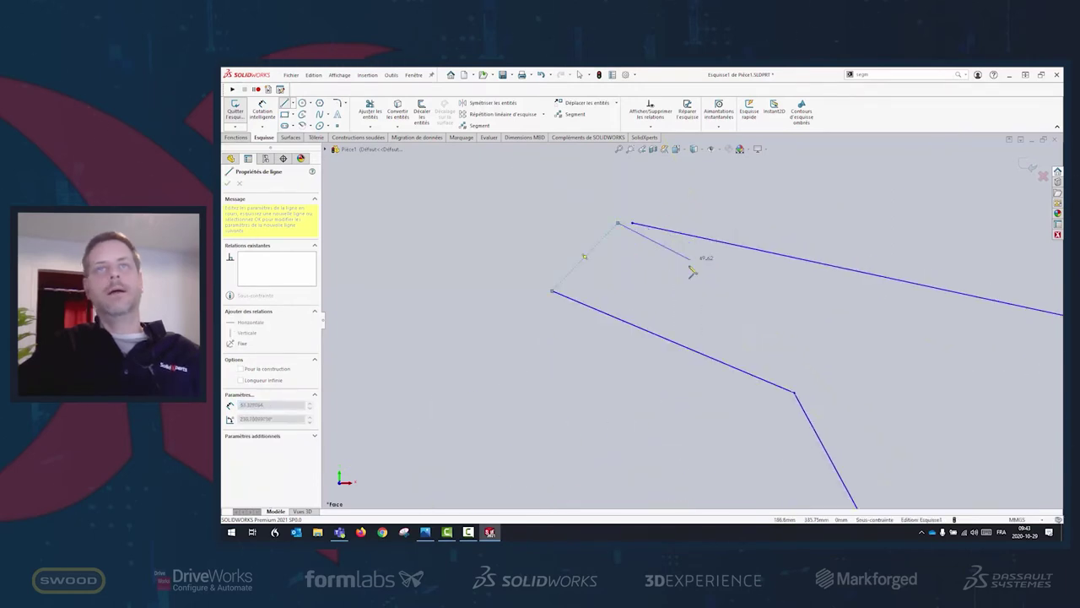
key(Escape)
Drag the loose line ends onto neighbouring endpoints to close the polygon
scroll(641, 266, down, 3)
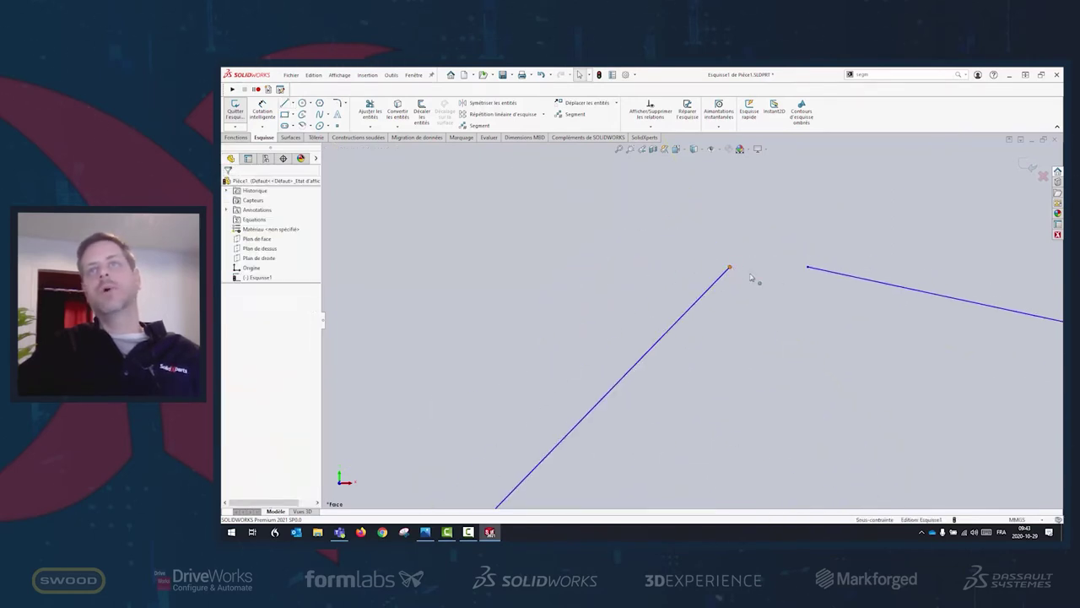
drag(730, 269, 808, 268)
scroll(844, 346, up, 3)
scroll(801, 341, up, 3)
scroll(759, 337, down, 3)
scroll(733, 336, up, 1)
scroll(718, 335, down, 3)
scroll(608, 363, down, 3)
drag(567, 391, 641, 391)
click(774, 417)
scroll(749, 289, down, 3)
scroll(683, 327, up, 3)
scroll(731, 321, up, 3)
scroll(709, 312, up, 2)
scroll(554, 224, down, 2)
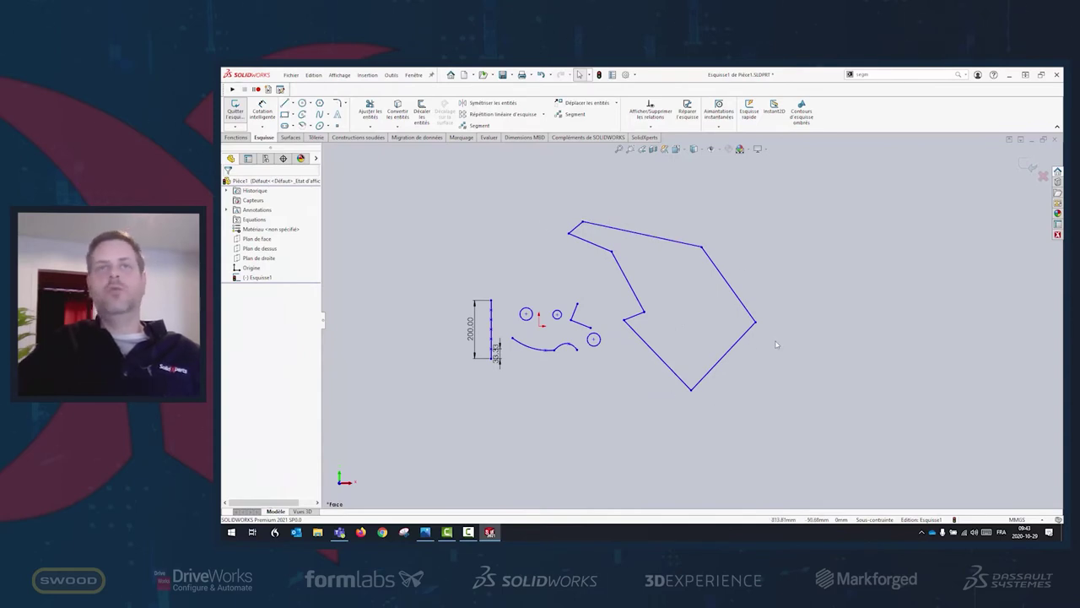
right_click(679, 242)
click(718, 248)
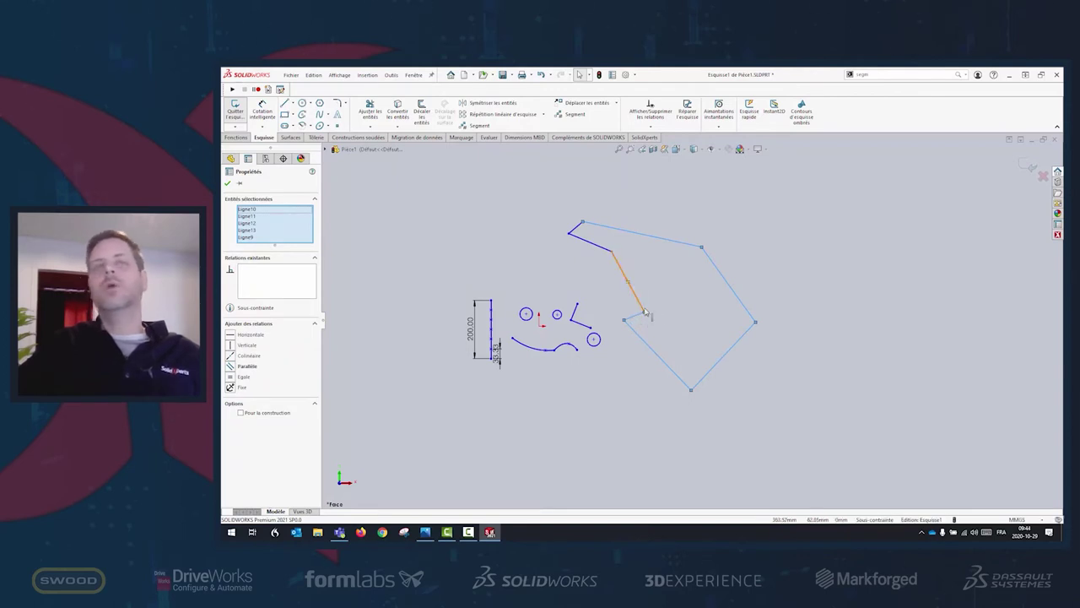
scroll(690, 326, up, 4)
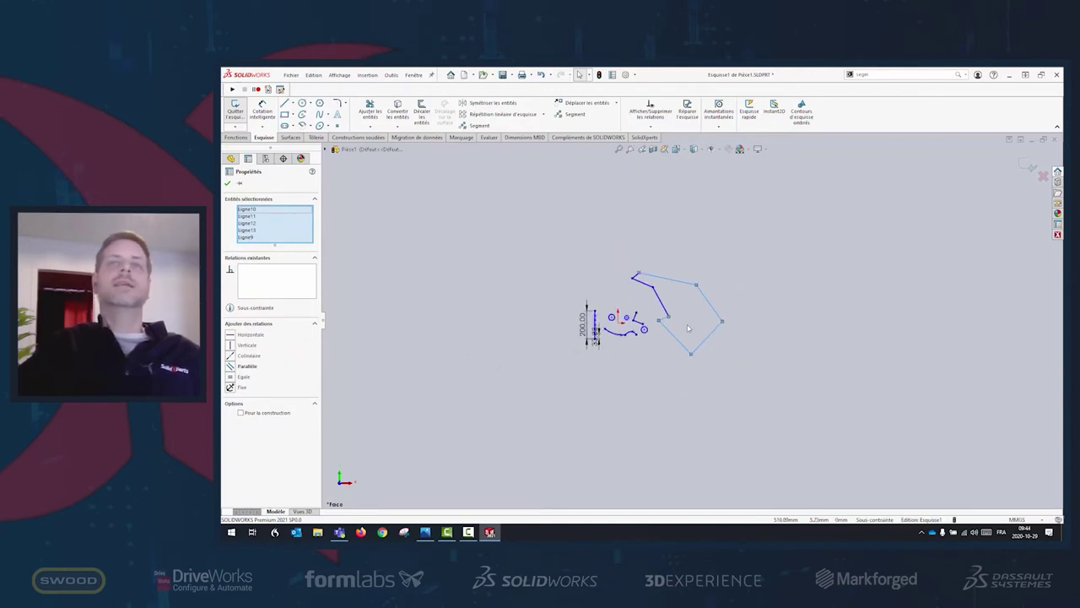
click(779, 391)
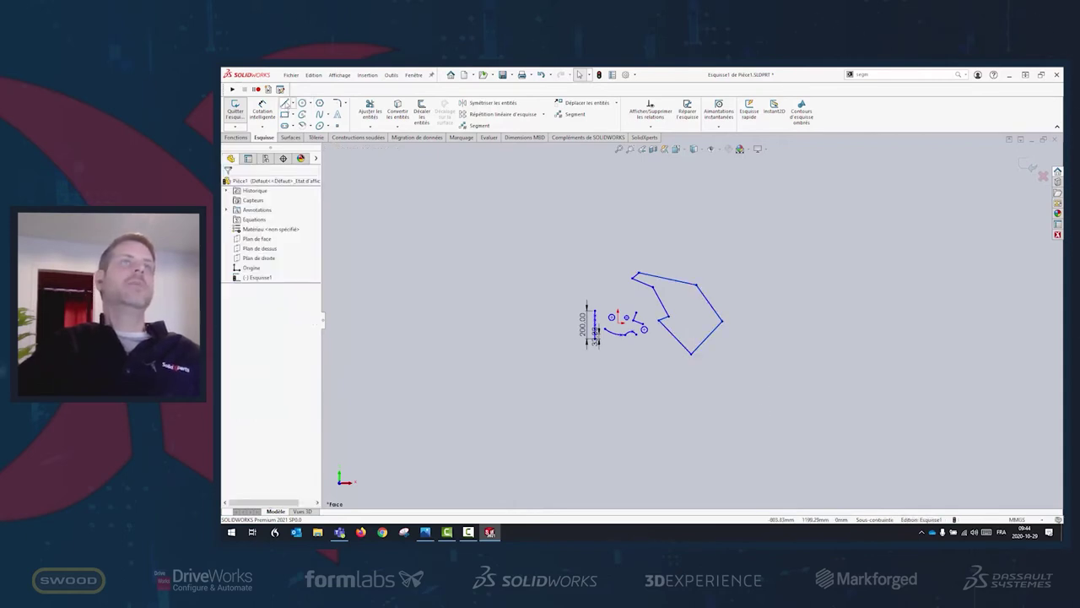
click(285, 103)
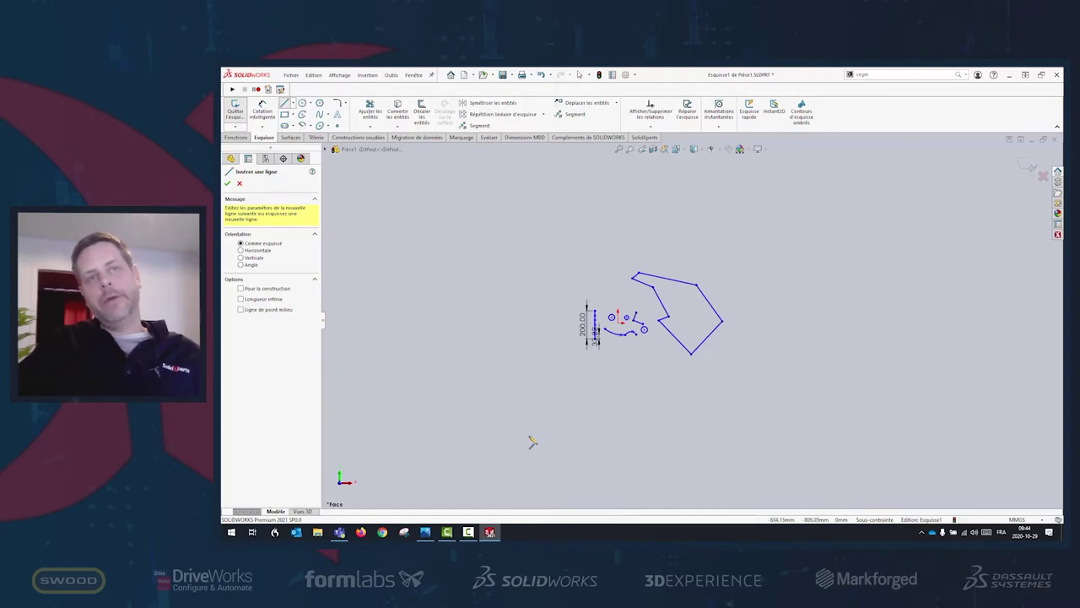
Draw a long line below the polygon and a bent three-segment chain above it
click(530, 437)
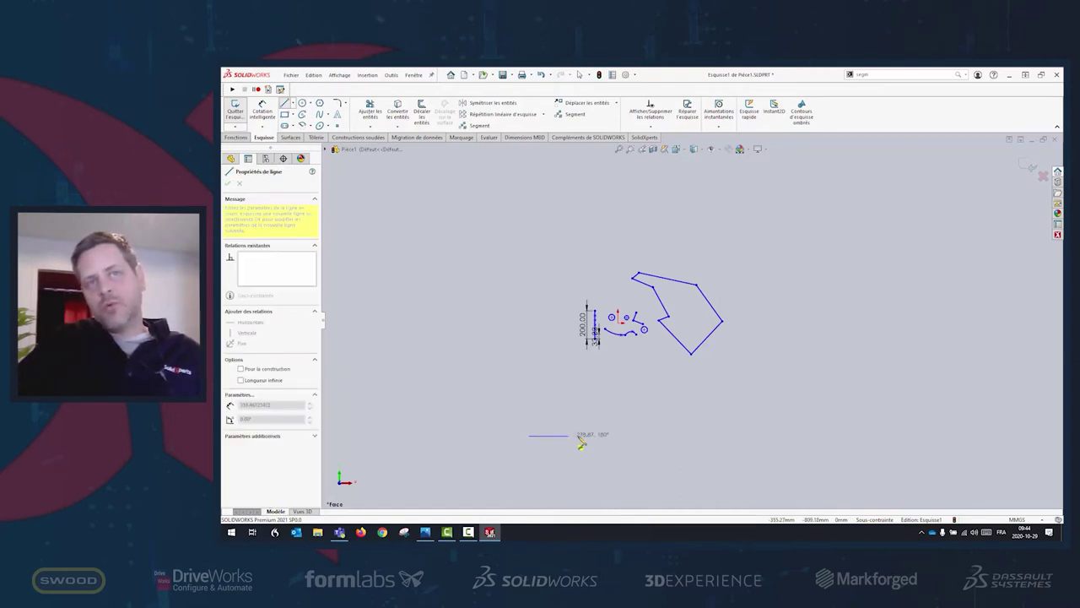
click(795, 432)
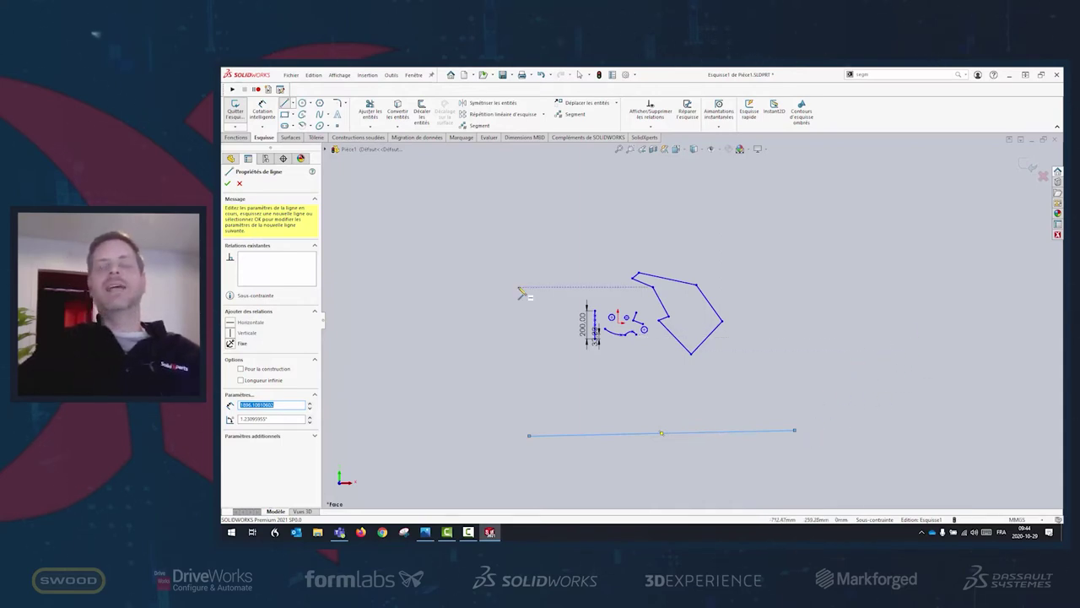
click(513, 210)
click(766, 220)
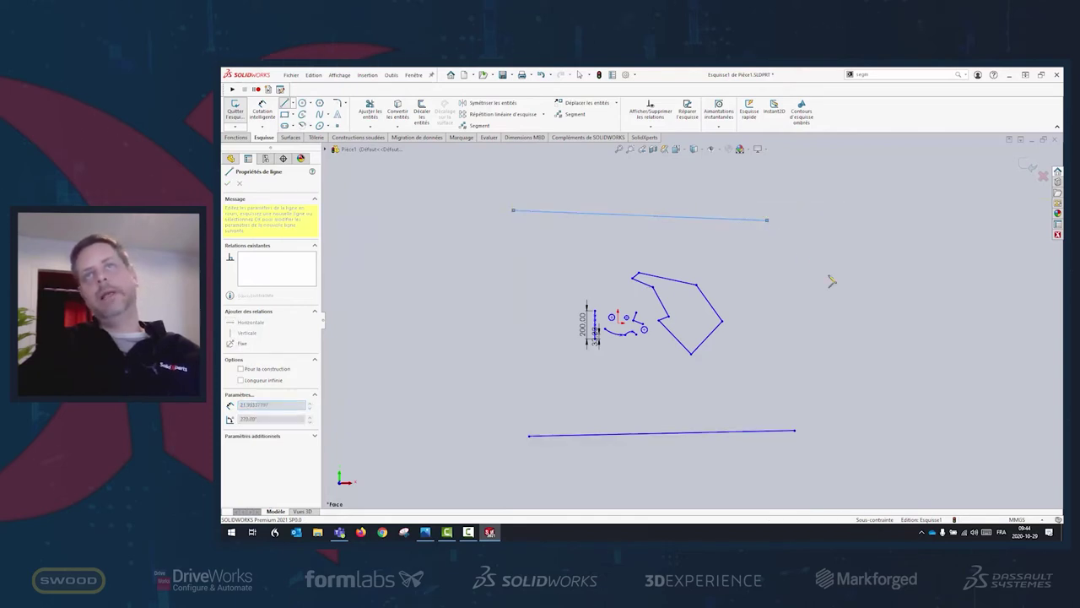
click(891, 298)
click(933, 386)
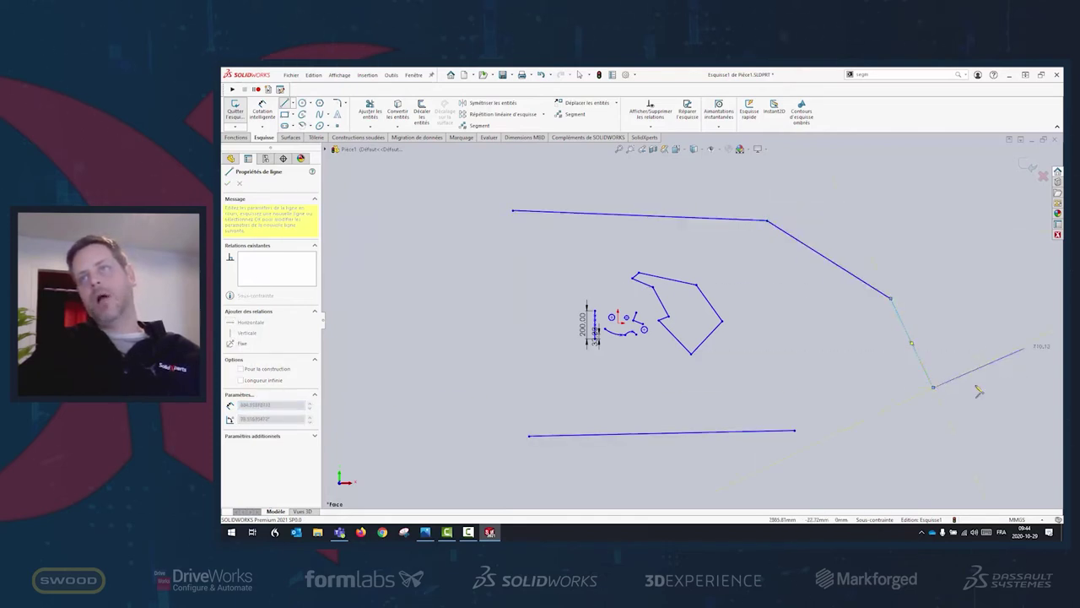
key(Escape)
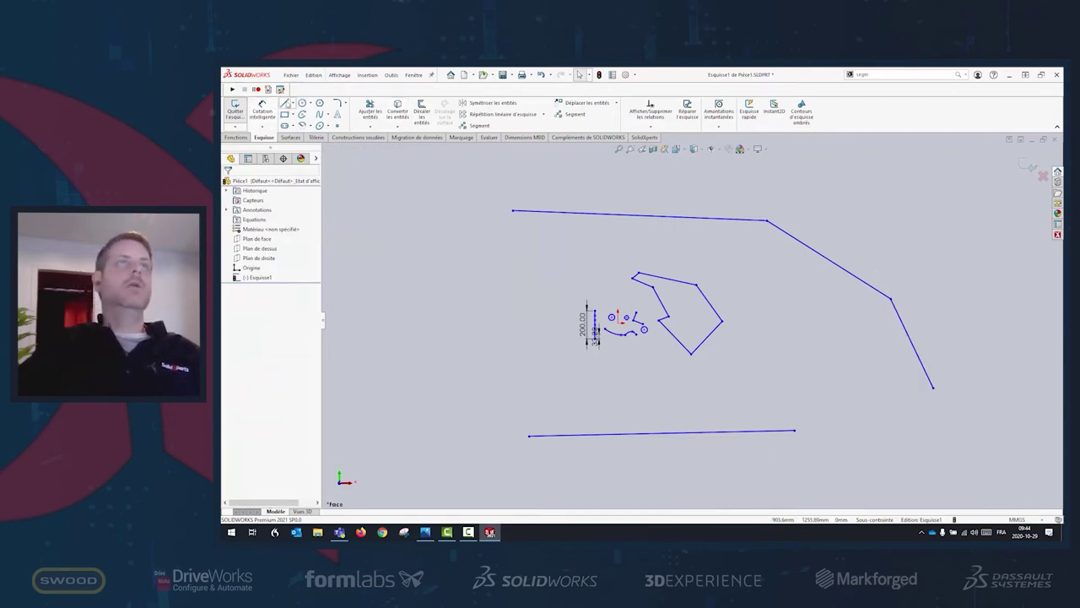
Draw two more bent line chains above the polygon, one starting at the top right
key(l)
scroll(675, 279, up, 3)
scroll(784, 244, down, 2)
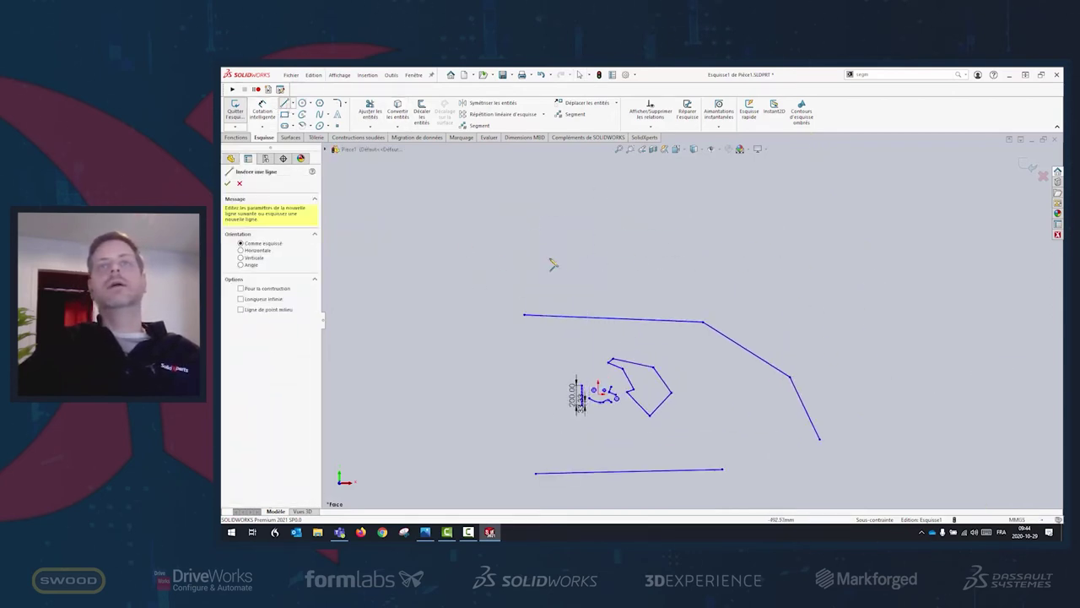
click(549, 257)
click(838, 249)
click(869, 307)
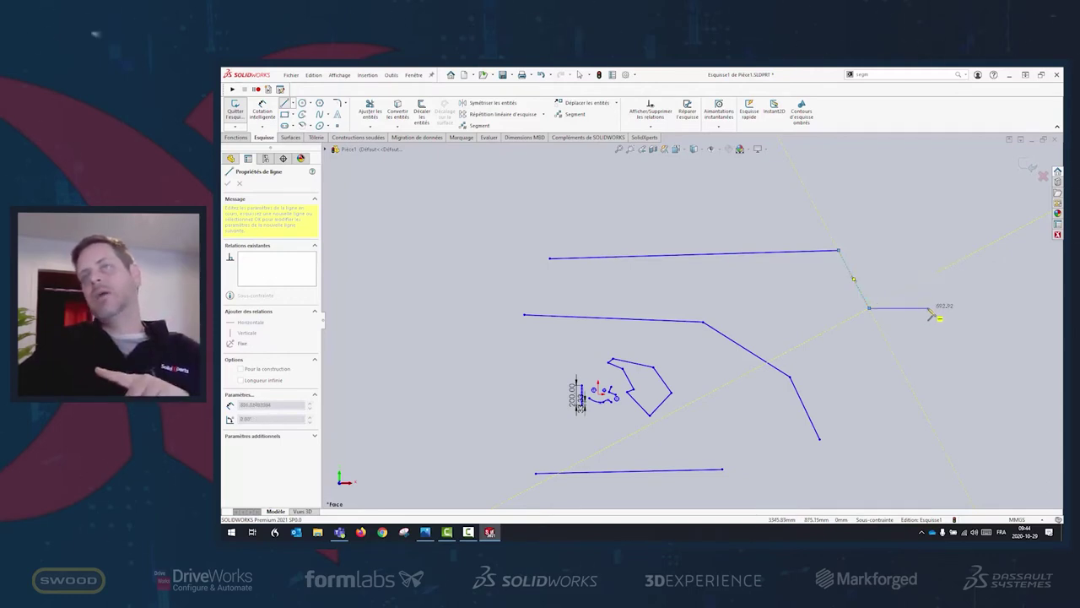
double_click(929, 312)
key(Escape)
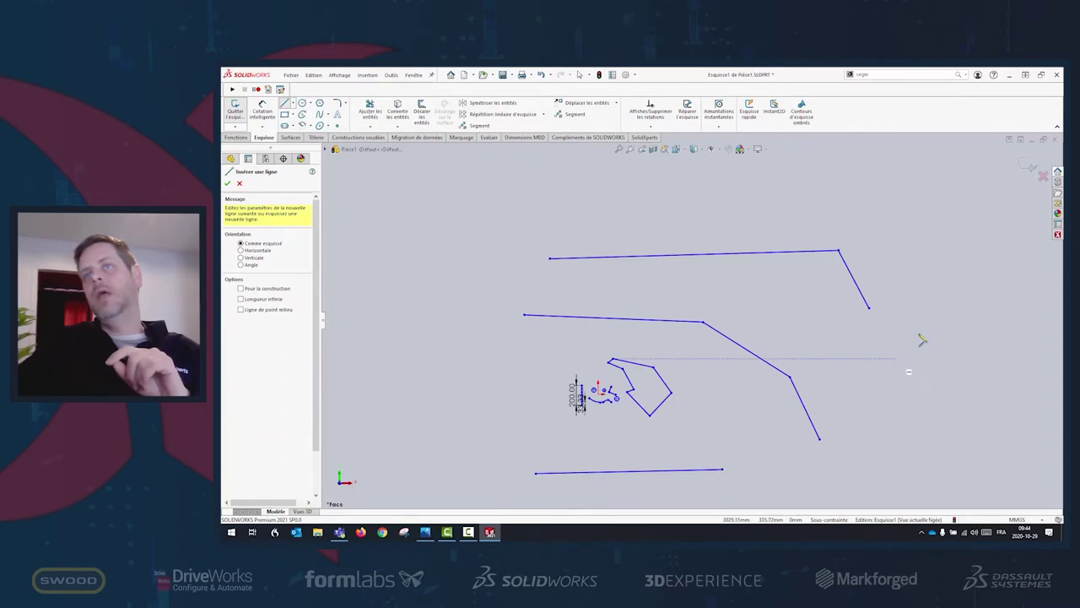
click(915, 218)
click(775, 199)
click(632, 224)
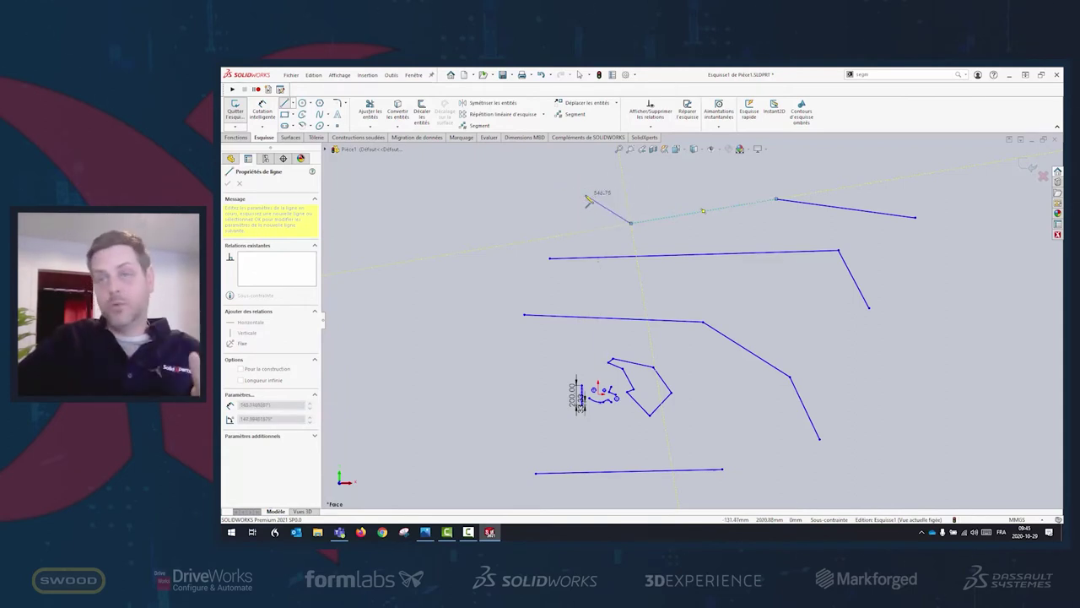
key(Escape)
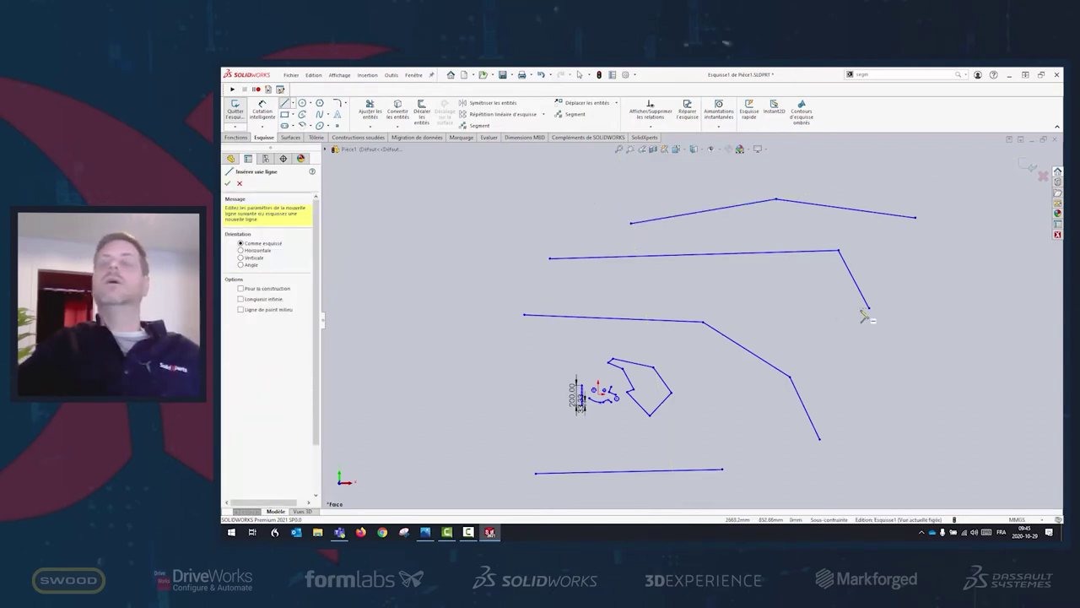
key(Escape)
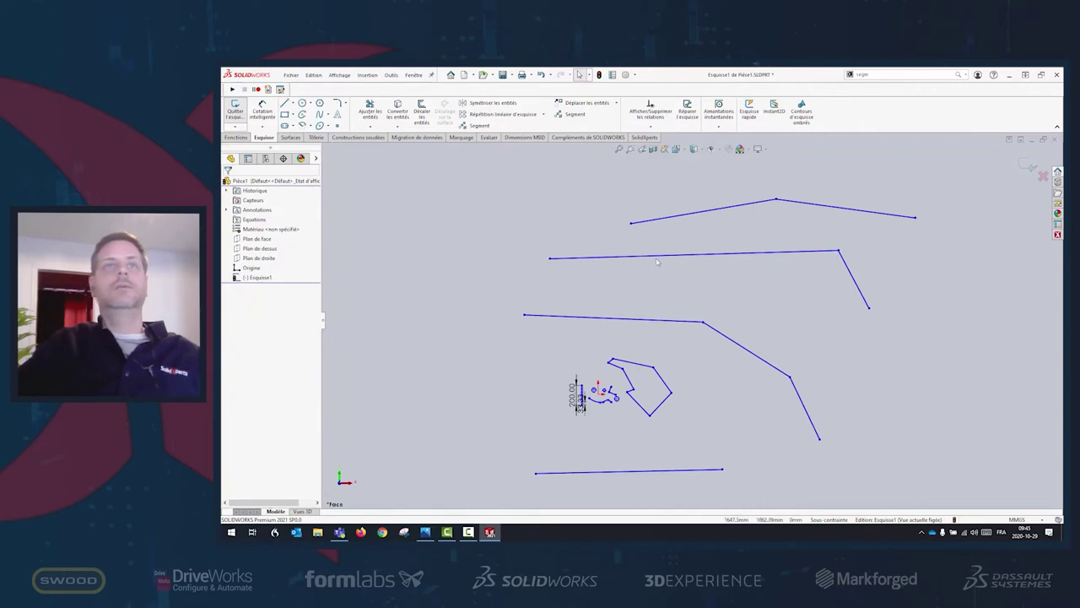
Snap the slanted line's top end to the upper line's end and midpoint, then free it below
scroll(899, 357, down, 3)
drag(901, 355, 789, 255)
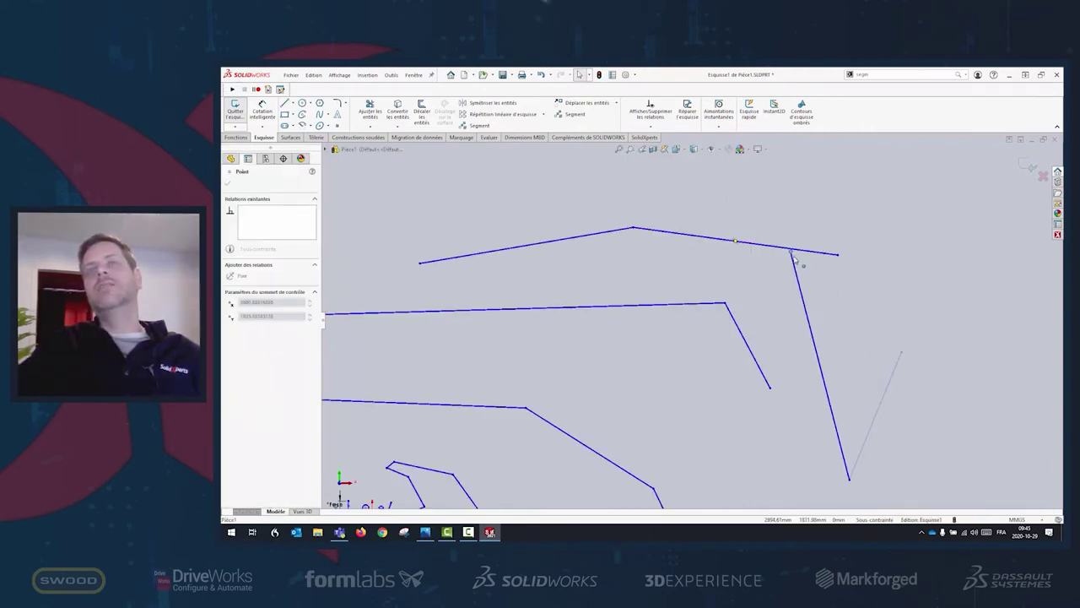
mouse_move(789, 253)
mouse_down()
mouse_move(802, 282)
mouse_move(841, 285)
mouse_move(854, 260)
mouse_move(882, 260)
mouse_up()
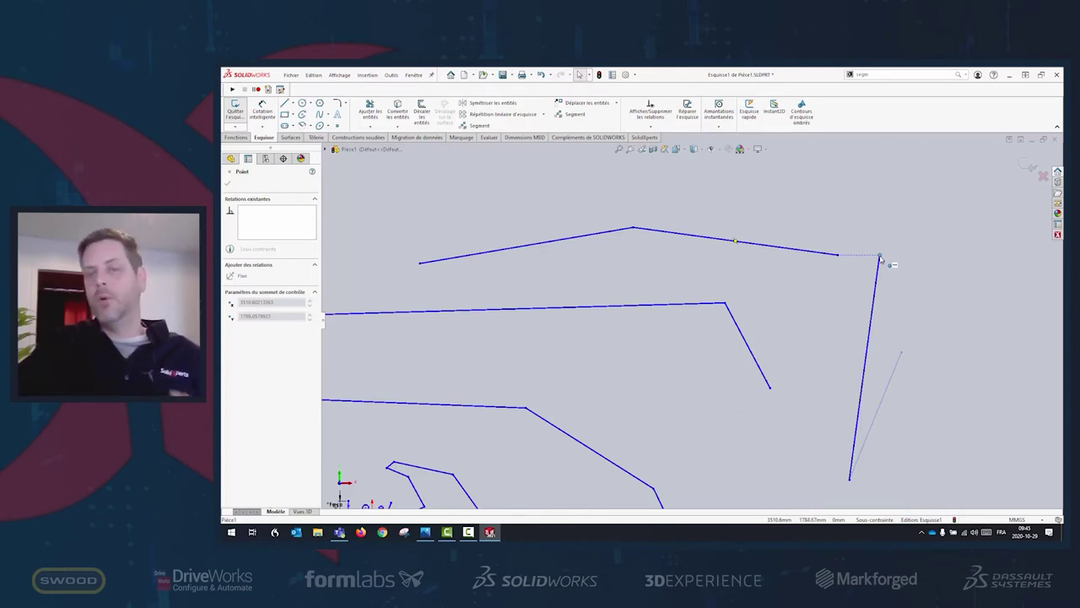
drag(880, 257, 839, 261)
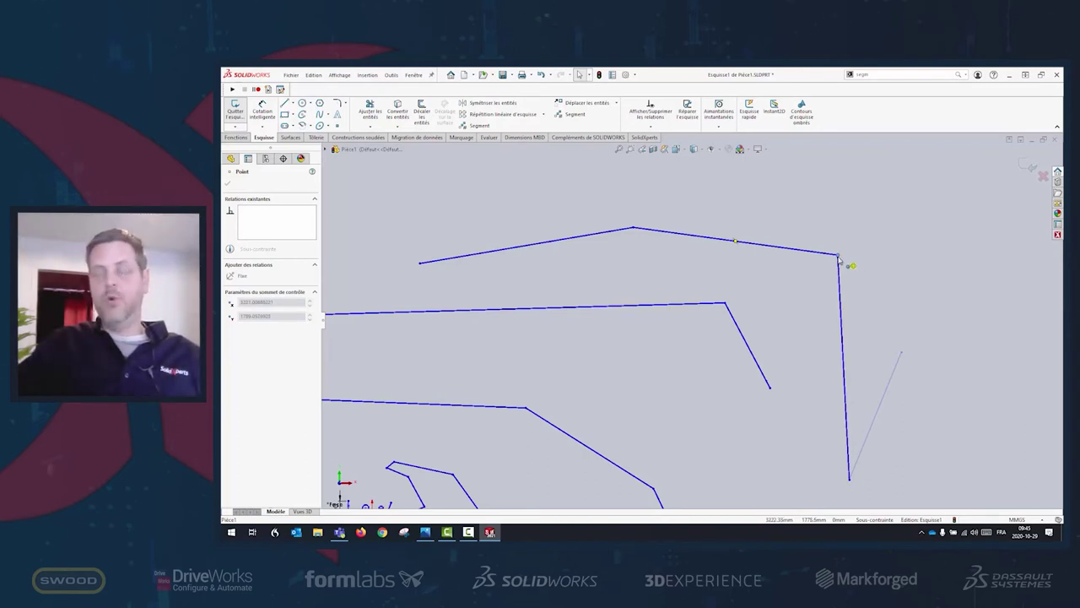
drag(839, 257, 736, 243)
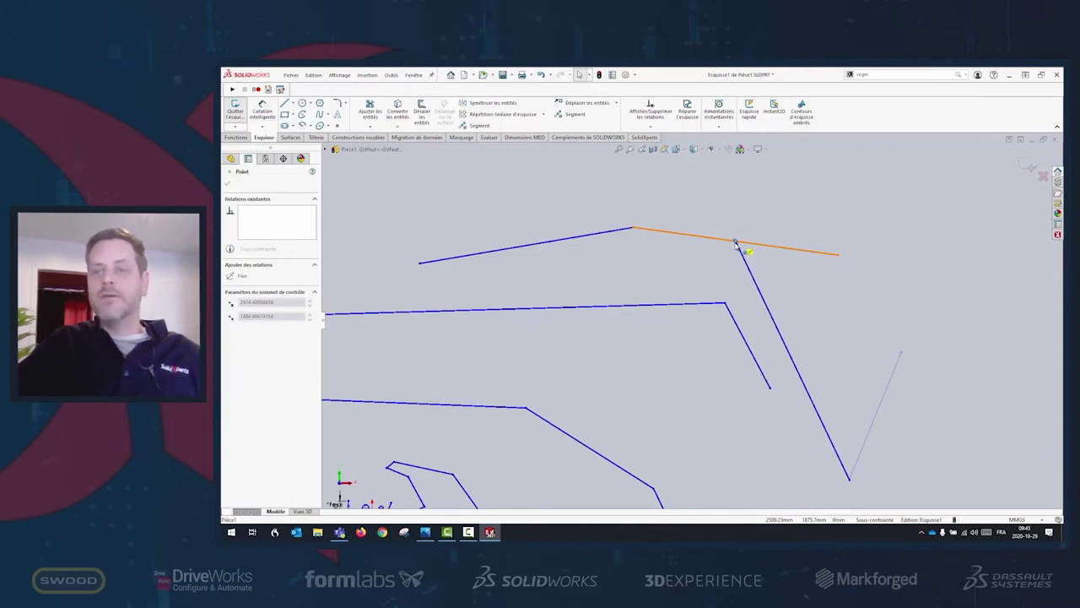
drag(735, 243, 828, 340)
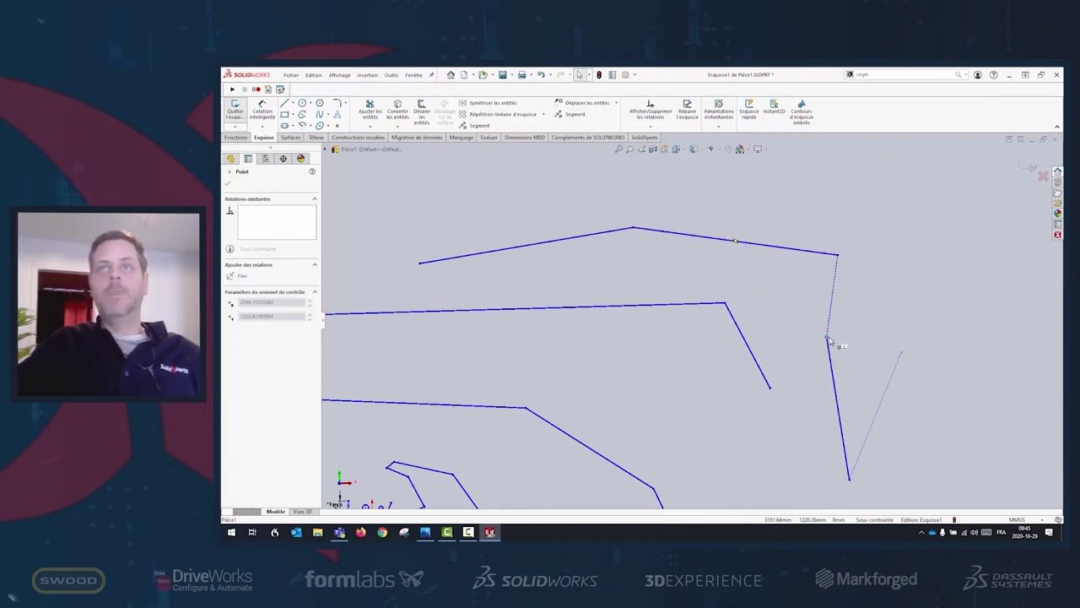
scroll(687, 319, up, 5)
scroll(591, 333, down, 2)
scroll(583, 329, down, 2)
scroll(583, 329, down, 2)
scroll(549, 316, down, 2)
scroll(512, 304, down, 1)
scroll(687, 331, up, 3)
scroll(715, 318, down, 3)
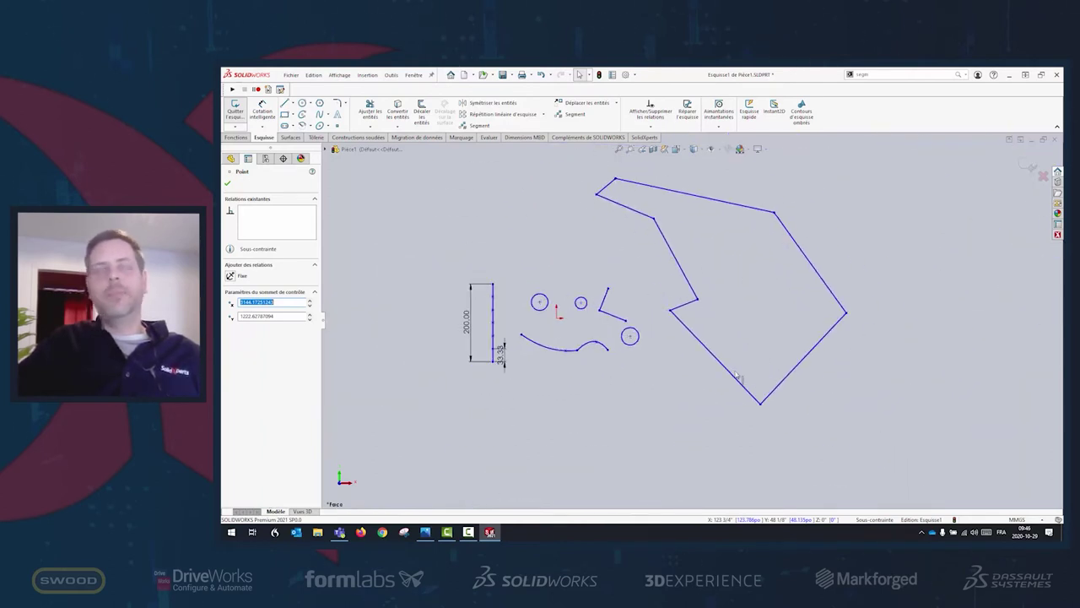
Start a new connected line chain beside the polygon, zooming the view as needed
click(286, 103)
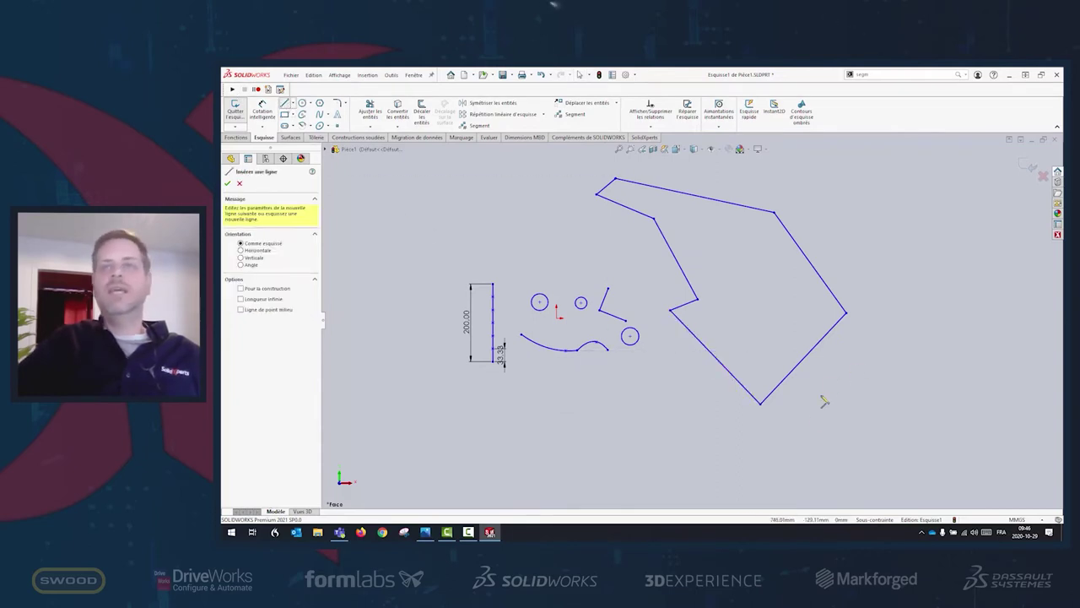
click(821, 469)
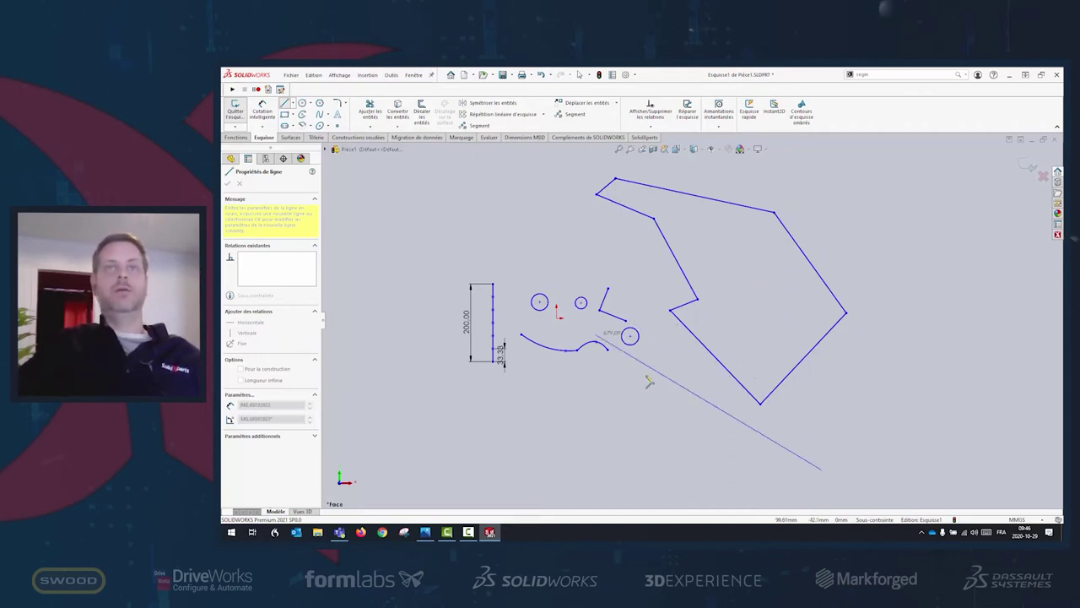
scroll(713, 279, down, 5)
scroll(704, 354, down, 4)
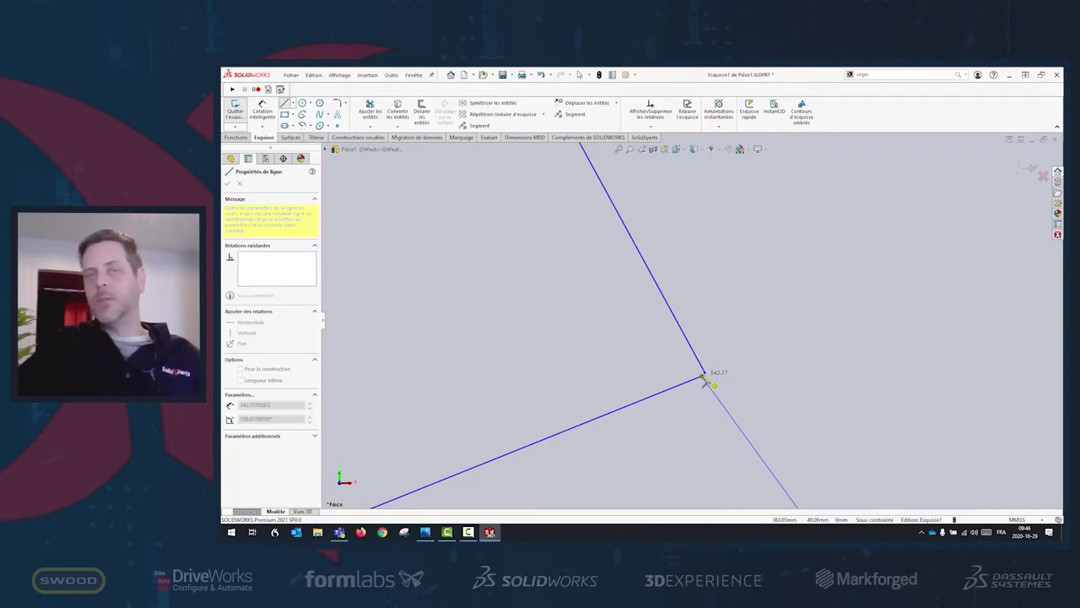
scroll(771, 402, down, 3)
scroll(748, 366, up, 6)
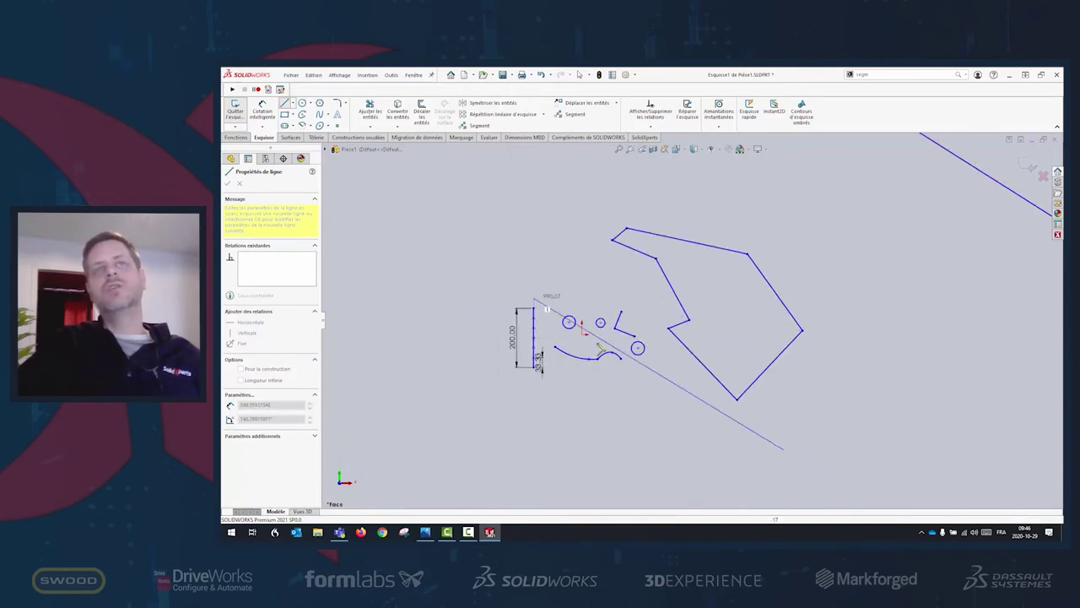
scroll(625, 331, down, 2)
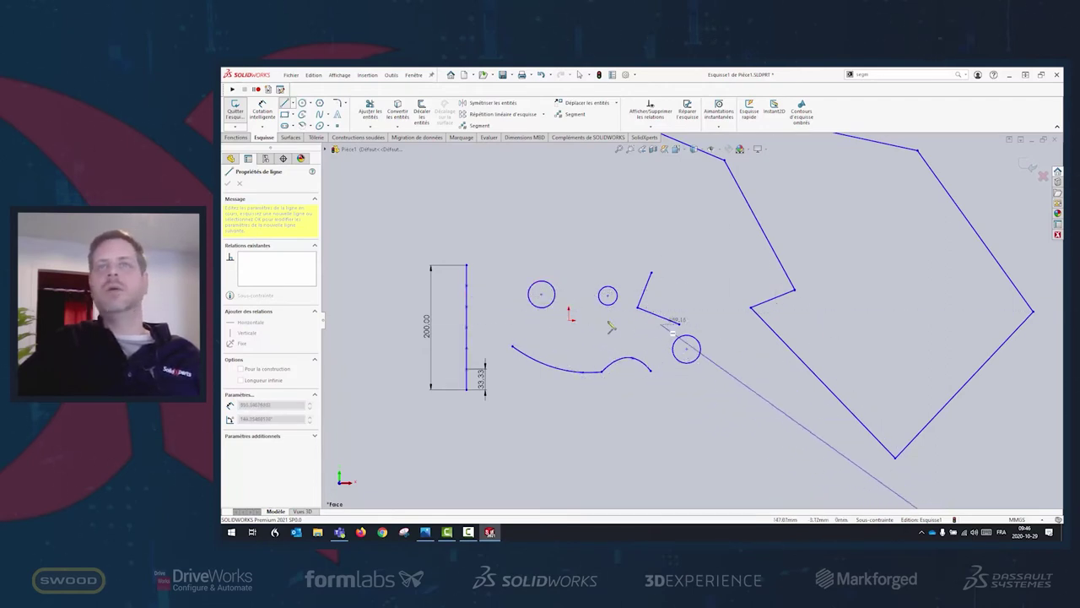
scroll(612, 326, down, 2)
scroll(613, 325, down, 5)
scroll(704, 230, down, 5)
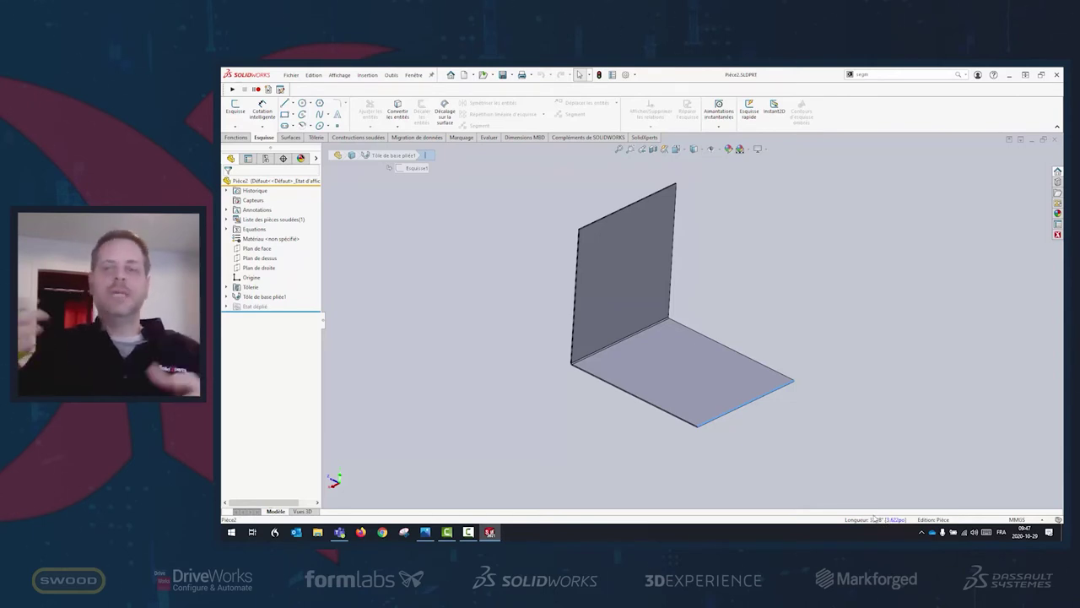
Clear the edge selection in Pièce2 and bring up the Evaluer tools
click(860, 421)
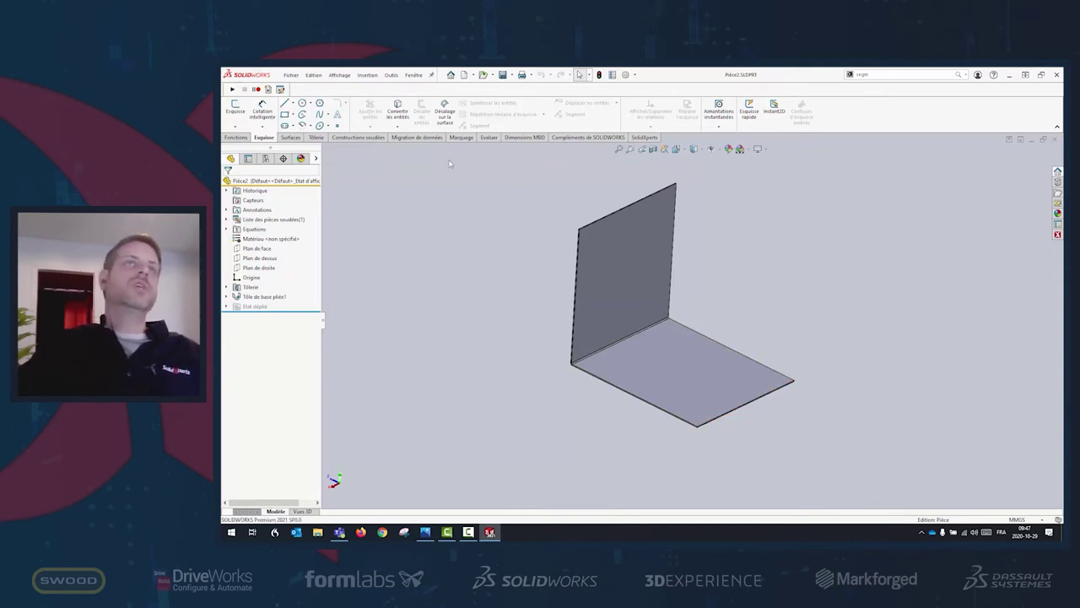
click(489, 137)
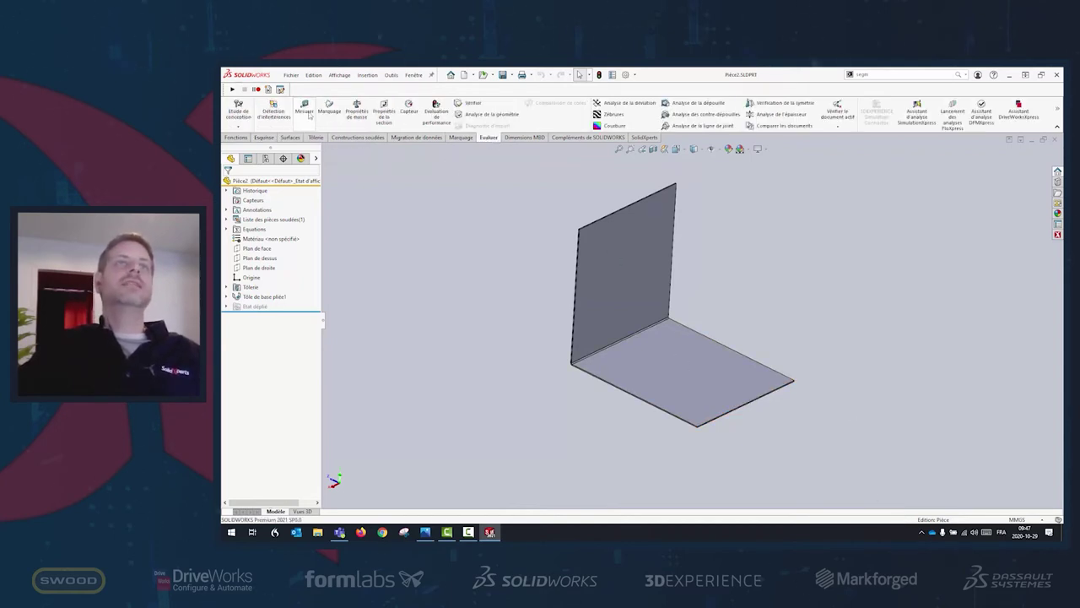
Set Angströms as the secondary measuring unit and check the bracket's bottom edge length
click(309, 114)
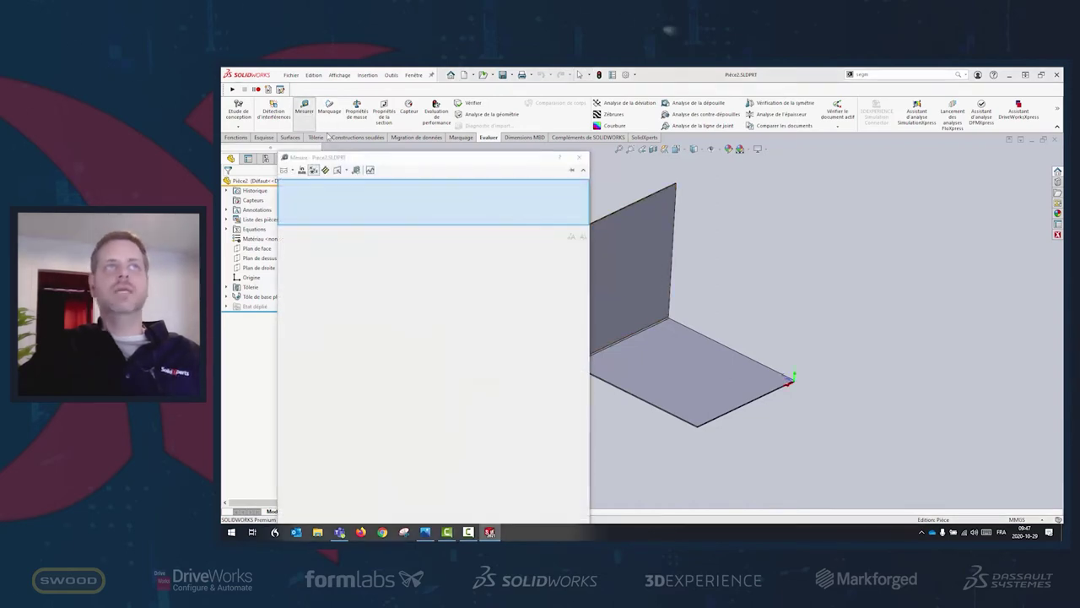
mouse_move(456, 168)
mouse_down()
mouse_move(538, 166)
mouse_move(490, 147)
mouse_up()
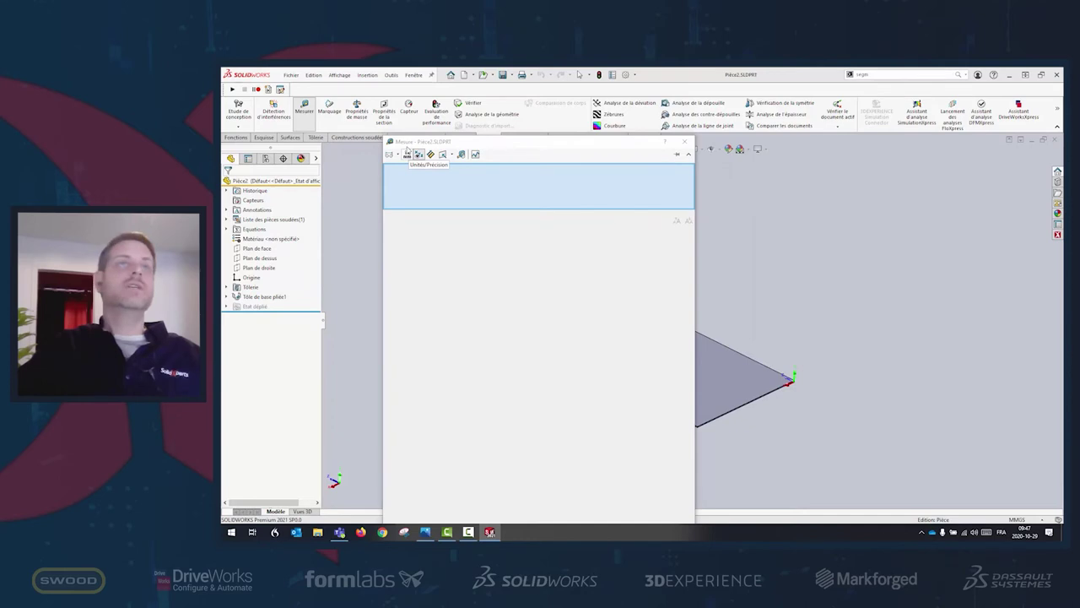
click(407, 154)
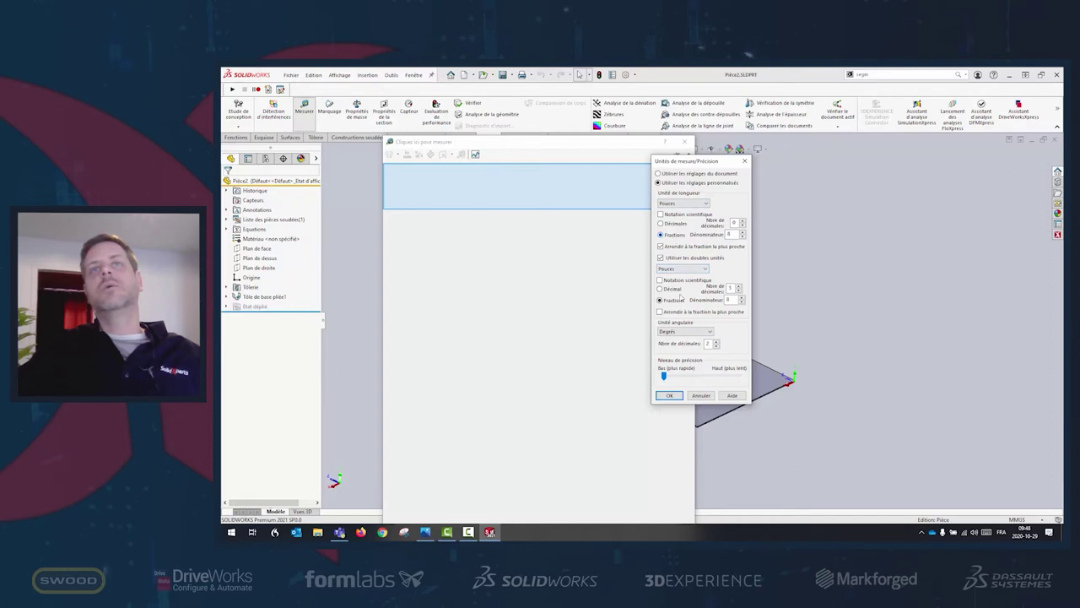
click(682, 269)
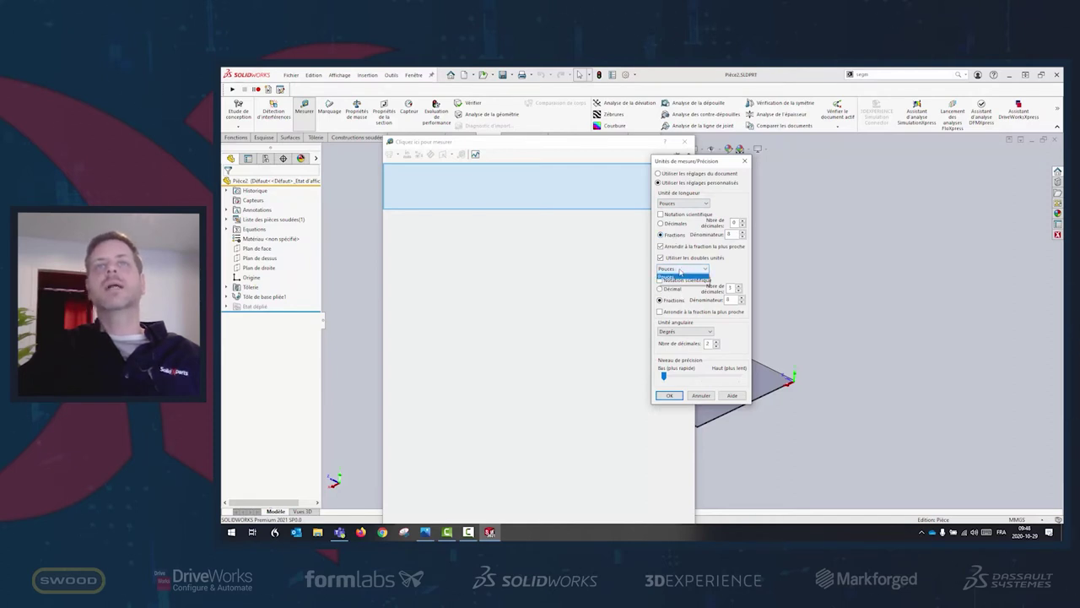
click(673, 277)
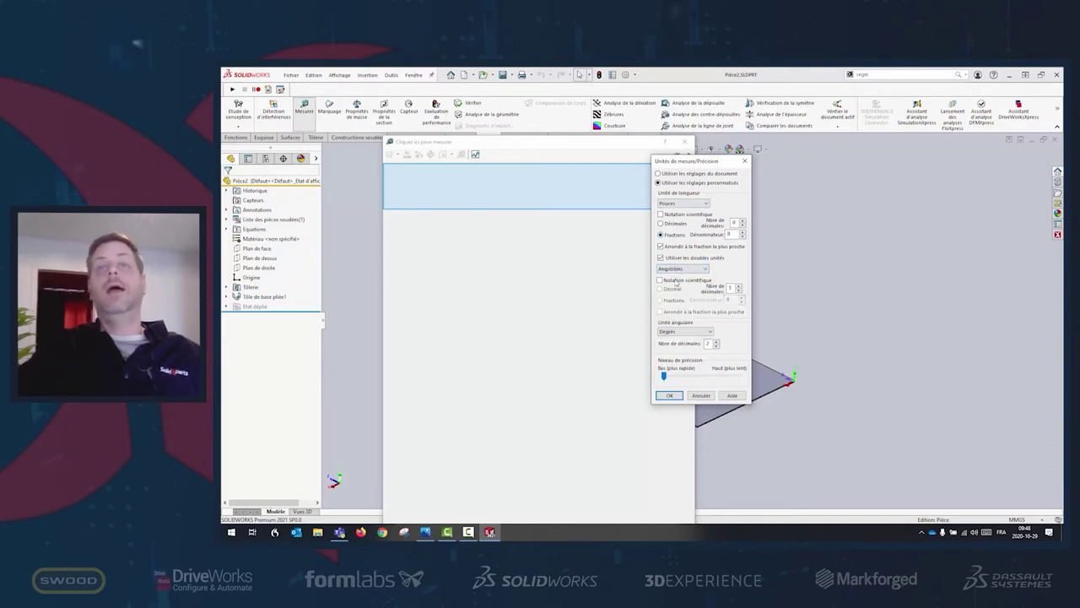
click(669, 396)
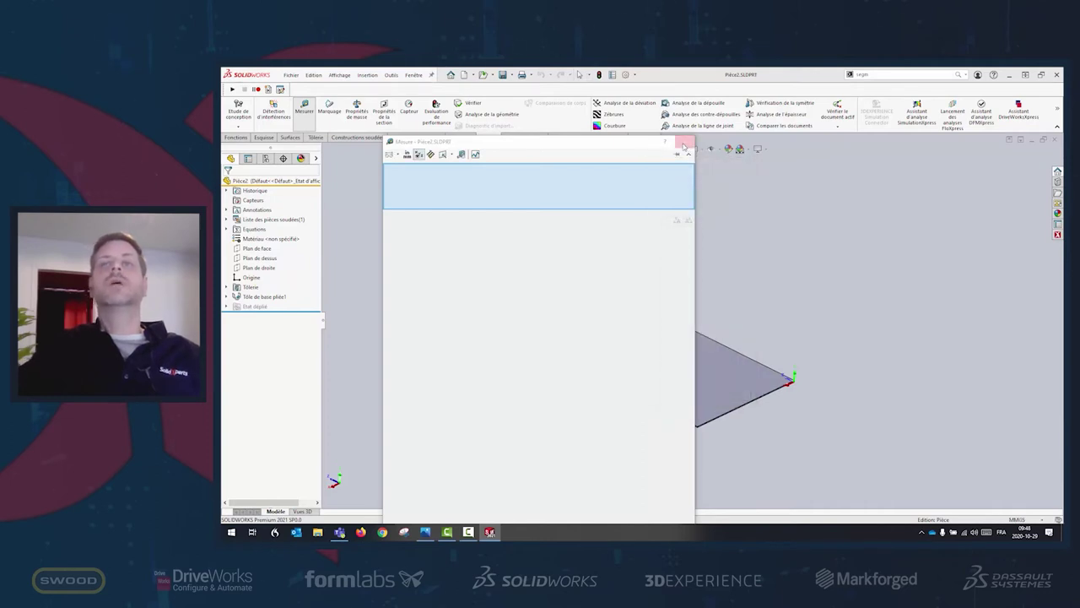
key(Escape)
click(740, 410)
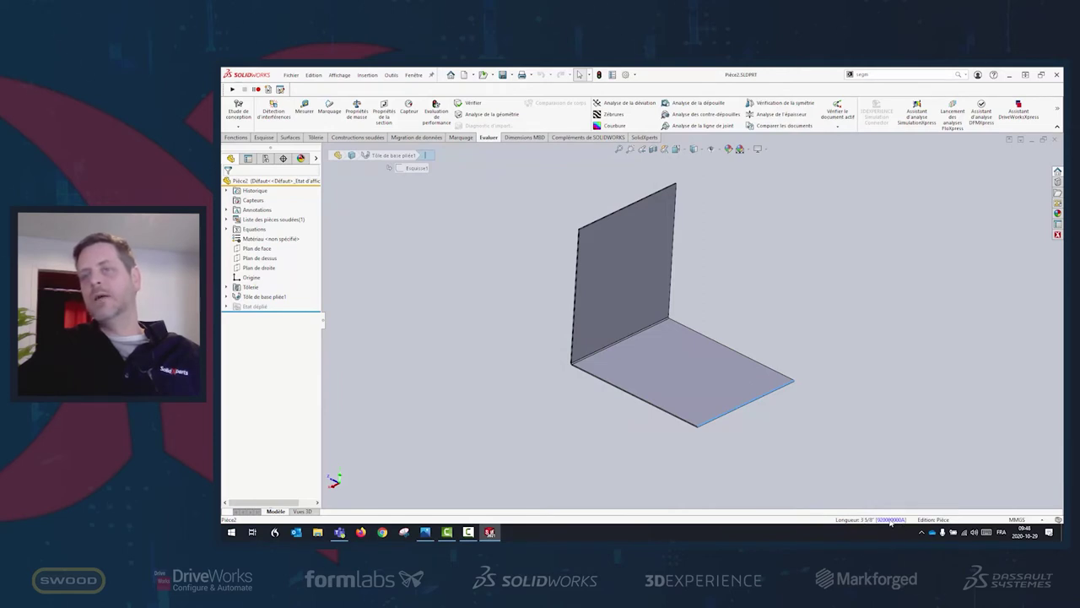
click(875, 450)
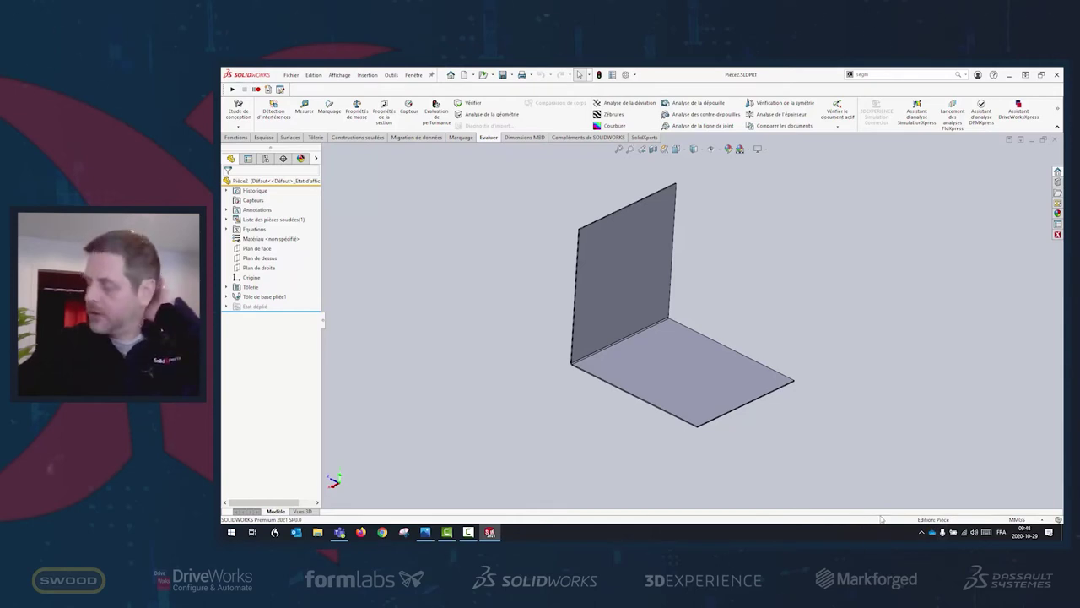
Set measuring units to Millimètres with Pouces secondary, then select the front bottom edge
click(304, 108)
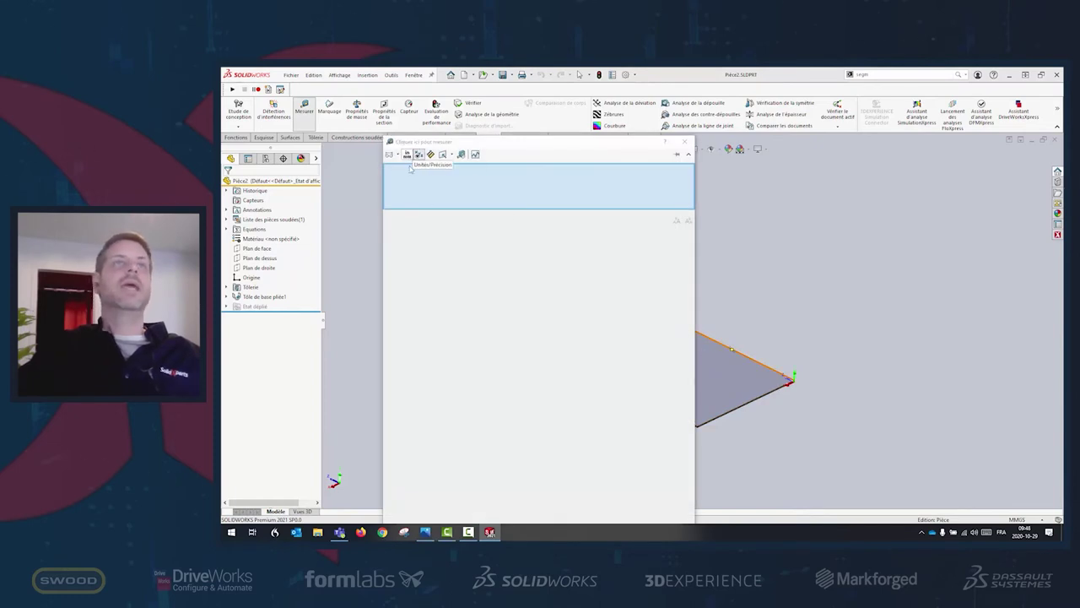
click(407, 154)
click(692, 203)
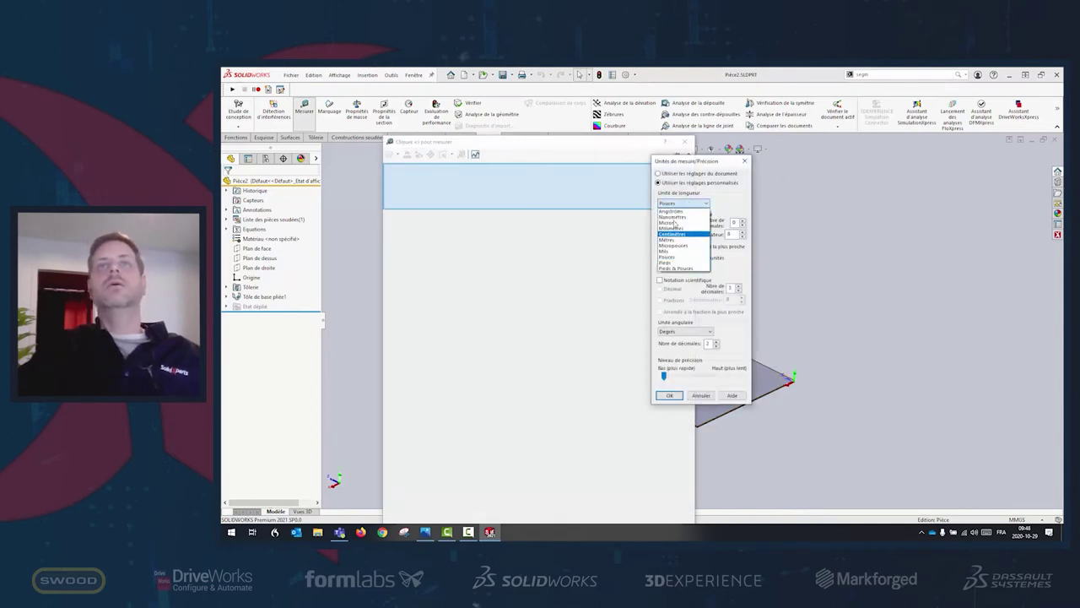
click(675, 228)
click(673, 270)
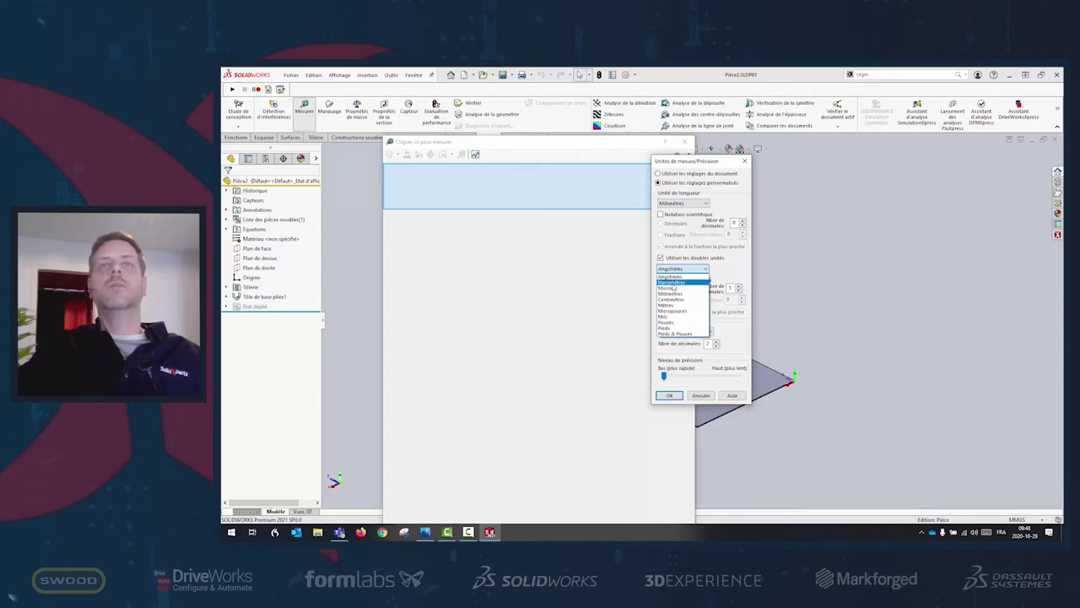
click(666, 321)
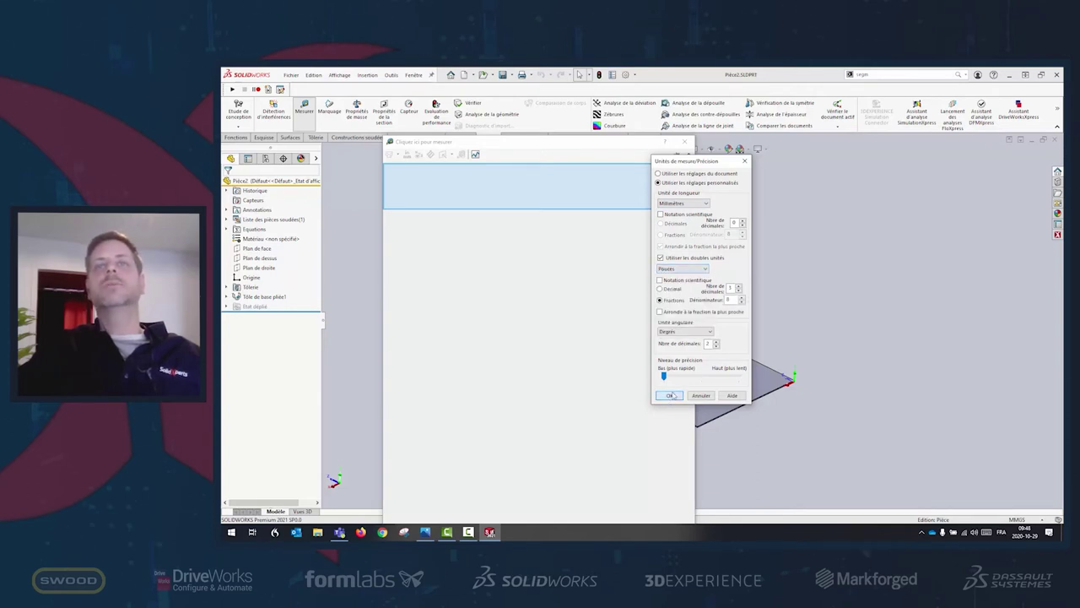
click(670, 396)
click(682, 142)
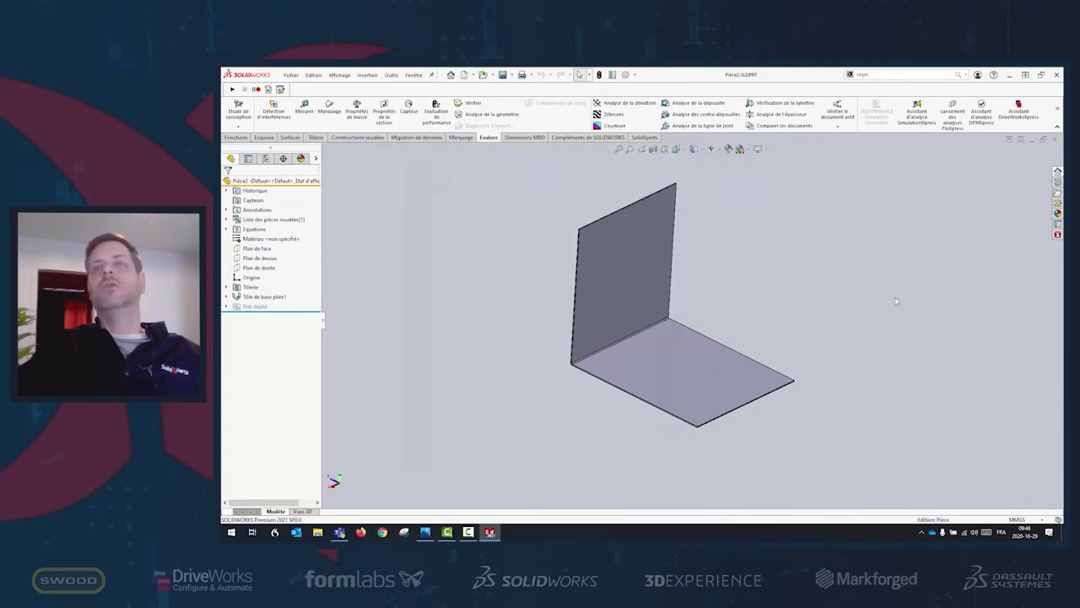
click(762, 397)
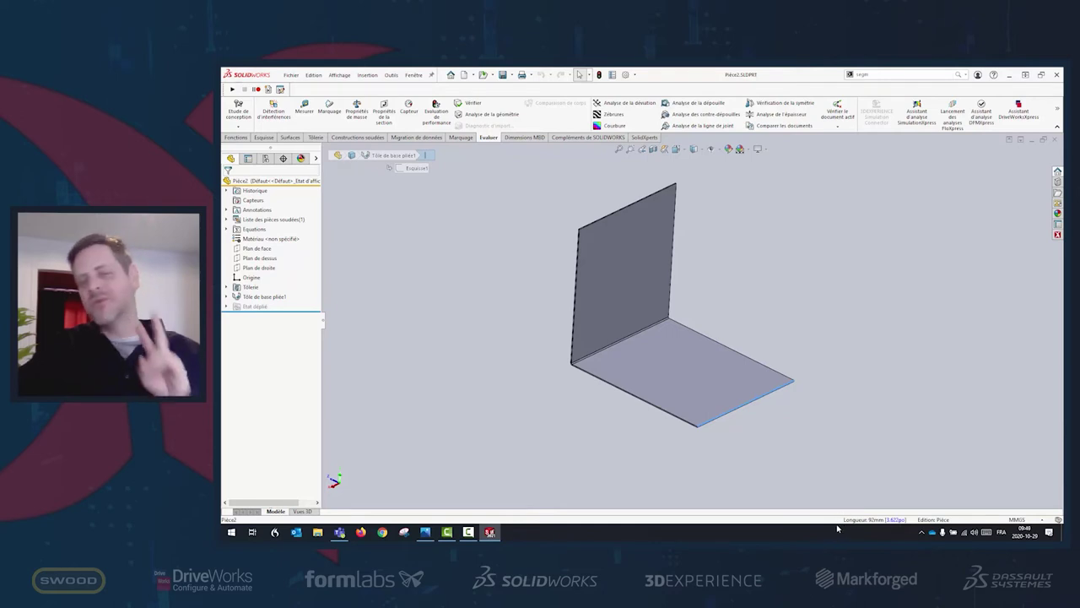
click(847, 320)
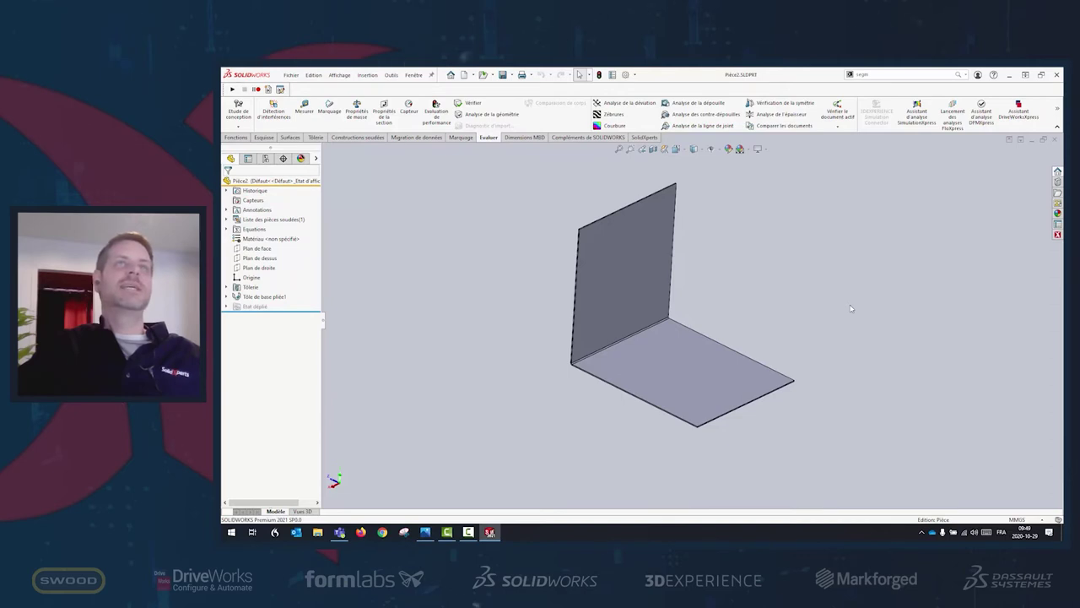
middle_drag(850, 309, 685, 326)
right_click(695, 309)
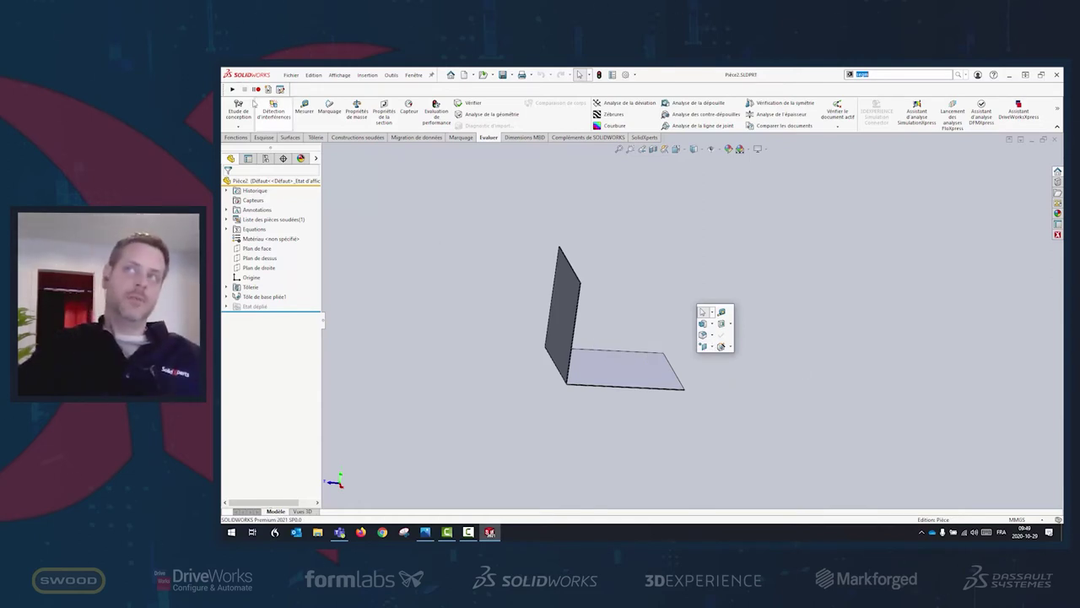
click(782, 344)
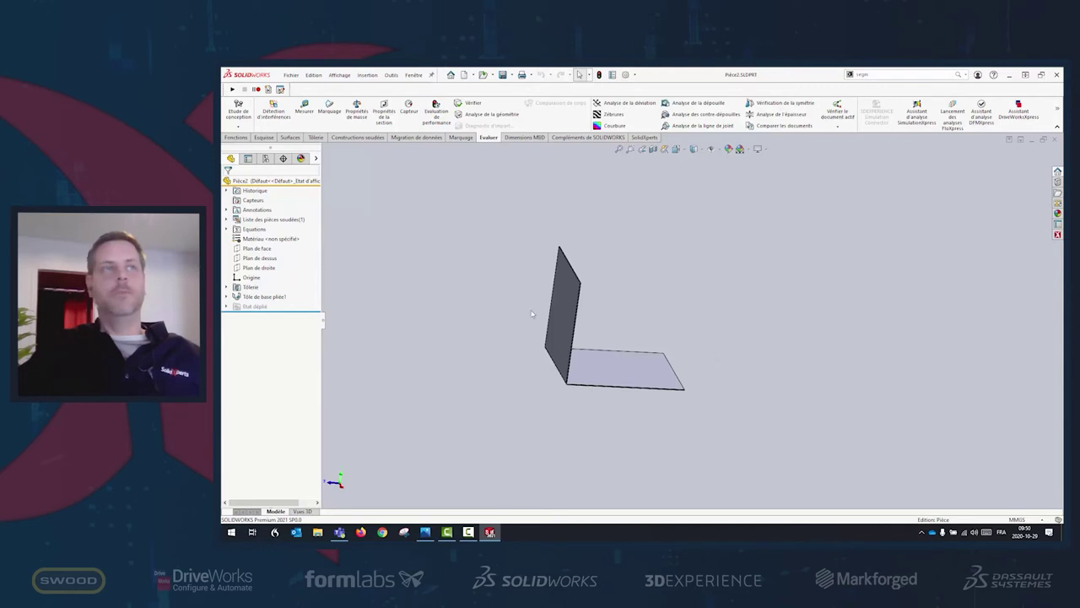
middle_drag(537, 309, 498, 287)
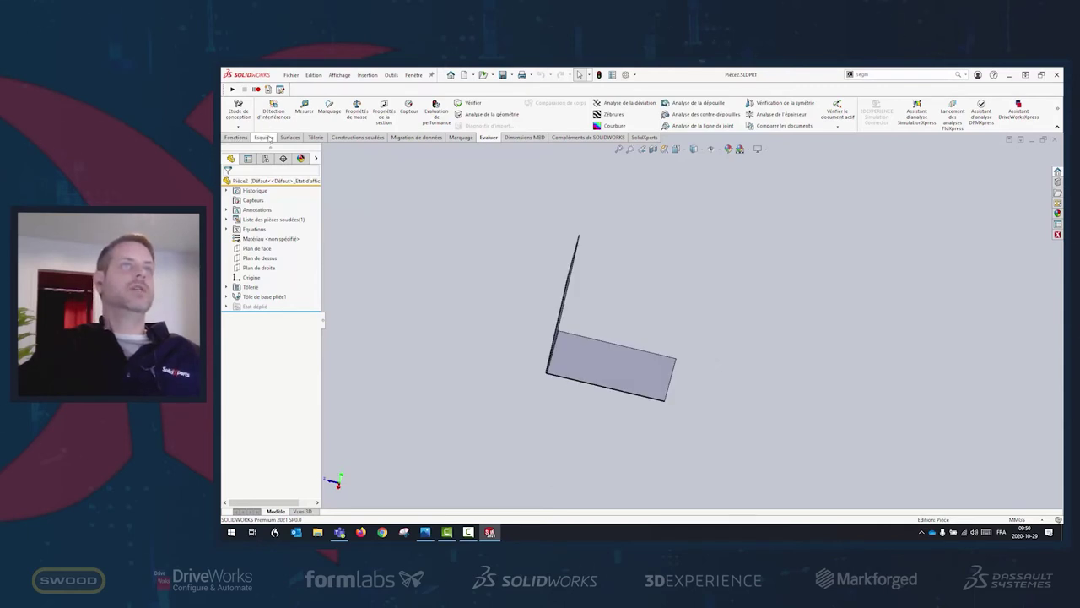
click(236, 138)
Create Plan1 offset from Plan de face, then Plan2 offset further from Plan1
click(668, 129)
click(677, 141)
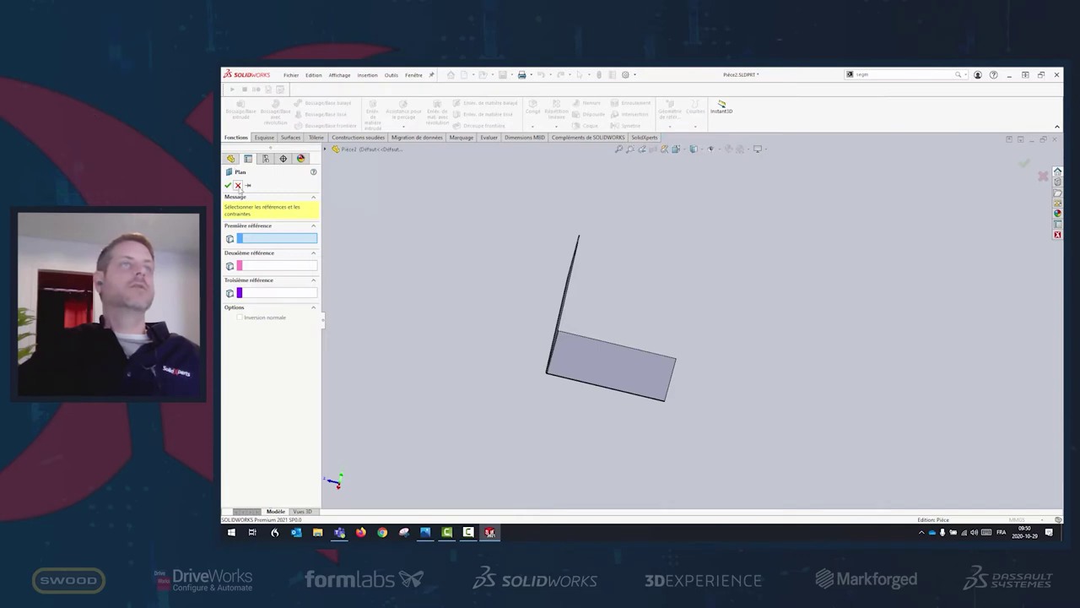
click(238, 186)
click(256, 248)
mouse_move(675, 321)
middle_down()
mouse_move(721, 329)
mouse_move(728, 306)
middle_up()
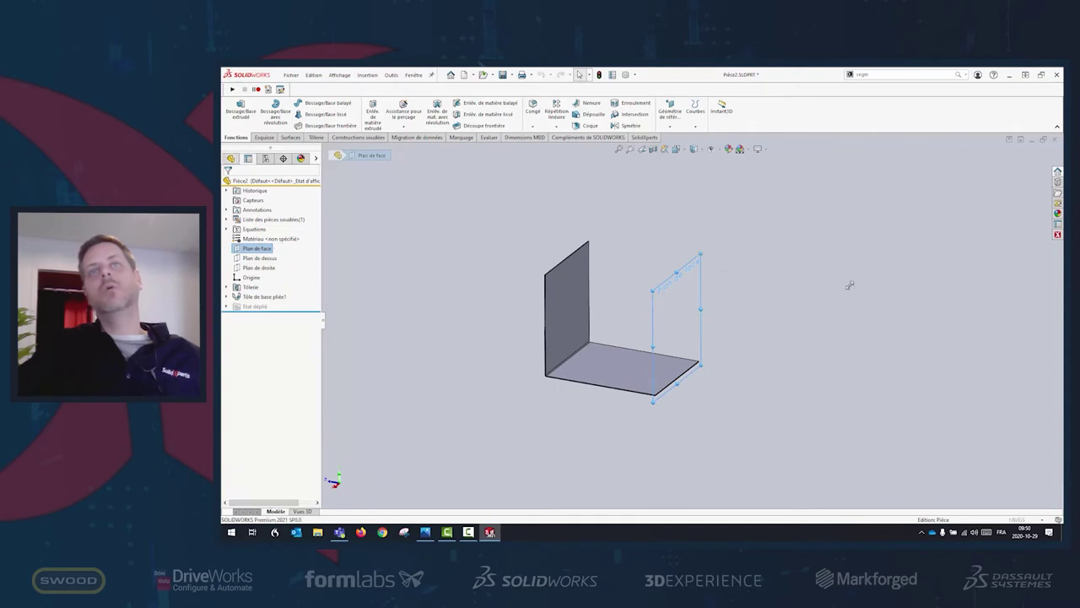
ctrl+drag(701, 253, 849, 285)
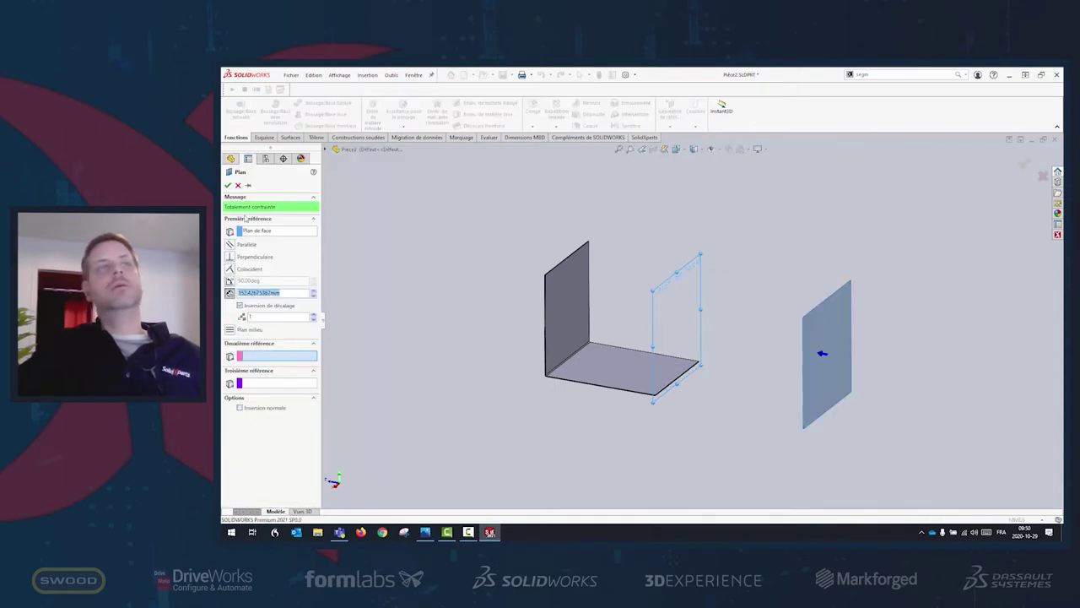
key(Return)
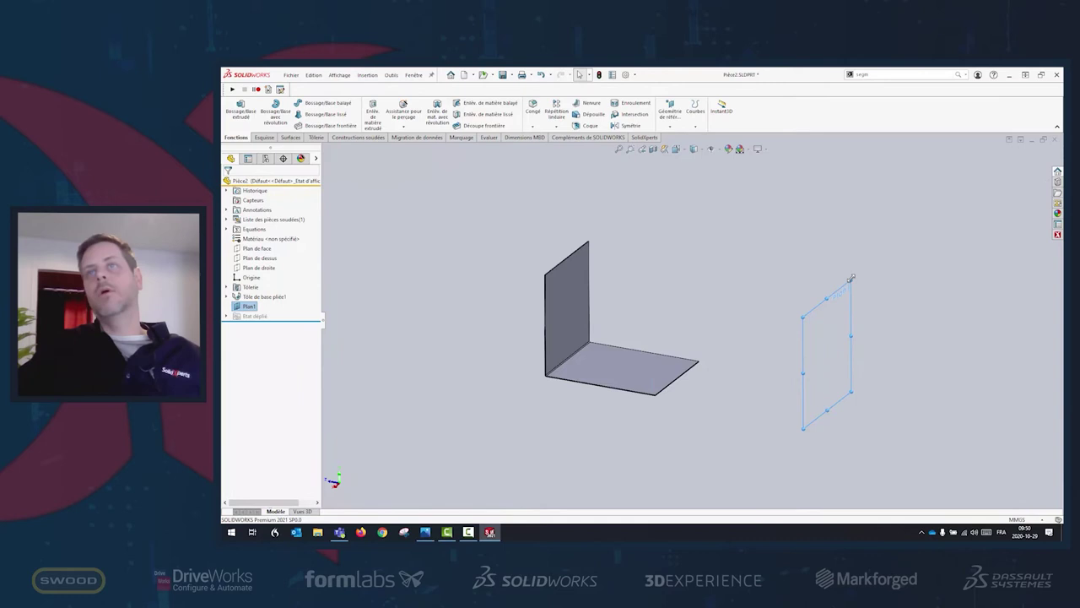
ctrl+drag(854, 281, 950, 342)
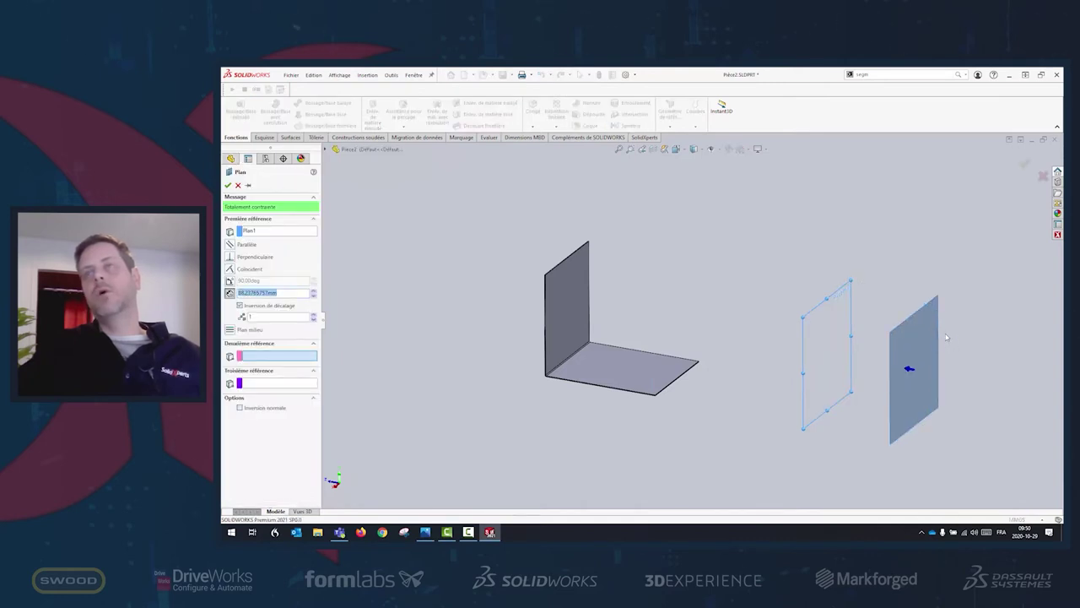
key(Return)
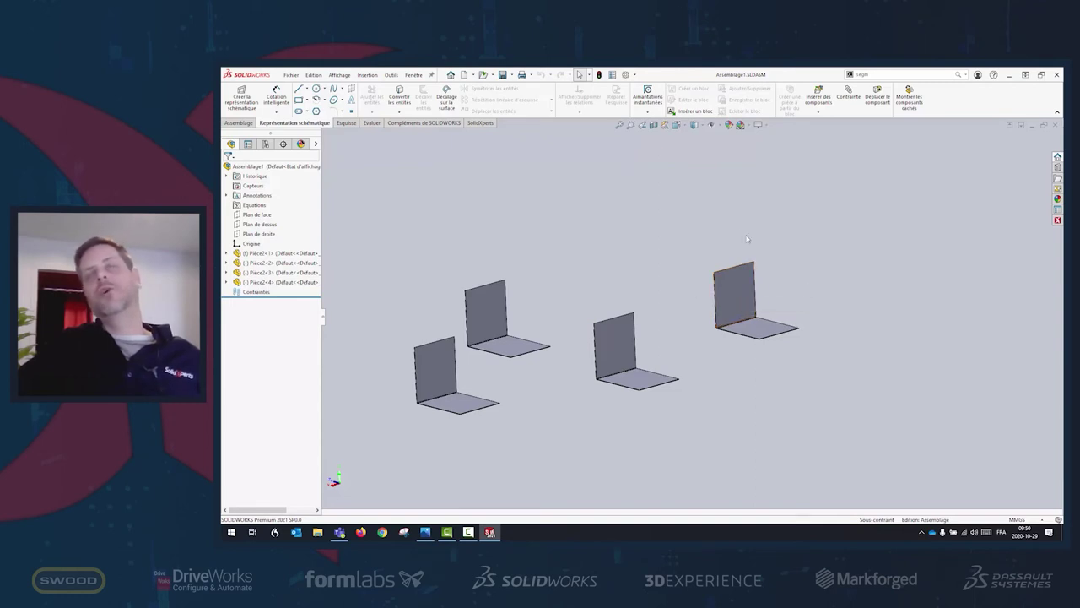
Drag-copy the bracket pair to reach seven brackets, then hide the left brackets with Tab
ctrl+drag(736, 295, 831, 262)
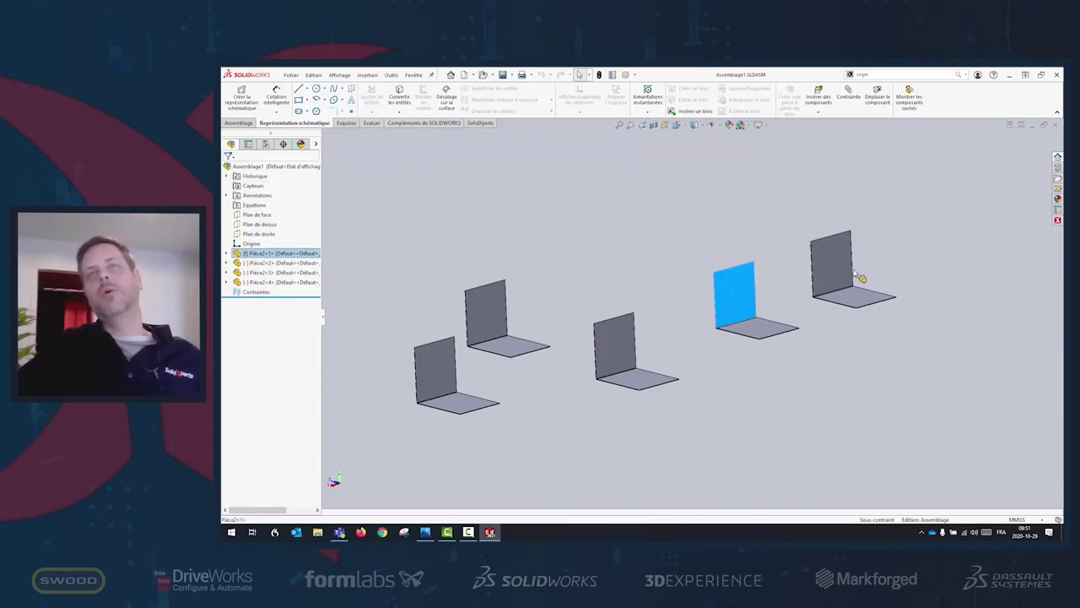
click(890, 378)
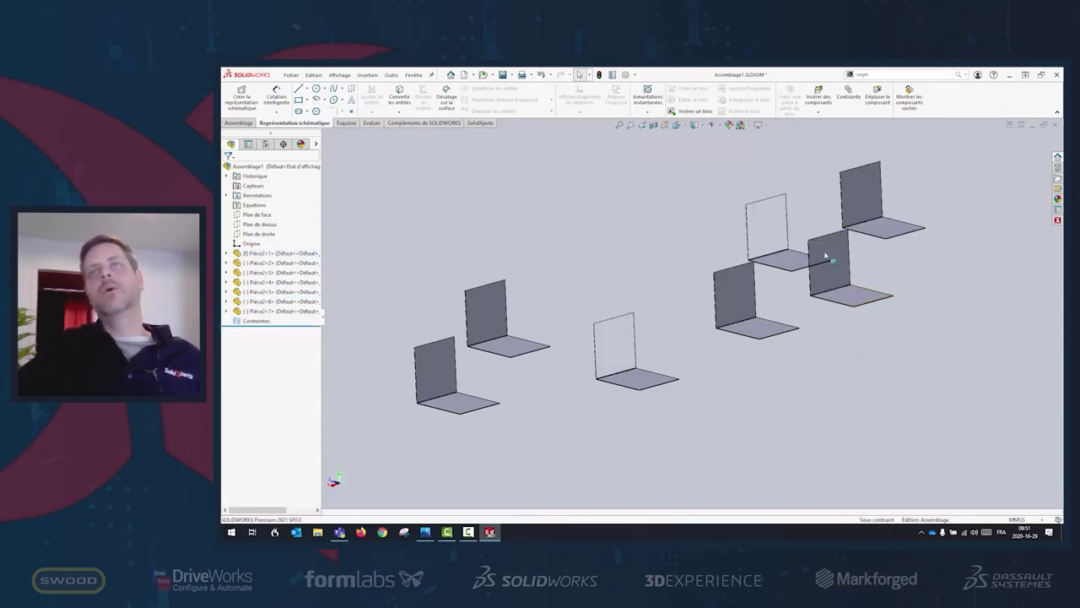
mouse_move(908, 358)
middle_down()
mouse_move(678, 248)
mouse_move(692, 306)
mouse_move(677, 270)
middle_up()
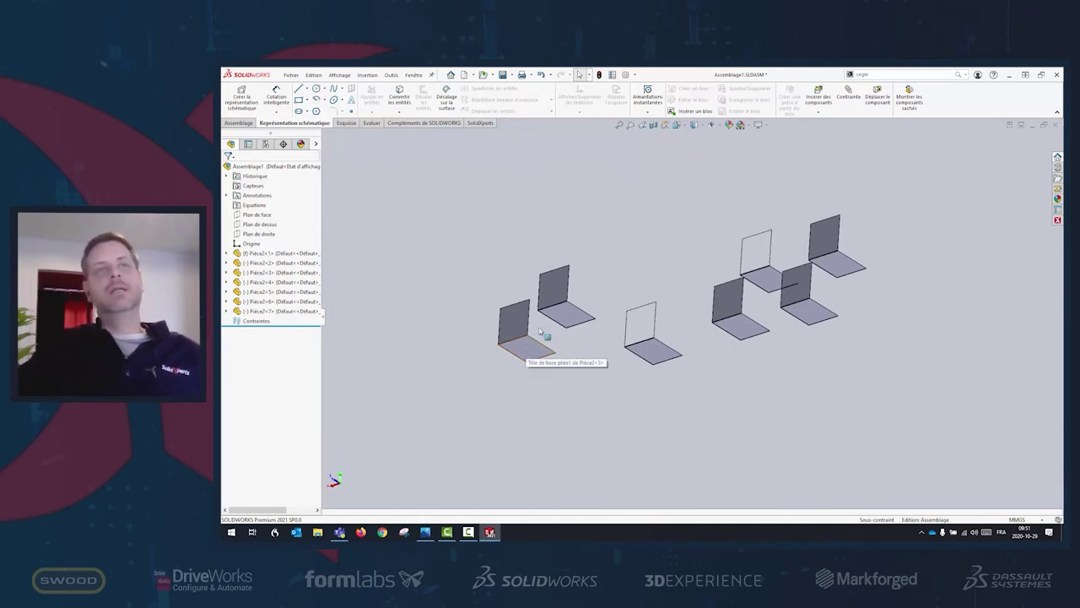
key(Tab)
key(Tab)
key(Tab)
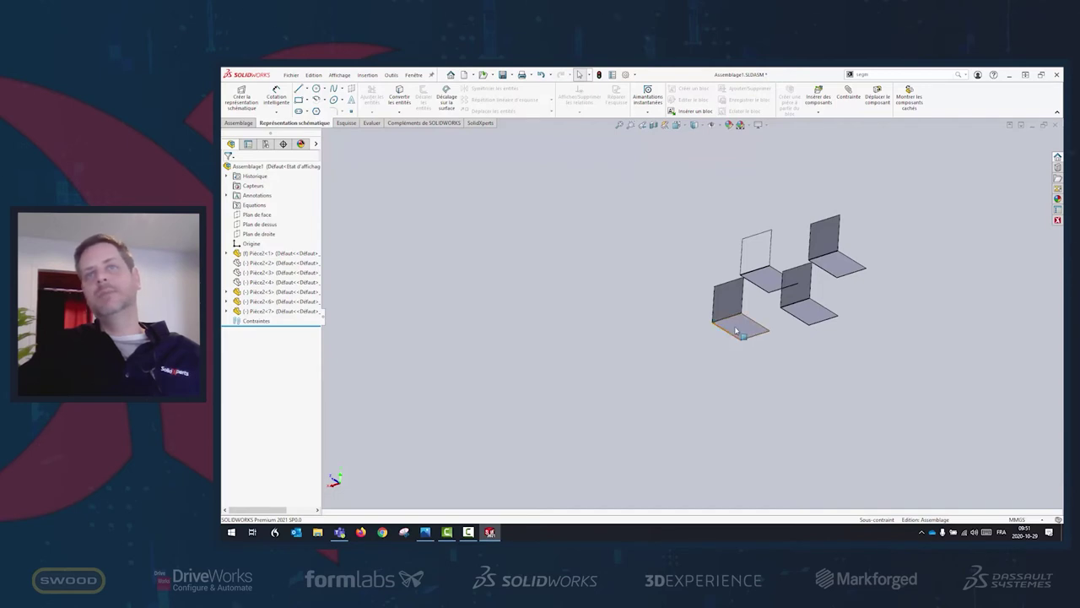
key(Tab)
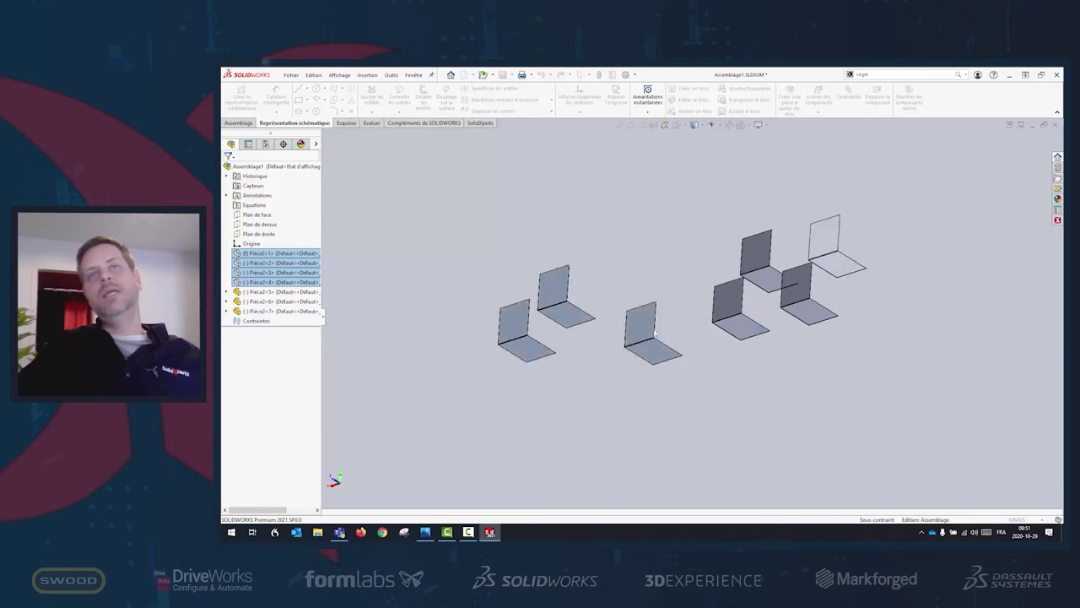
Pick Pièce2<7>'s floor and Pièce2<1>'s upright face, and drag the bracket flush beside its neighbour
ctrl+click(642, 325)
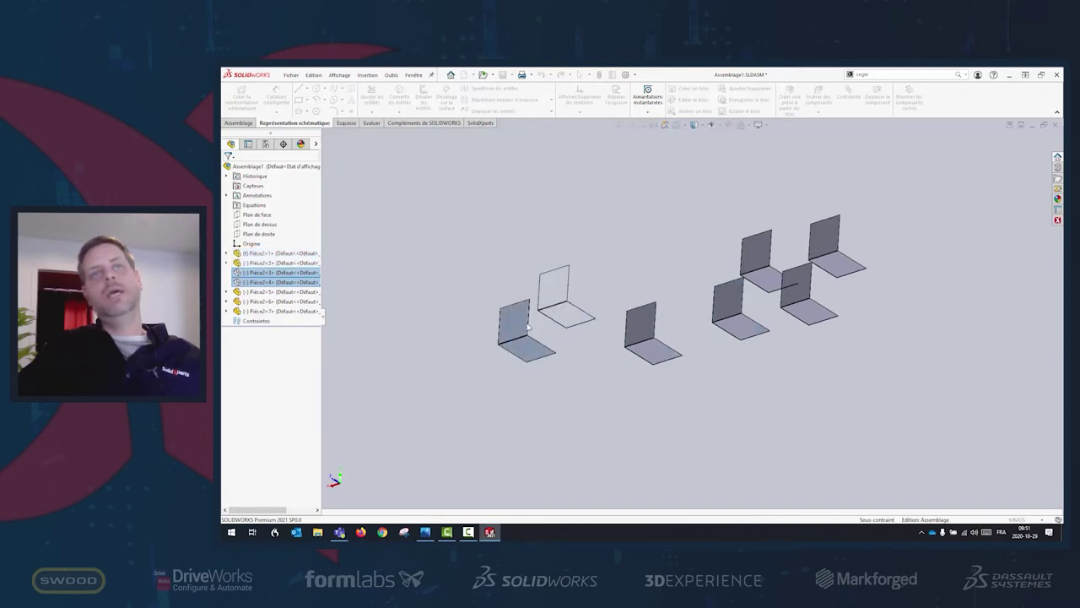
click(702, 449)
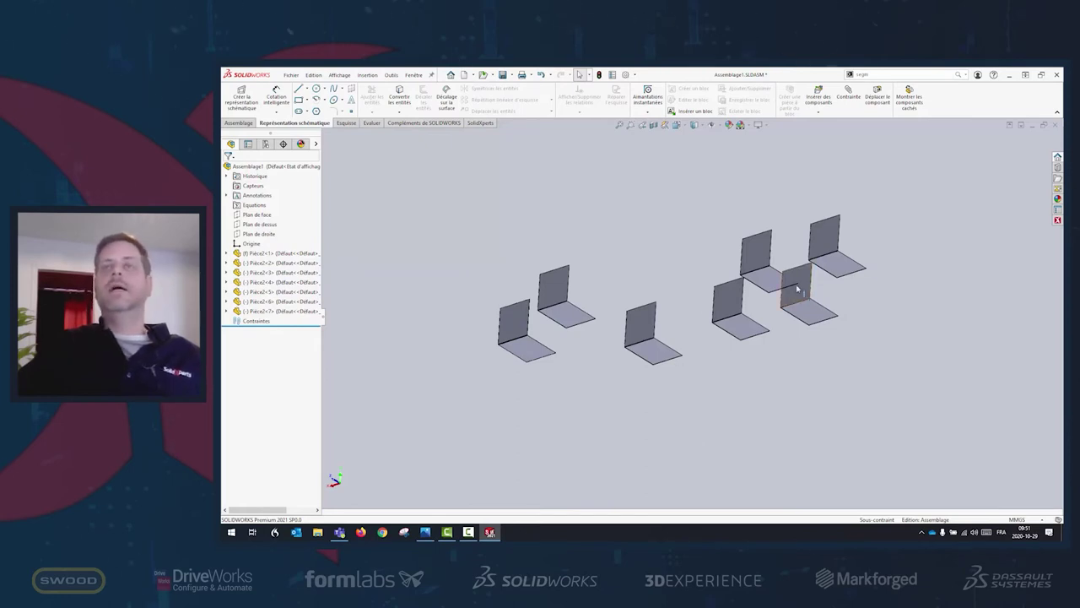
scroll(833, 269, down, 4)
scroll(726, 336, up, 1)
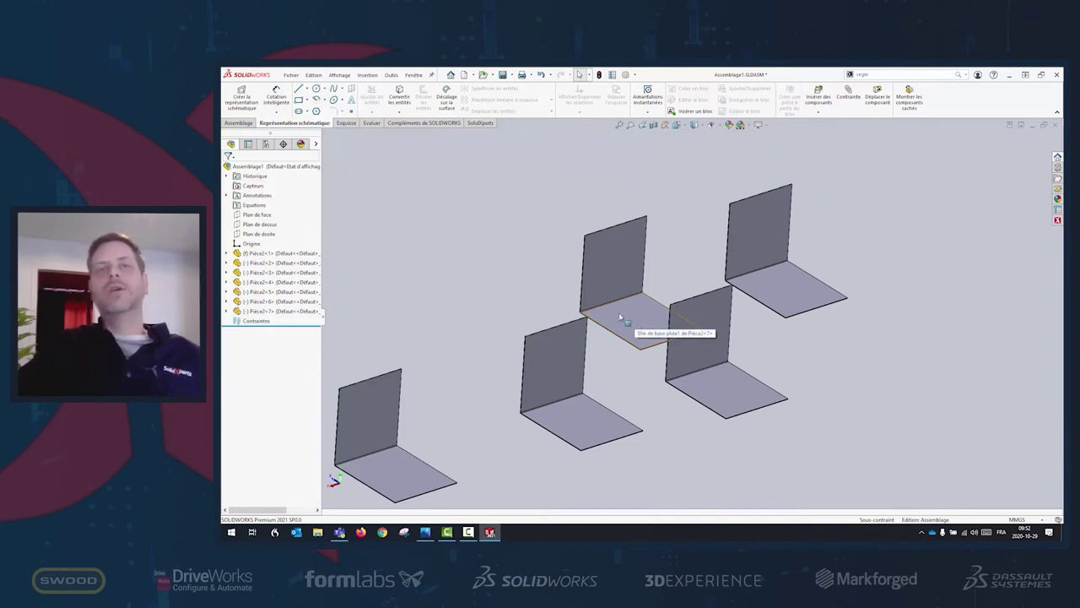
click(635, 336)
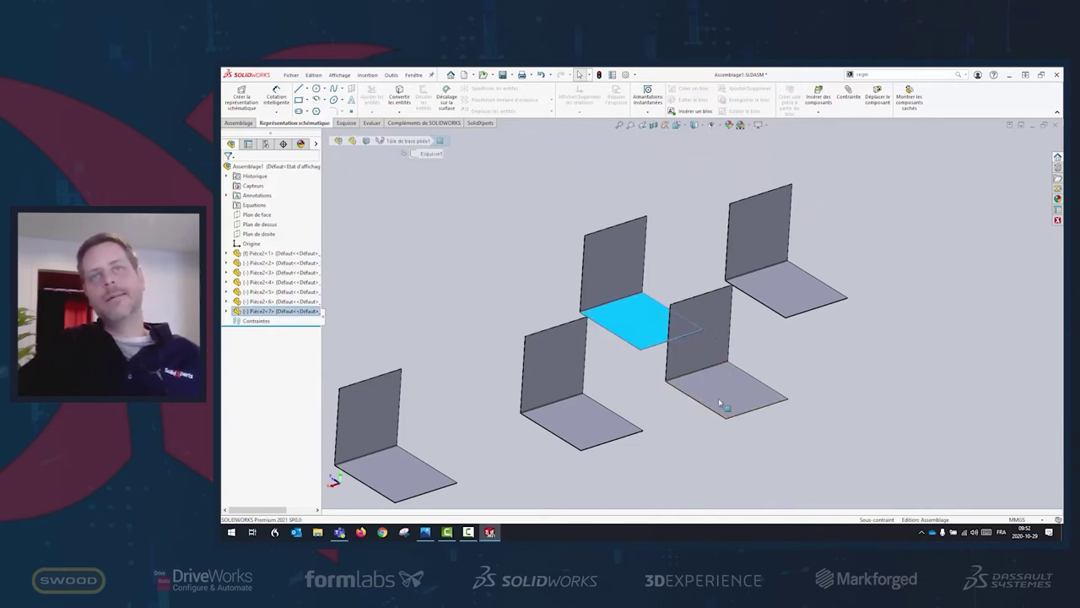
click(553, 363)
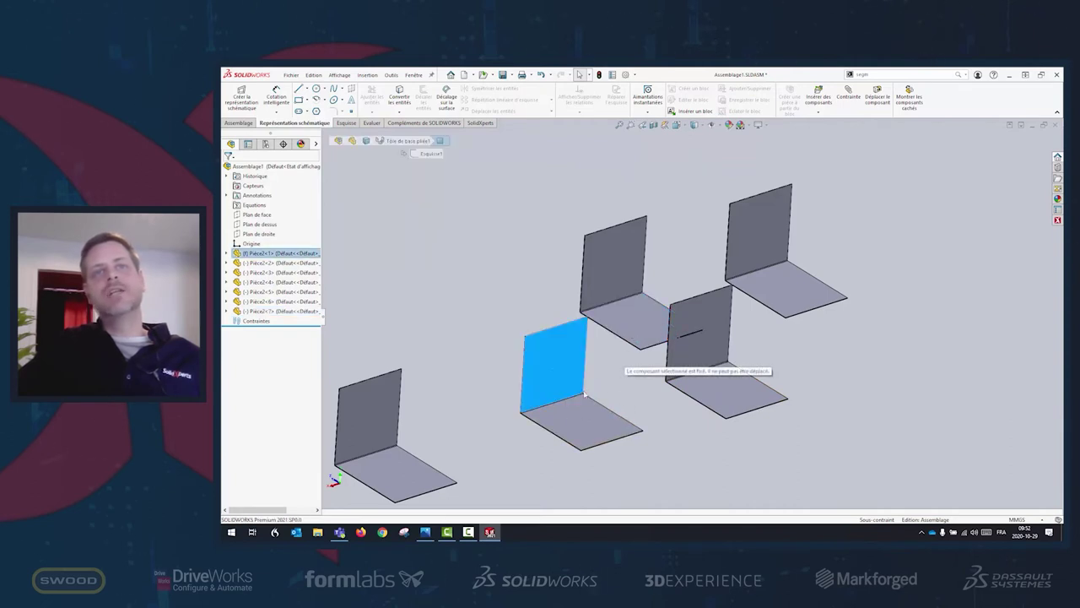
drag(646, 319, 652, 300)
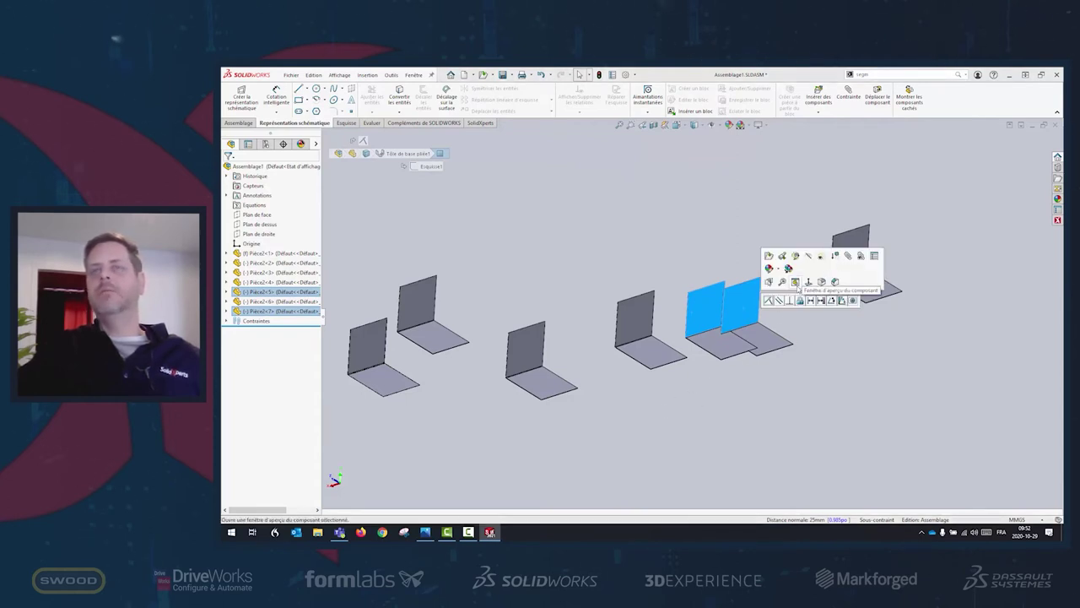
click(866, 355)
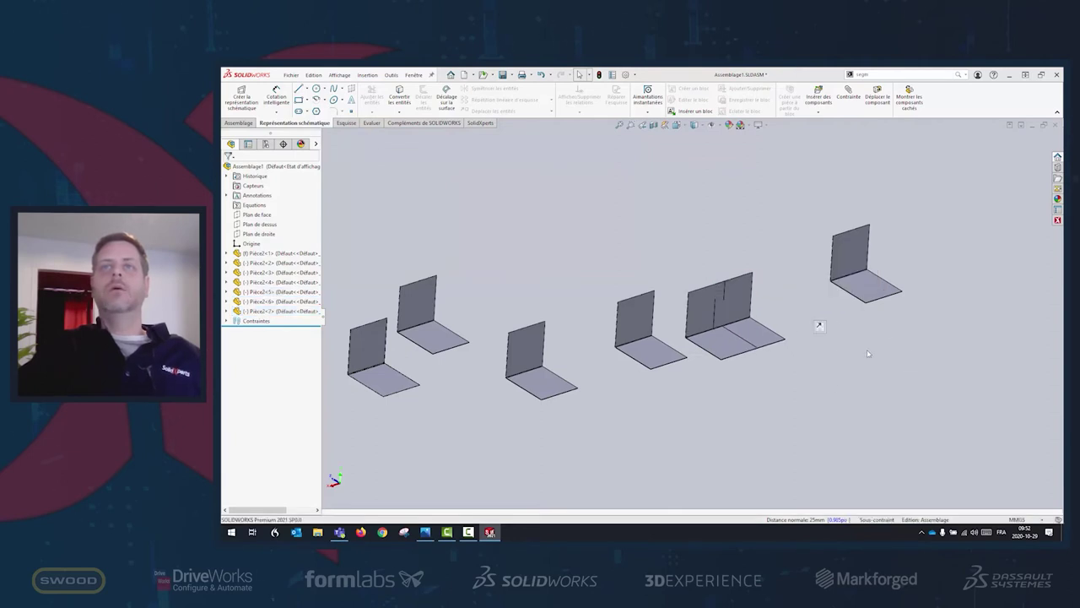
Inspect the joint between Pièce2<7> and Pièce2<5>, fit the view, and move a bracket away from the row
scroll(752, 306, down, 5)
click(741, 313)
scroll(755, 346, down, 2)
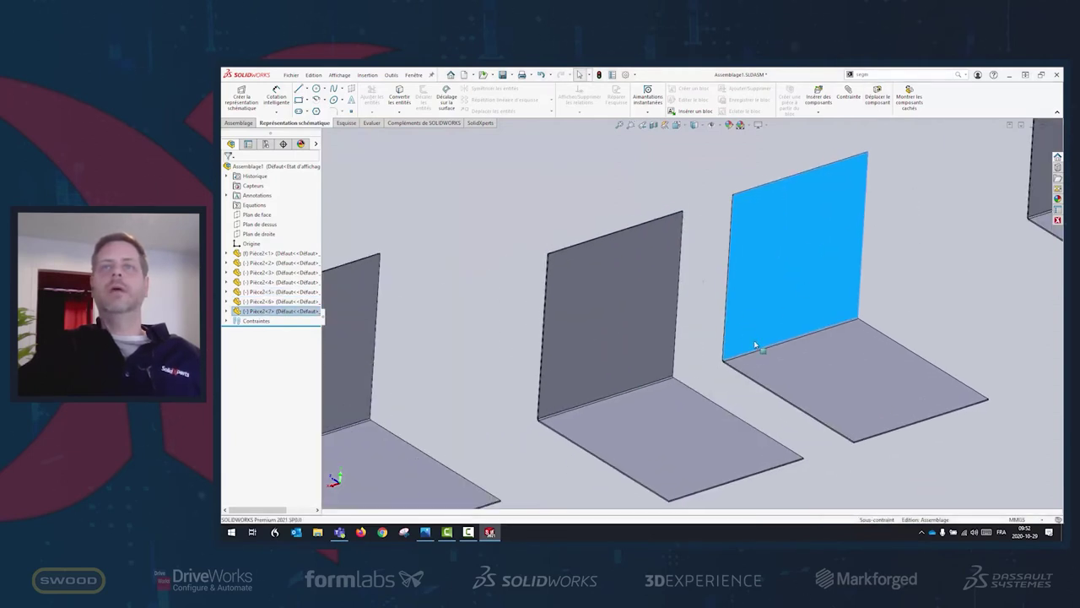
scroll(716, 384, down, 3)
scroll(675, 363, down, 1)
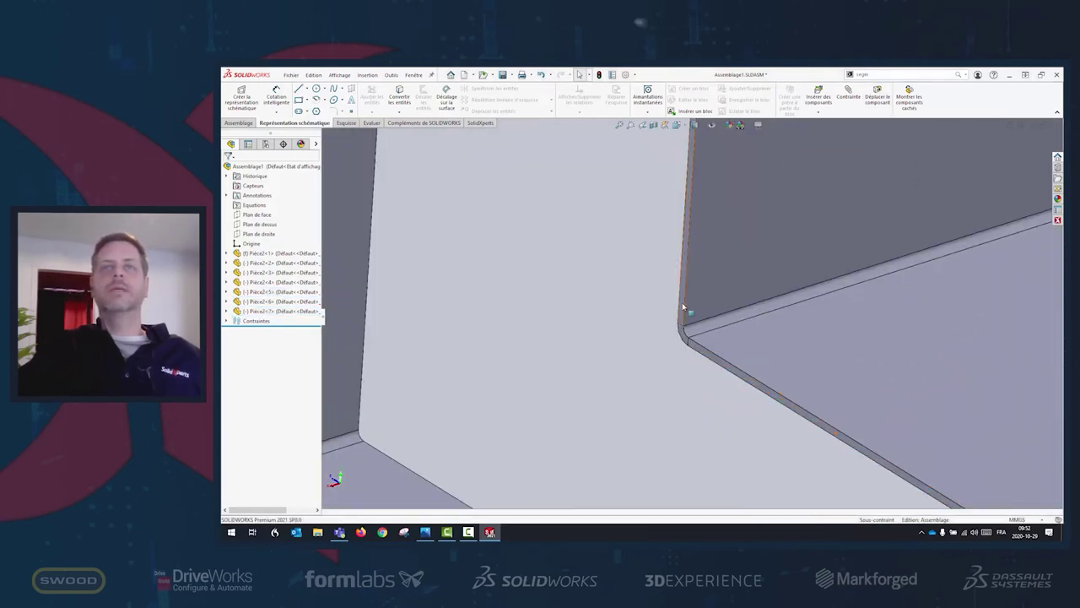
scroll(700, 339, up, 5)
mouse_move(701, 340)
middle_down()
mouse_move(614, 397)
mouse_move(645, 393)
middle_up()
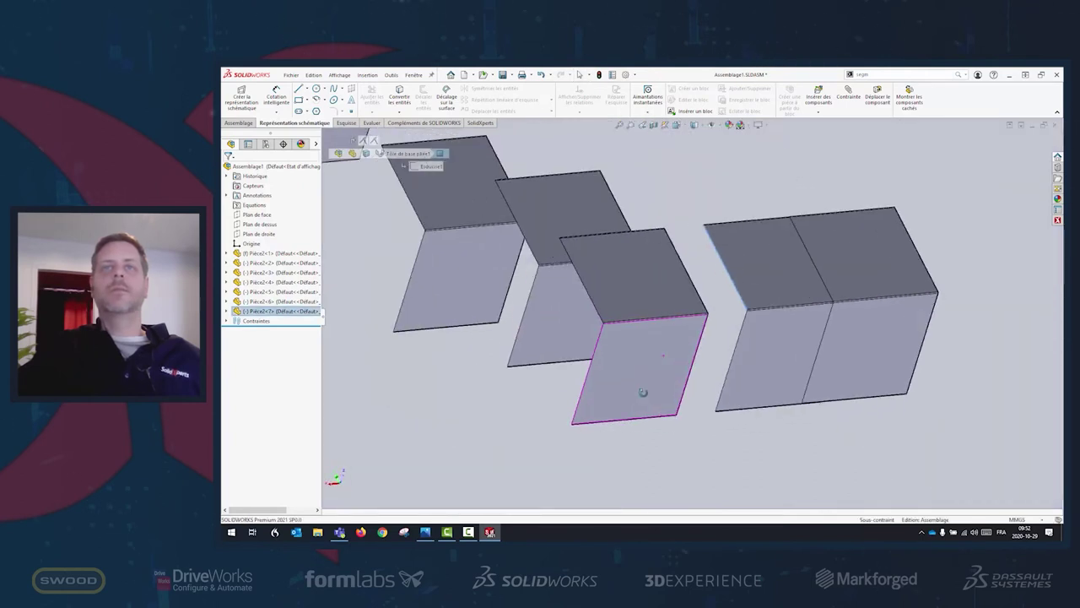
scroll(719, 314, down, 5)
scroll(719, 315, down, 2)
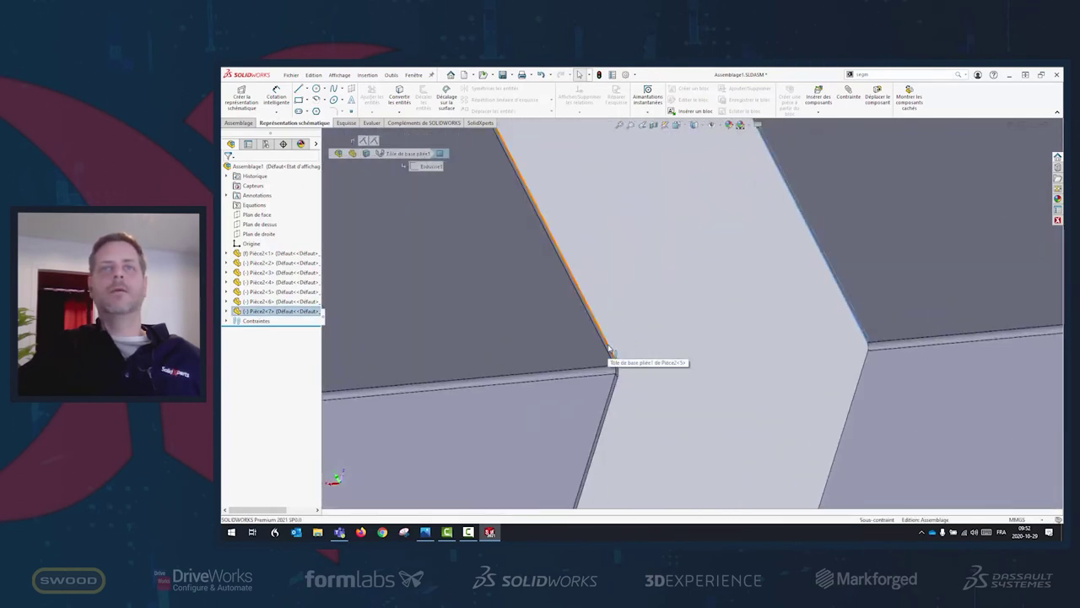
scroll(609, 355, down, 2)
click(609, 373)
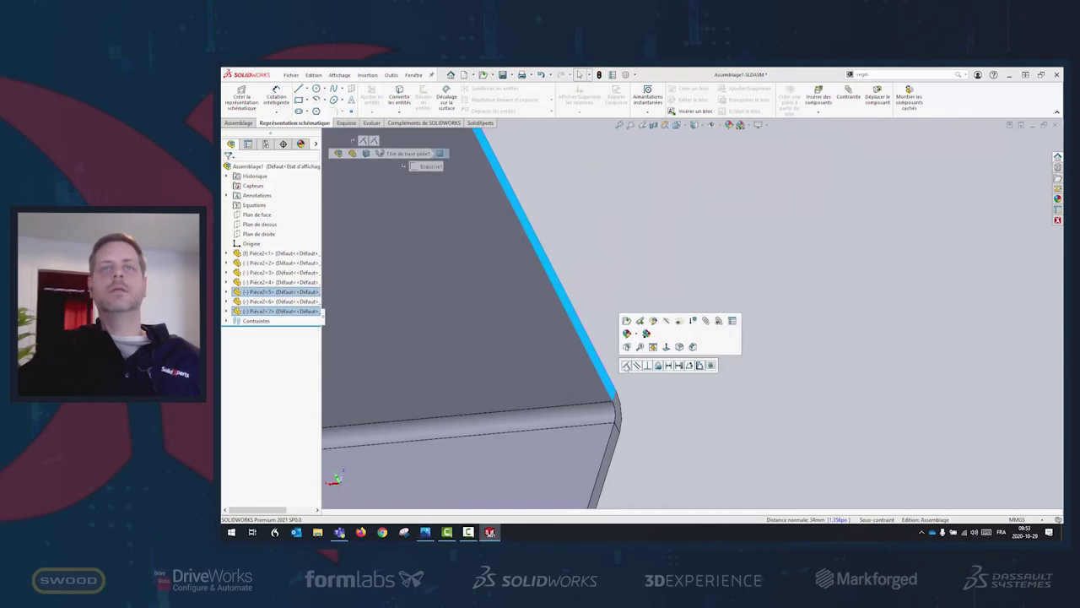
middle_drag(622, 372, 766, 385)
key(Escape)
key(f)
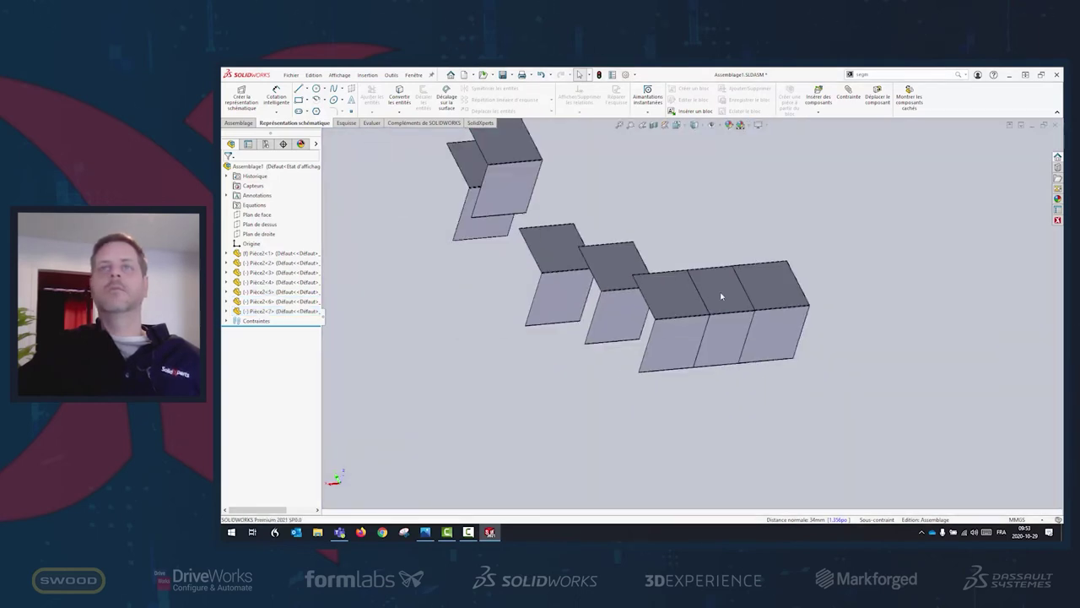
drag(714, 377, 804, 383)
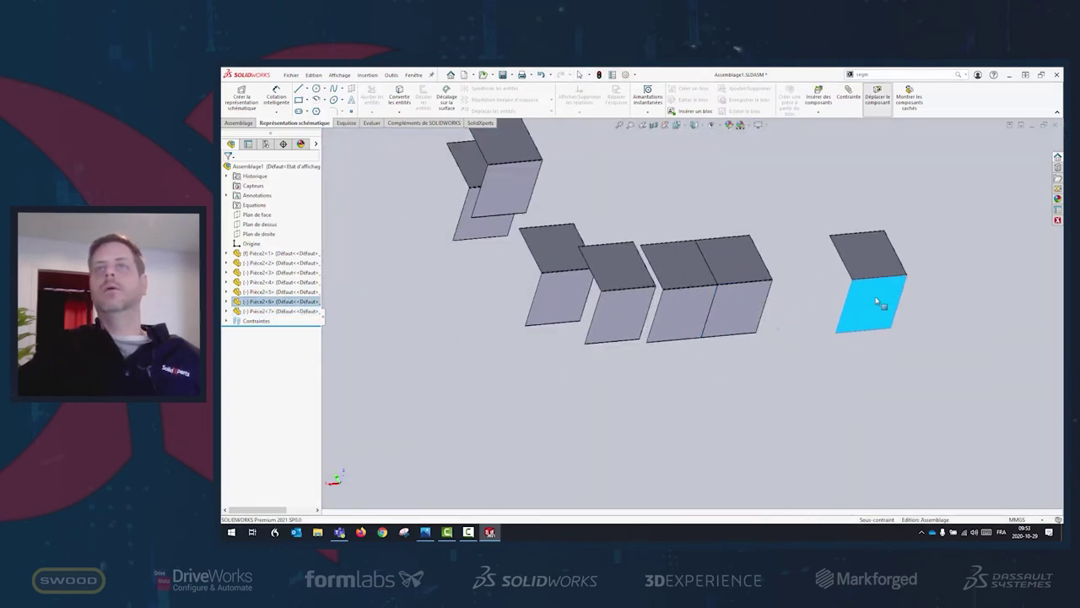
Make the top faces of the two right-hand pieces coincident
ctrl+click(756, 312)
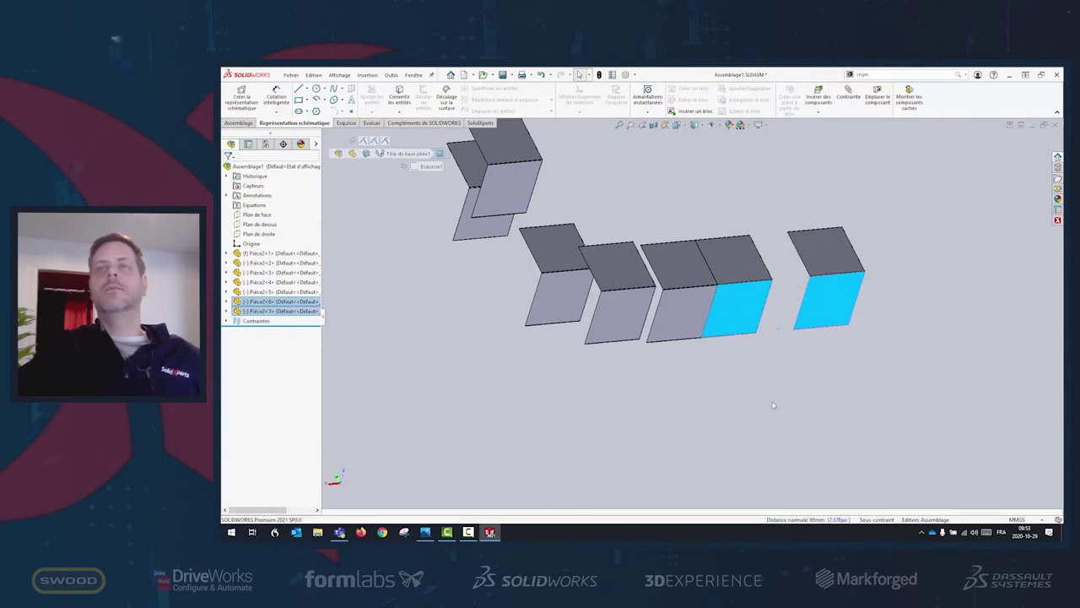
click(821, 366)
click(824, 257)
ctrl+click(751, 263)
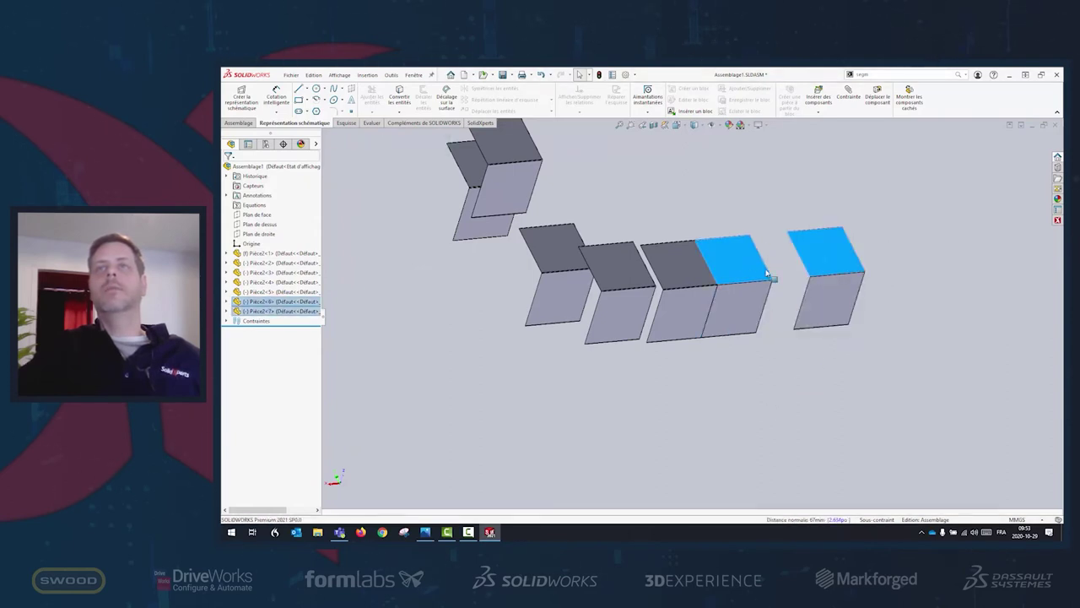
click(769, 263)
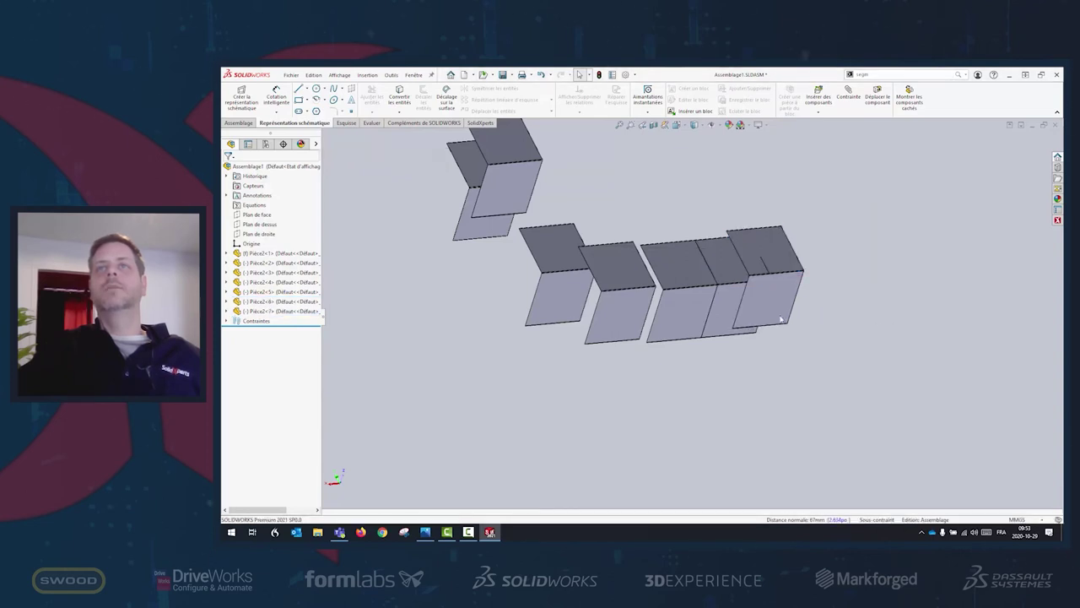
Pick the front face and joint edges of Pièce2<6>, then mate the two floor plates coincident
click(808, 335)
scroll(844, 345, down, 5)
scroll(742, 337, down, 3)
scroll(729, 332, down, 2)
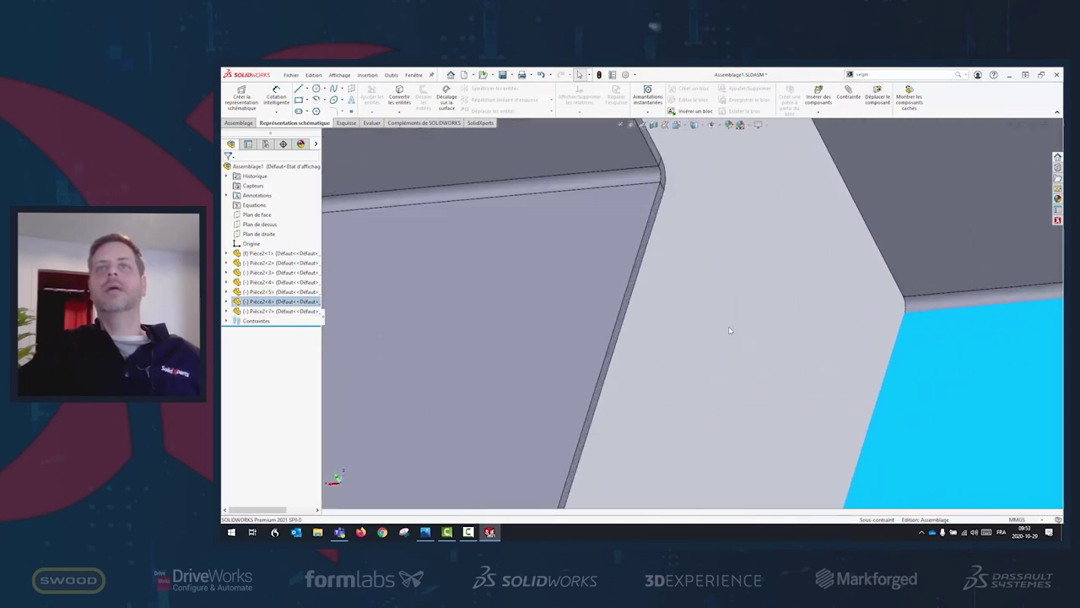
click(651, 234)
scroll(755, 333, up, 3)
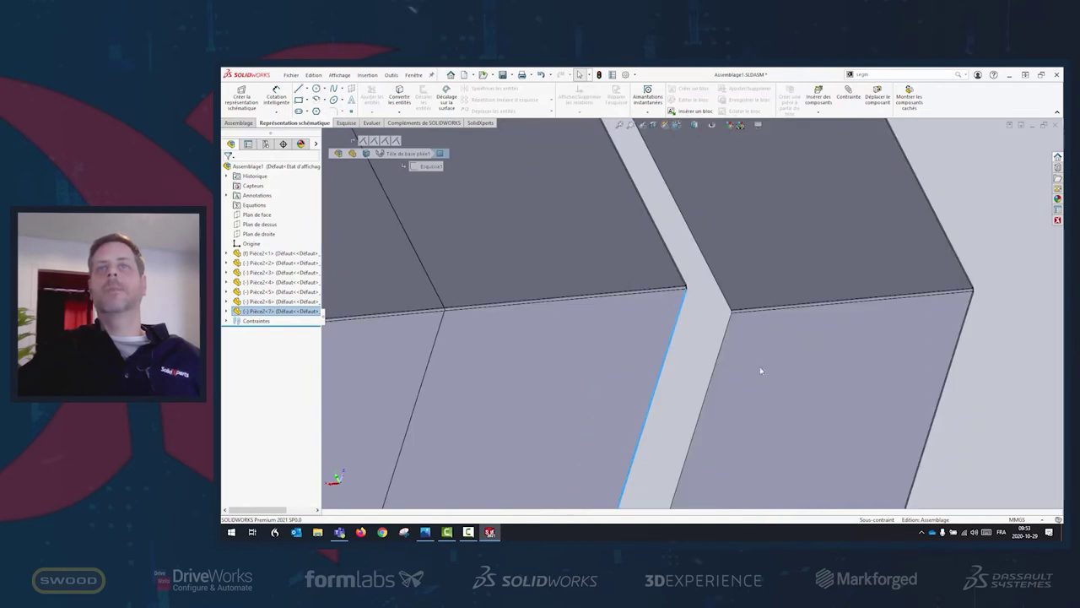
scroll(754, 363, up, 3)
scroll(796, 437, down, 5)
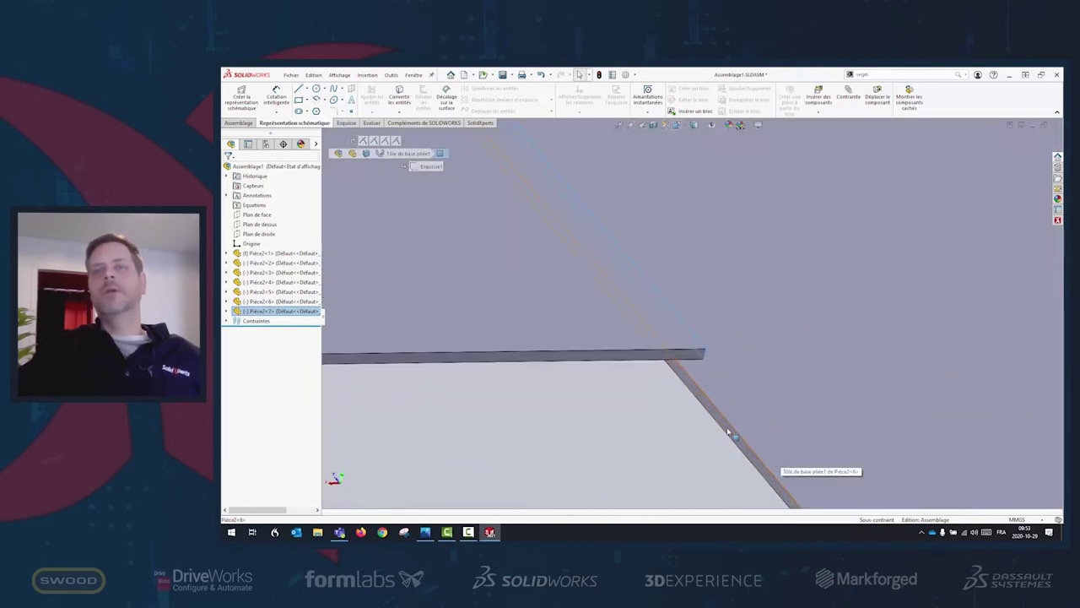
ctrl+click(729, 433)
click(752, 419)
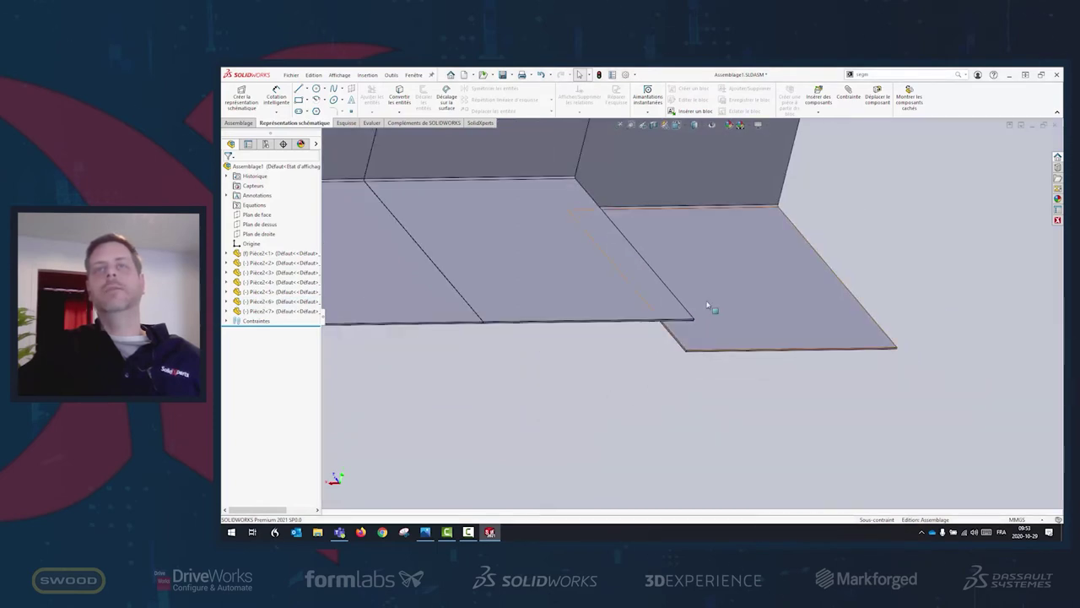
click(707, 305)
ctrl+click(596, 292)
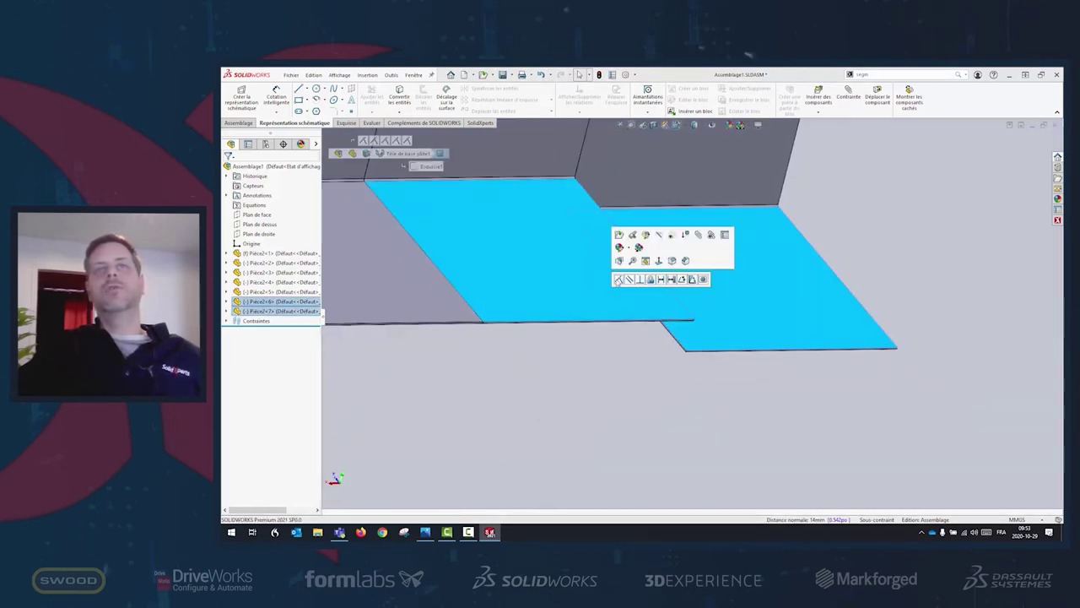
click(618, 280)
Drag the floor plate to confirm the three joined brackets move as one row
scroll(721, 391, up, 5)
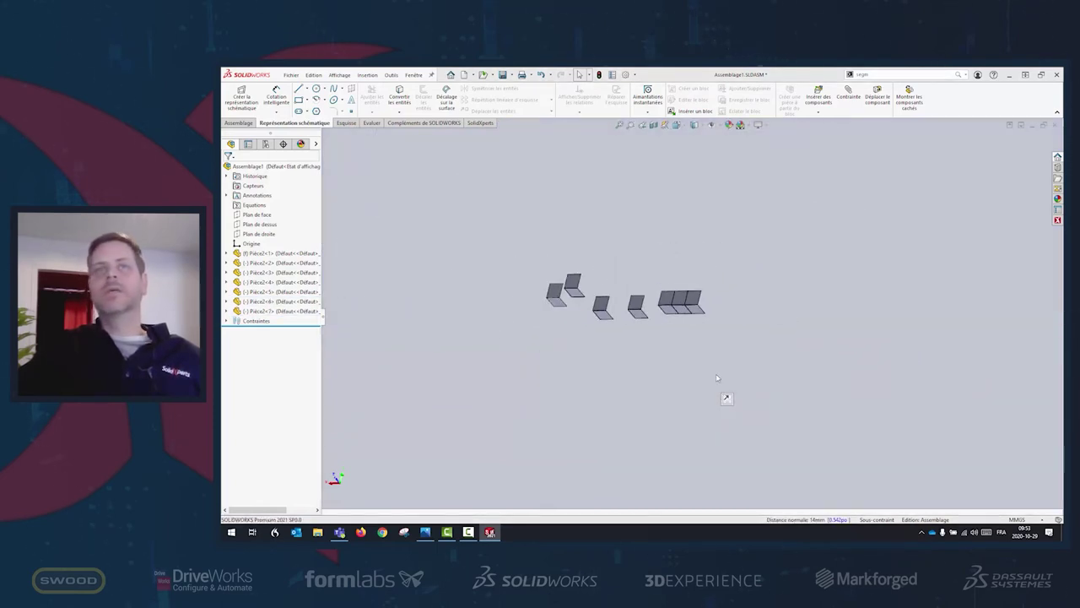
scroll(717, 378, down, 3)
scroll(673, 328, down, 3)
scroll(682, 265, up, 2)
scroll(714, 254, down, 2)
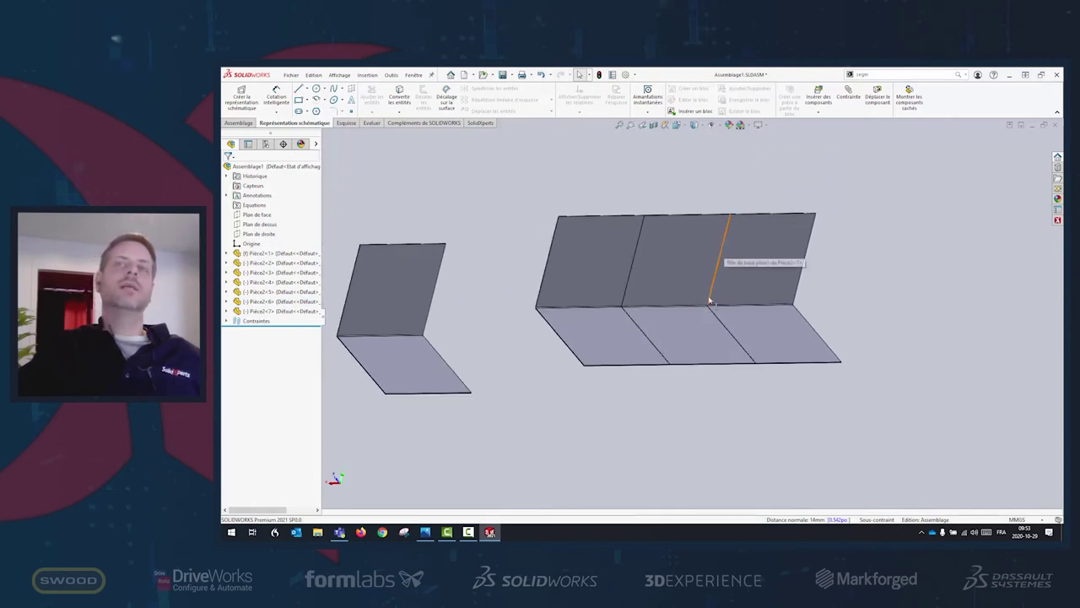
middle_drag(700, 349, 621, 355)
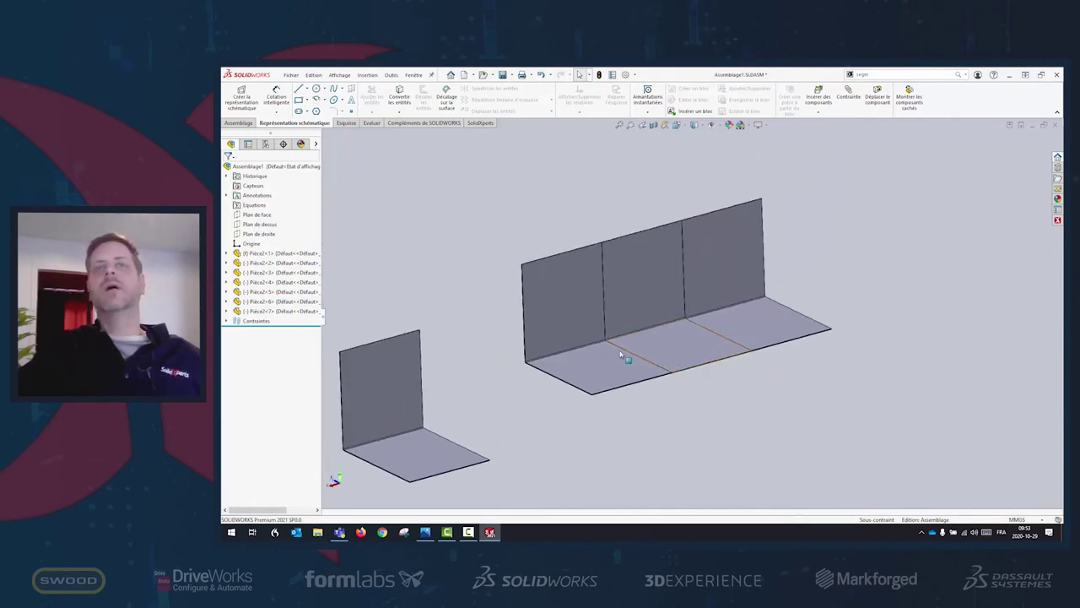
mouse_move(632, 365)
mouse_down()
mouse_move(818, 378)
mouse_move(767, 355)
mouse_move(767, 306)
mouse_move(771, 323)
mouse_up()
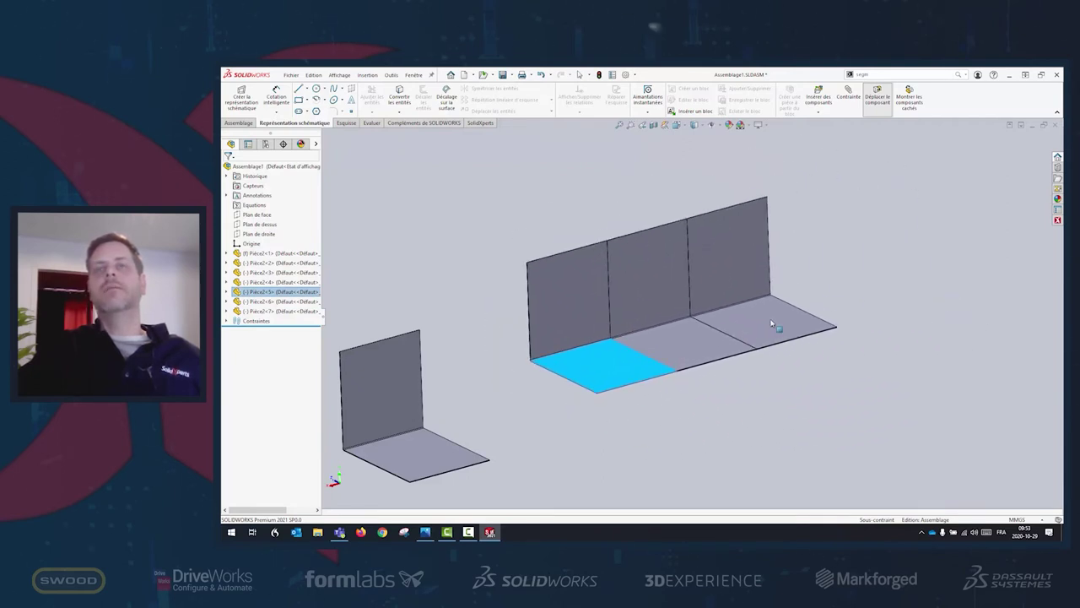
click(876, 271)
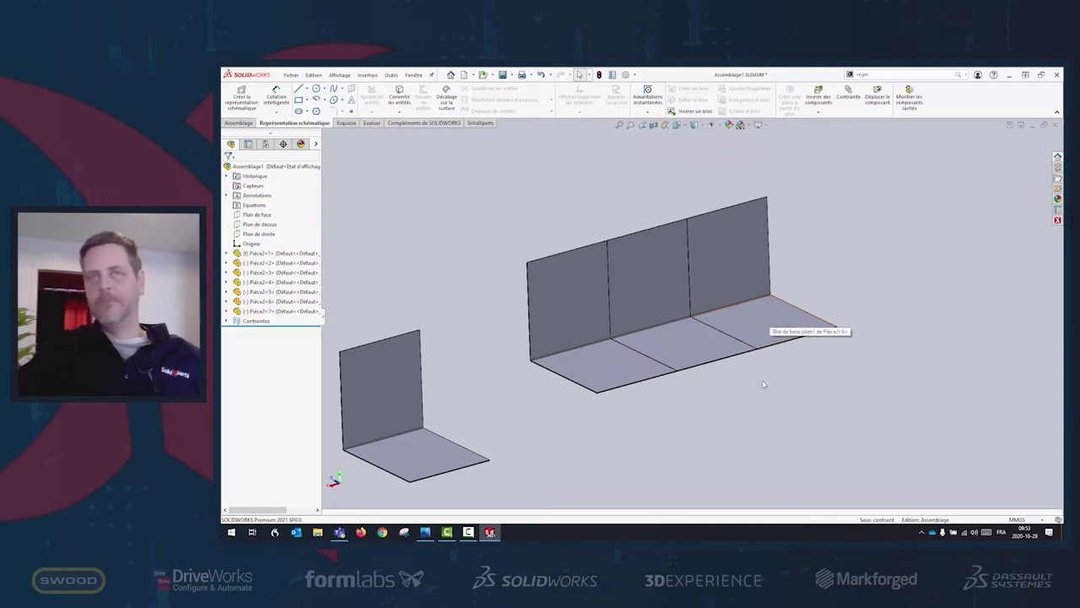
scroll(763, 385, up, 5)
scroll(673, 297, down, 3)
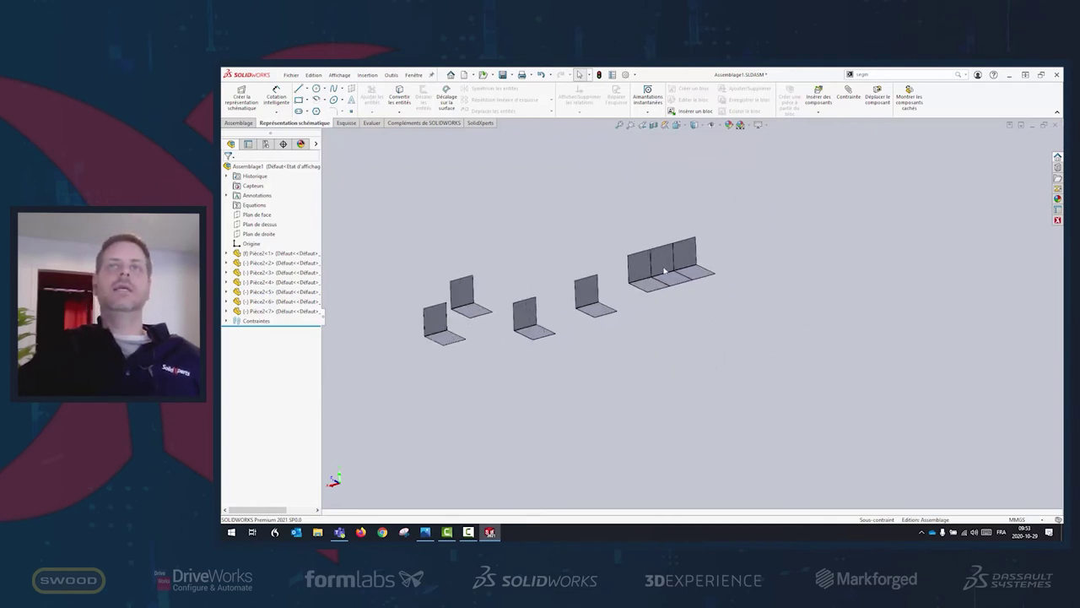
Select the three-bracket row Pièce2<5>, Pièce2<6> and Pièce2<7>
drag(804, 292, 615, 216)
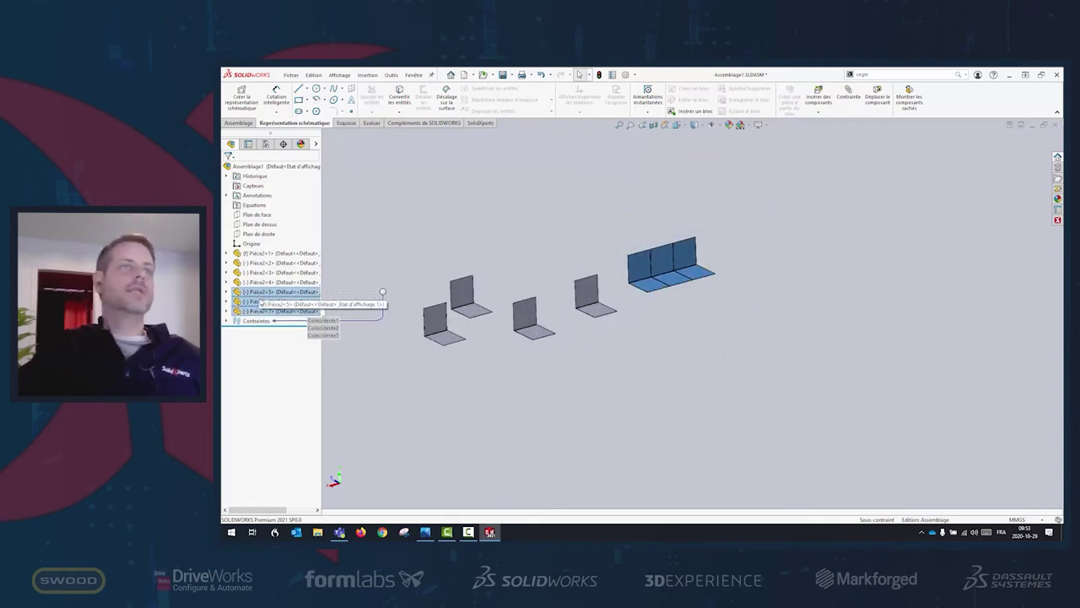
key(Escape)
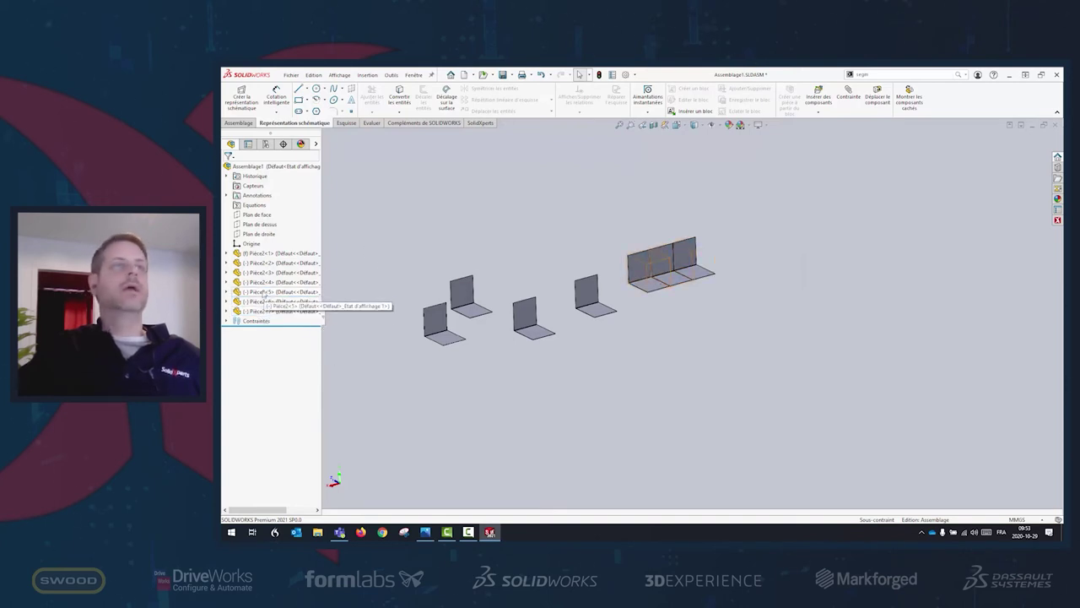
click(279, 291)
shift+click(265, 312)
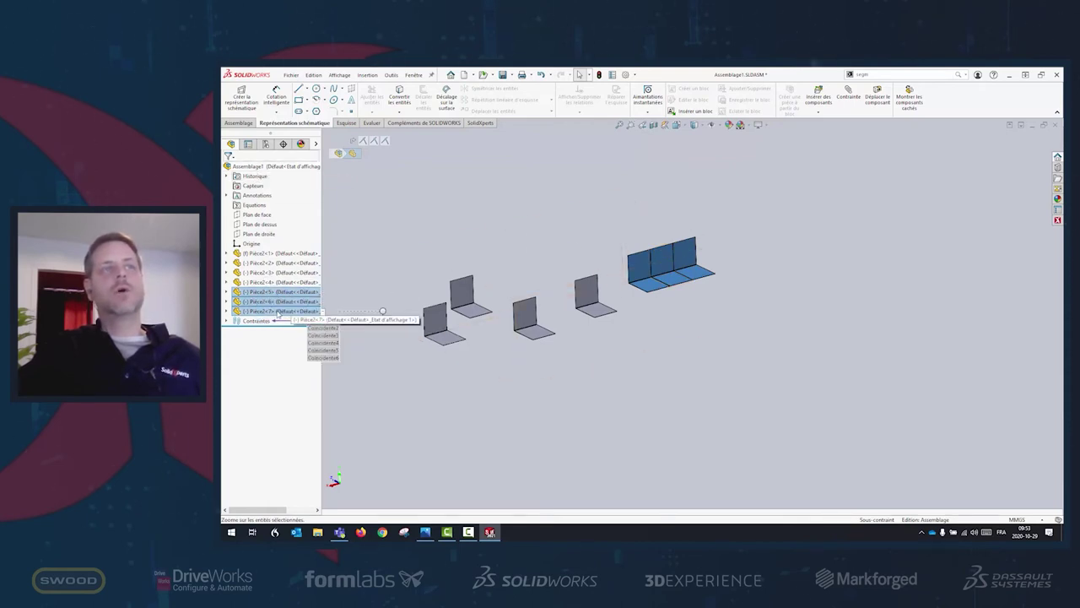
Ctrl-drag a copy of the row lower right and move it closer to the other brackets
ctrl+drag(275, 312, 782, 408)
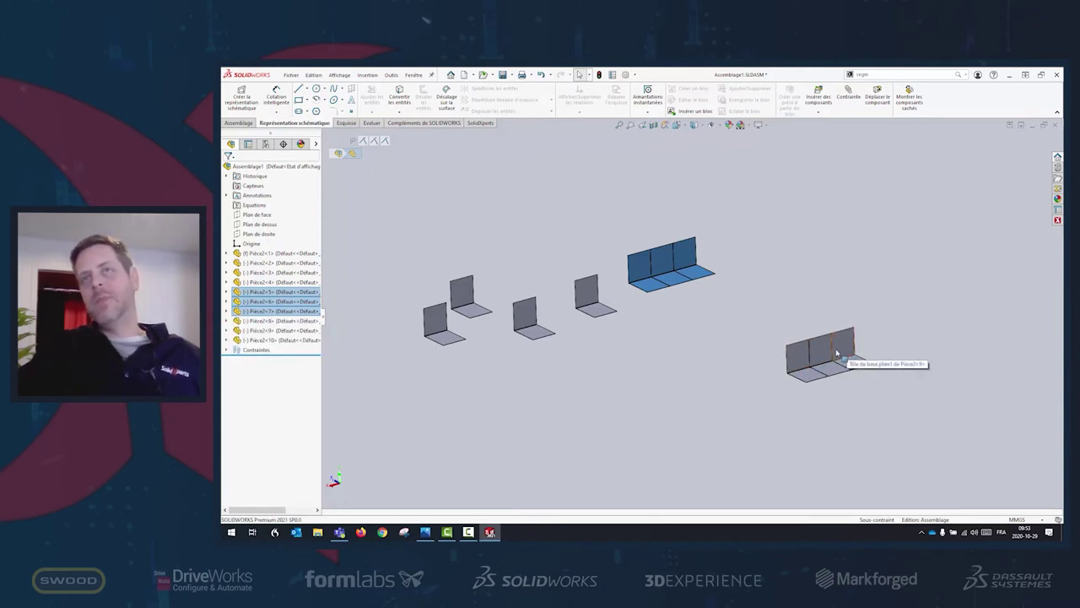
drag(844, 350, 800, 336)
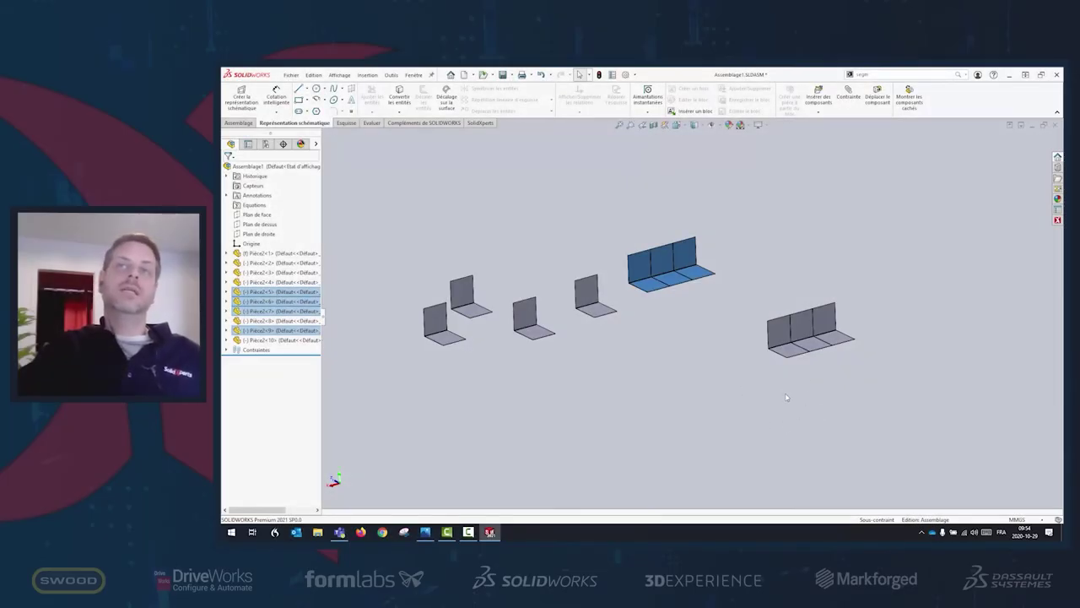
click(763, 249)
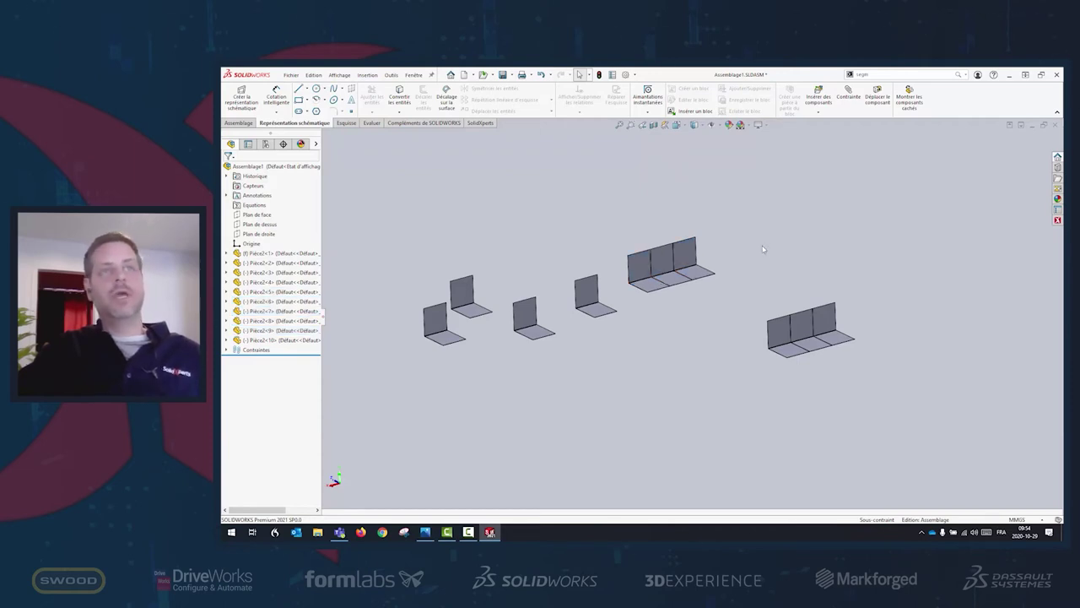
drag(807, 347, 624, 368)
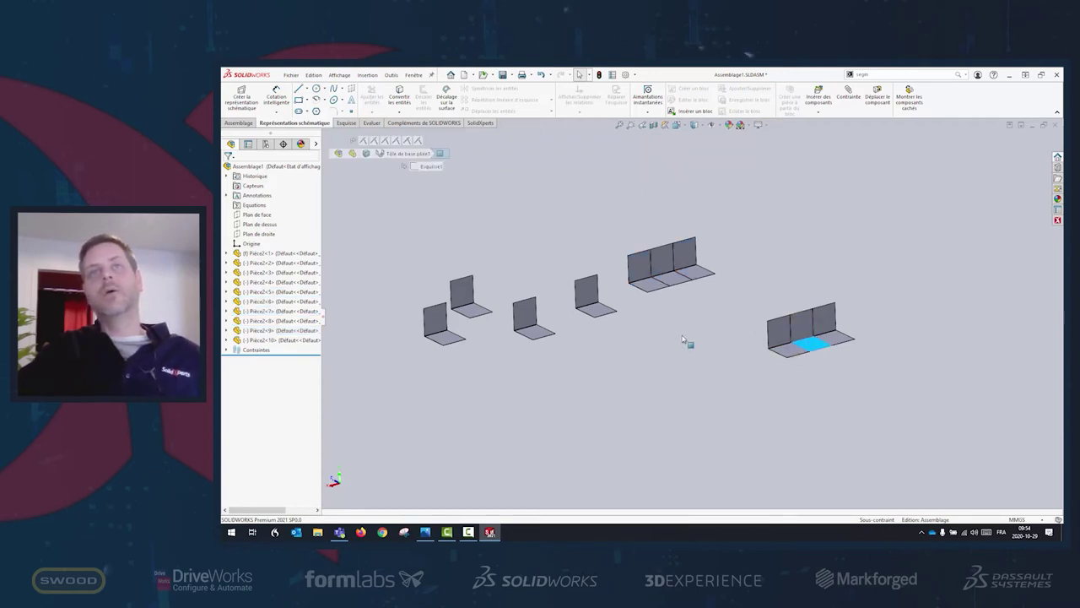
key(Escape)
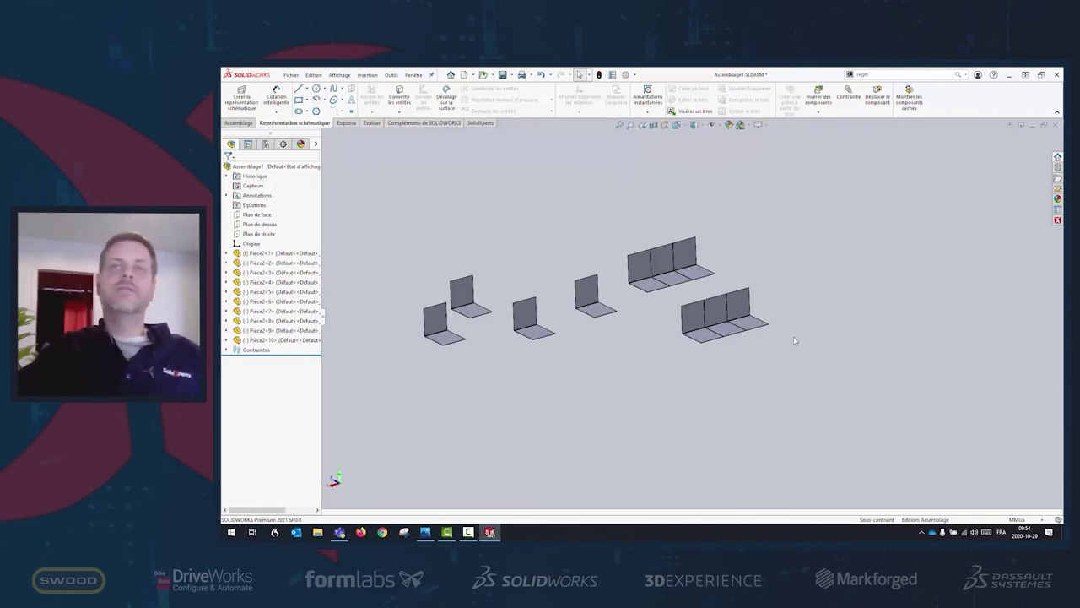
scroll(723, 329, down, 3)
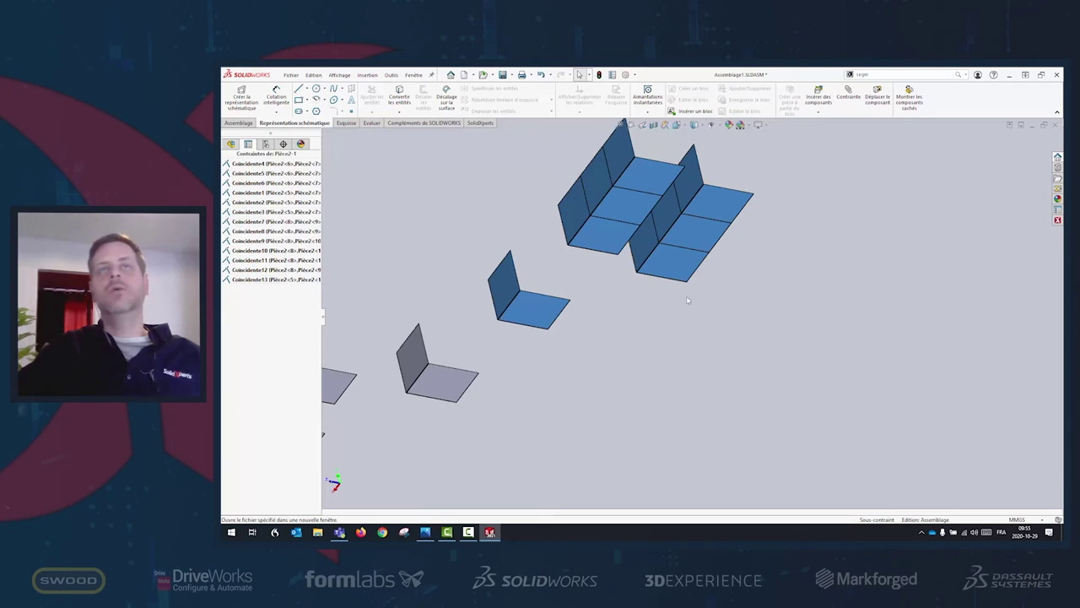
click(813, 355)
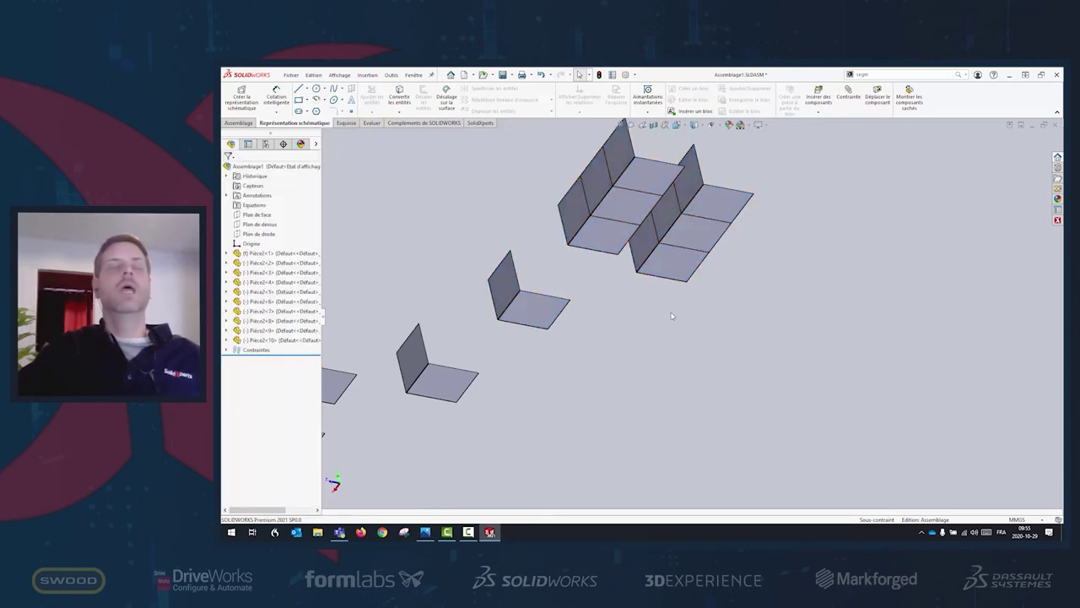
click(257, 340)
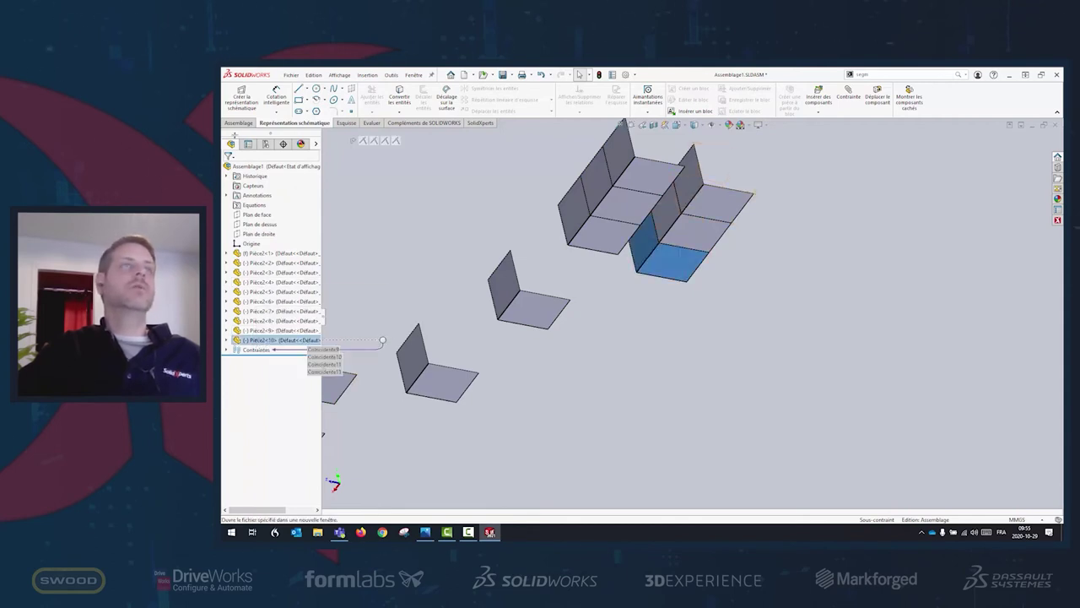
click(249, 145)
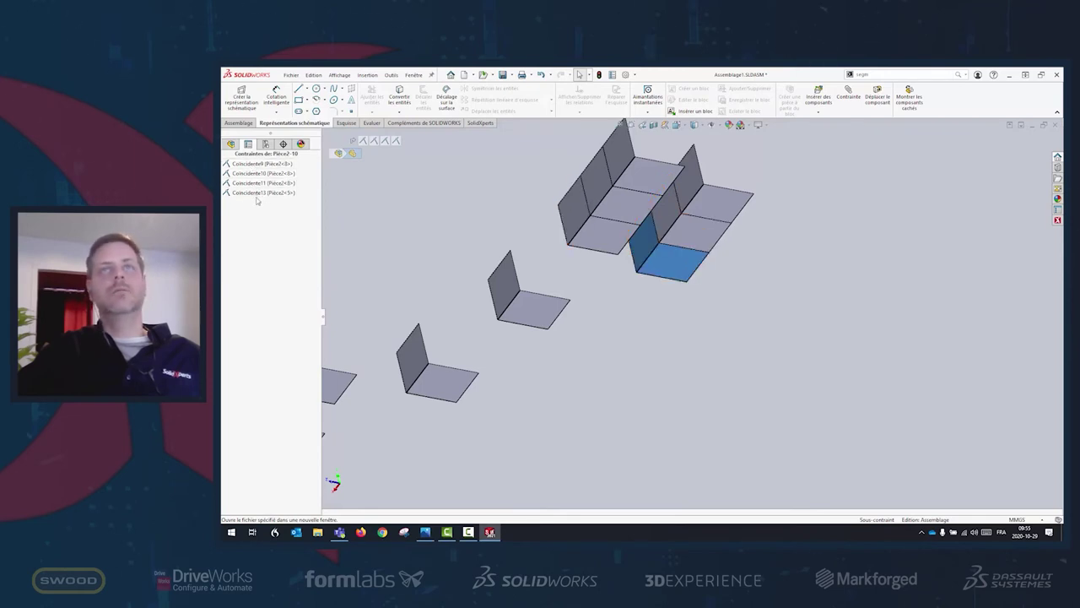
click(230, 144)
click(655, 296)
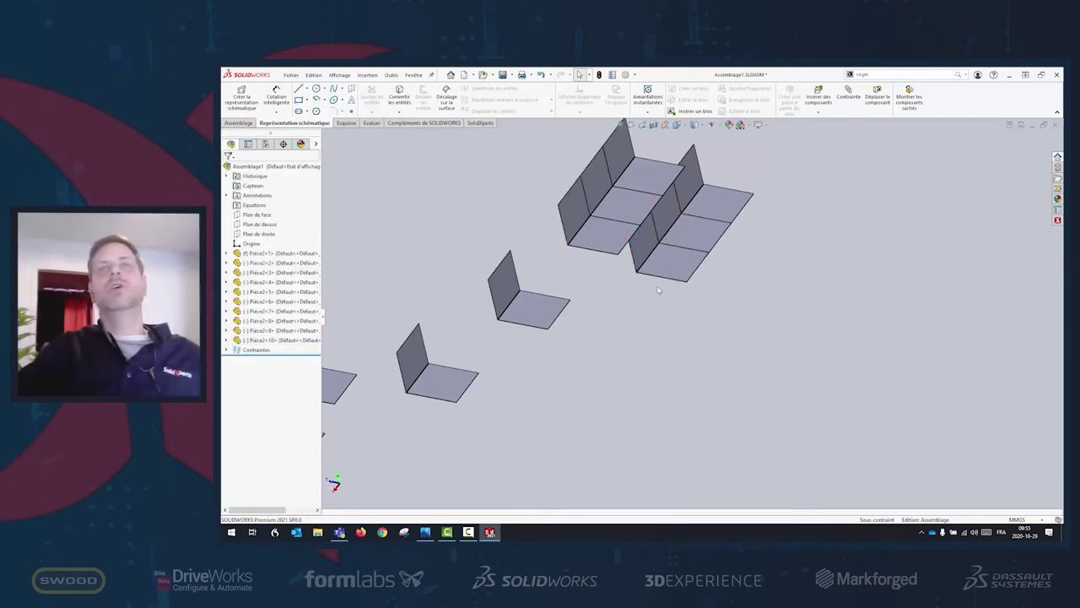
click(665, 273)
ctrl+click(593, 241)
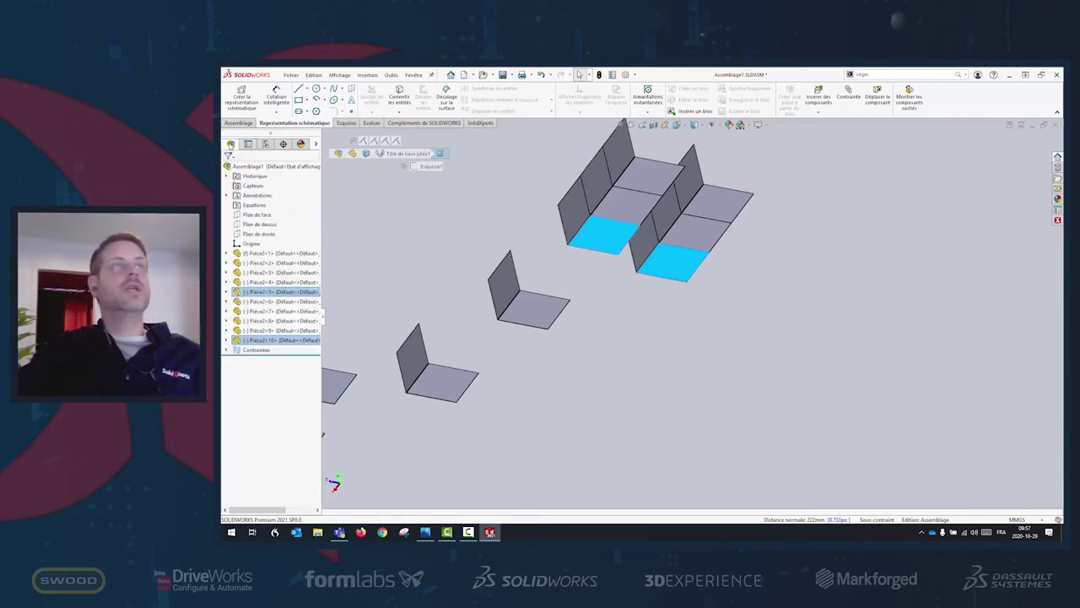
Show only Pièce2<10>'s mates and mated parts with View Mates, then close that list
click(768, 341)
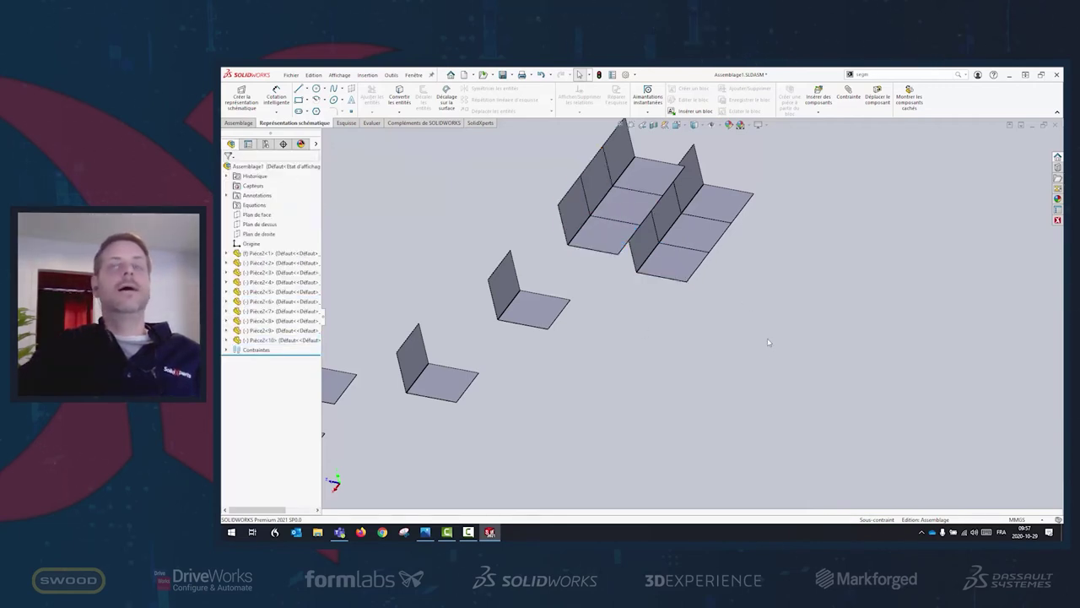
click(671, 265)
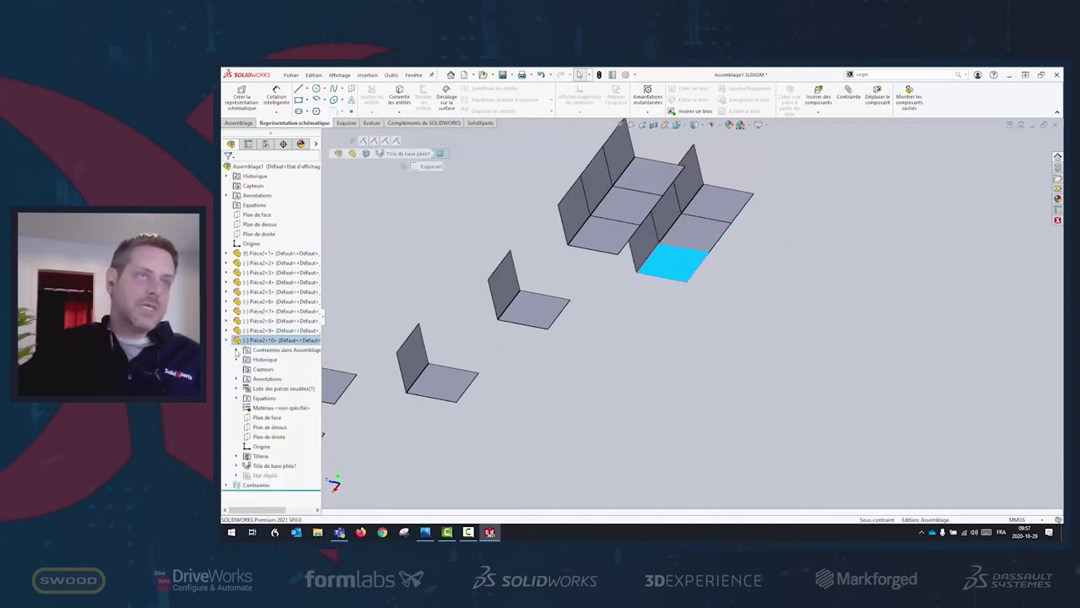
click(236, 350)
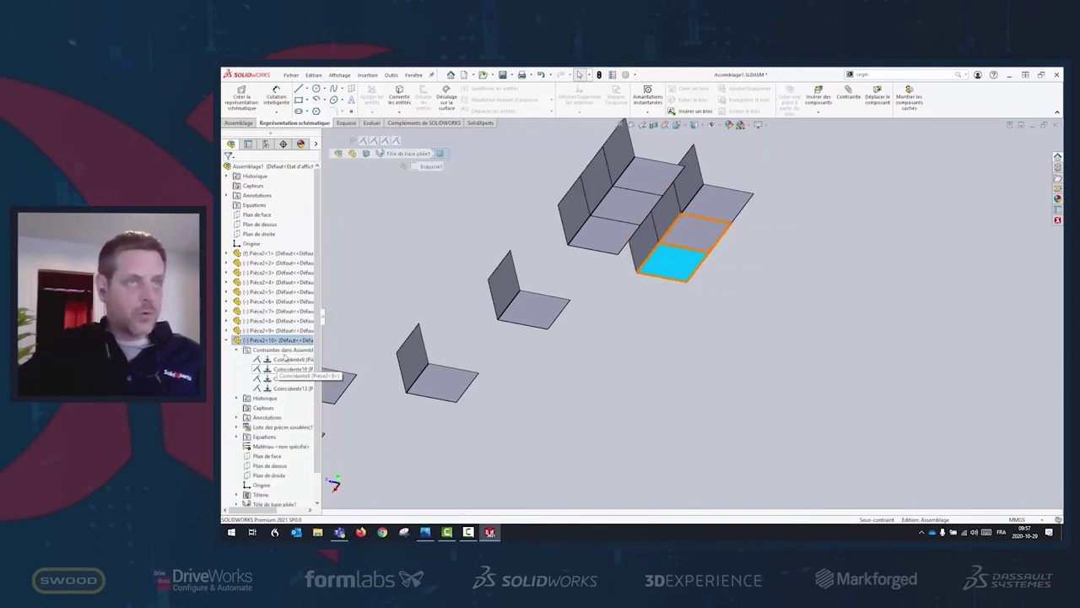
right_click(675, 259)
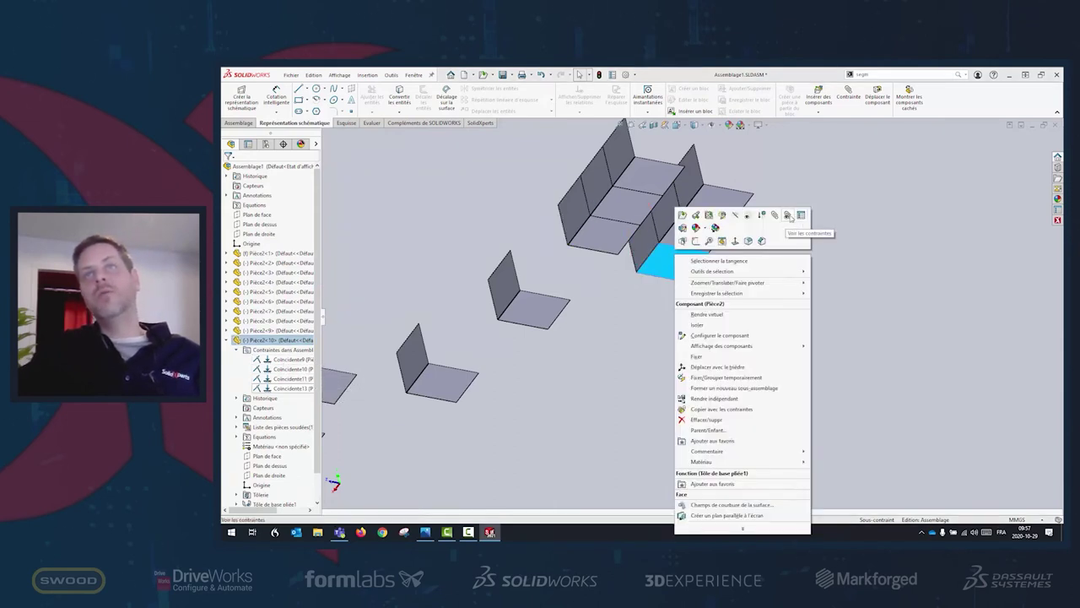
click(790, 216)
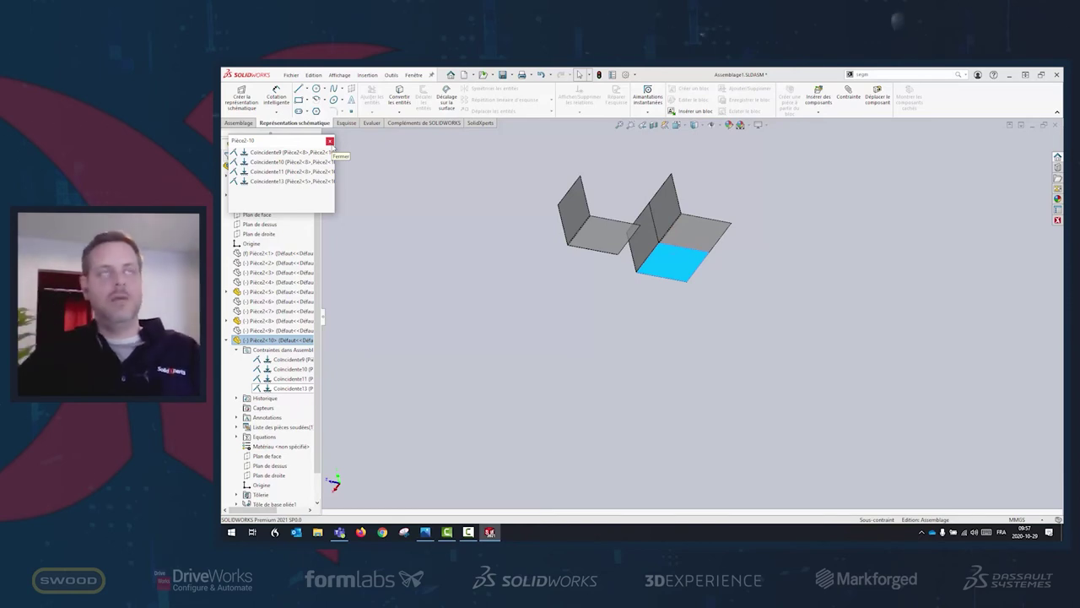
click(330, 141)
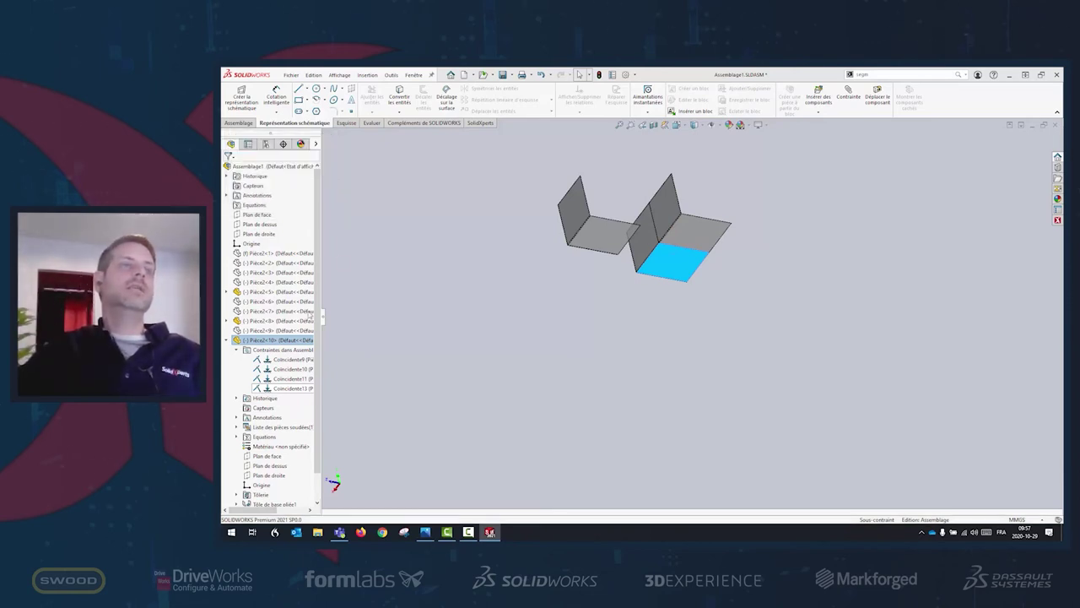
Expand the assembly's mates list (Coincidente1–Coincidente13) and open the bracket part from Pièce2<10>'s base face
click(226, 341)
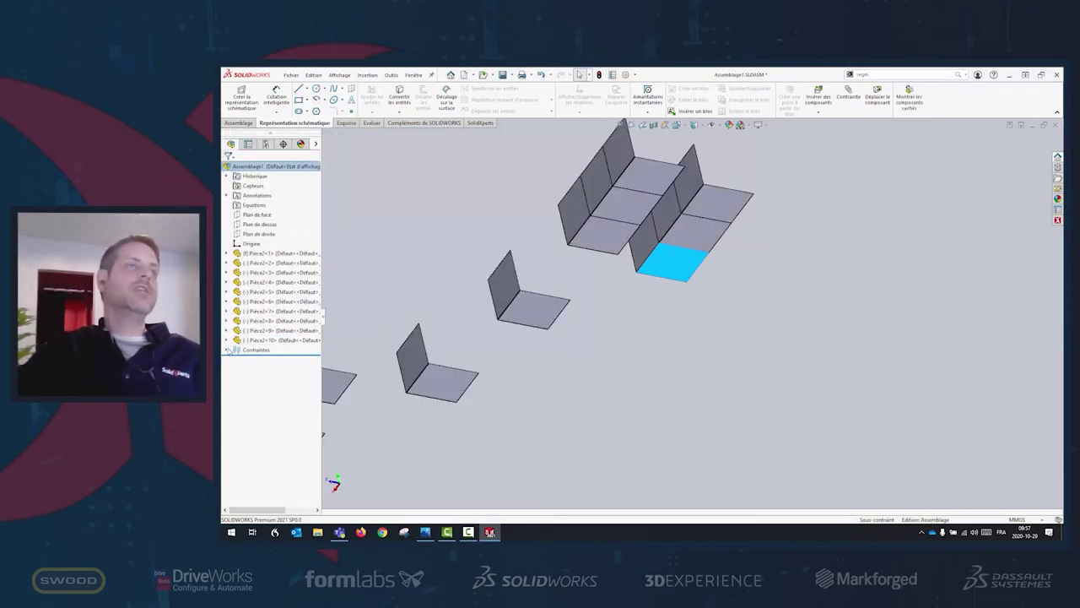
click(229, 350)
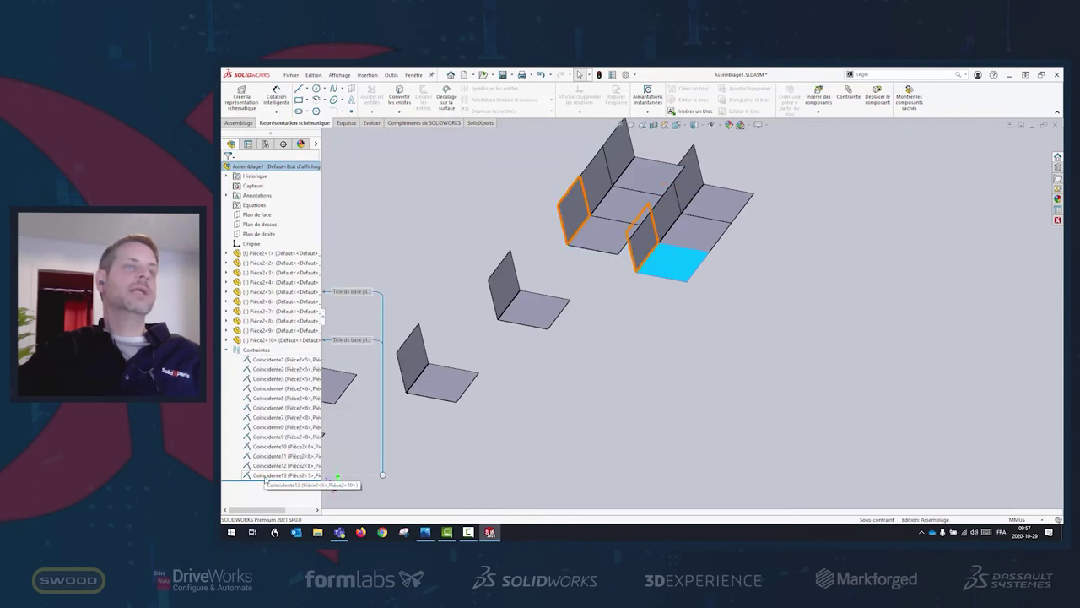
click(756, 278)
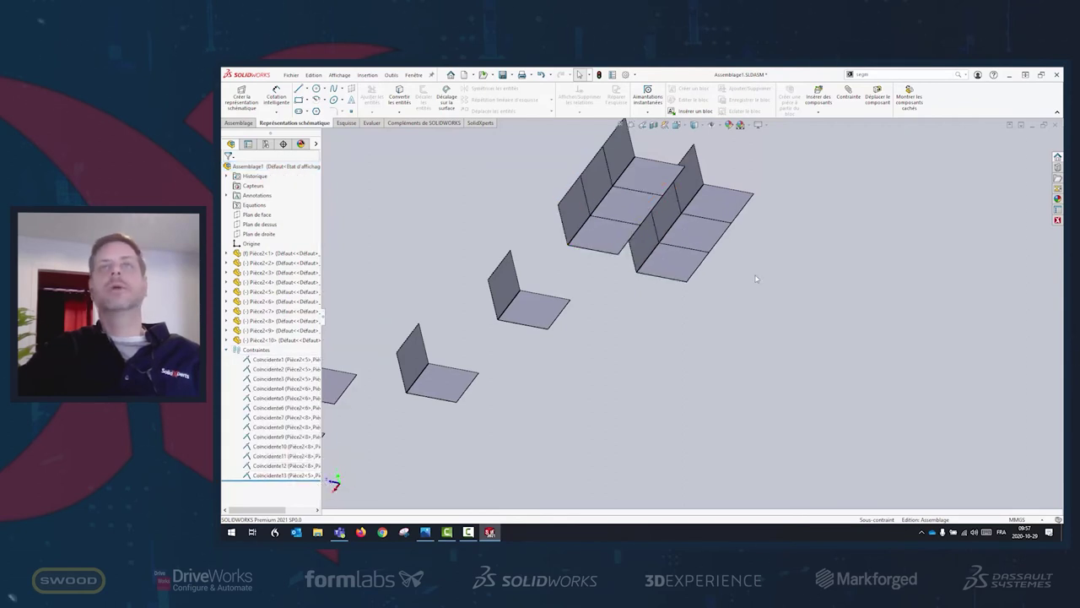
right_click(682, 268)
click(696, 249)
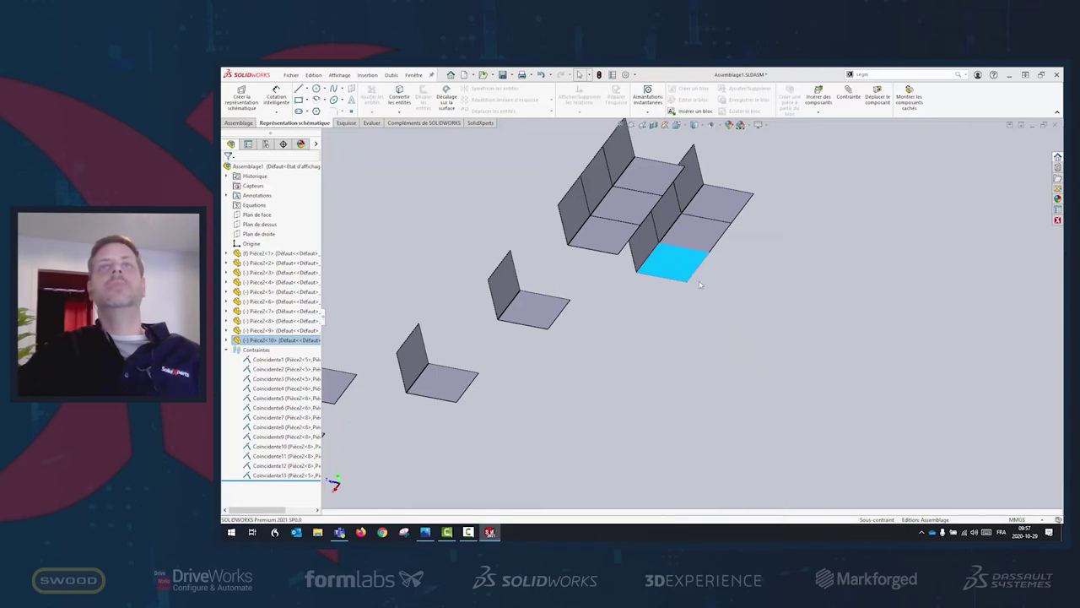
mouse_move(831, 424)
middle_down()
mouse_move(844, 385)
mouse_move(743, 354)
middle_up()
Sketch a small circle on the bracket's base face and extrude-cut it through as a hole
click(743, 346)
click(832, 308)
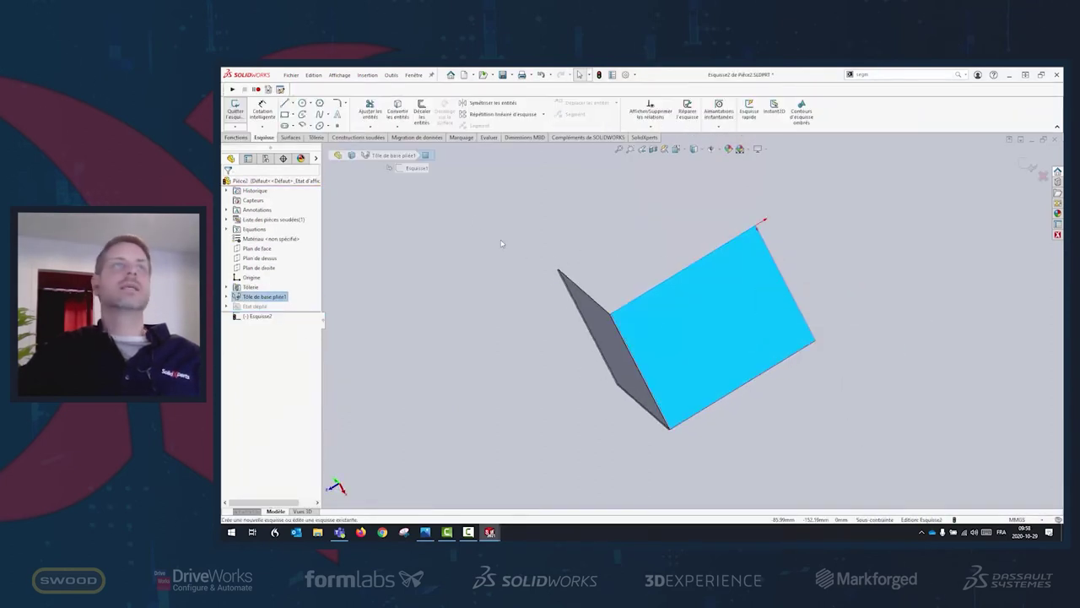
click(301, 103)
click(711, 336)
key(Escape)
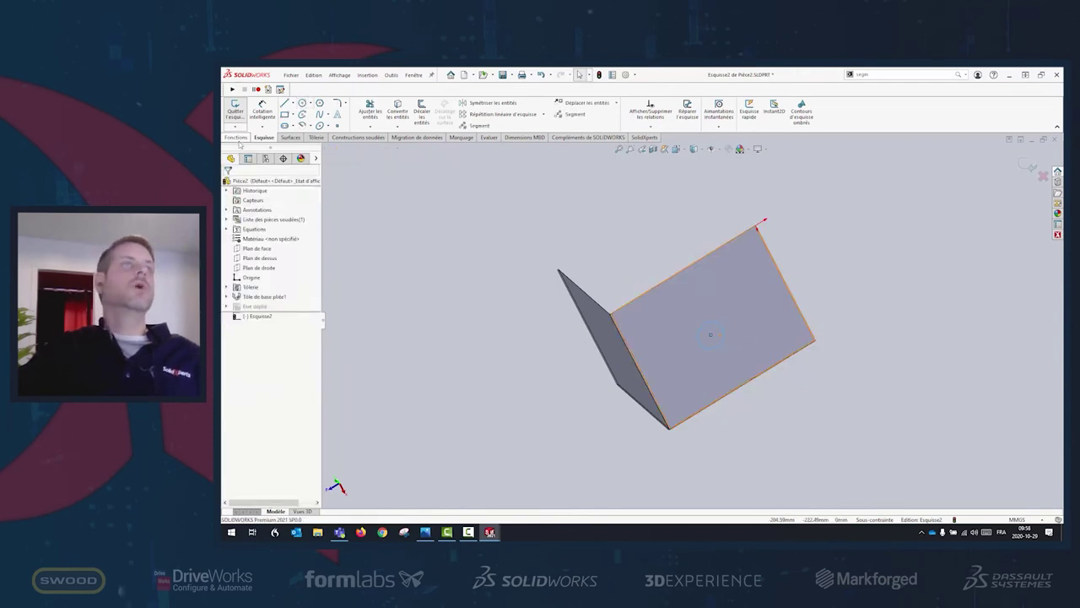
click(238, 139)
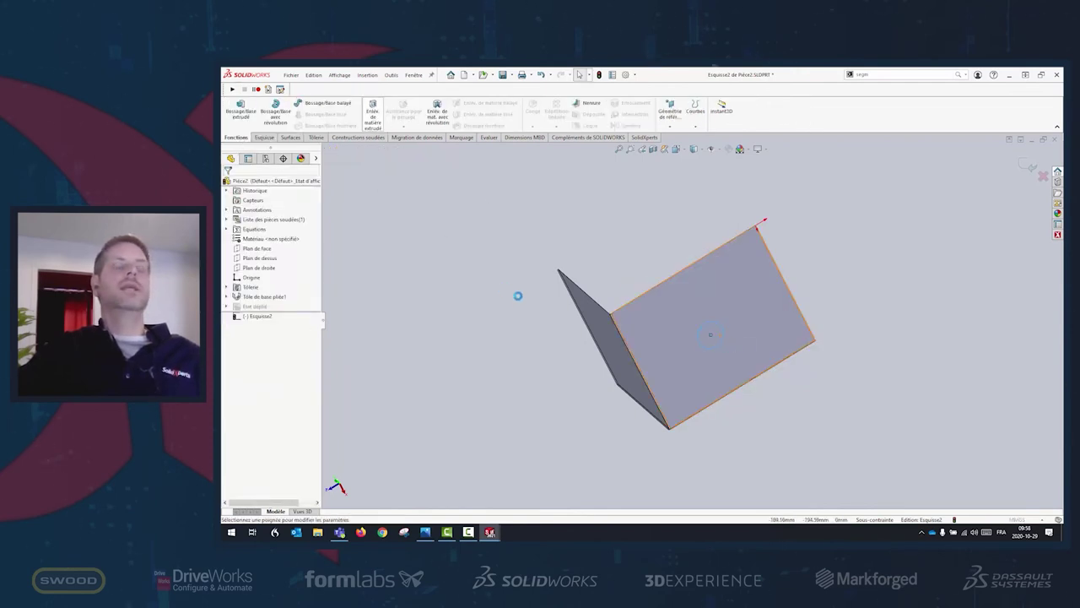
click(372, 114)
click(228, 184)
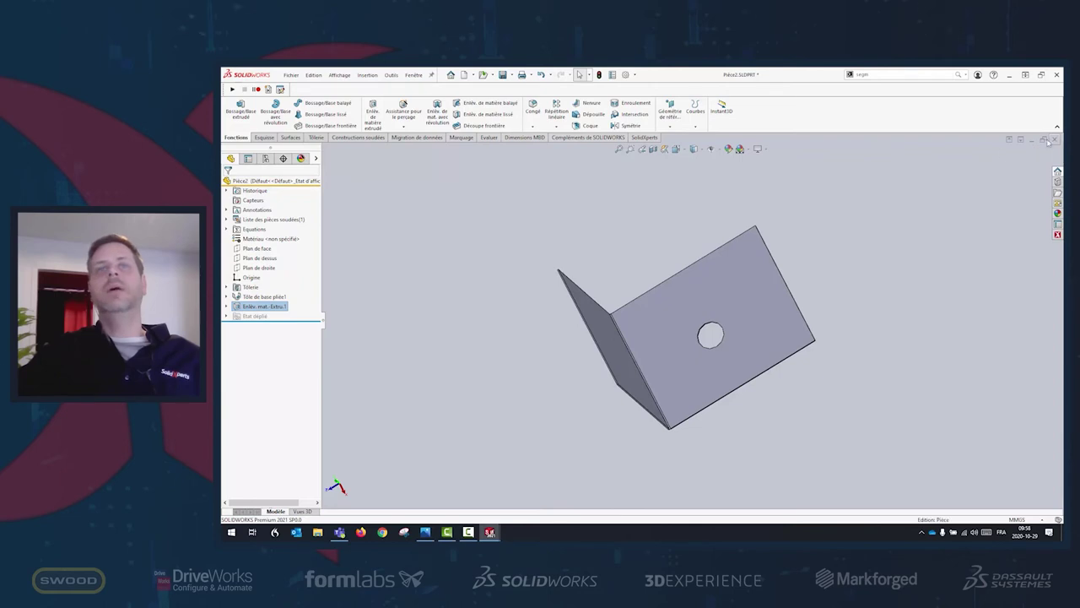
Close and save Pièce2, then rebuild the assembly so every bracket shows the hole
click(1053, 140)
click(621, 302)
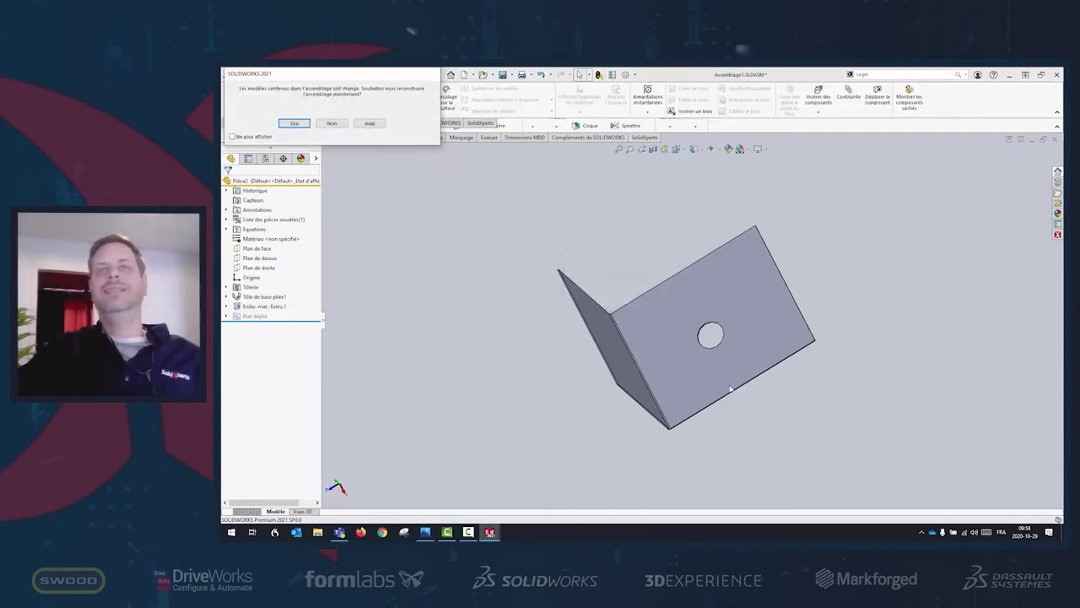
click(294, 123)
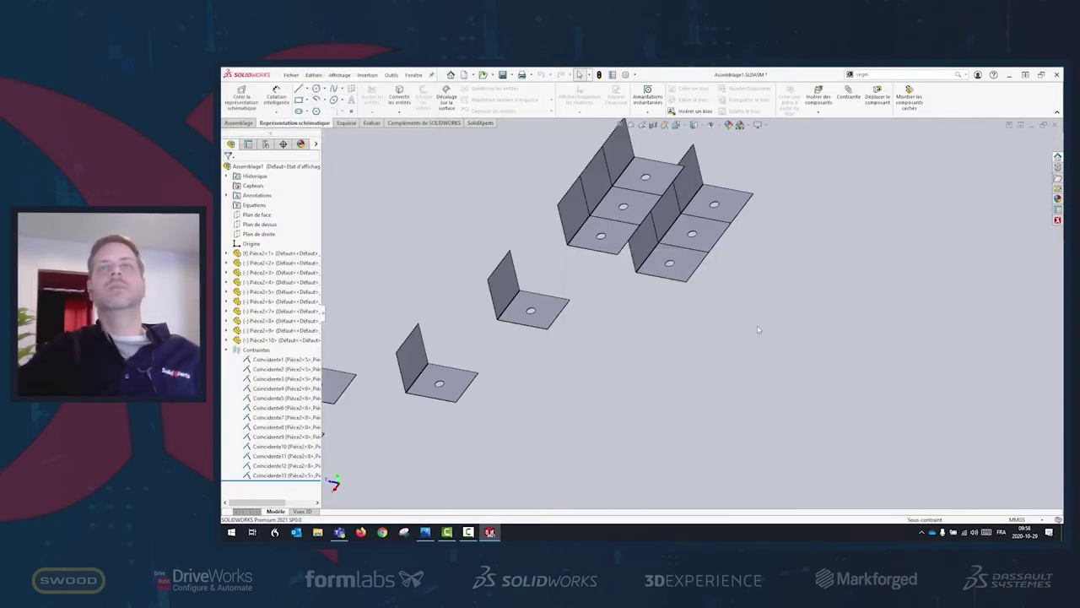
Mate Pièce2<1>'s hole coaxial with another bracket's hole, creating Coaxiale1
scroll(579, 299, down, 3)
scroll(510, 362, up, 2)
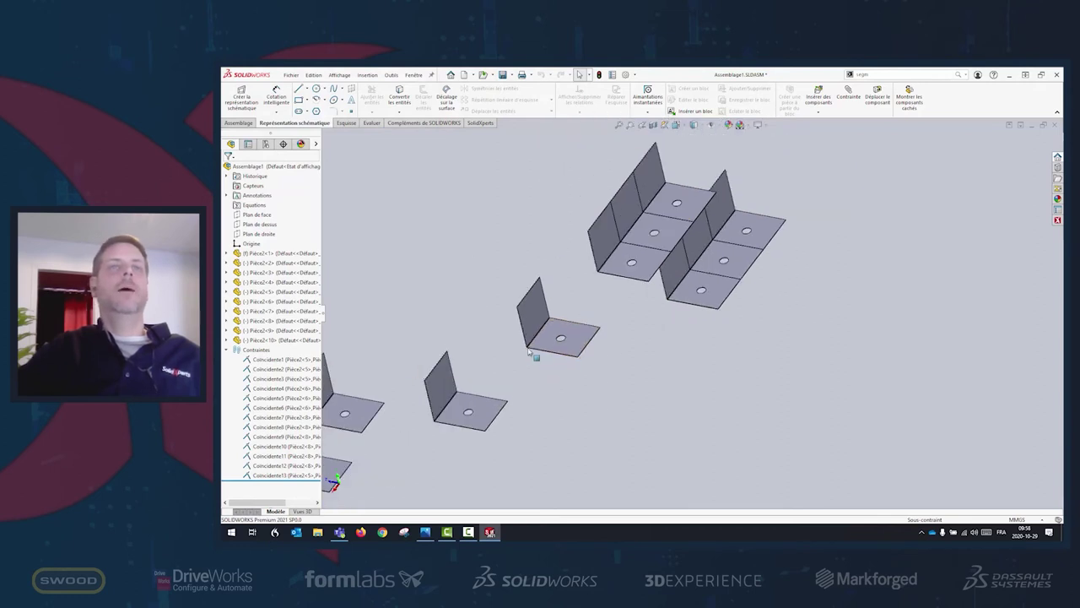
scroll(528, 357, down, 3)
scroll(557, 334, down, 2)
scroll(567, 303, down, 2)
click(570, 297)
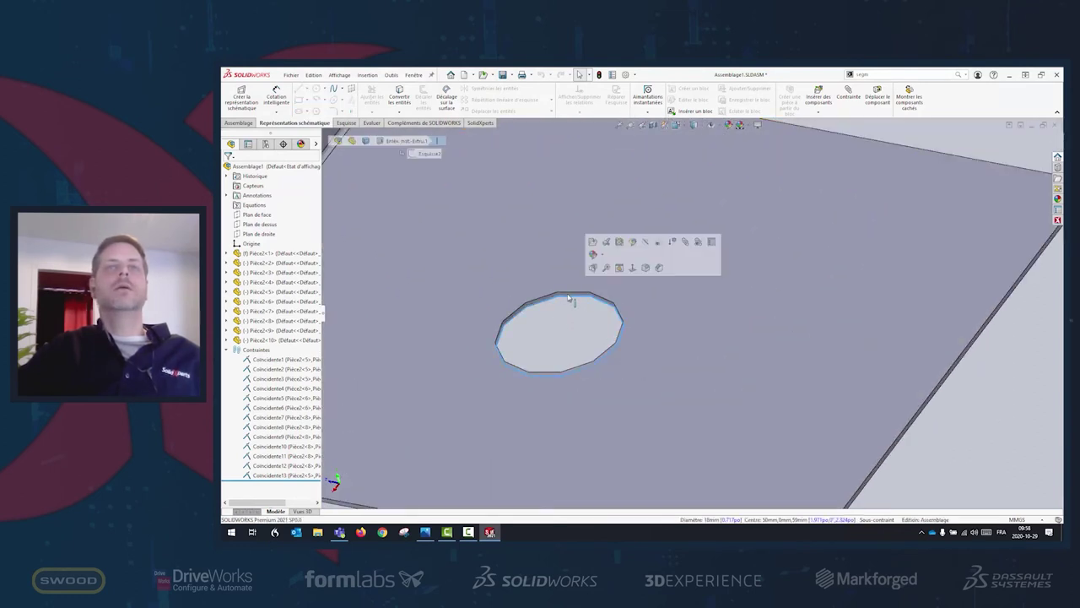
scroll(590, 291, down, 2)
scroll(681, 311, up, 5)
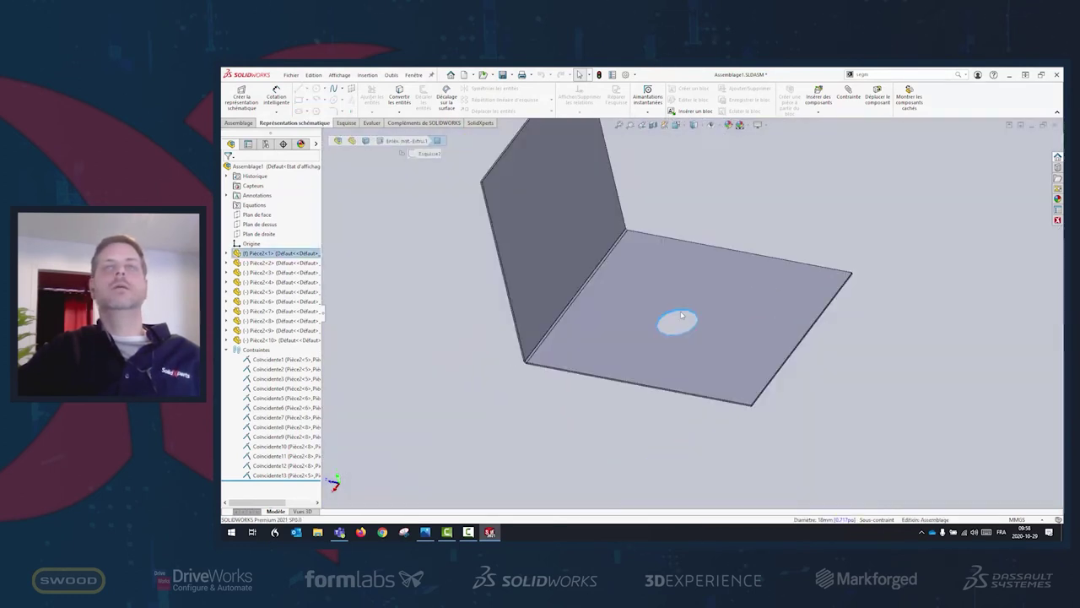
scroll(680, 311, up, 3)
scroll(680, 310, down, 5)
scroll(651, 269, down, 3)
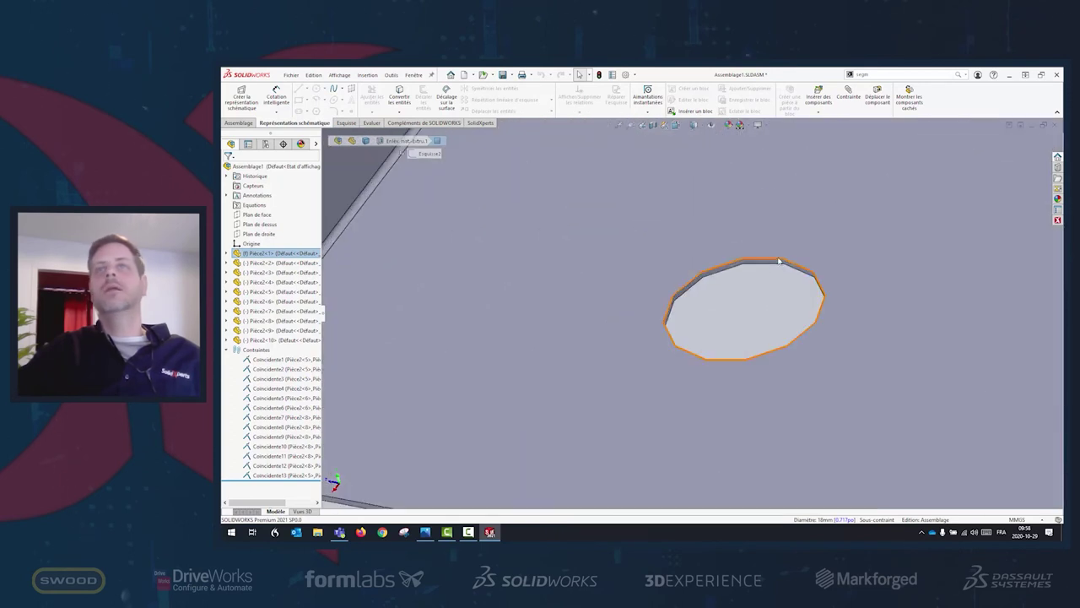
scroll(759, 270, down, 3)
click(754, 273)
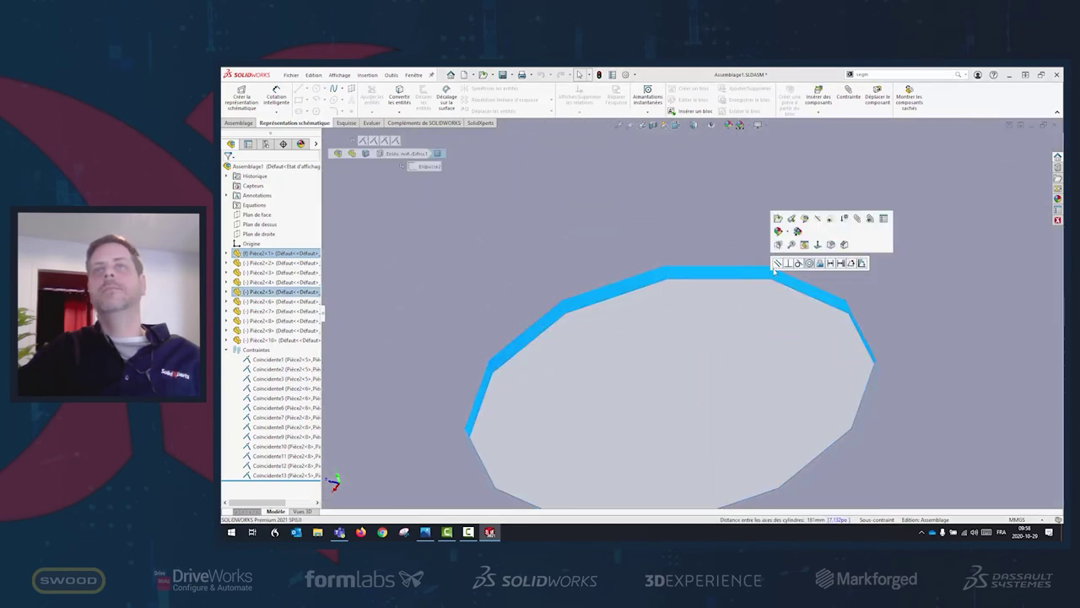
click(809, 263)
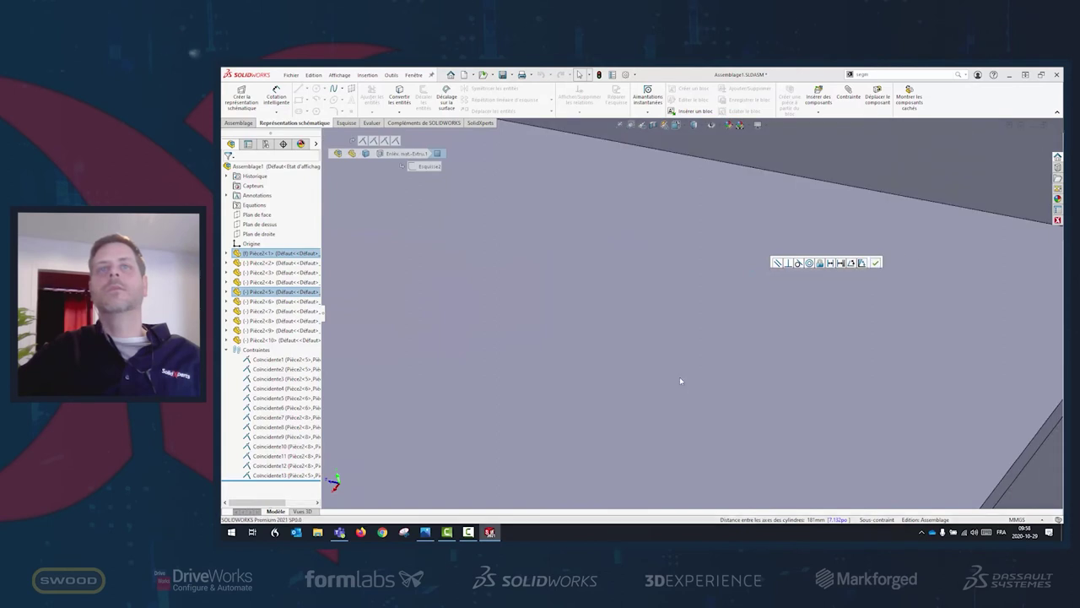
Lock rotation on the new Coaxiale1 mate
scroll(673, 352, up, 3)
scroll(673, 352, up, 5)
scroll(675, 356, down, 2)
scroll(699, 390, down, 3)
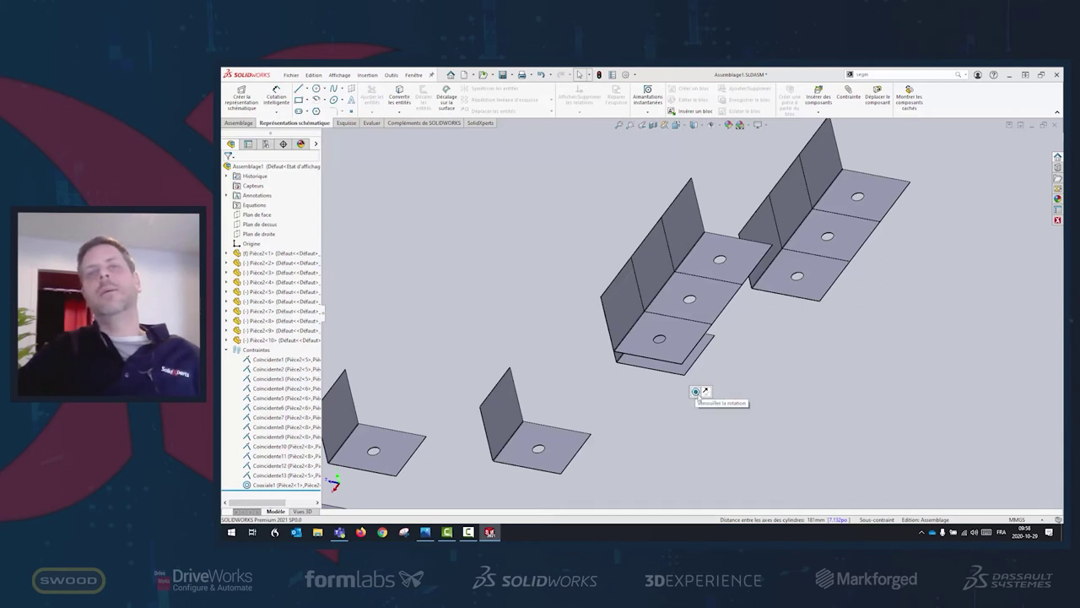
click(695, 392)
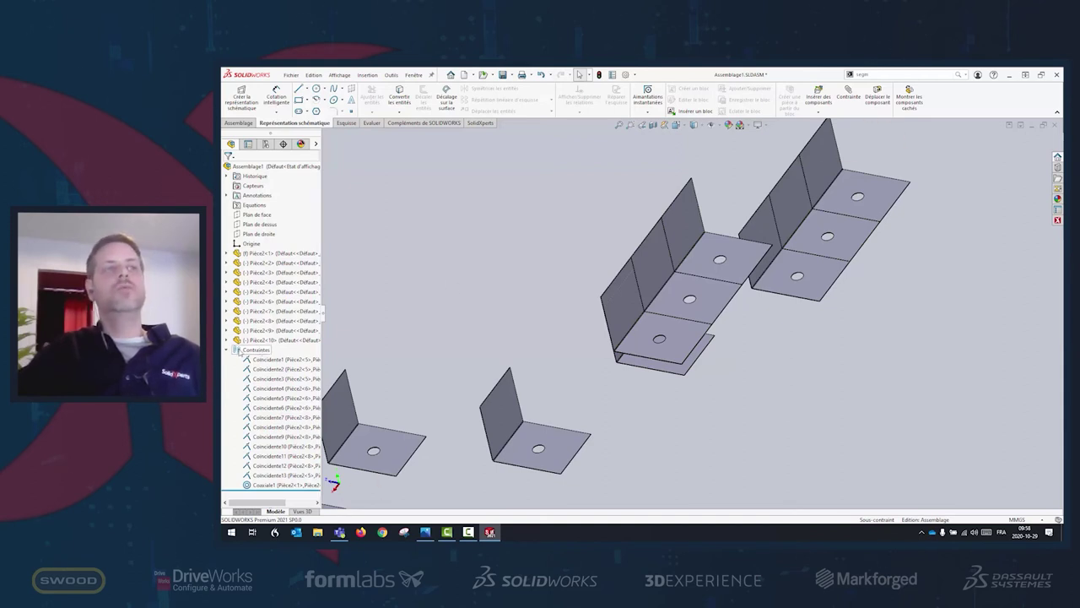
Apply Lock rotation to the coaxial mate from the Mates folder's context menu
right_click(254, 349)
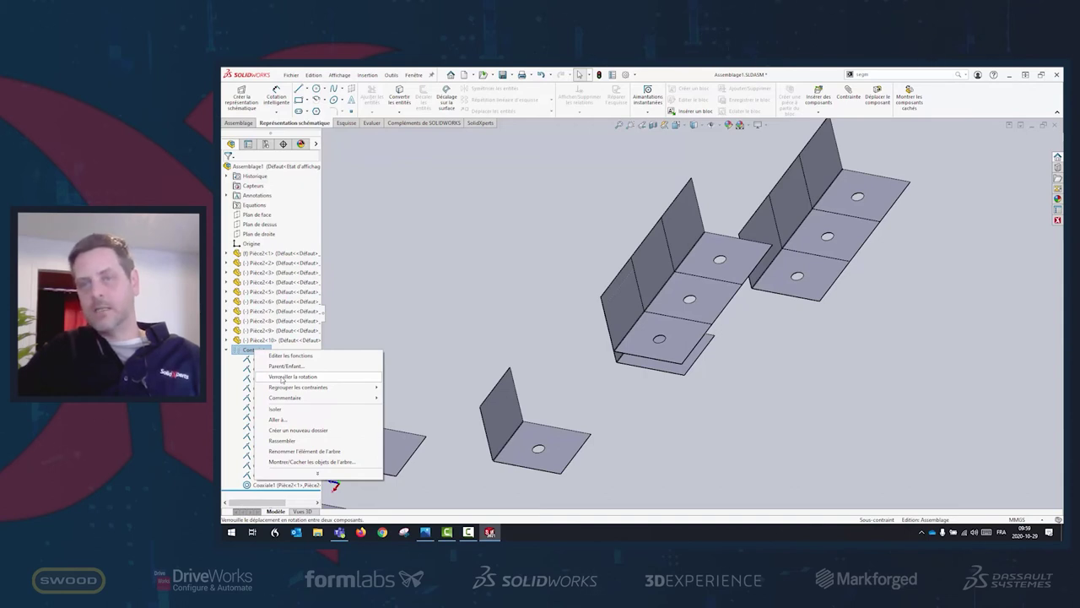
click(282, 377)
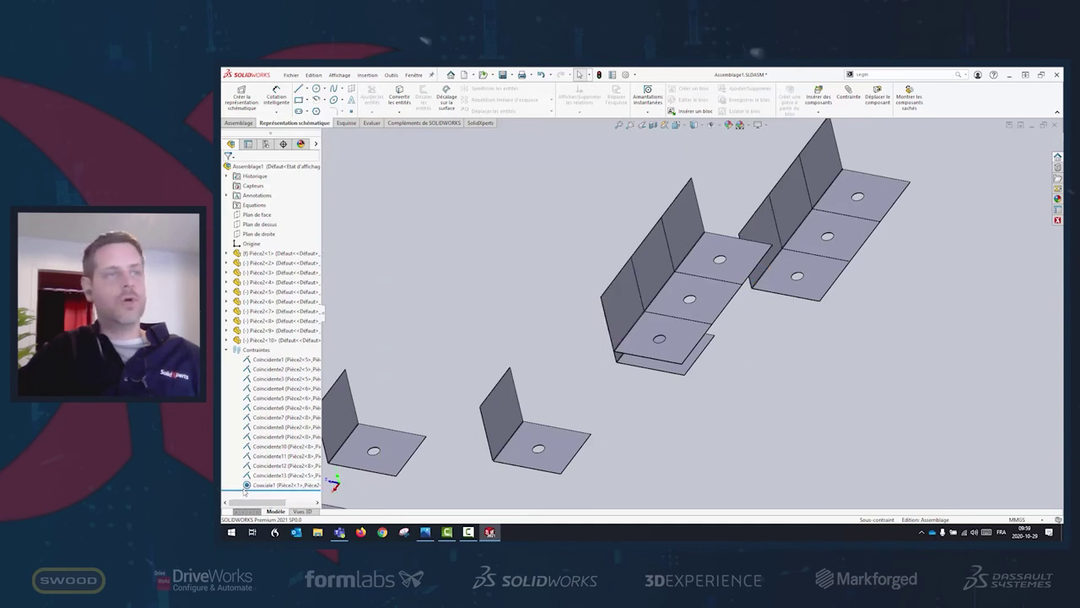
mouse_move(283, 486)
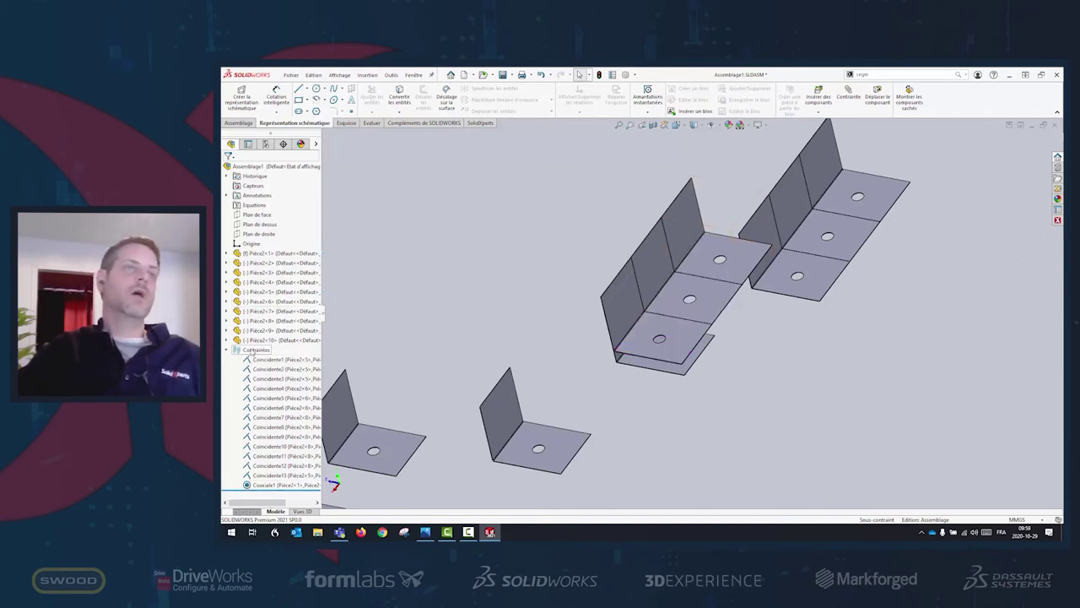
right_click(253, 350)
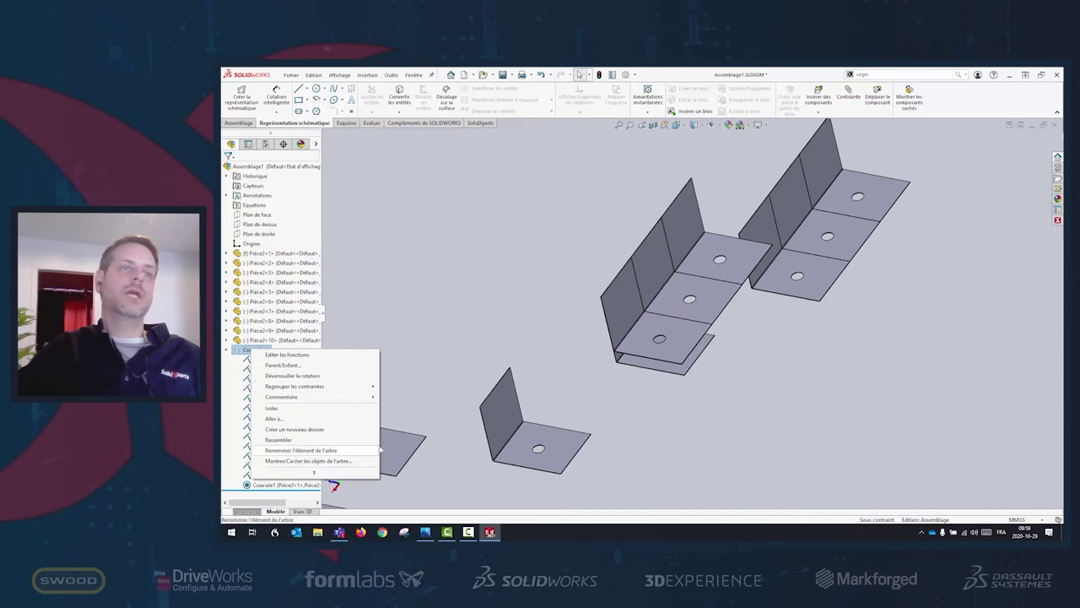
click(694, 382)
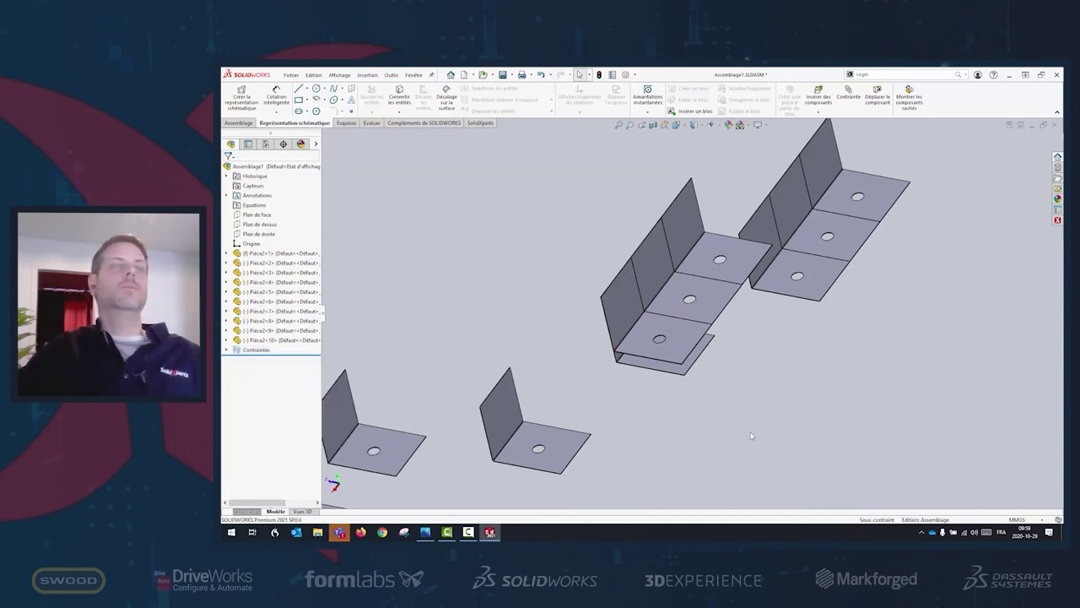
Select bracket Pièce2<9> and bring up the Assembly commands
scroll(585, 329, up, 3)
click(764, 248)
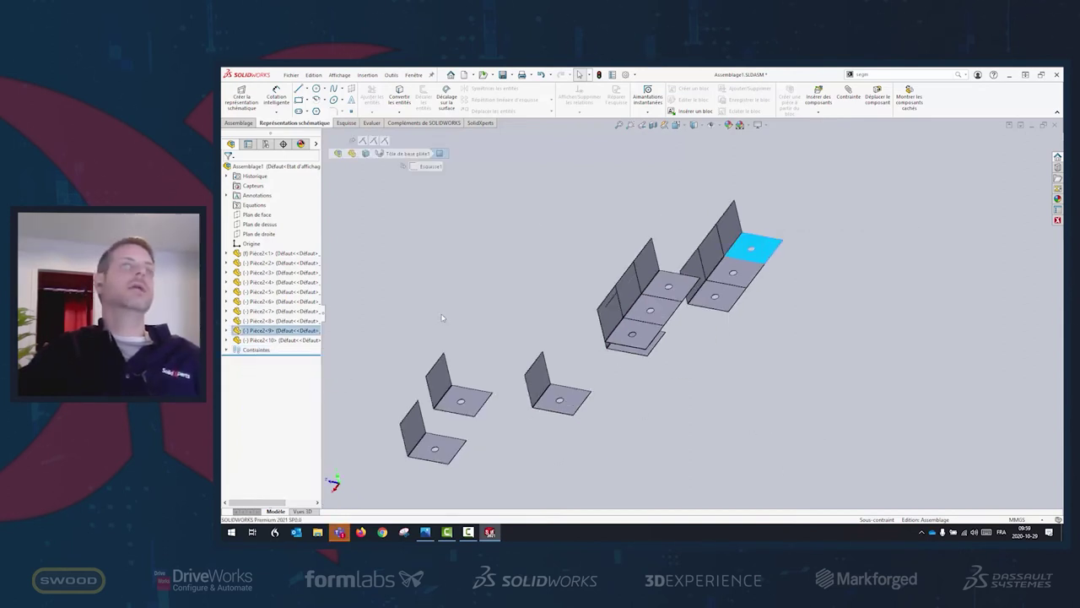
click(239, 123)
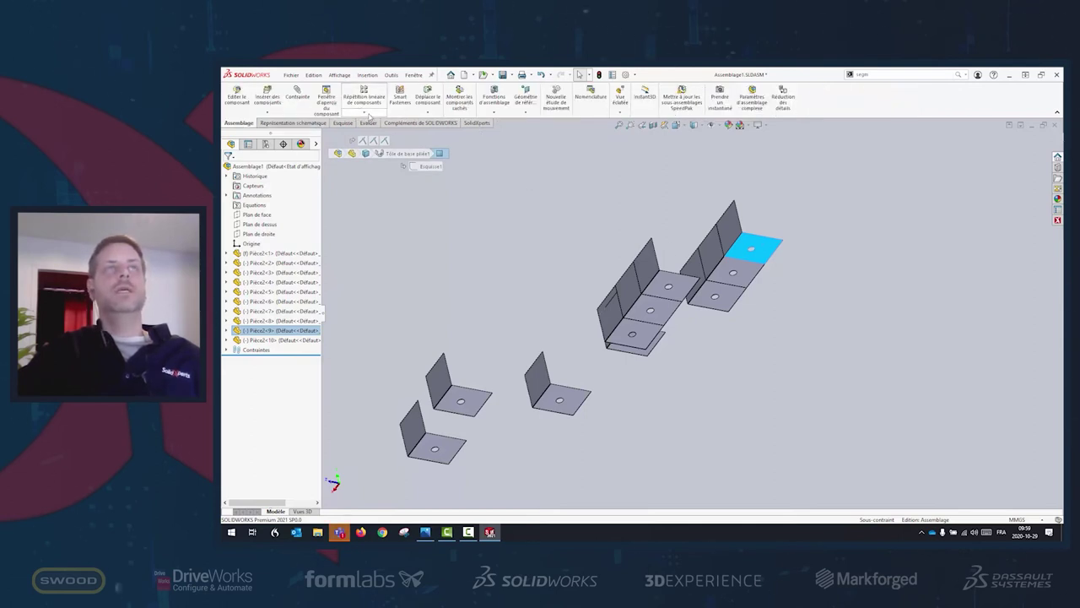
click(364, 95)
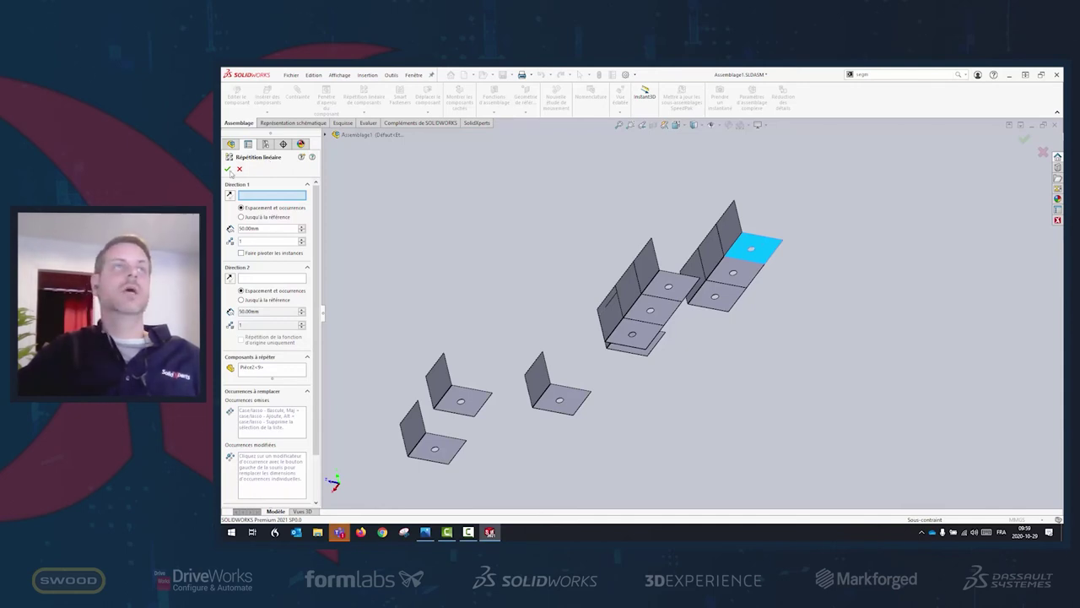
click(239, 168)
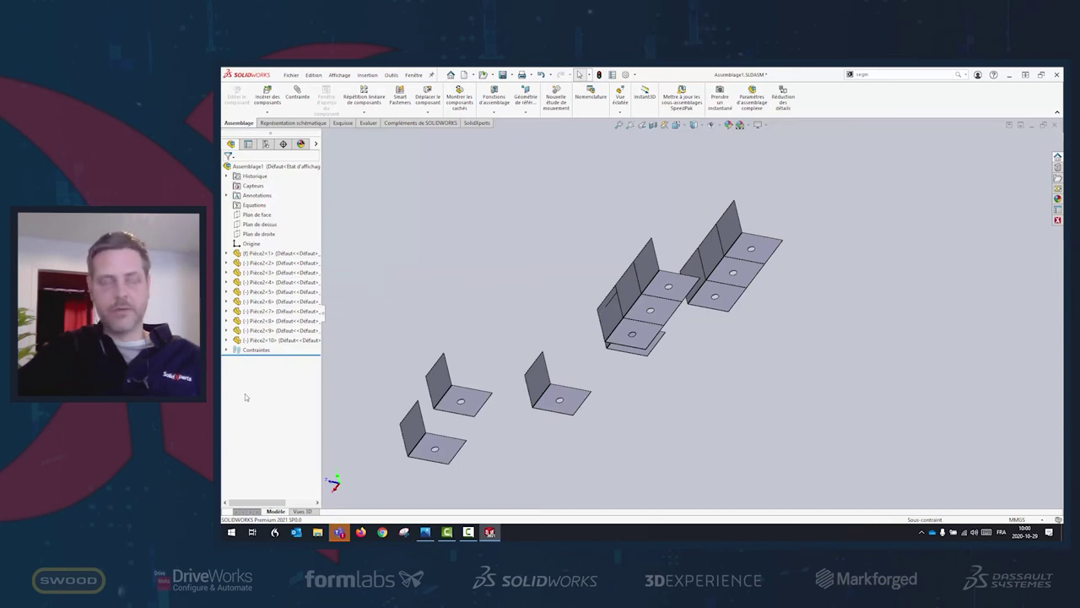
scroll(719, 371, up, 5)
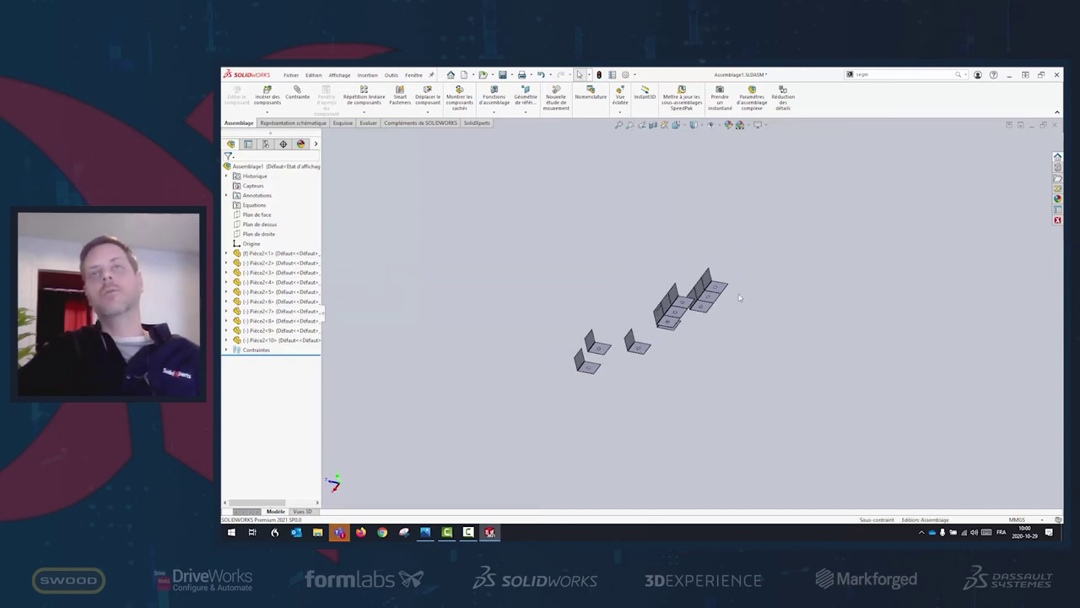
scroll(702, 311, down, 5)
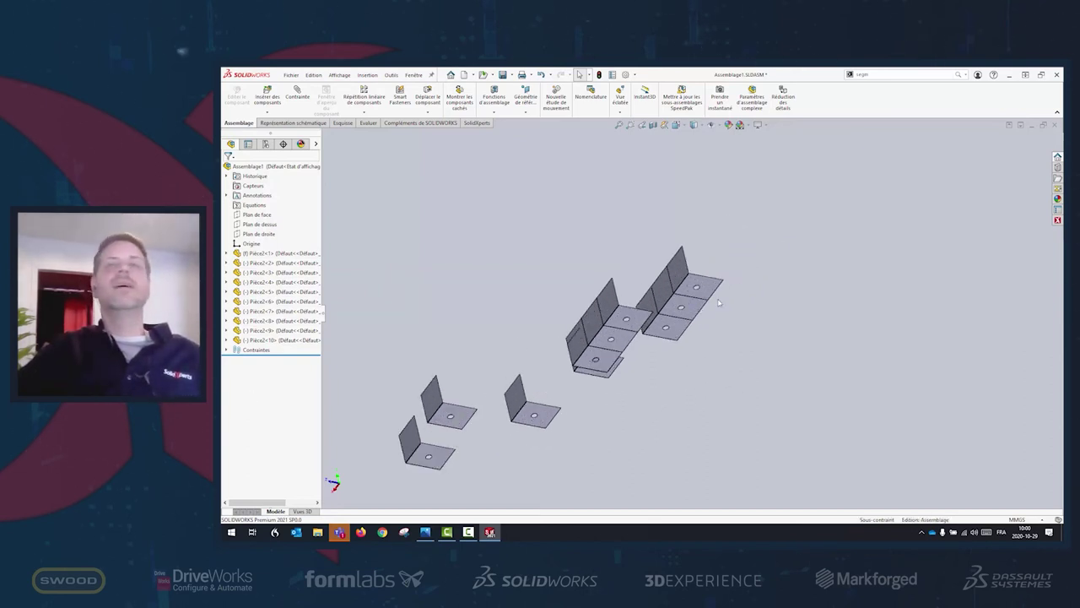
scroll(717, 283, down, 3)
Create a linear component pattern of Pièce2<9> along its bottom edge: 50 instances, 300 mm apart
click(685, 293)
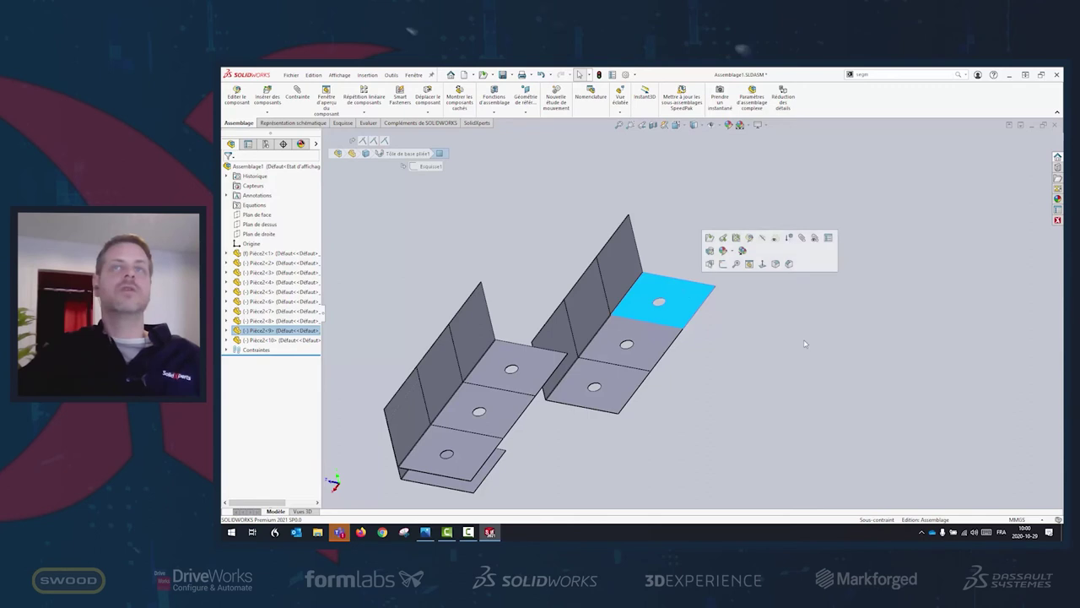
click(494, 307)
click(686, 308)
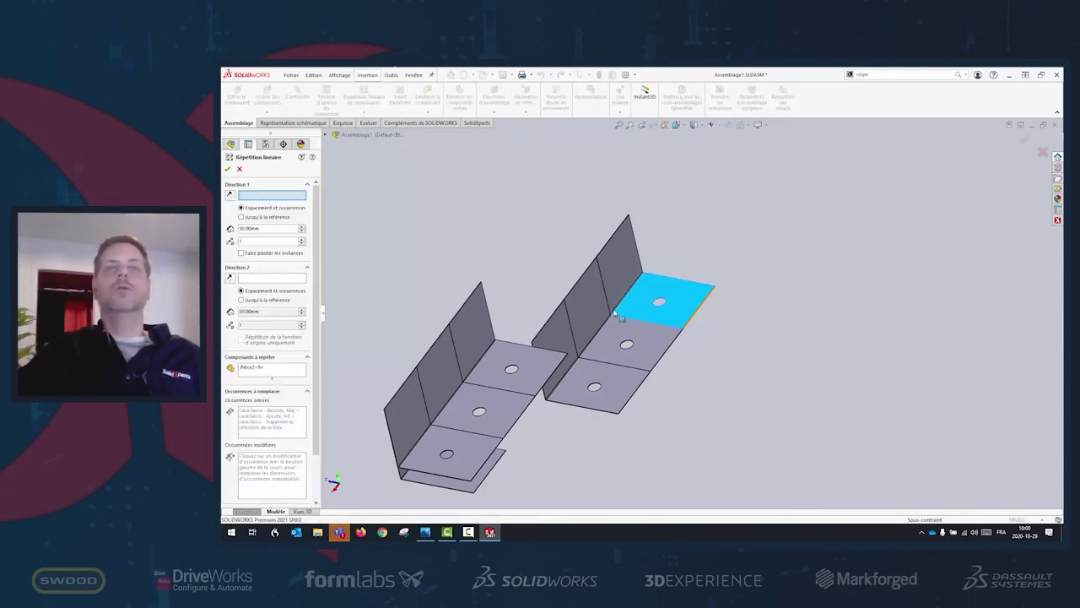
click(586, 417)
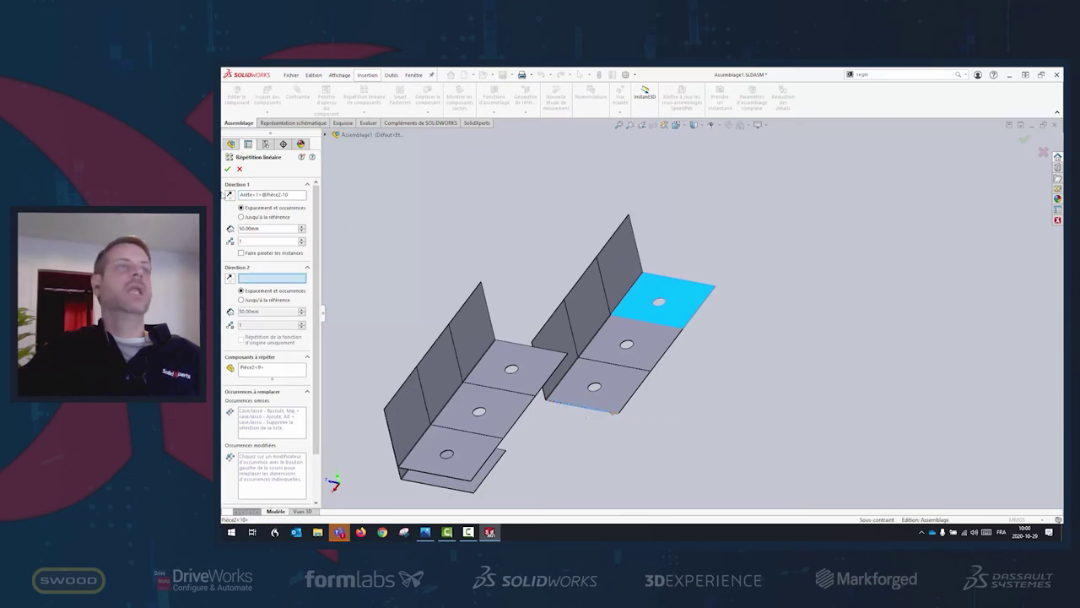
text(10)
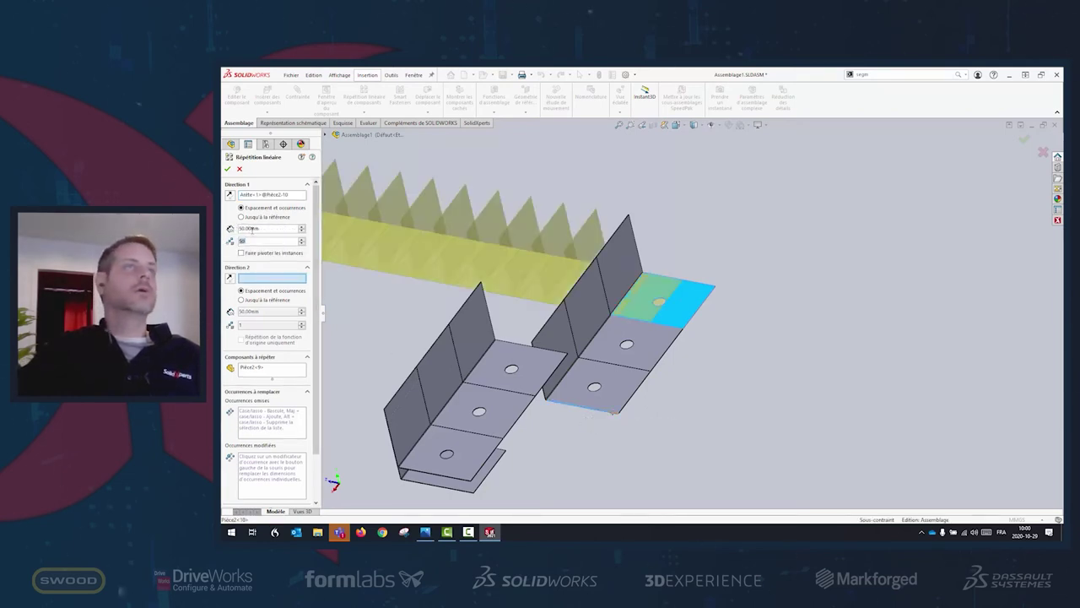
text(500)
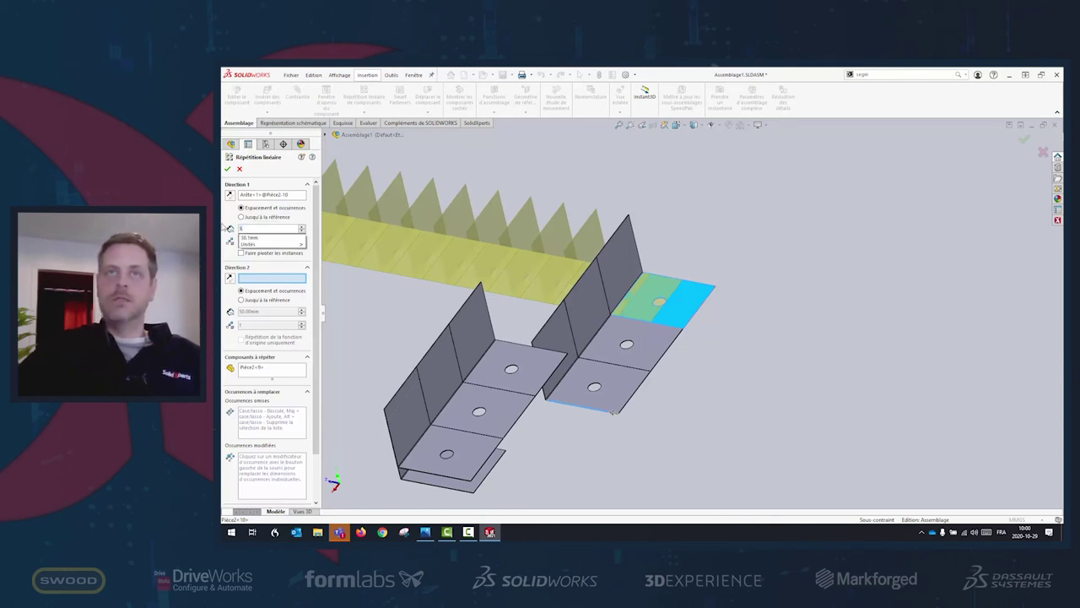
key(Return)
scroll(733, 292, down, 5)
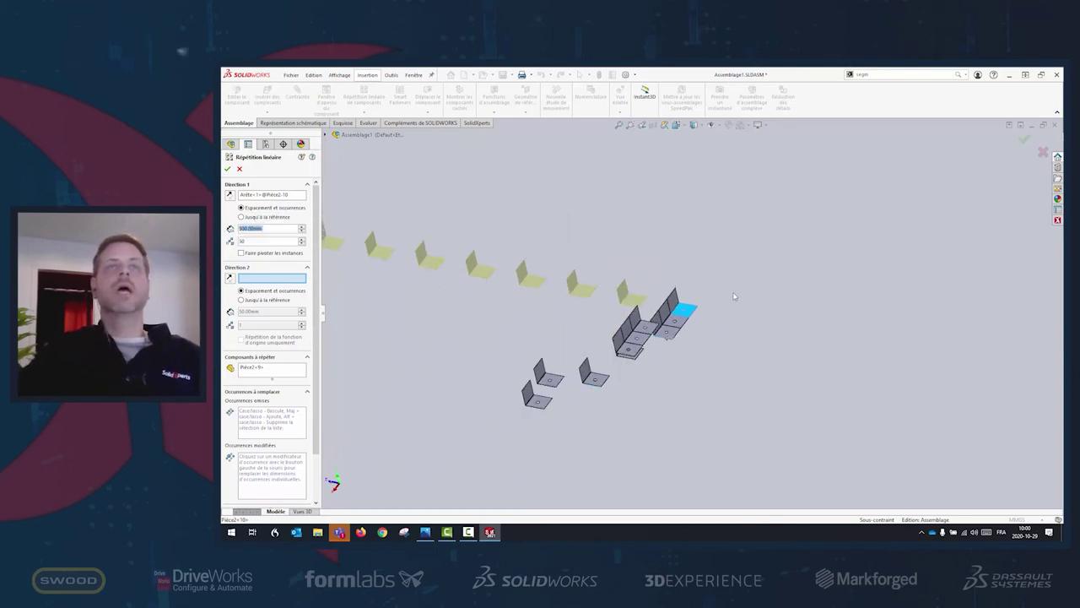
click(228, 169)
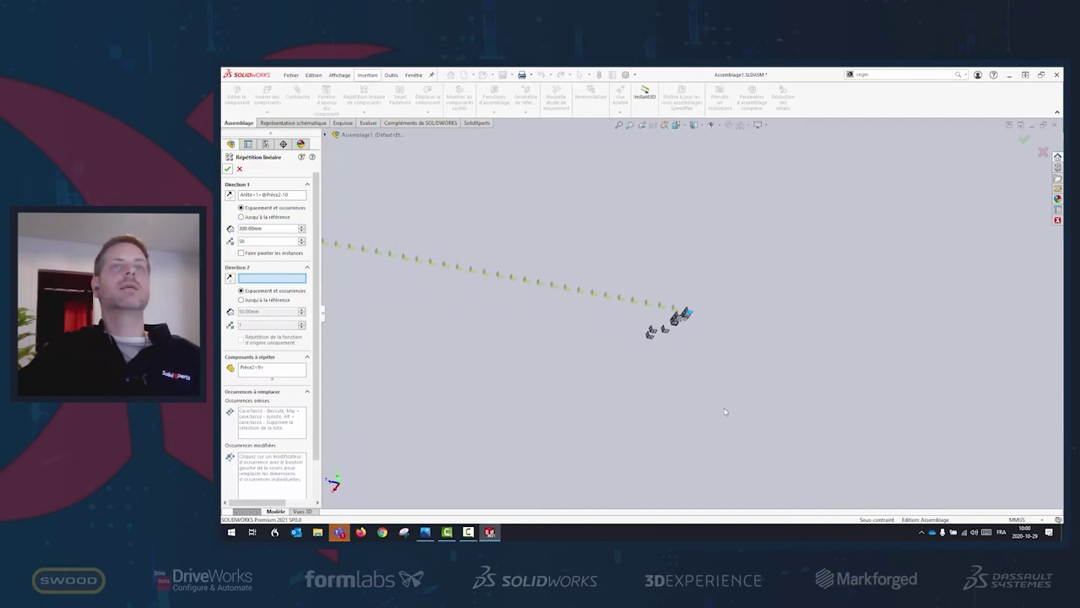
scroll(578, 337, down, 3)
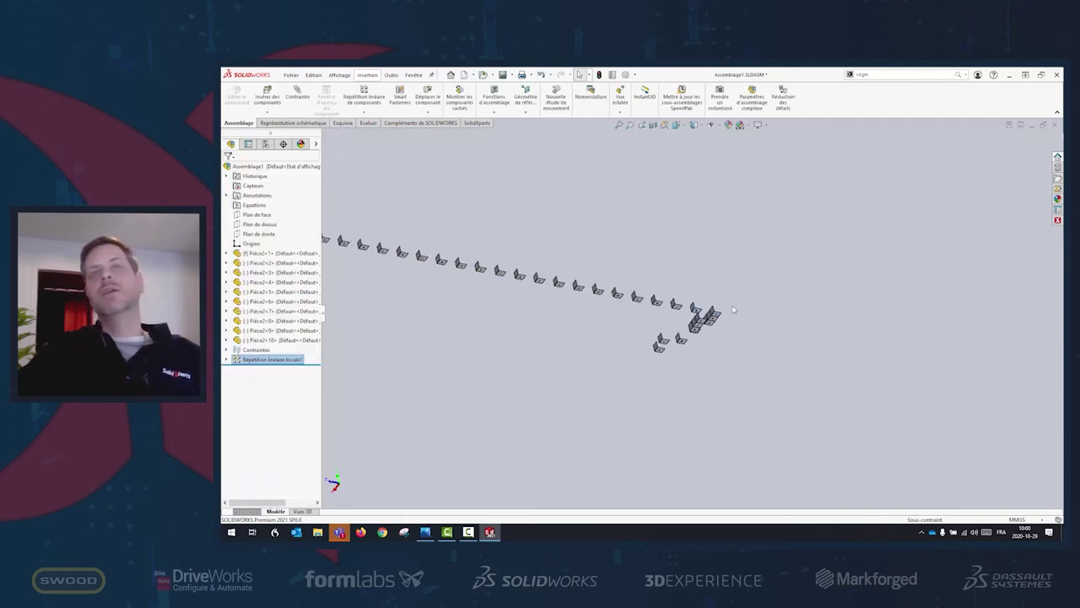
right_click(267, 358)
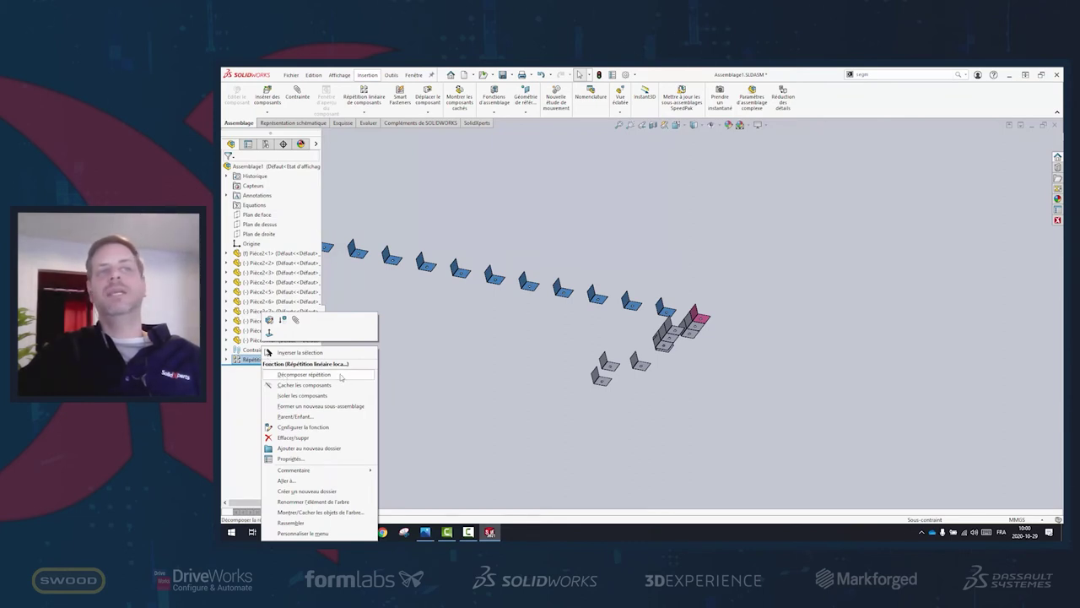
click(589, 411)
scroll(576, 296, up, 5)
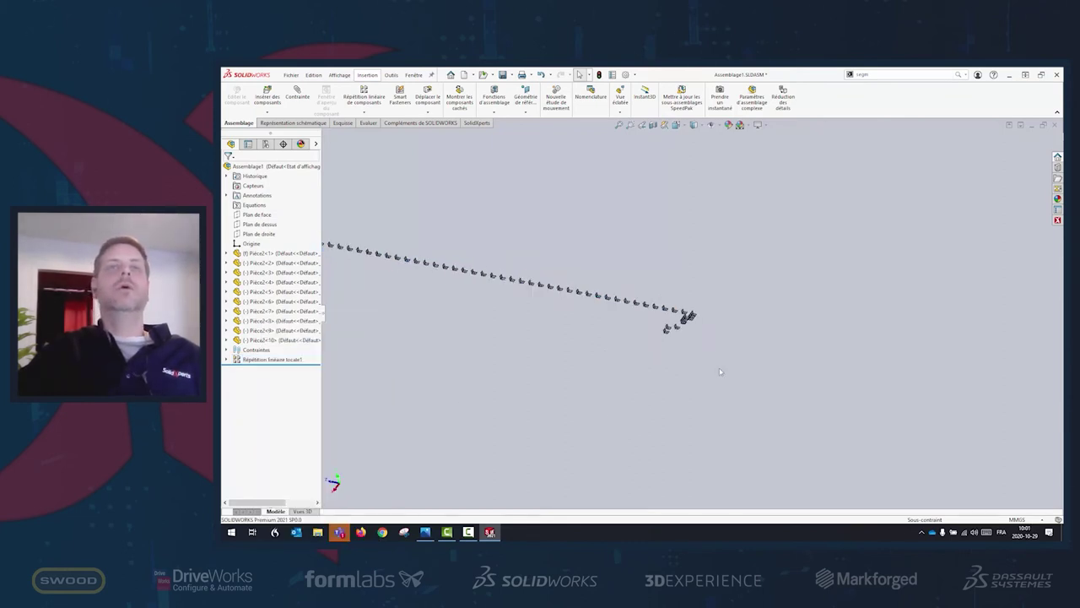
scroll(577, 299, down, 1)
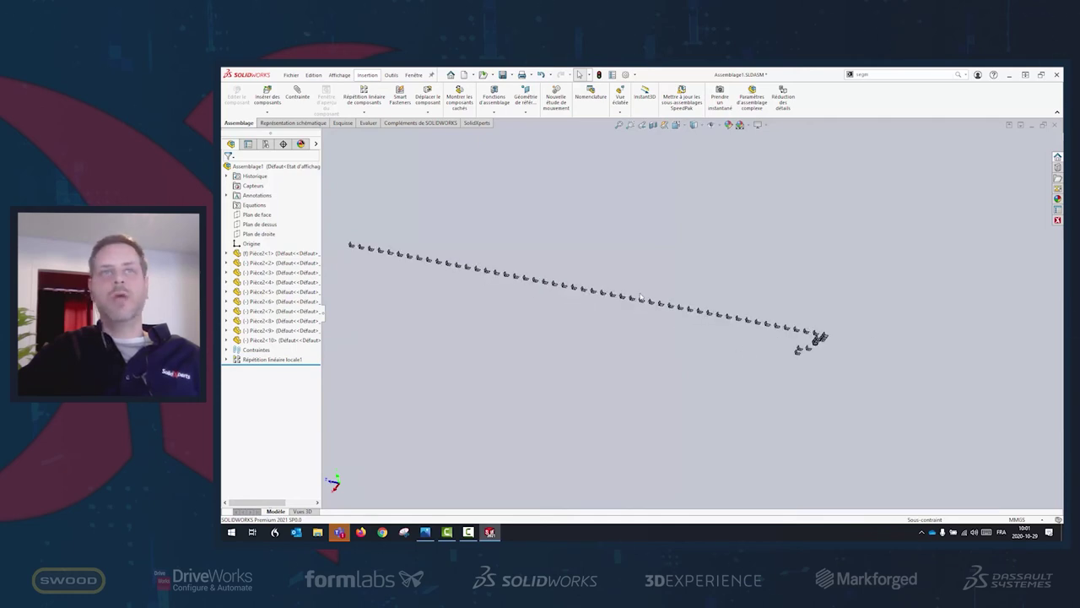
right_click(266, 361)
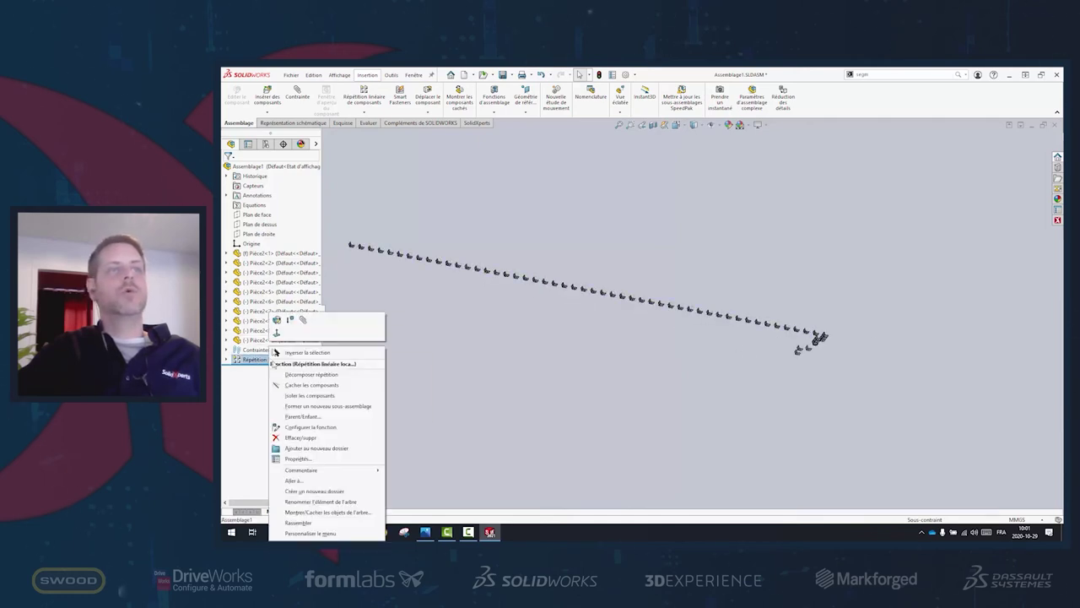
click(310, 374)
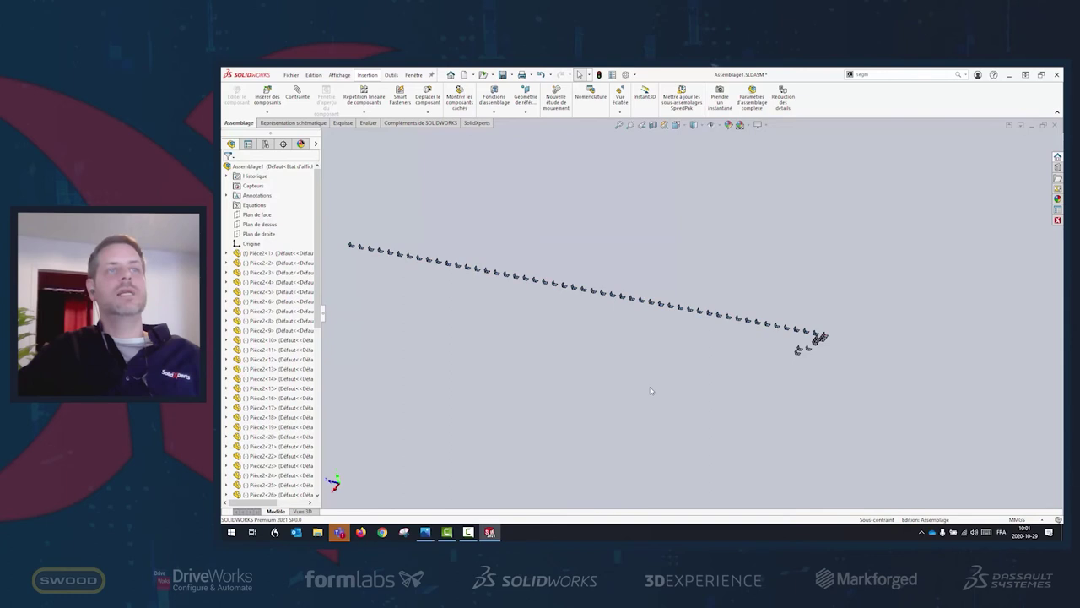
scroll(253, 354, down, 10)
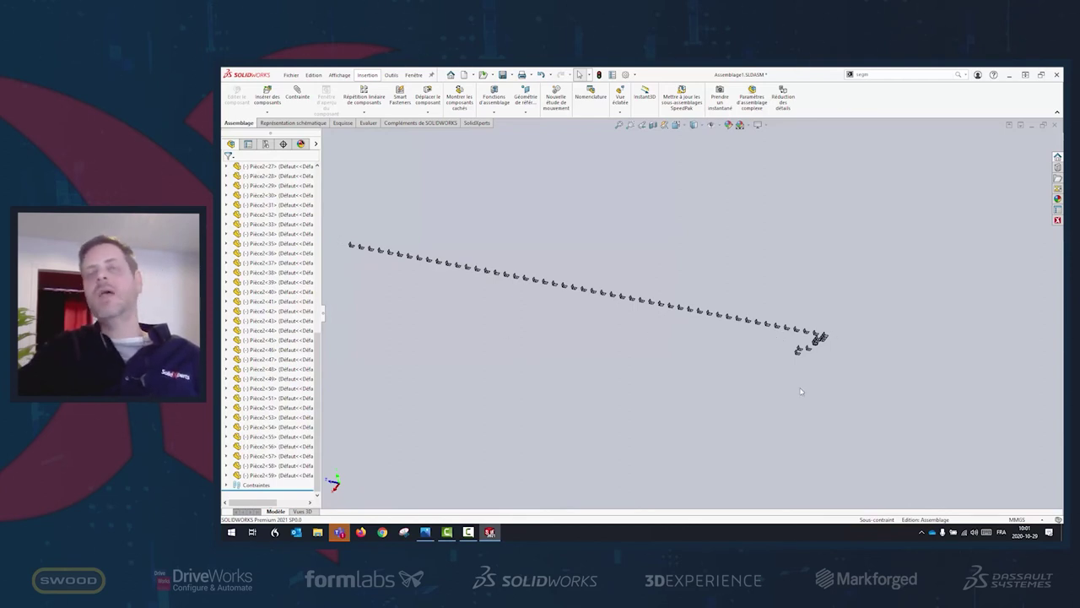
scroll(767, 335, down, 2)
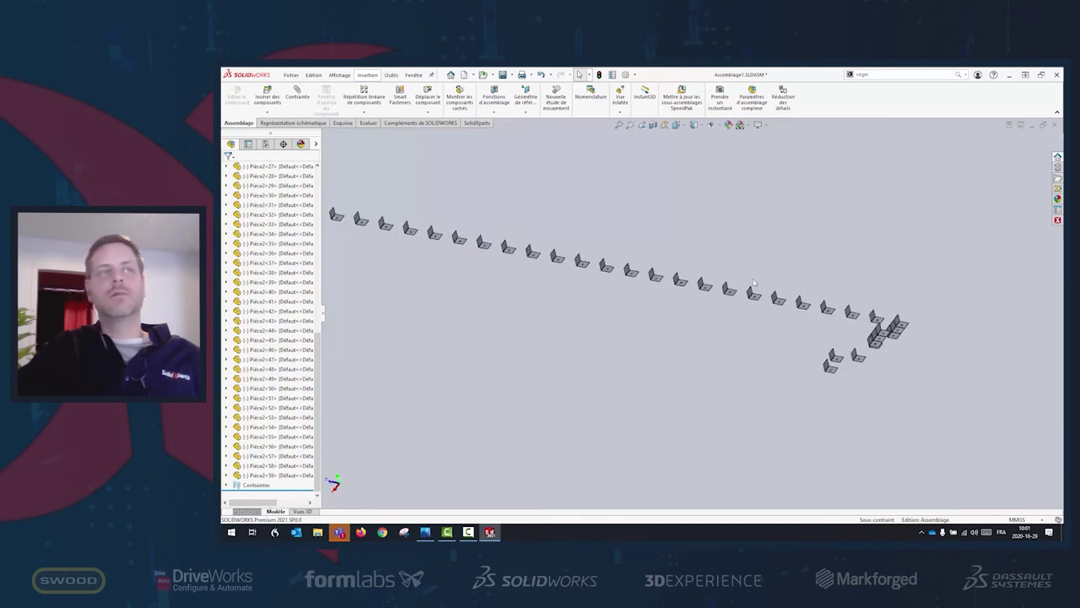
scroll(724, 390, up, 1)
scroll(723, 391, up, 2)
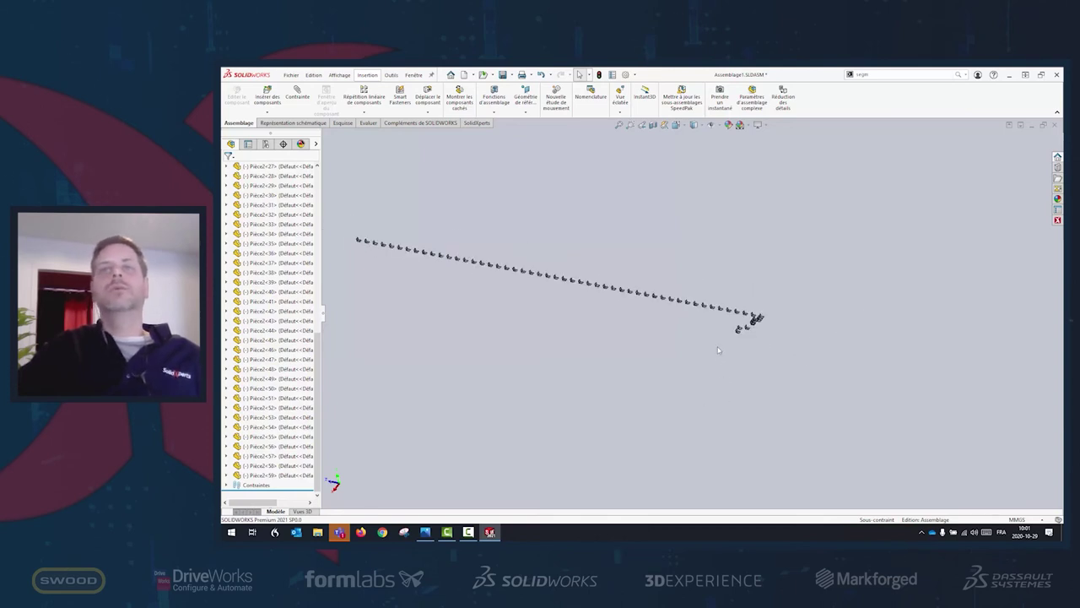
scroll(699, 330, down, 1)
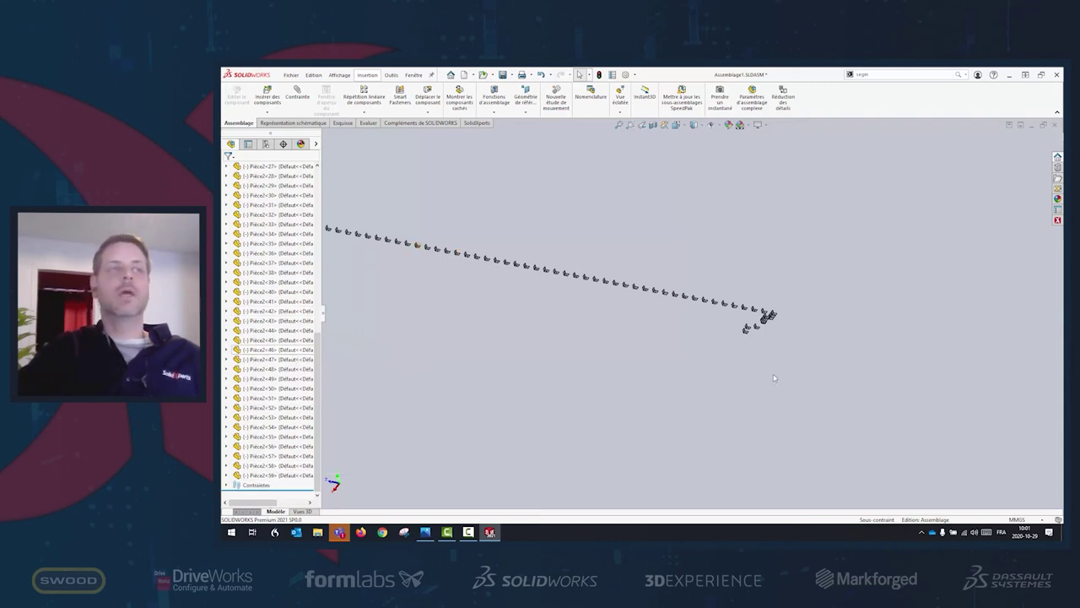
scroll(272, 292, up, 10)
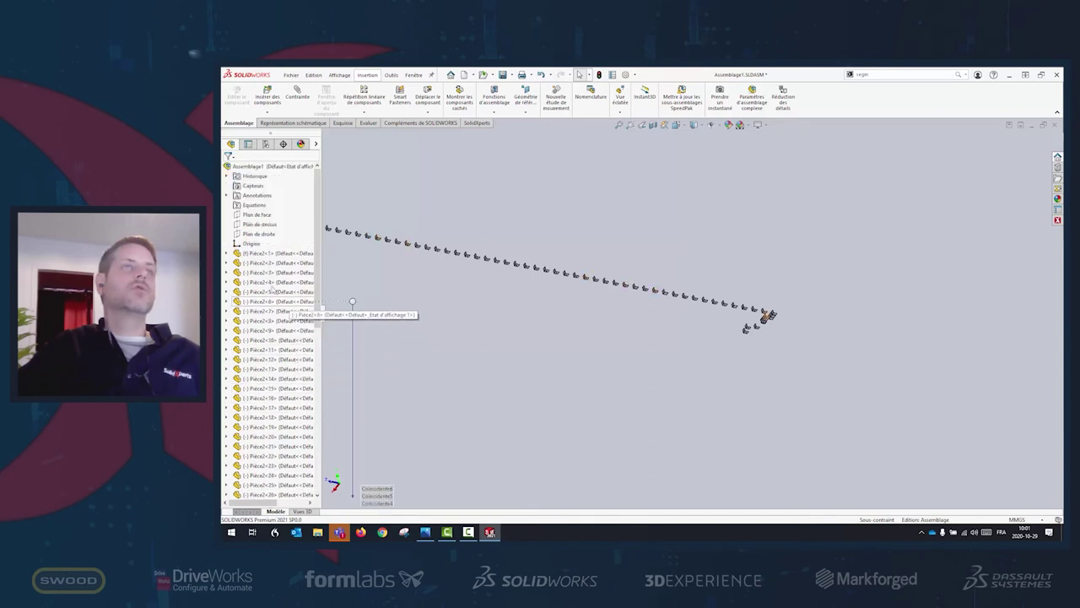
Zoom to the row's end and inspect loose bracket faces, including Pièce2<12>, leaving nothing selected
scroll(756, 297, down, 3)
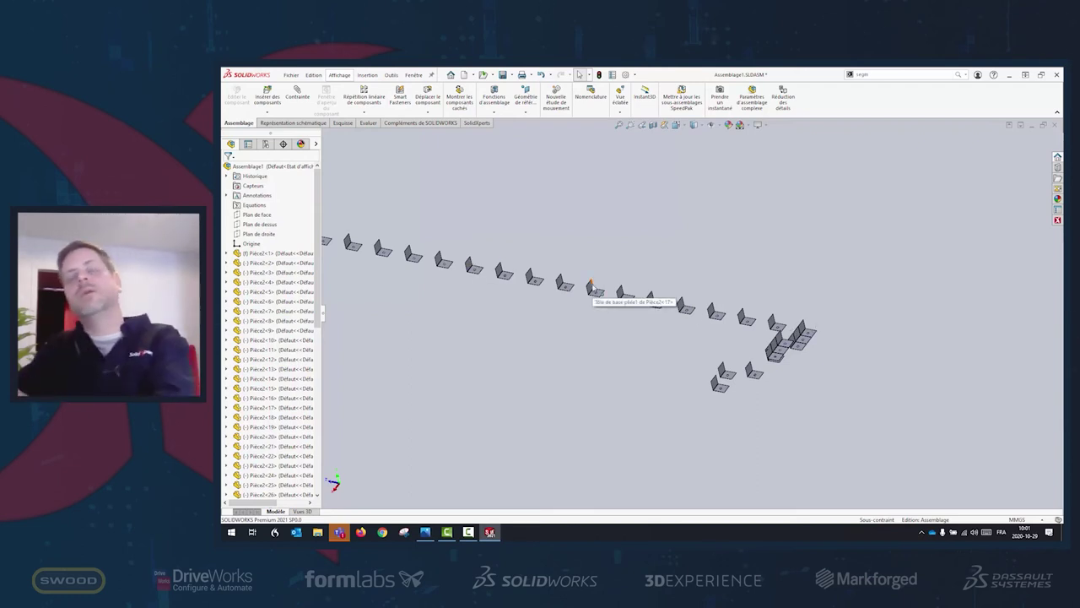
click(820, 255)
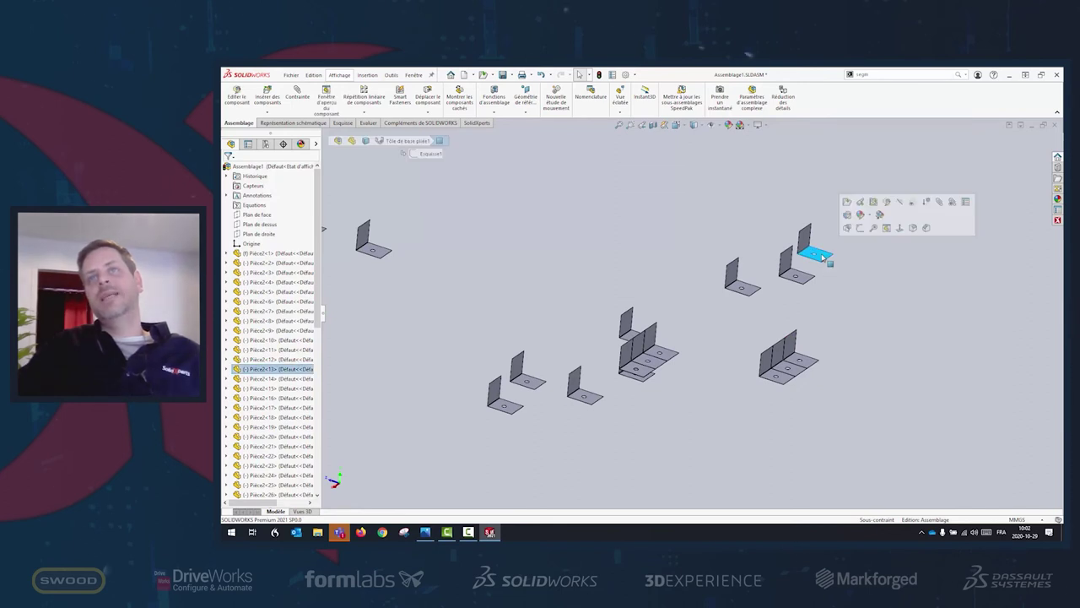
click(807, 363)
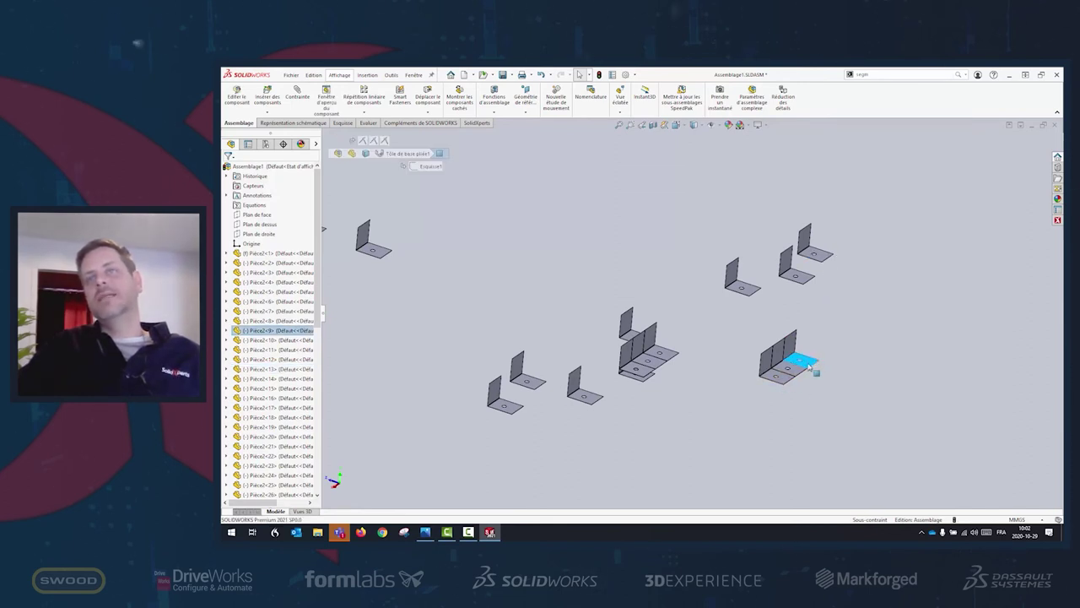
key(Escape)
click(807, 281)
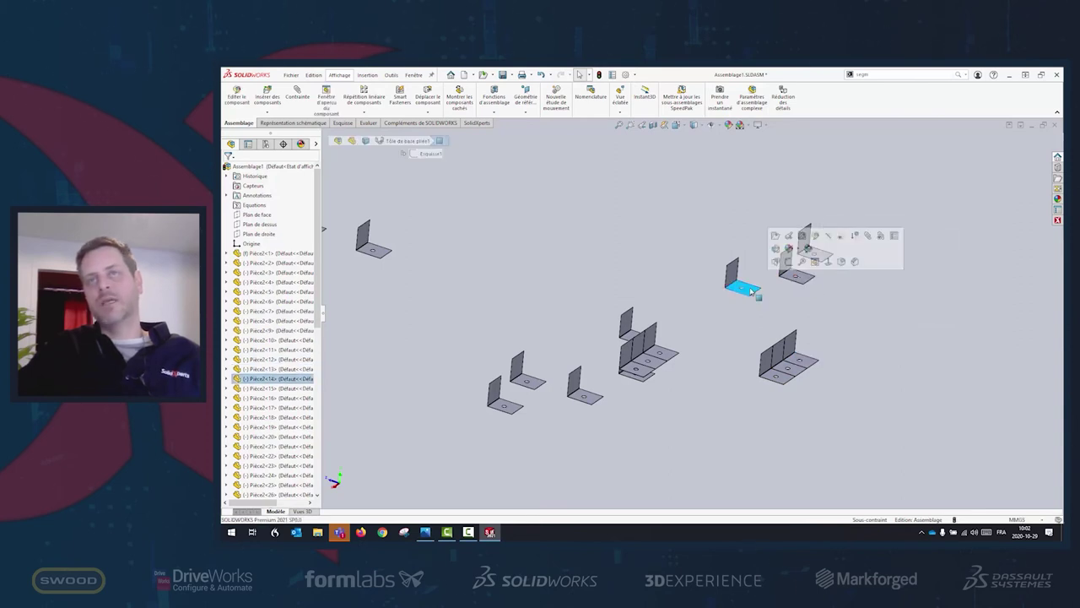
click(917, 382)
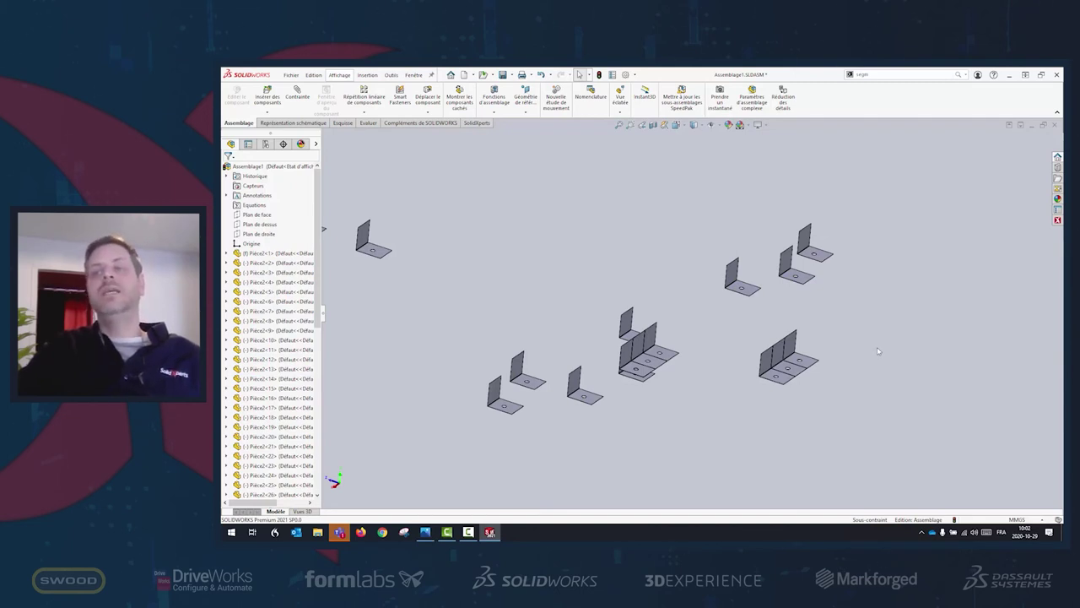
In multiple-mate mode, make Pièce2-13, -12 and -14 base faces coincident with Pièce2-9's base face
click(298, 100)
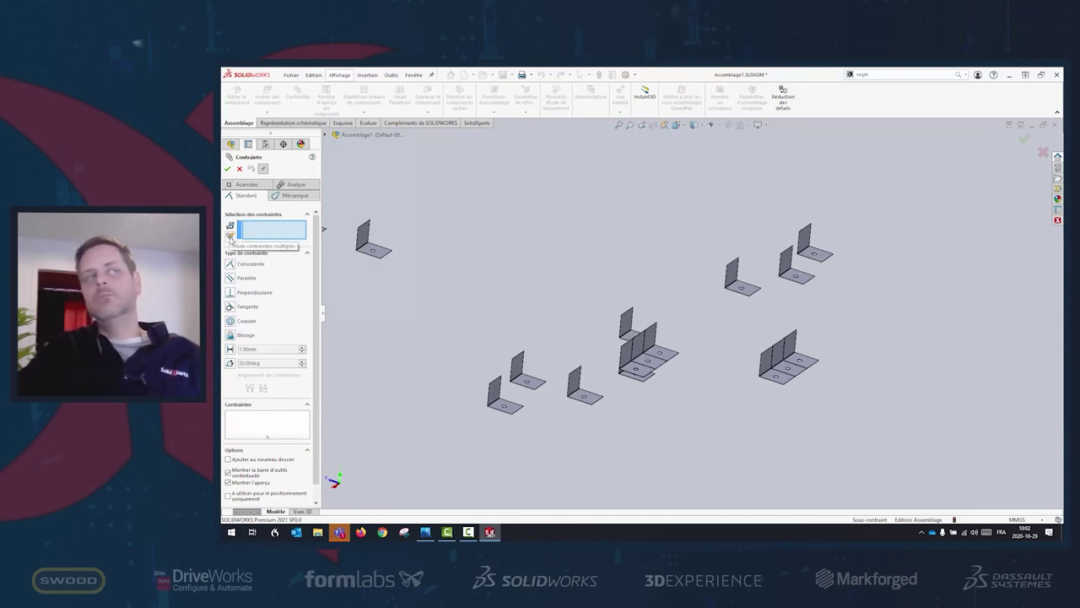
click(230, 238)
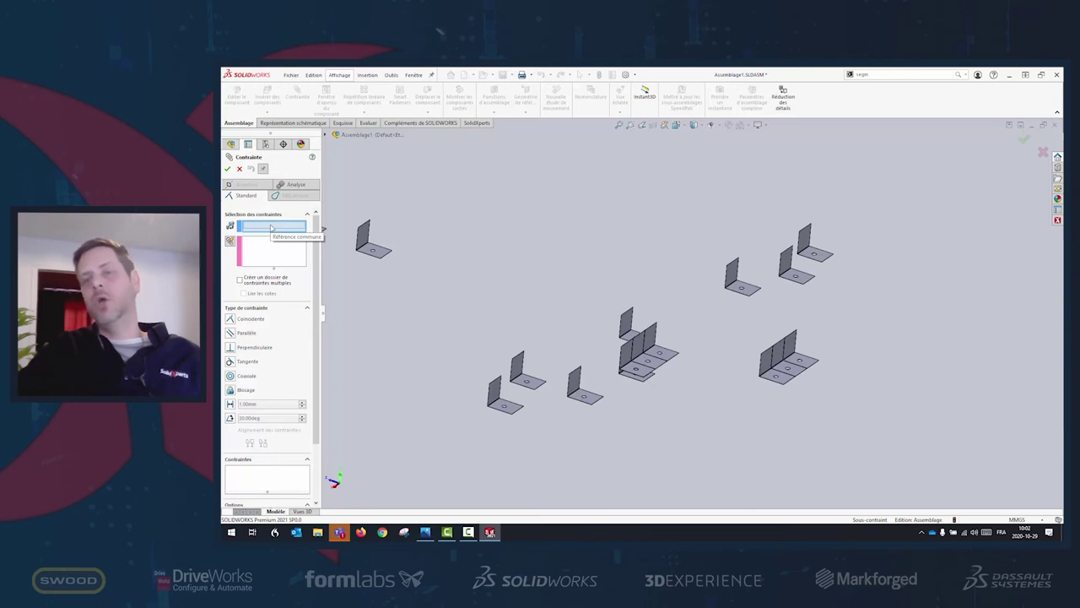
click(809, 363)
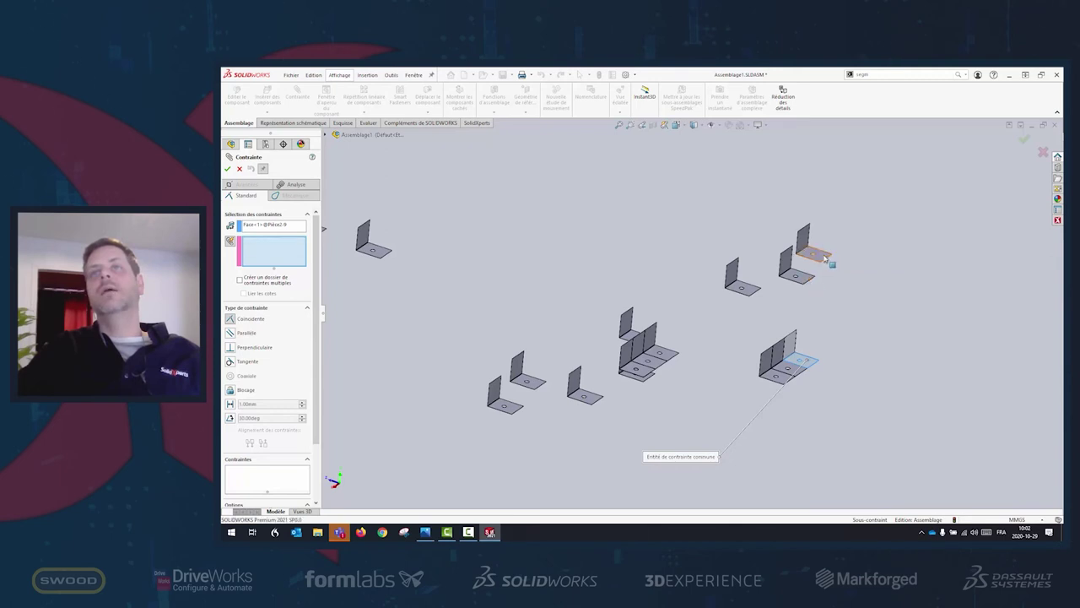
click(825, 257)
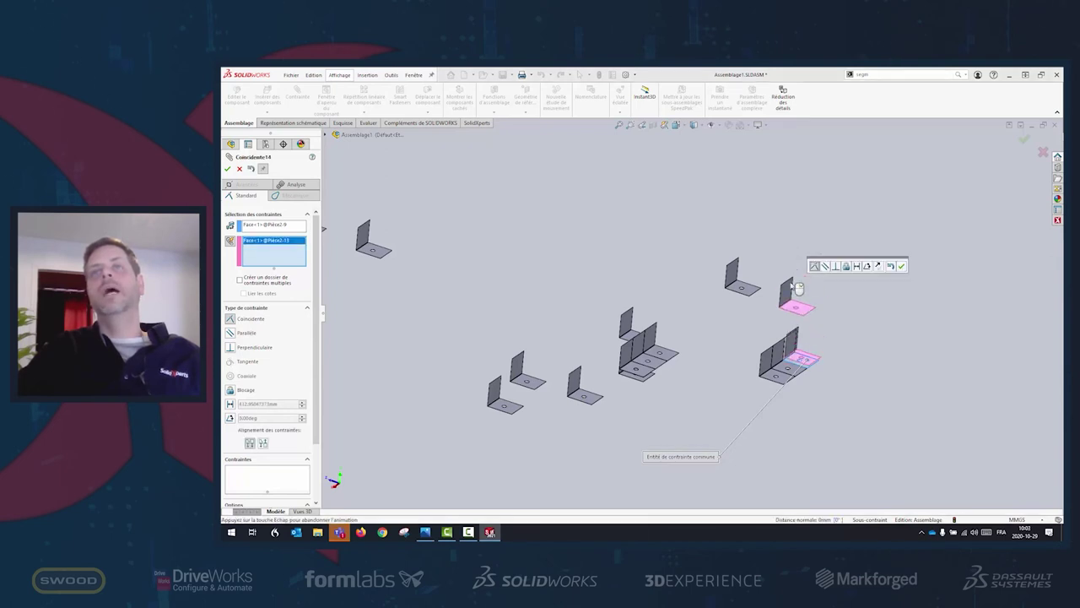
click(751, 291)
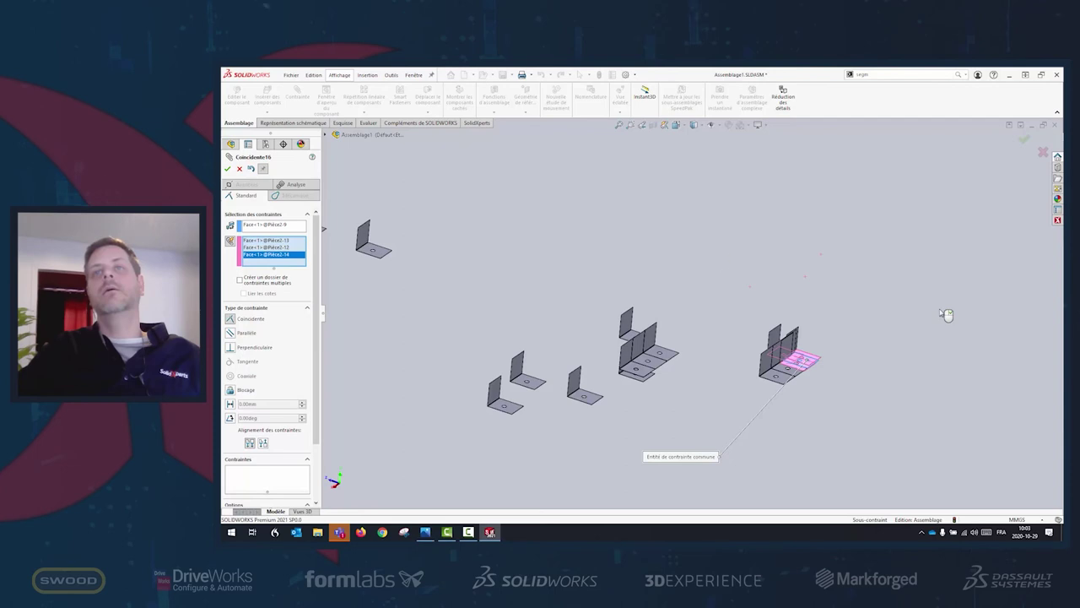
right_click(946, 316)
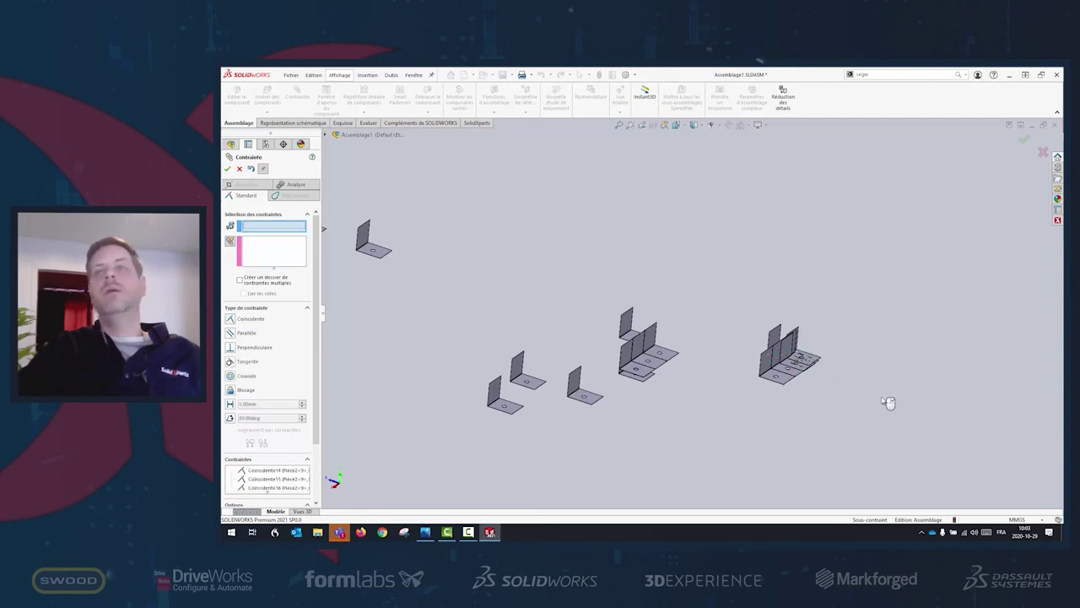
click(228, 169)
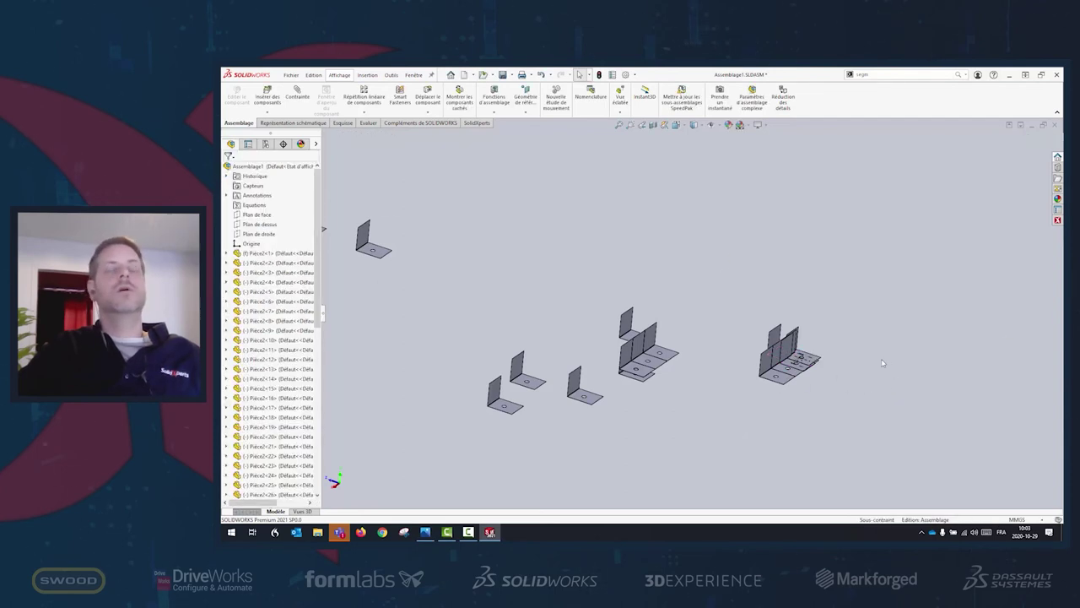
Drag Pièce2<13> and Pièce2<14> out of the stack and shift the joined bracket group aside
scroll(783, 357, down, 5)
scroll(783, 356, up, 3)
scroll(781, 354, down, 3)
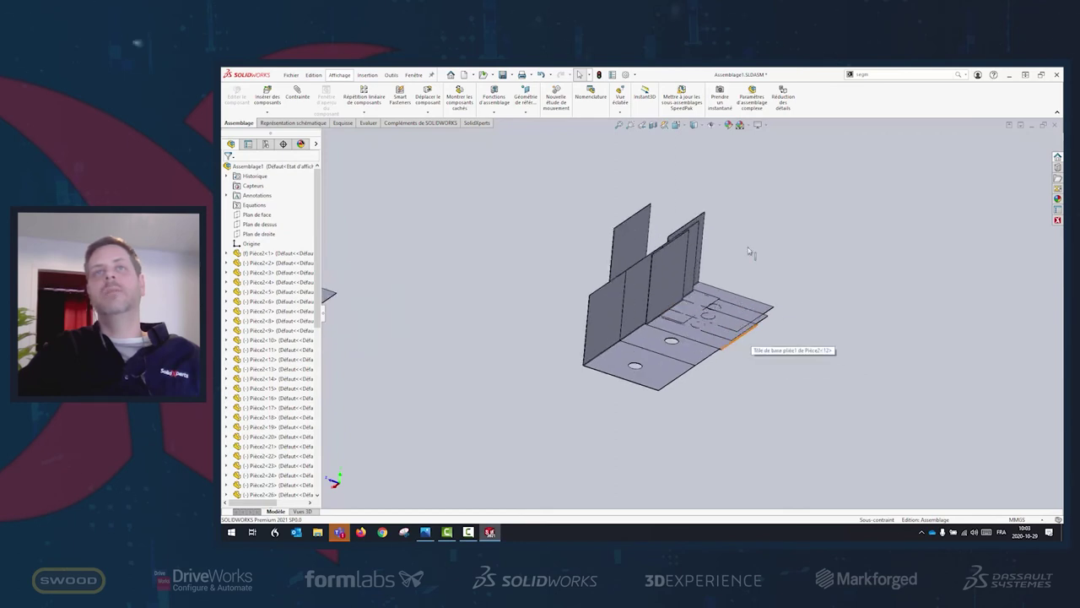
drag(703, 223, 962, 176)
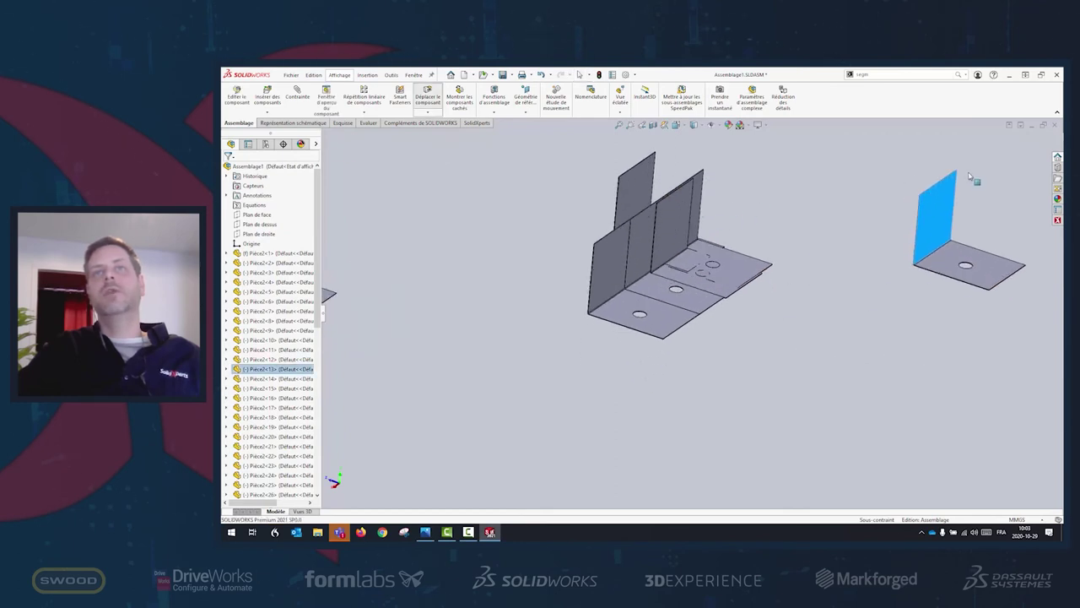
drag(637, 193, 802, 198)
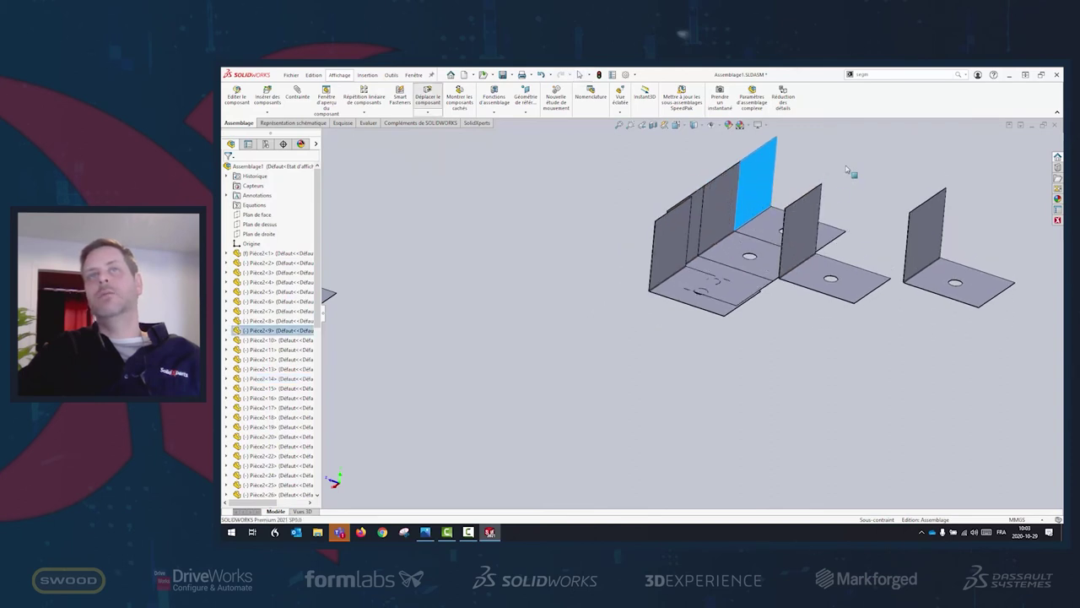
drag(851, 174, 682, 276)
key(Escape)
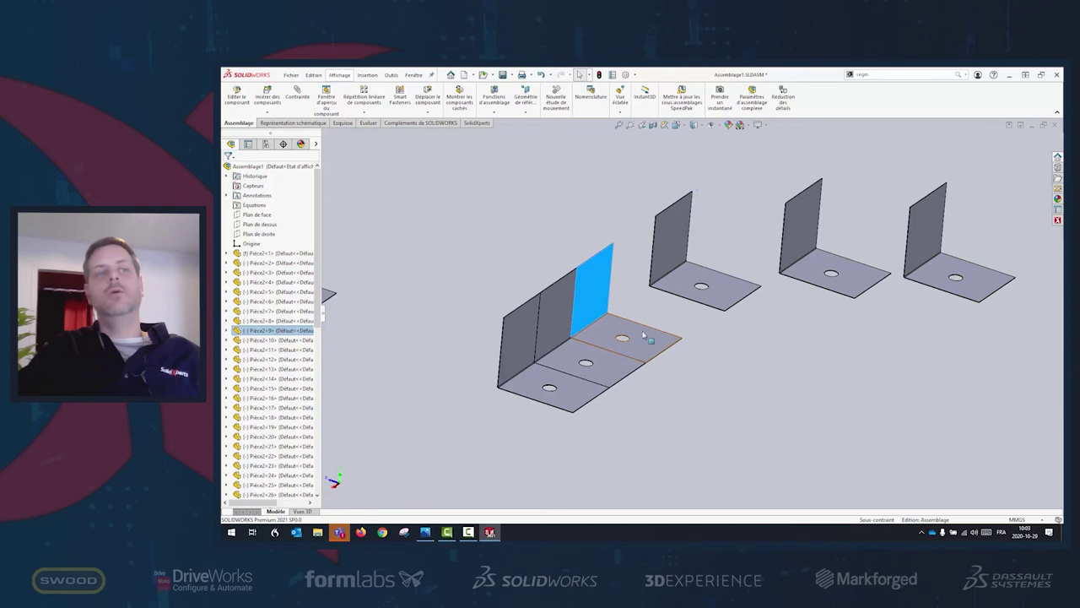
Expand the Contraintes mate list in the assembly tree
scroll(253, 405, down, 3)
scroll(254, 439, down, 4)
scroll(250, 478, down, 4)
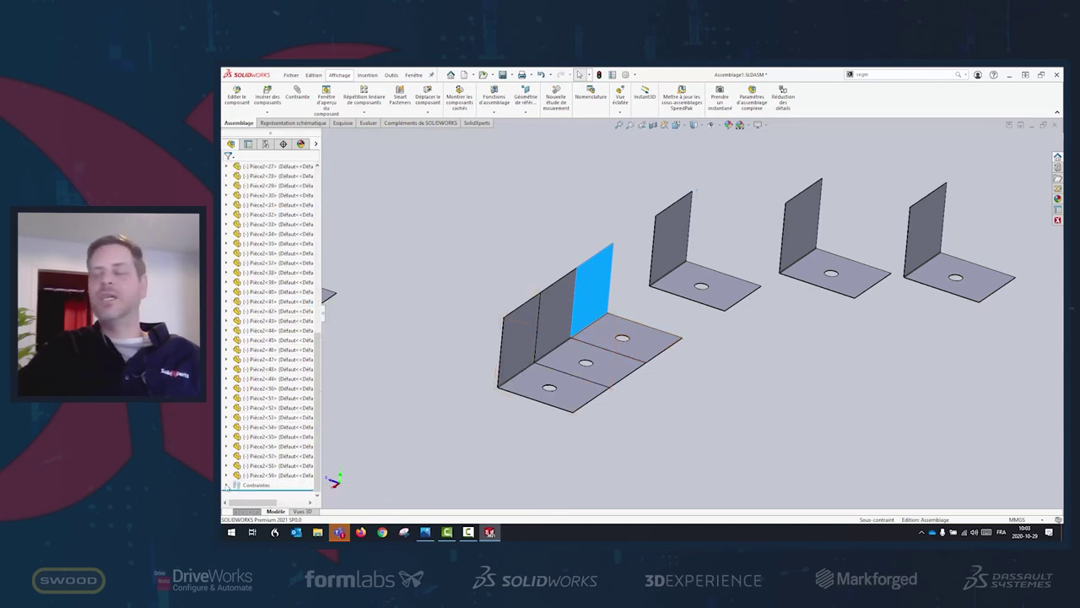
click(226, 485)
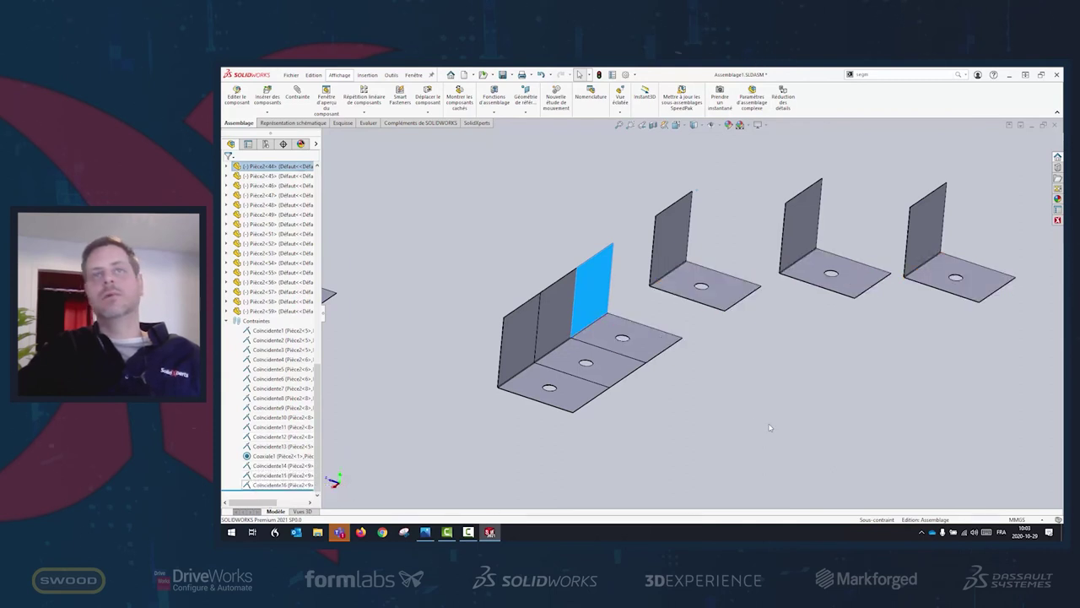
Select the base faces of the first and fourth brackets for the next mate
click(726, 294)
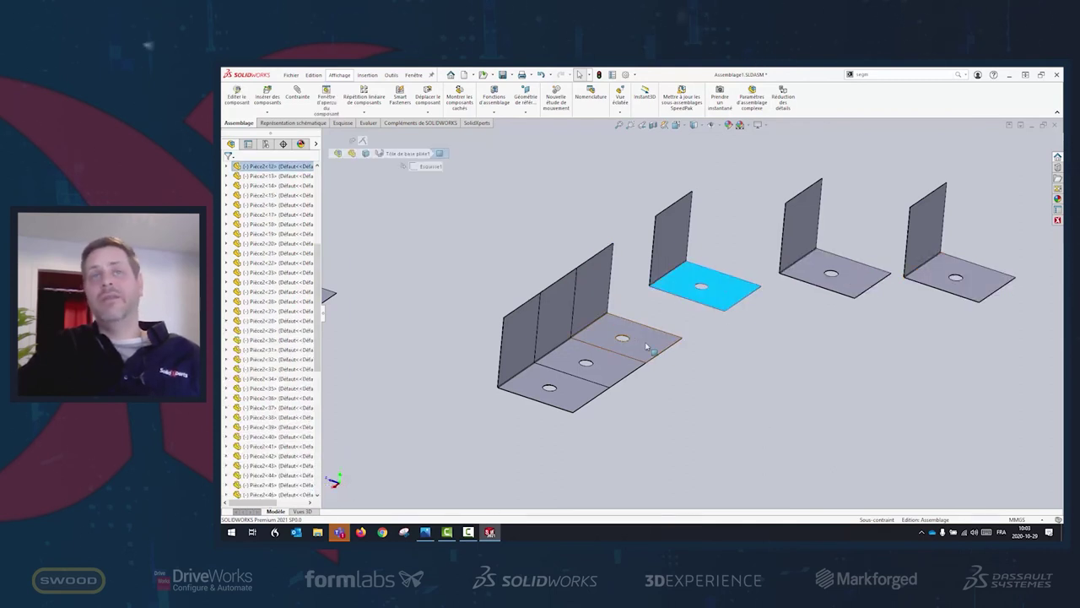
ctrl+click(643, 348)
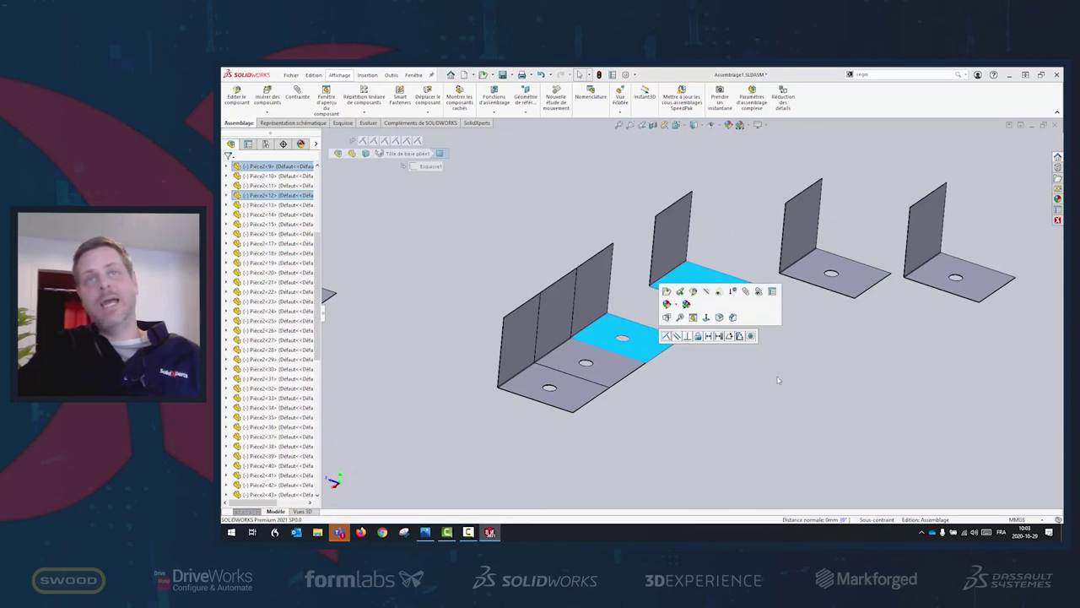
ctrl+click(701, 282)
ctrl+click(857, 284)
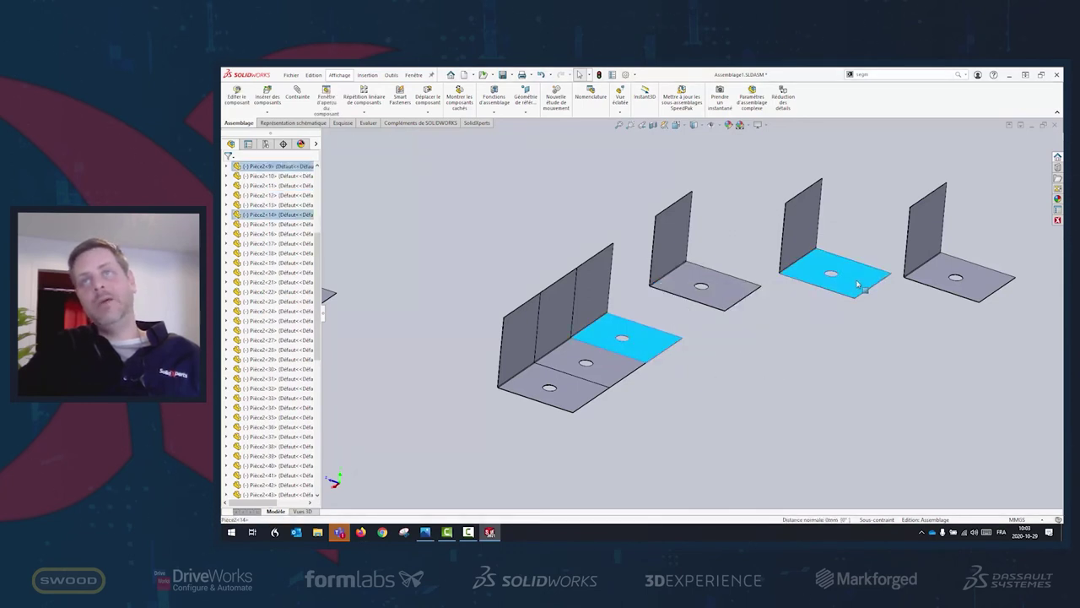
ctrl+click(861, 282)
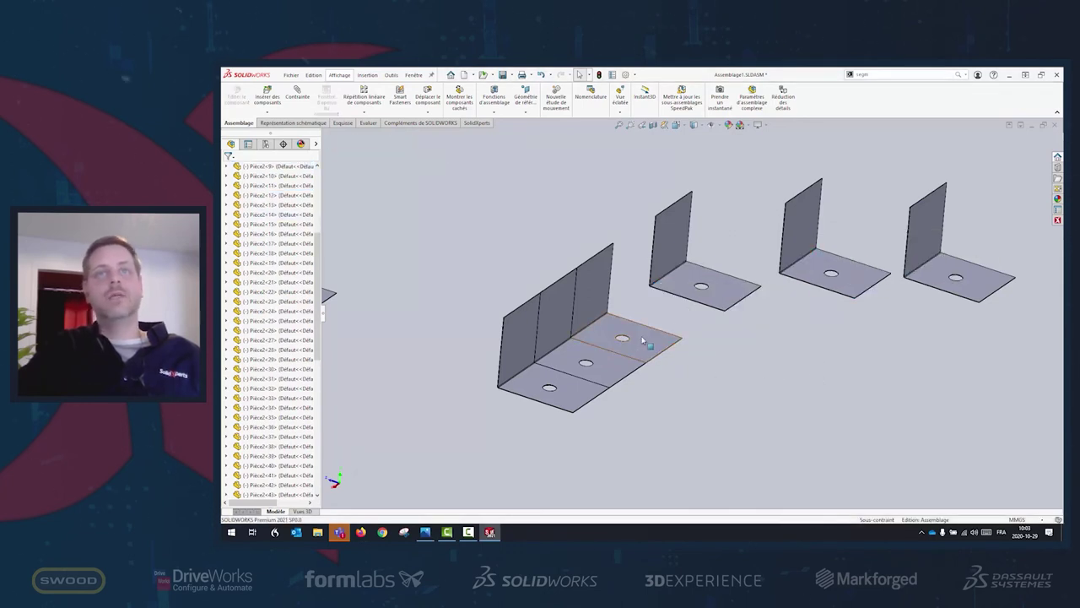
ctrl+click(941, 291)
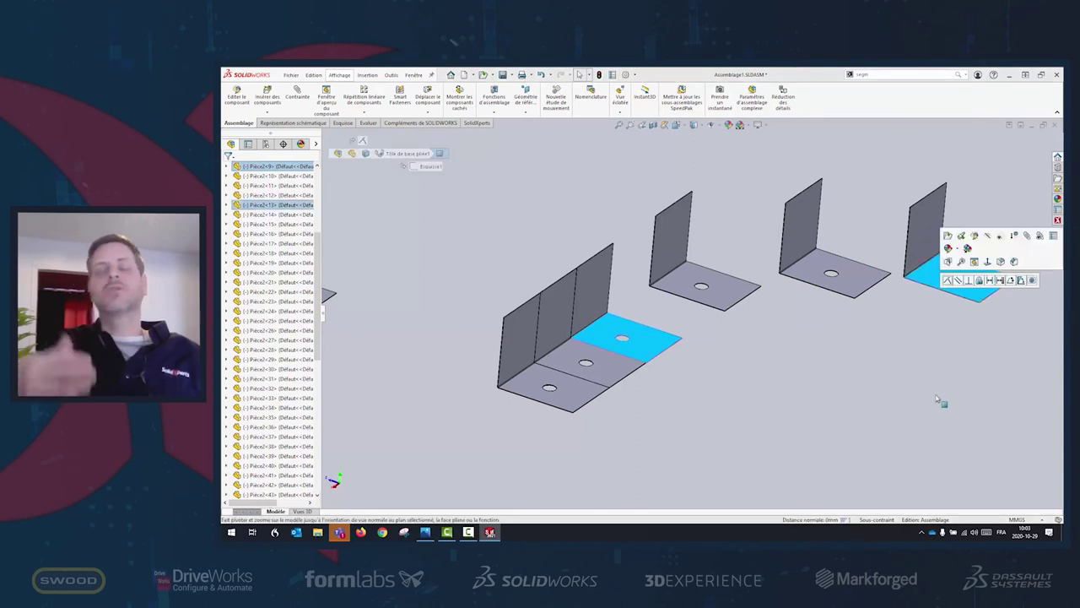
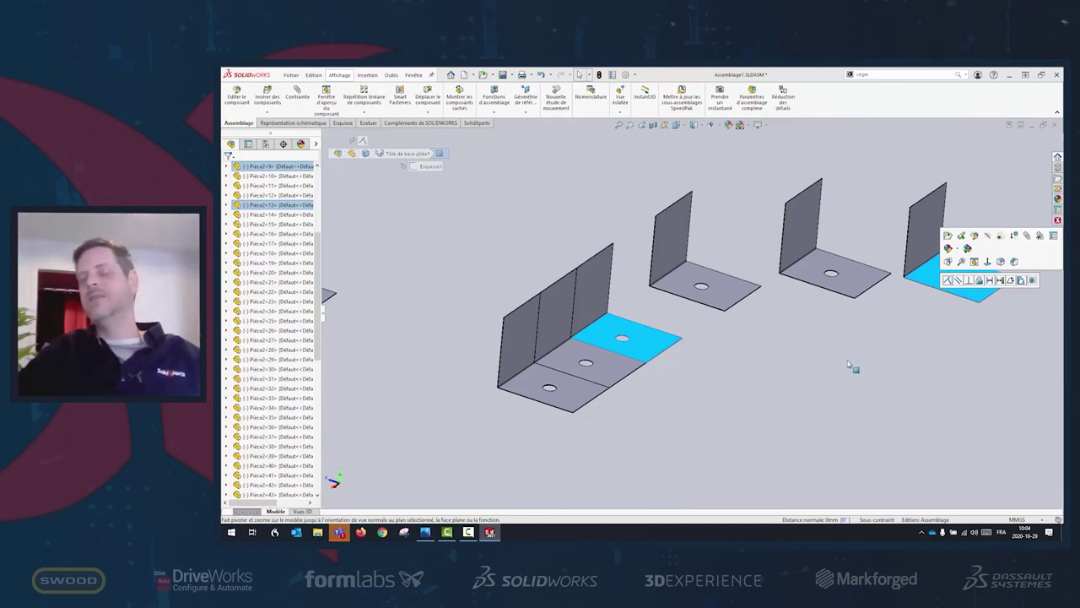
Select flanges Pièce2<8>, <9> and <10>, then try the context menu on Pièce2<9> alone
click(837, 386)
scroll(837, 385, down, 5)
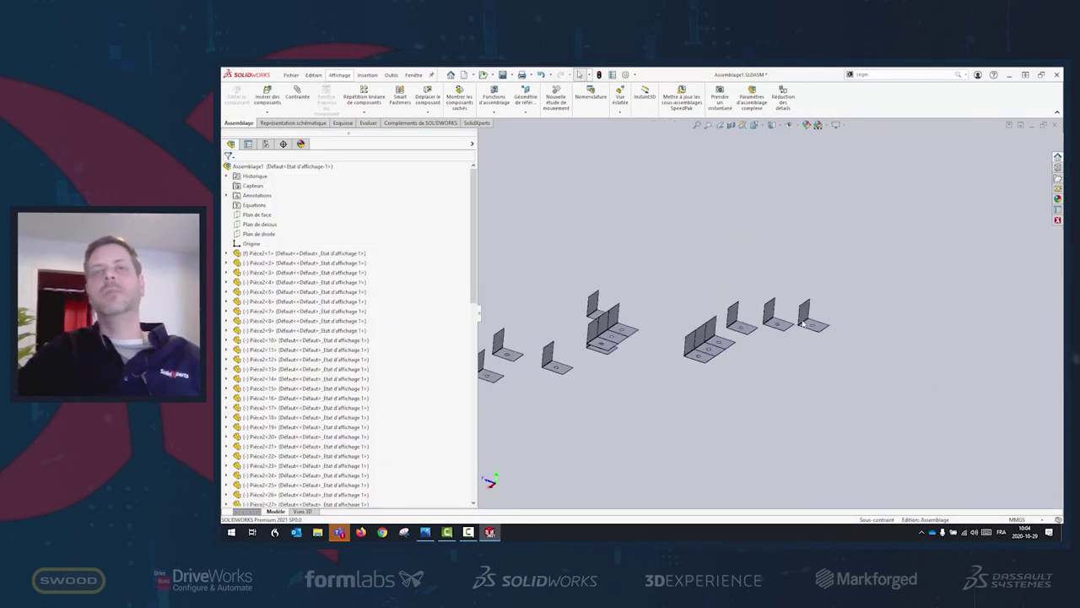
scroll(747, 348, up, 4)
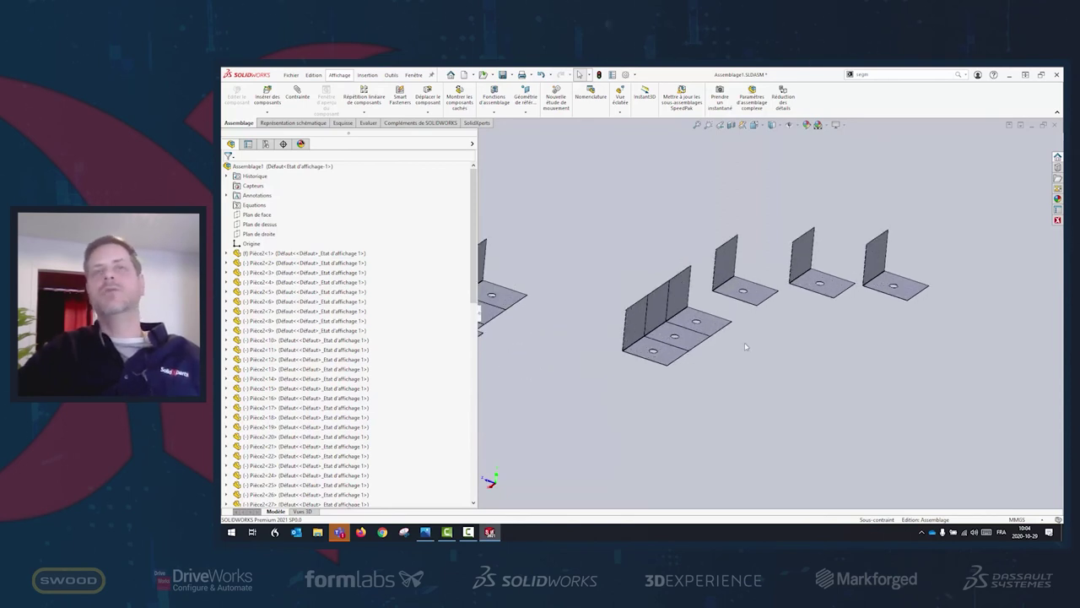
click(679, 297)
ctrl+click(659, 308)
ctrl+click(637, 325)
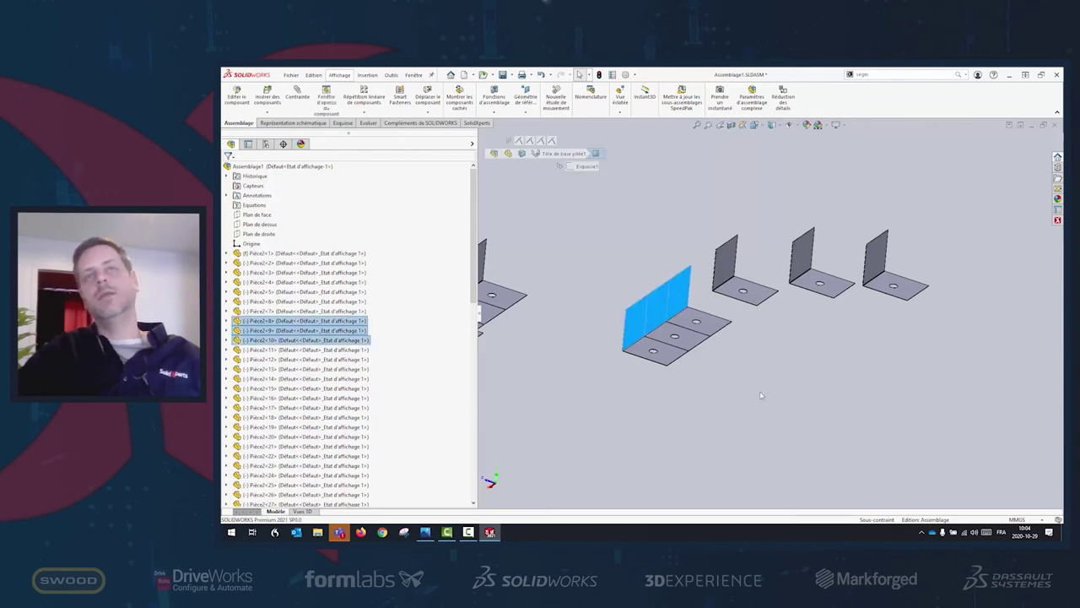
click(308, 331)
right_click(308, 330)
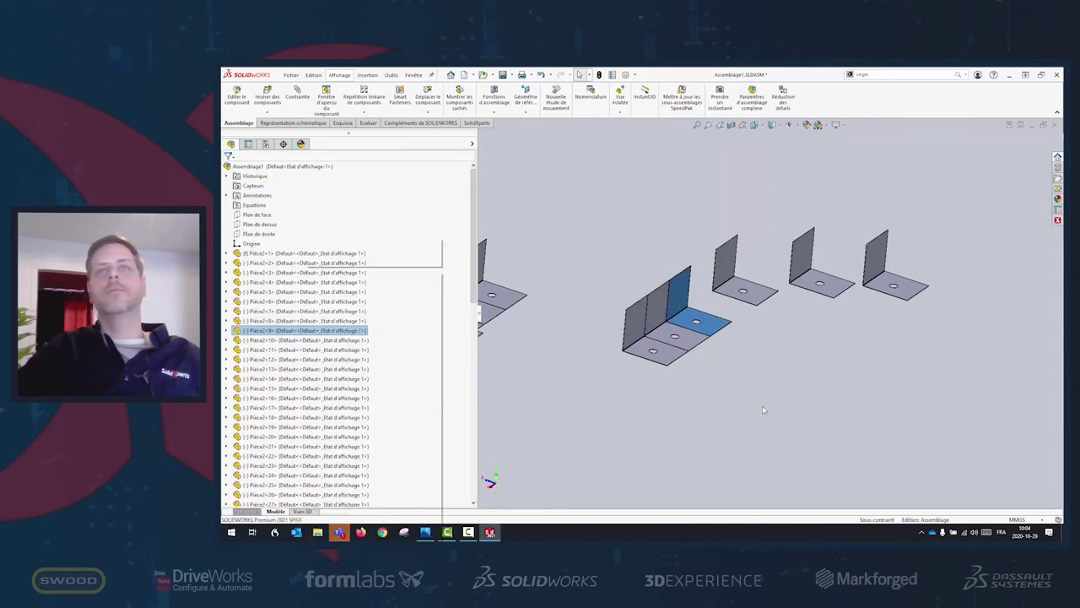
key(Escape)
Reselect the three flanges Pièce2<8>, <9> and <10> and open their shared context menu
click(671, 297)
ctrl+click(650, 314)
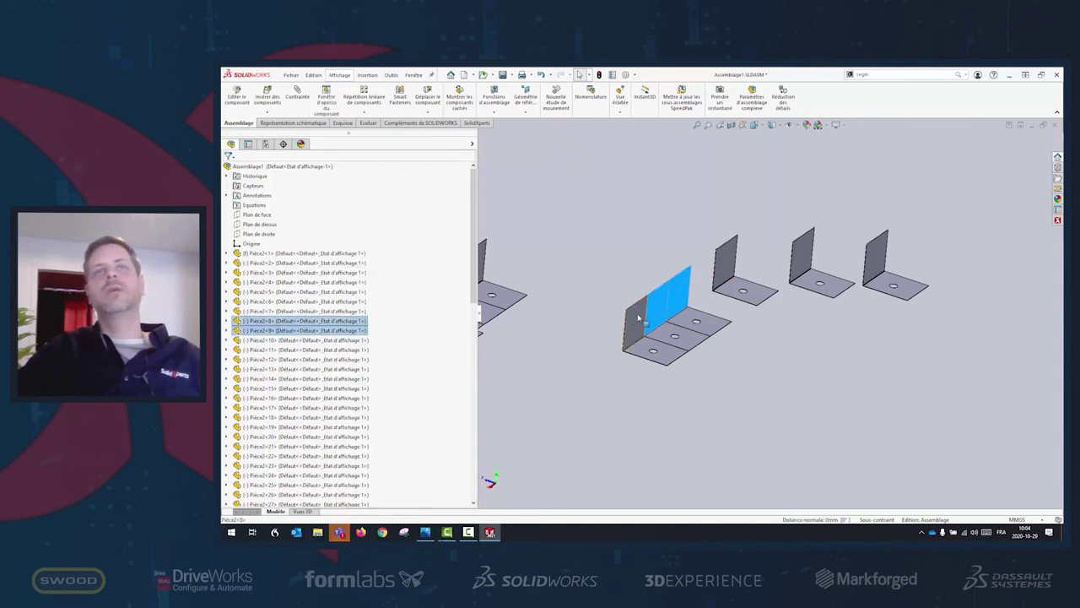
ctrl+click(636, 318)
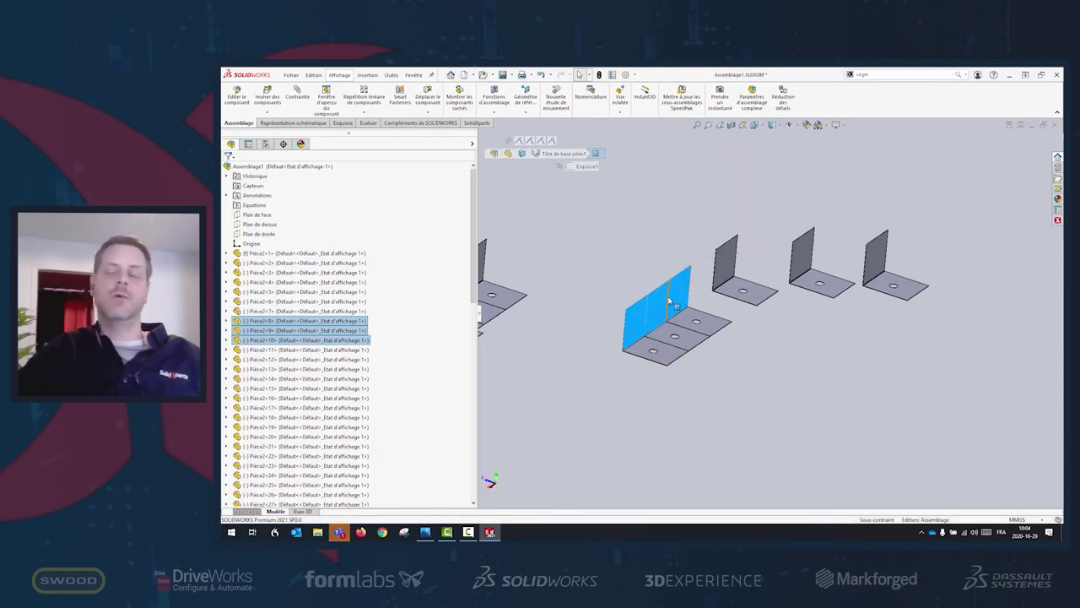
click(831, 392)
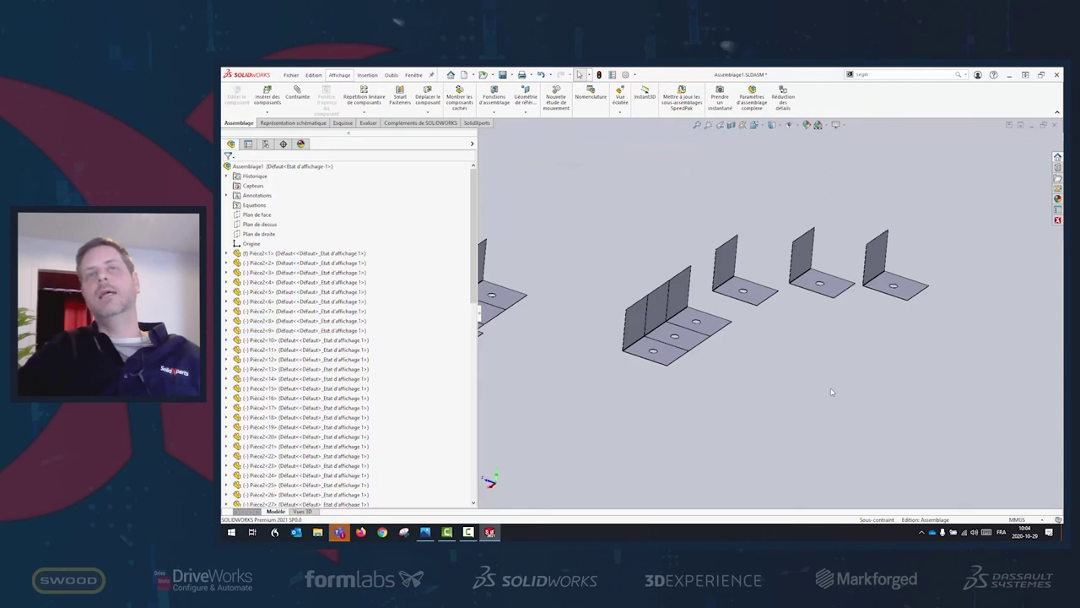
click(637, 328)
ctrl+click(660, 311)
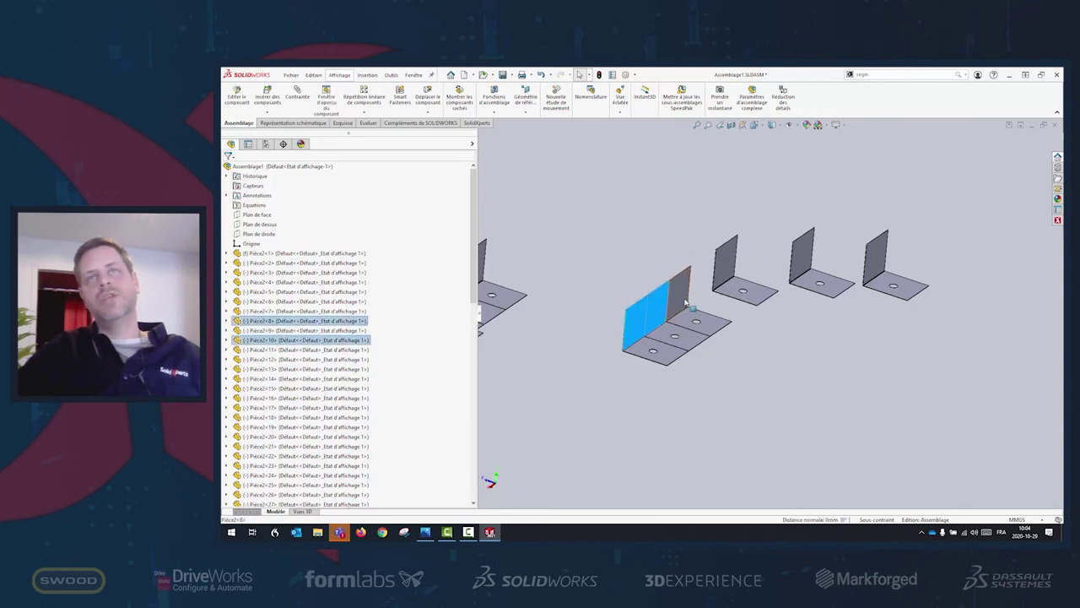
ctrl+click(680, 300)
right_click(680, 301)
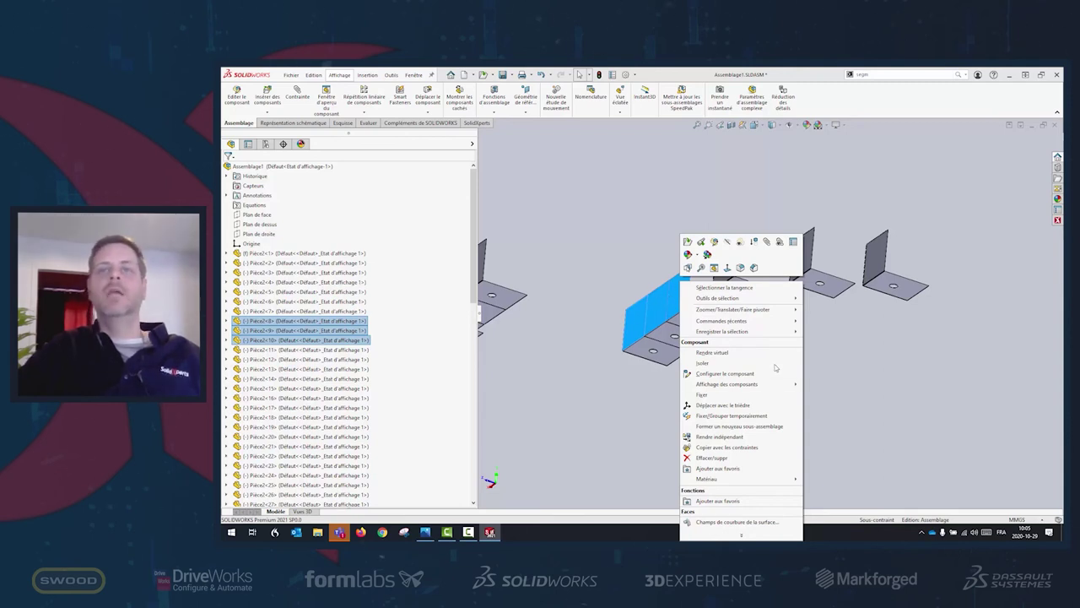
Save the three selected flanges as a new selection set from the expanded context menu
click(730, 534)
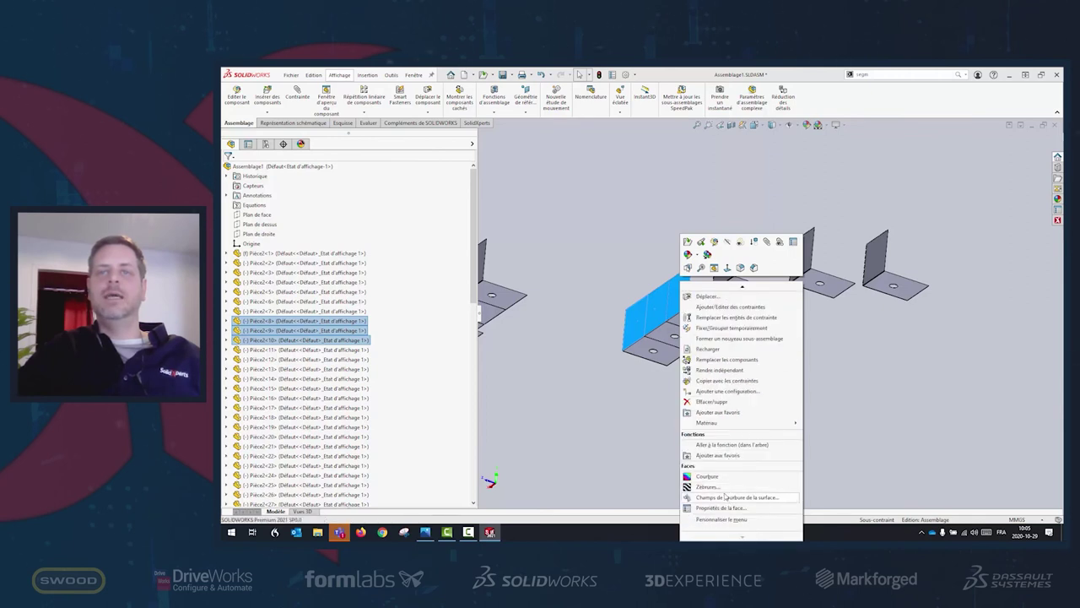
scroll(715, 336, up, 2)
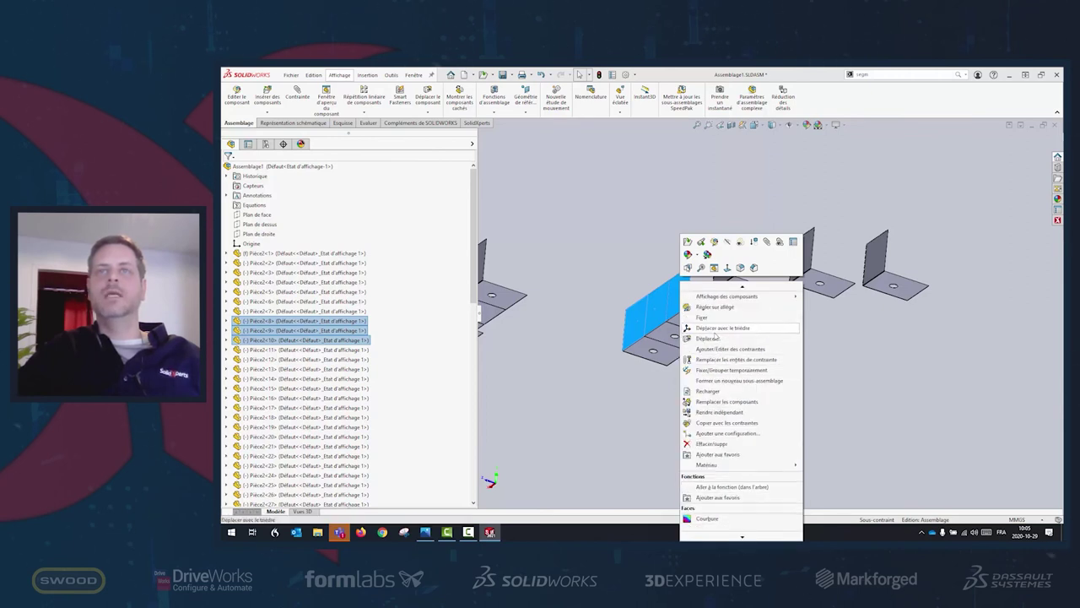
scroll(716, 337, up, 2)
scroll(718, 338, up, 3)
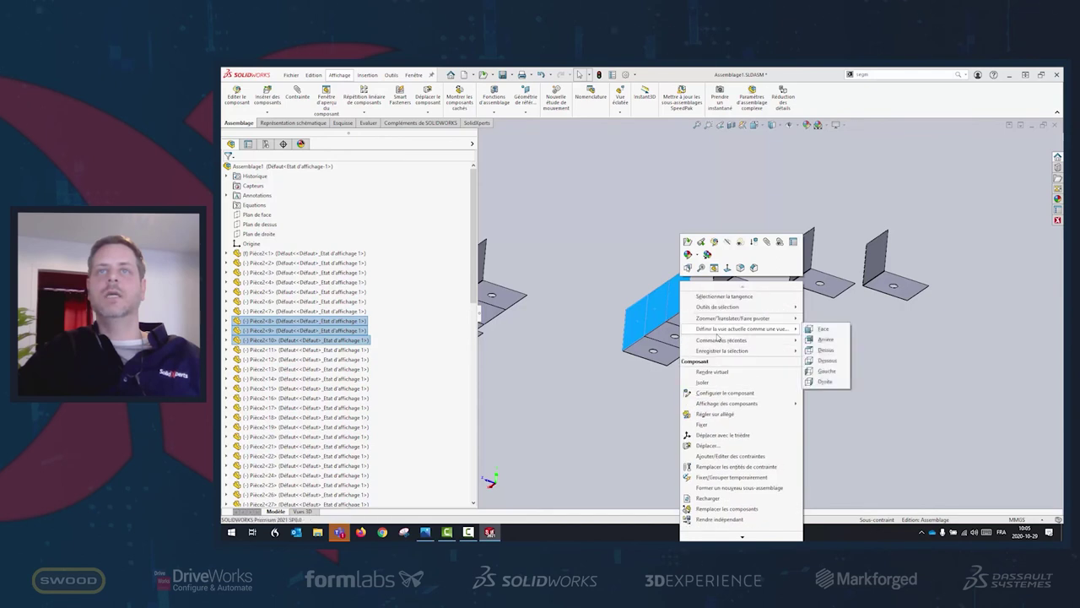
mouse_move(721, 351)
click(864, 351)
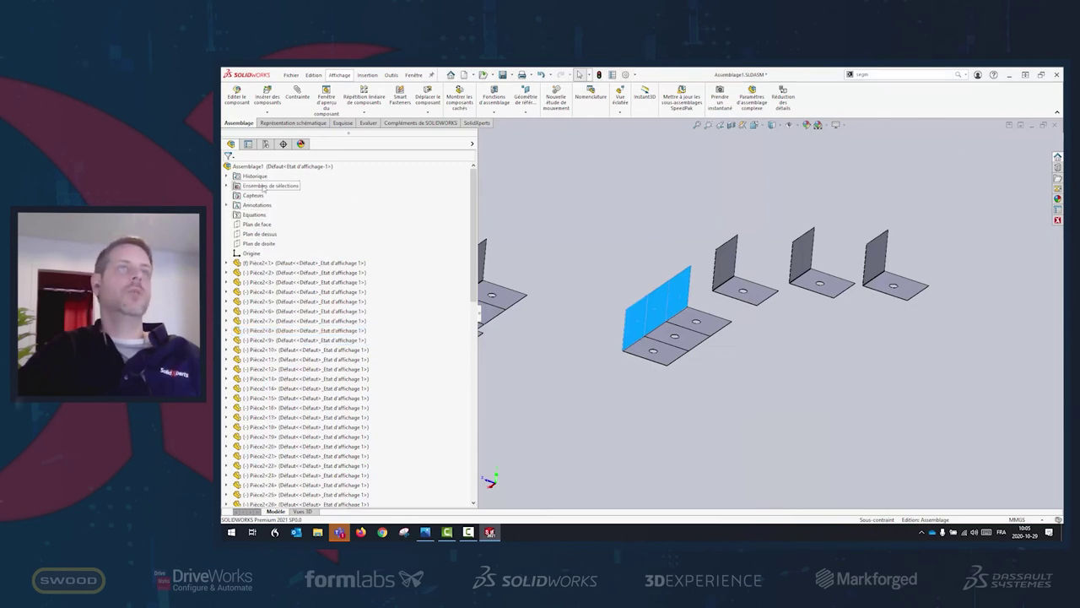
Expand Ensembles de sélections and reselect the flanges from Ensemble de sélections1
click(675, 207)
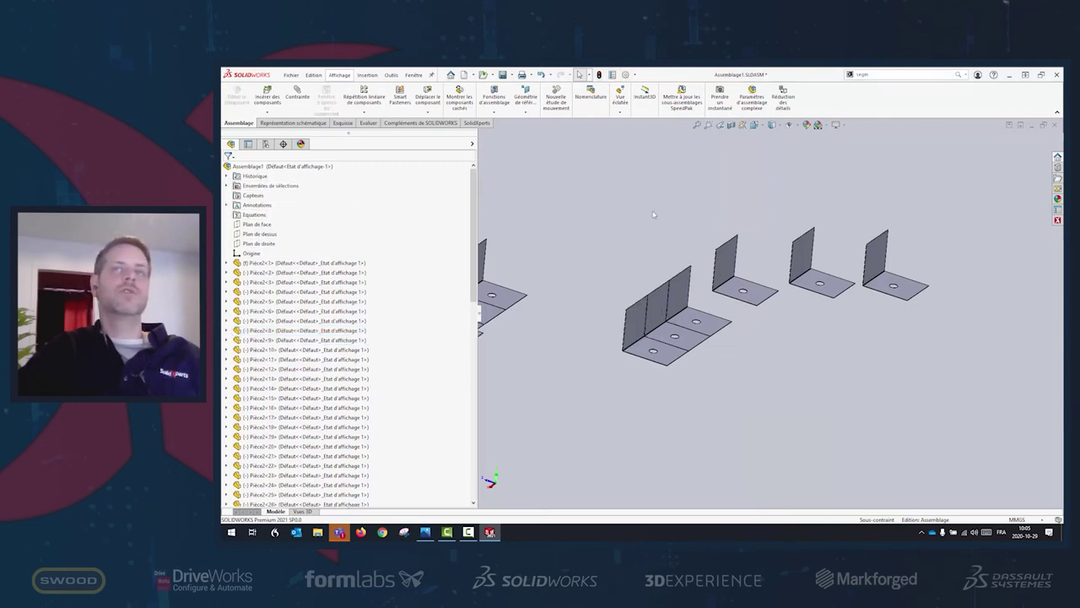
click(227, 185)
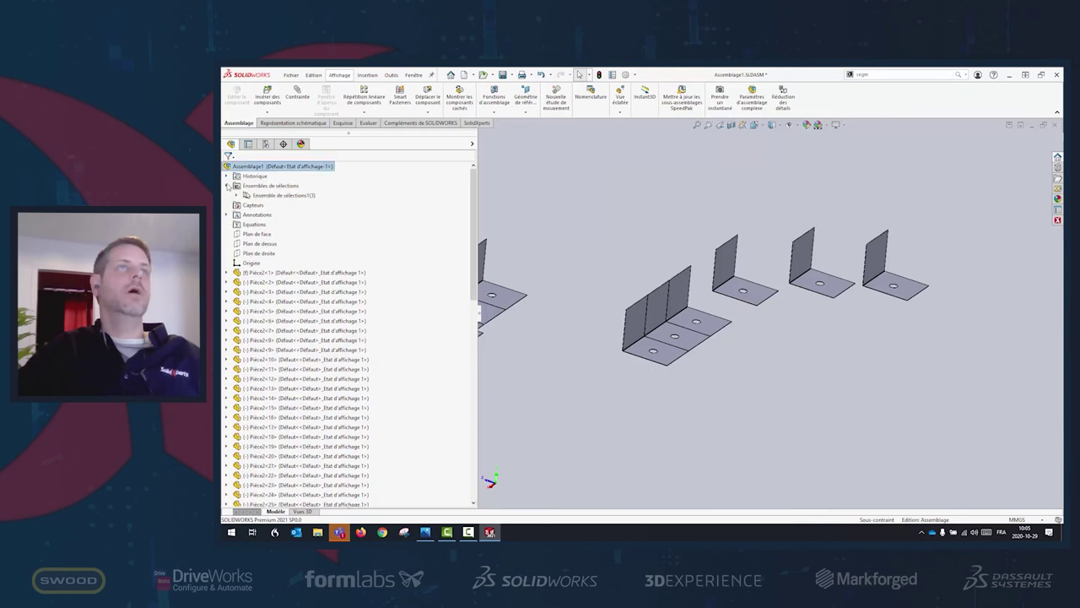
click(277, 196)
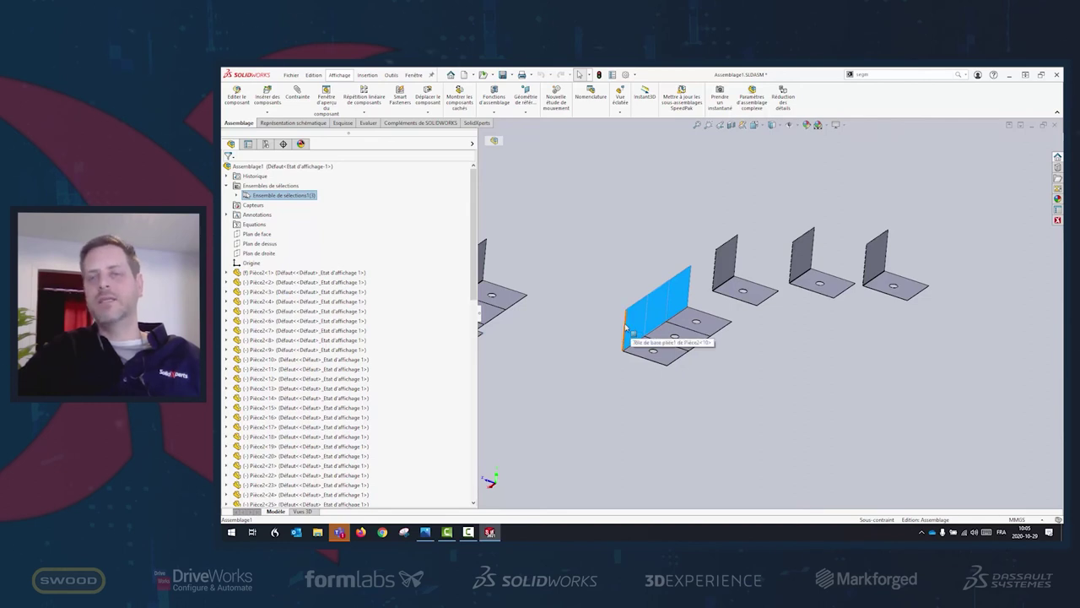
click(817, 417)
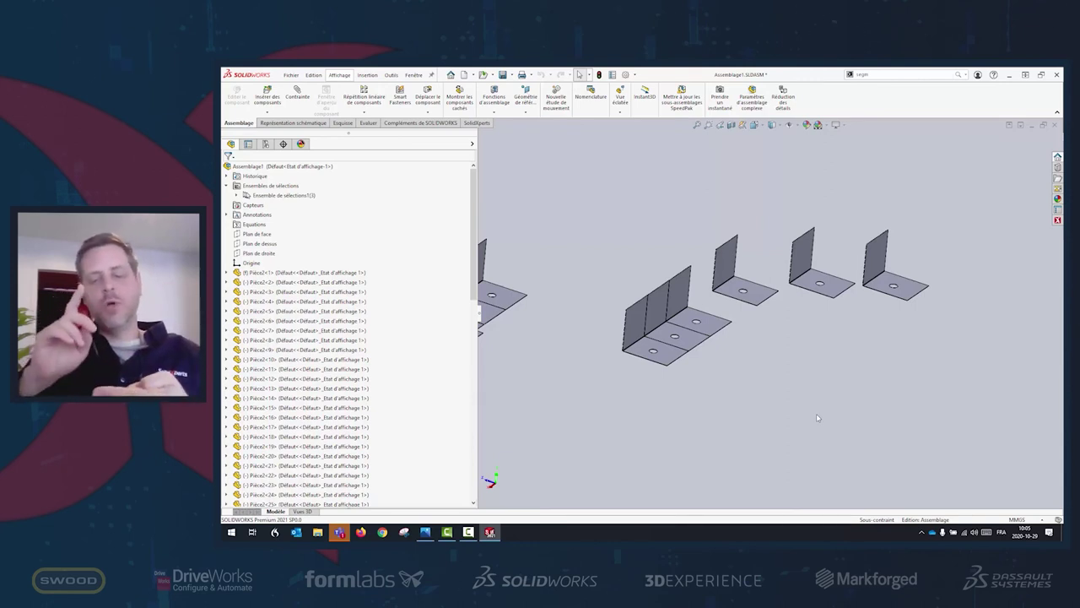
key(Down)
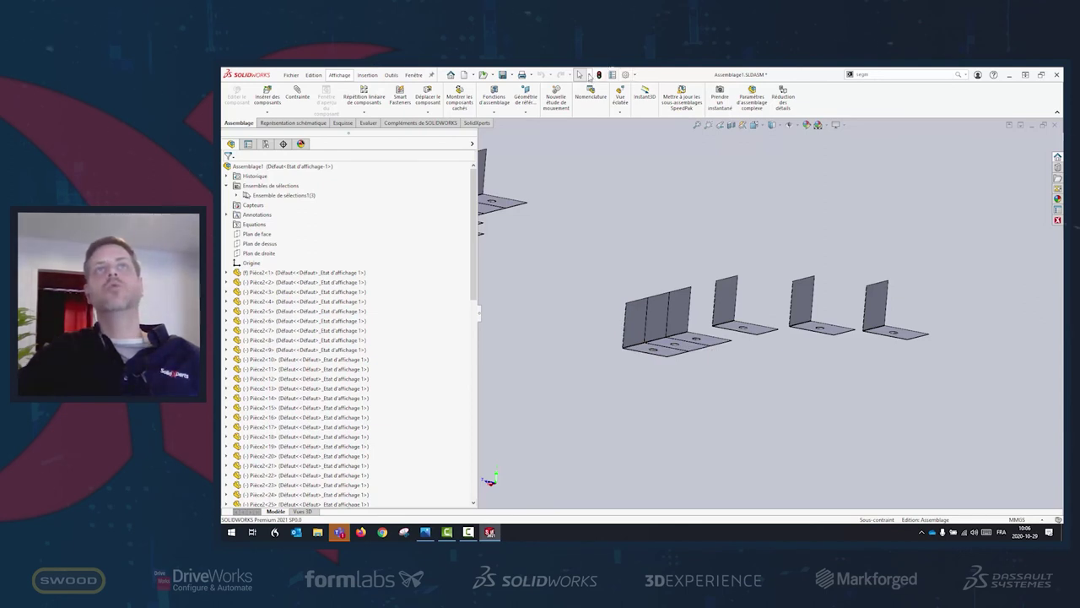
Pick bracket Pièce2<10> and bring up the Select tool's advanced options list
click(589, 76)
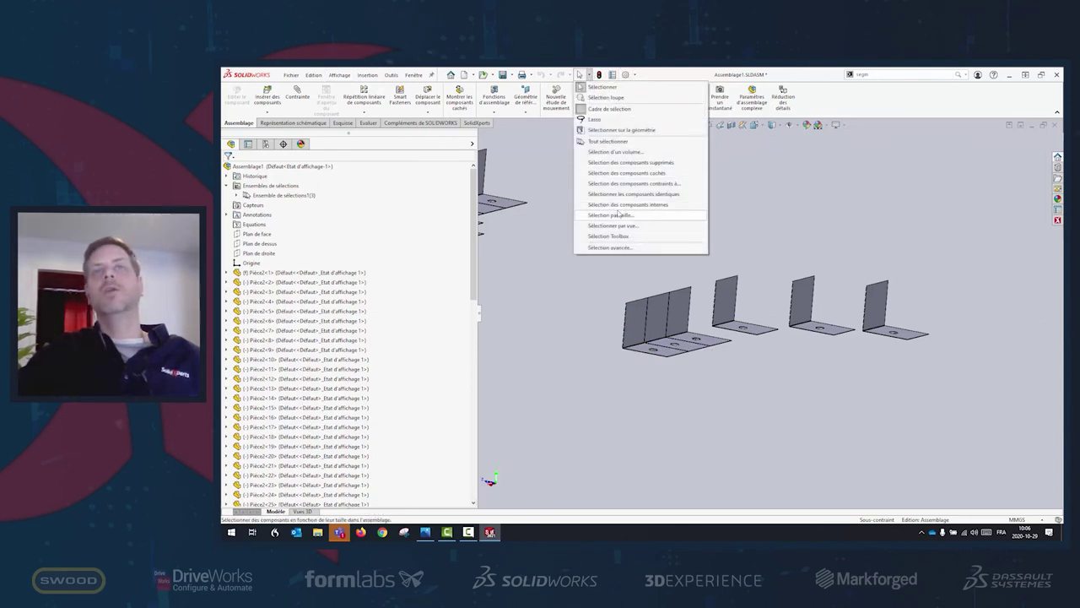
click(589, 76)
click(589, 76)
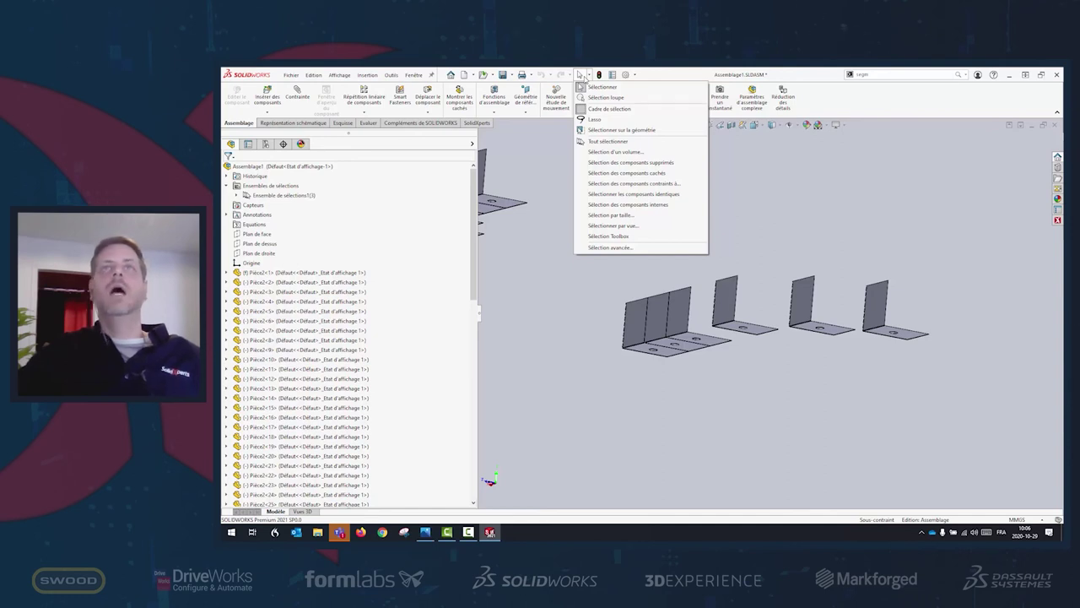
click(802, 179)
scroll(713, 300, up, 3)
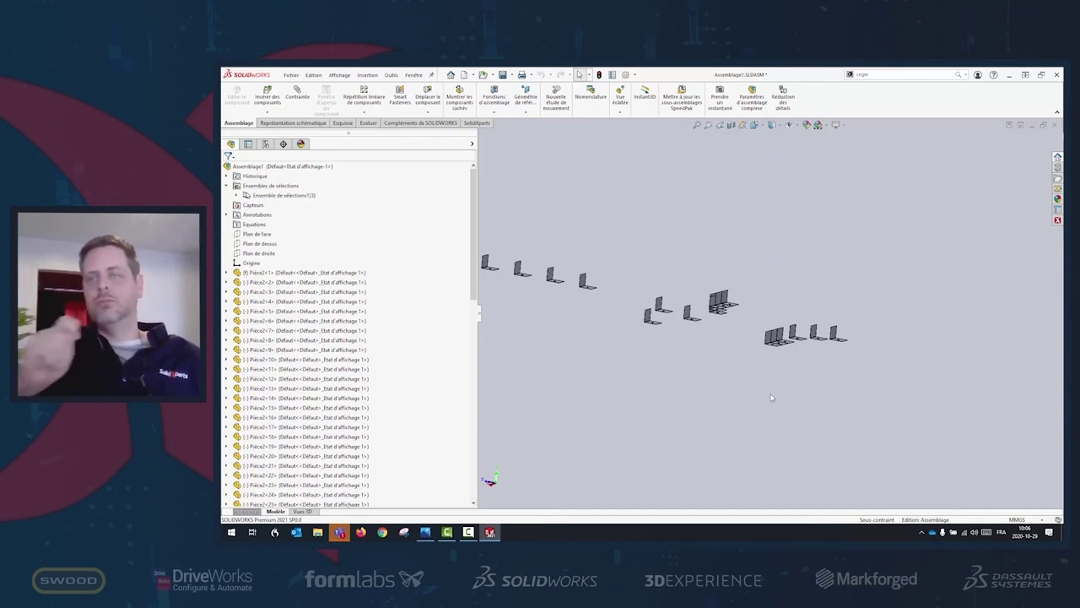
scroll(655, 297, down, 5)
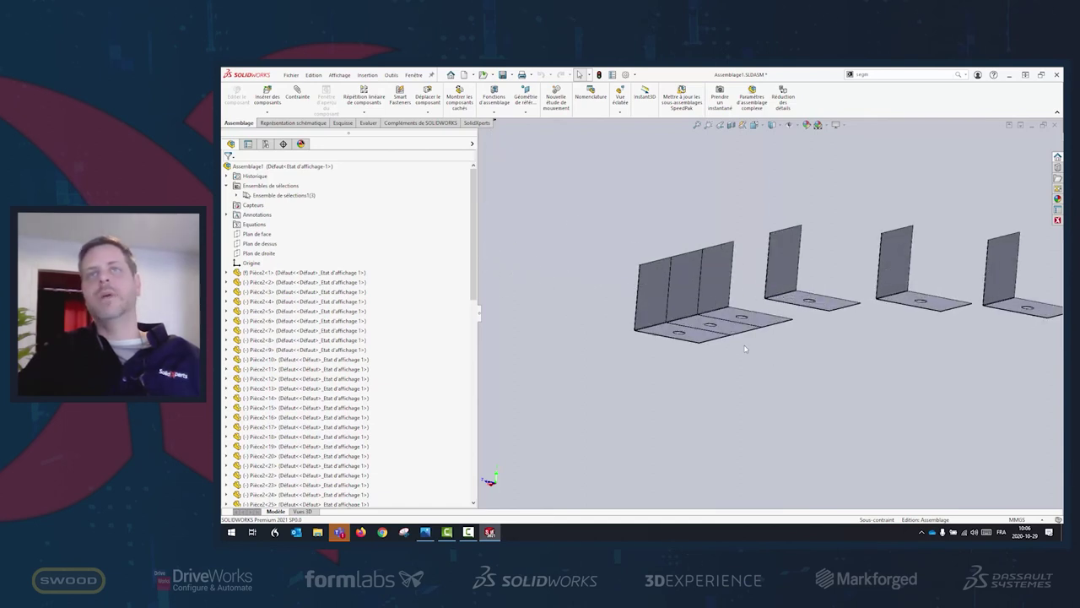
click(655, 297)
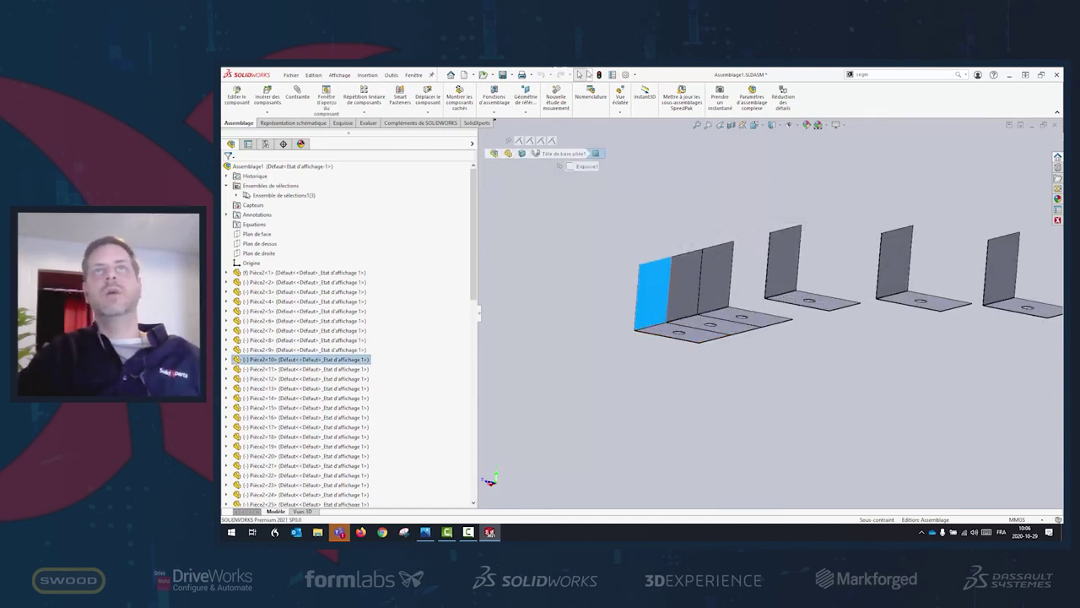
click(589, 75)
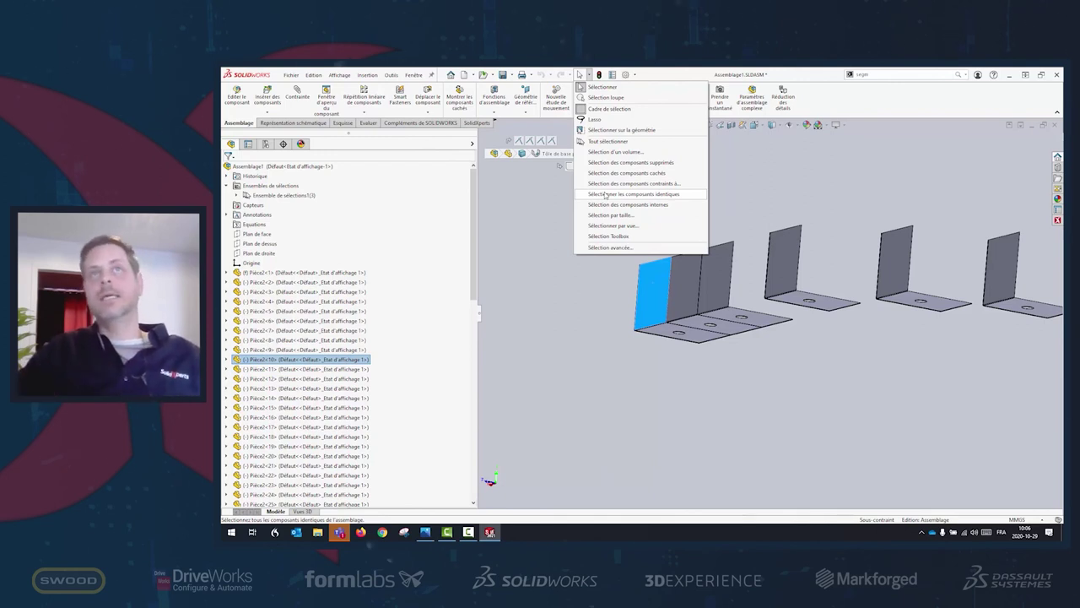
Select all identical Pièce2 components, then apply Sélection des composants internes to clear them
click(605, 194)
key(f)
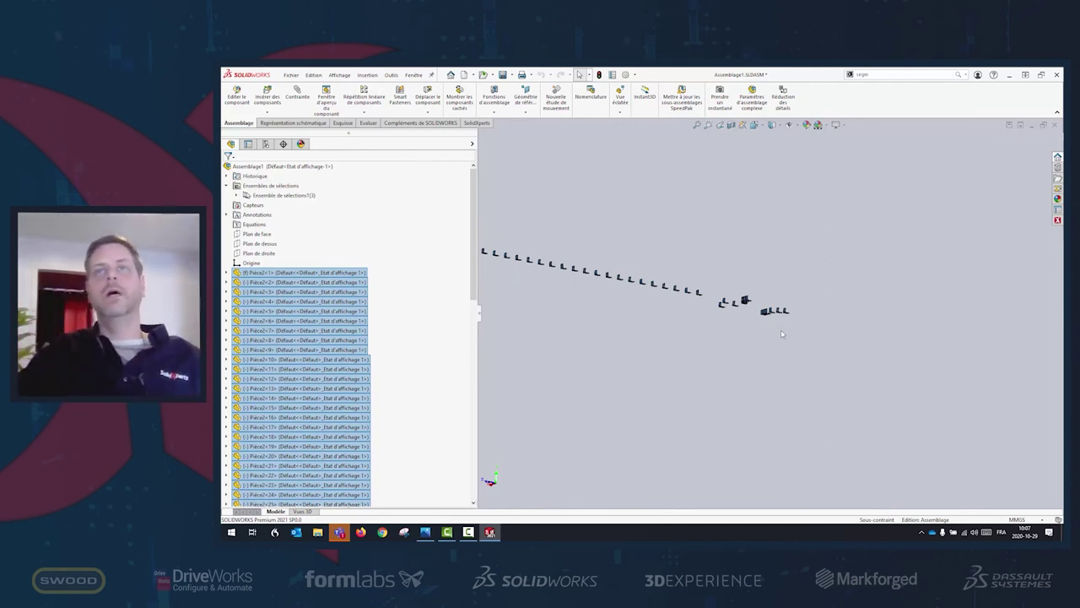
click(590, 75)
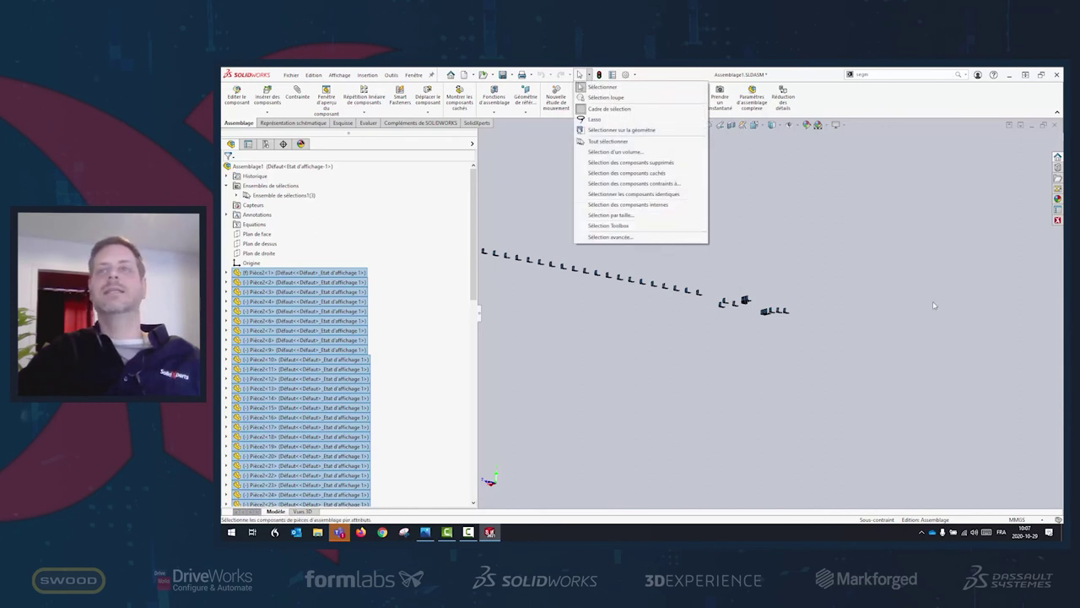
click(639, 206)
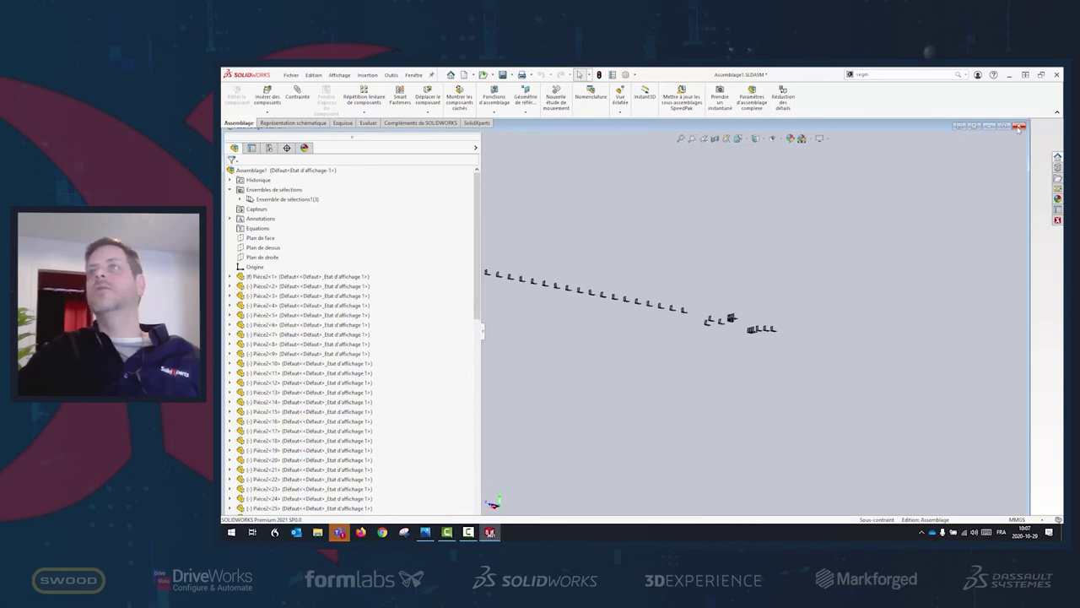
Close Assemblage1 without saving, try the recent Import.SLDASM, then bring up Fichier > Ouvrir
click(1018, 127)
click(625, 306)
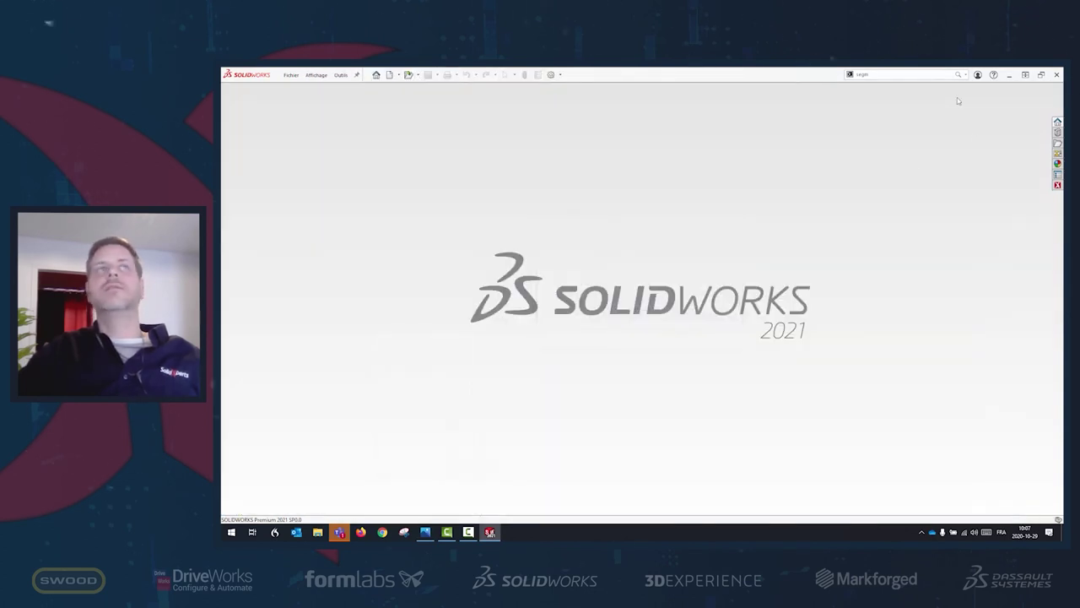
click(289, 75)
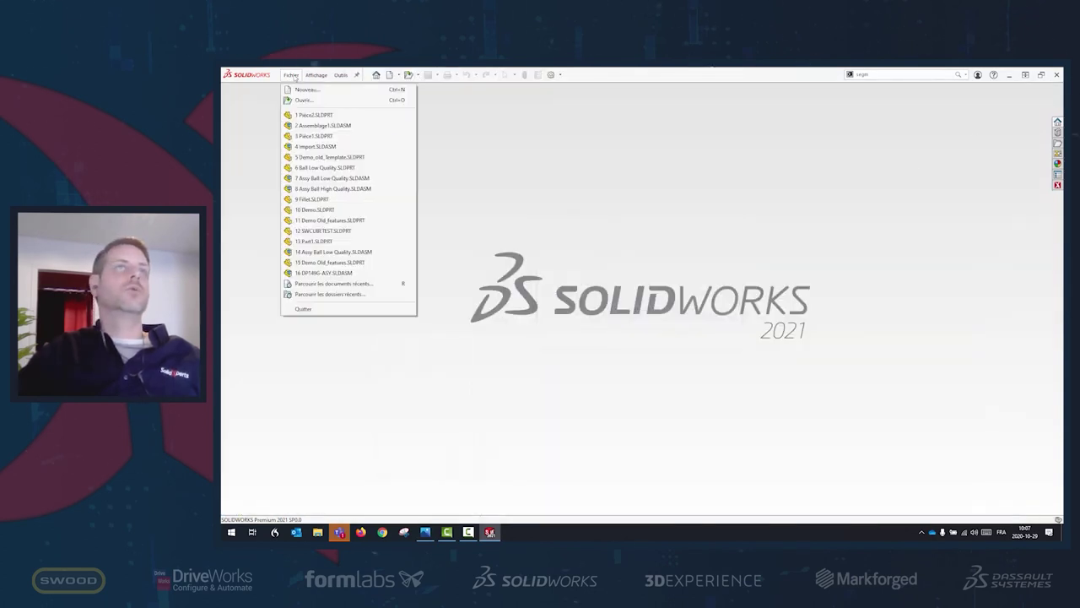
click(315, 147)
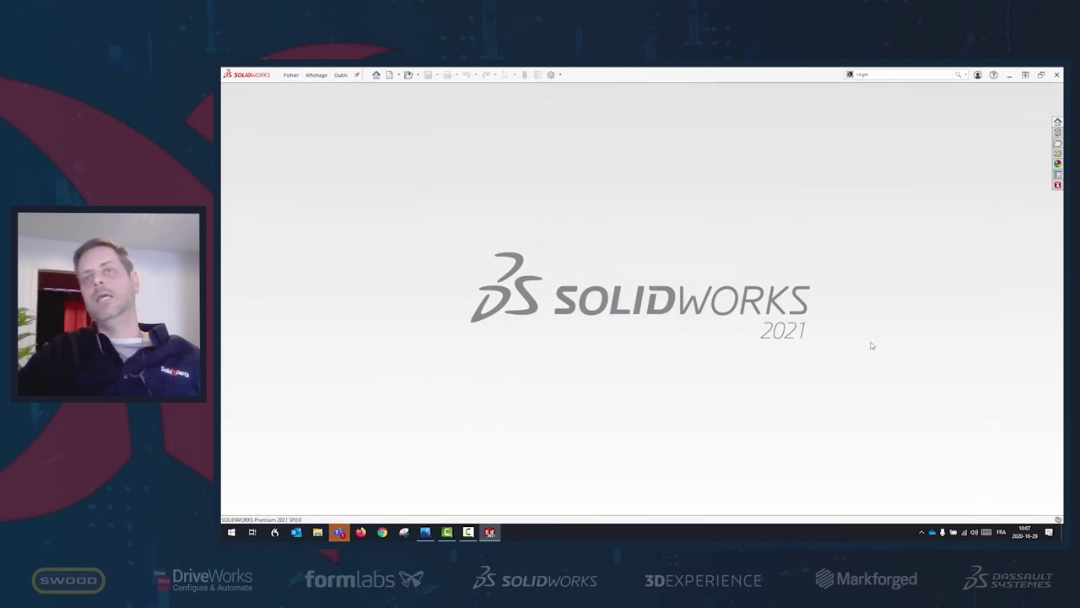
click(706, 319)
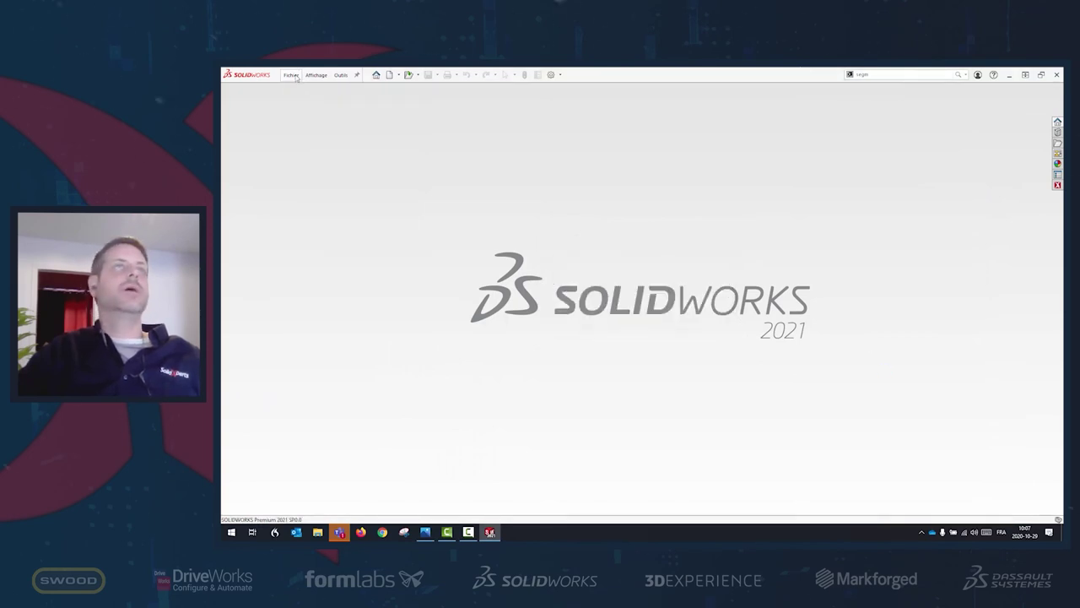
click(290, 75)
click(304, 96)
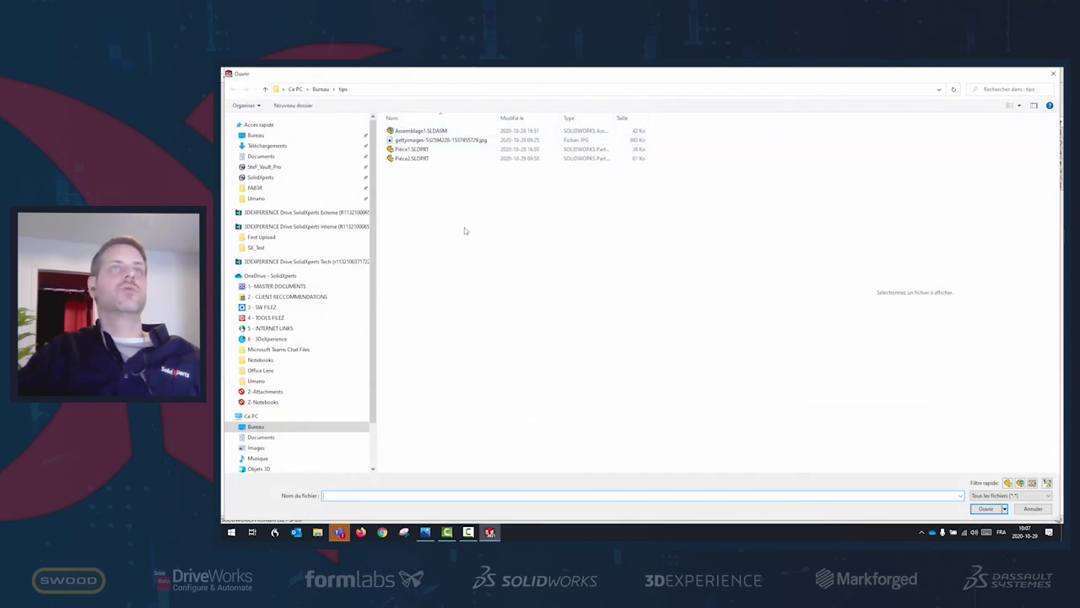
Browse to the Import folder on the desktop, sort by size, and open import.SLDASM
click(321, 89)
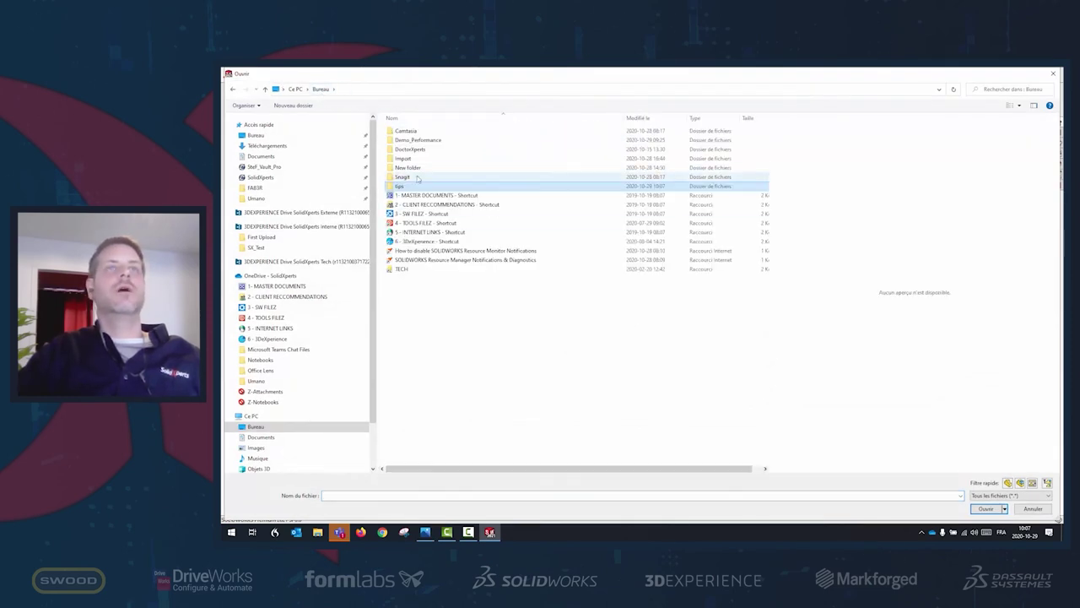
double_click(406, 159)
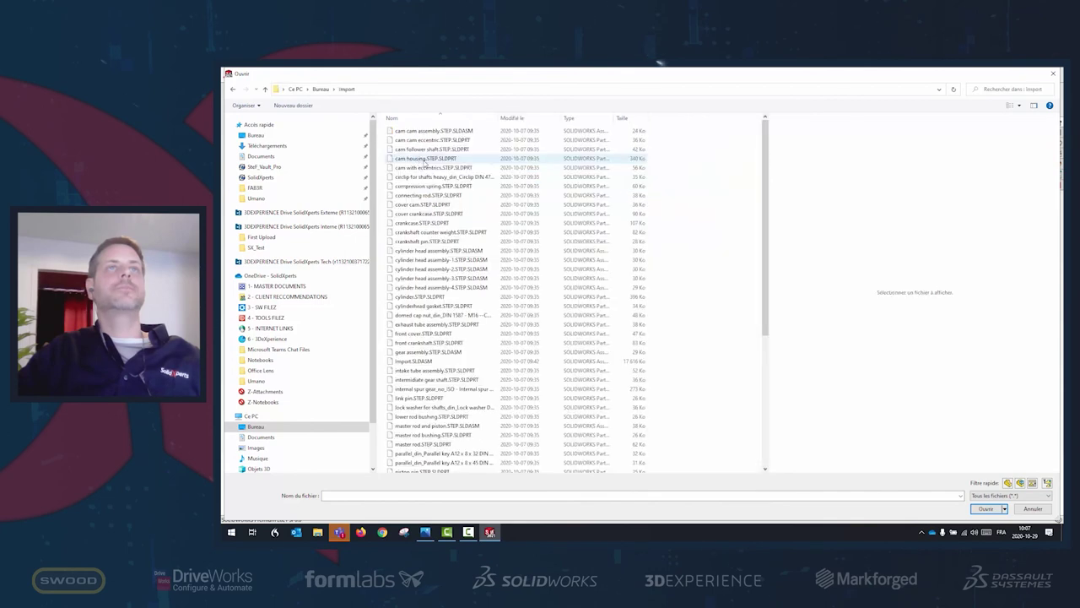
click(623, 118)
click(414, 130)
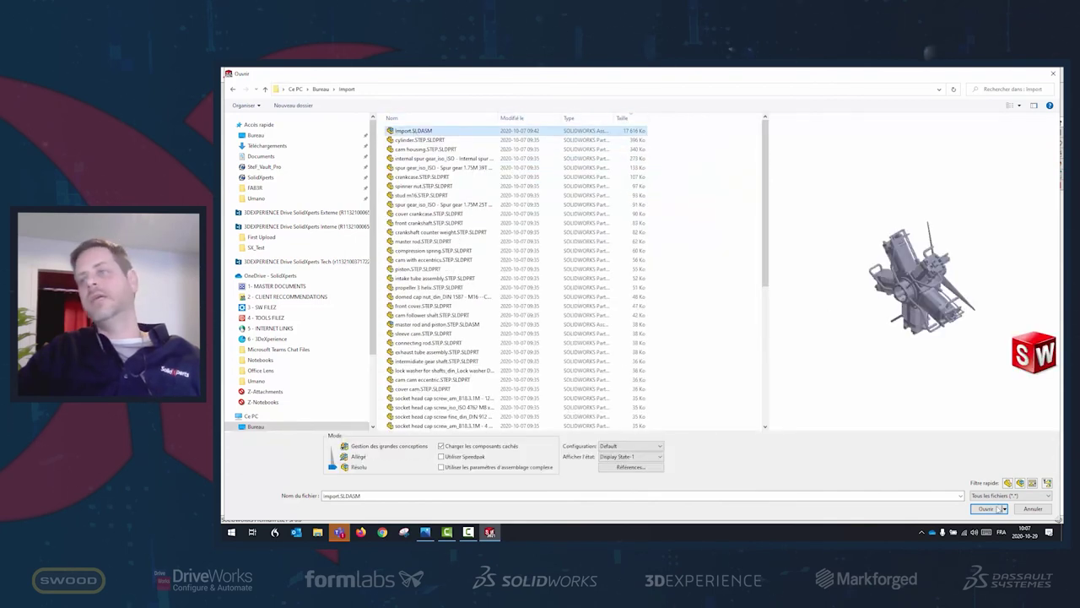
click(986, 508)
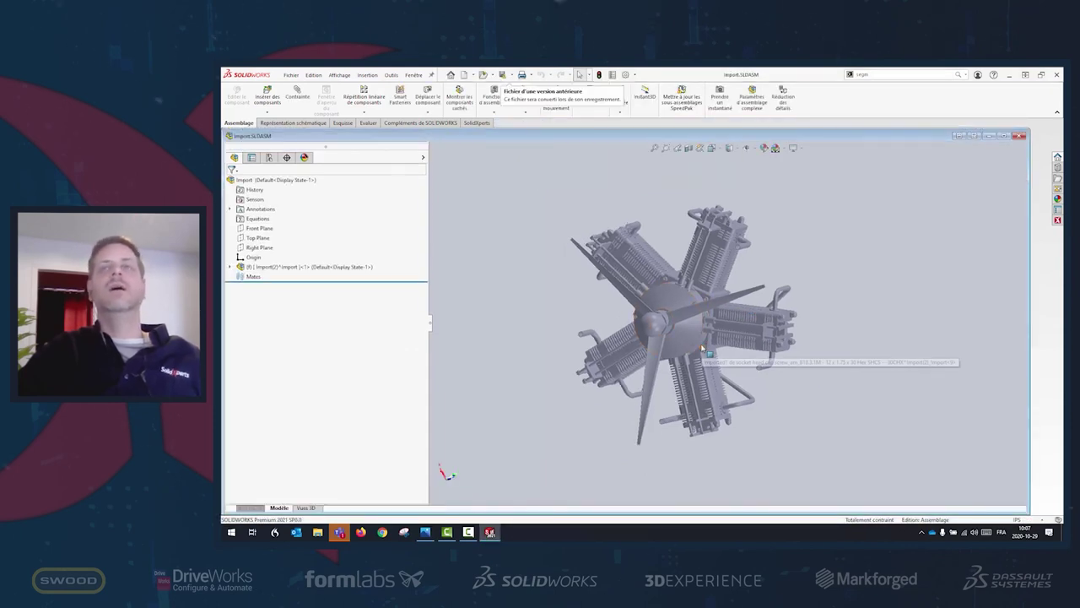
Maximise the engine assembly's document window and zoom the 3D view
click(1005, 136)
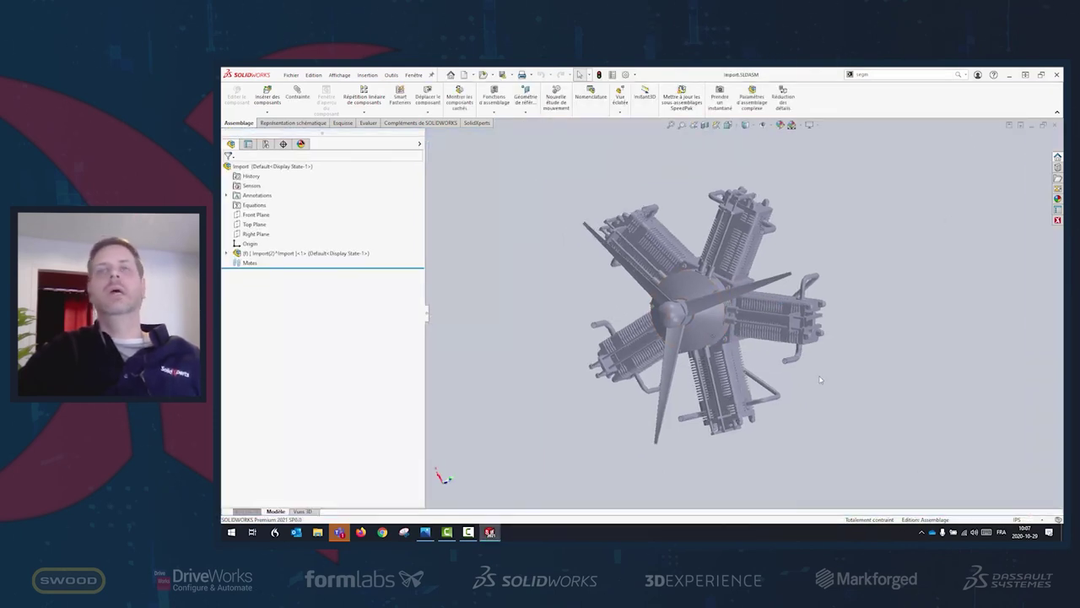
scroll(818, 363, up, 2)
scroll(818, 356, up, 2)
scroll(756, 241, down, 3)
scroll(751, 249, down, 2)
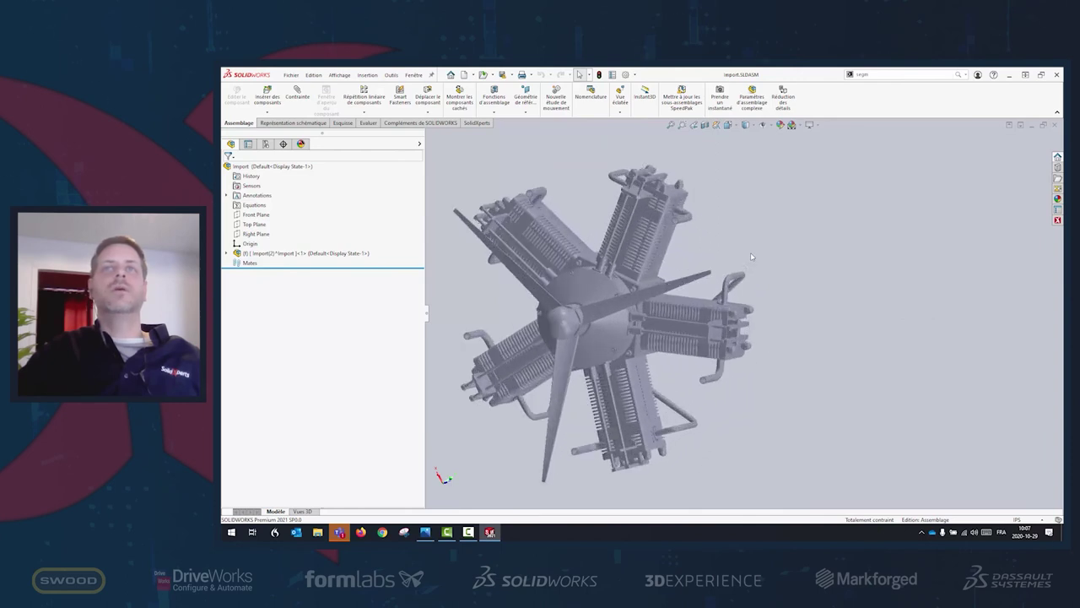
scroll(767, 250, up, 3)
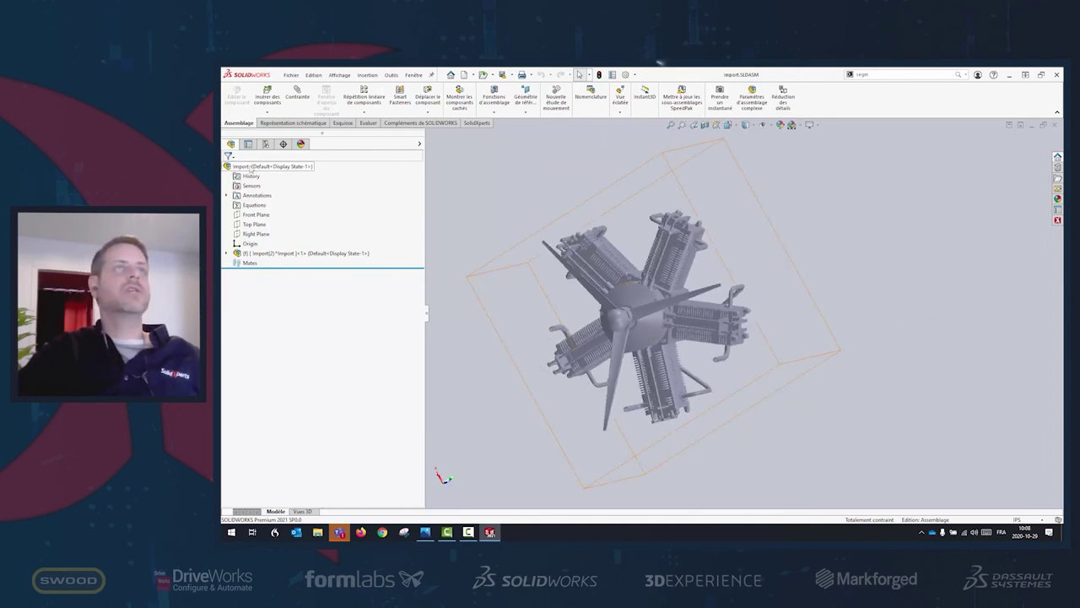
Check the Import root's context menu, then expand the Import(2) subassembly in the tree
right_click(250, 170)
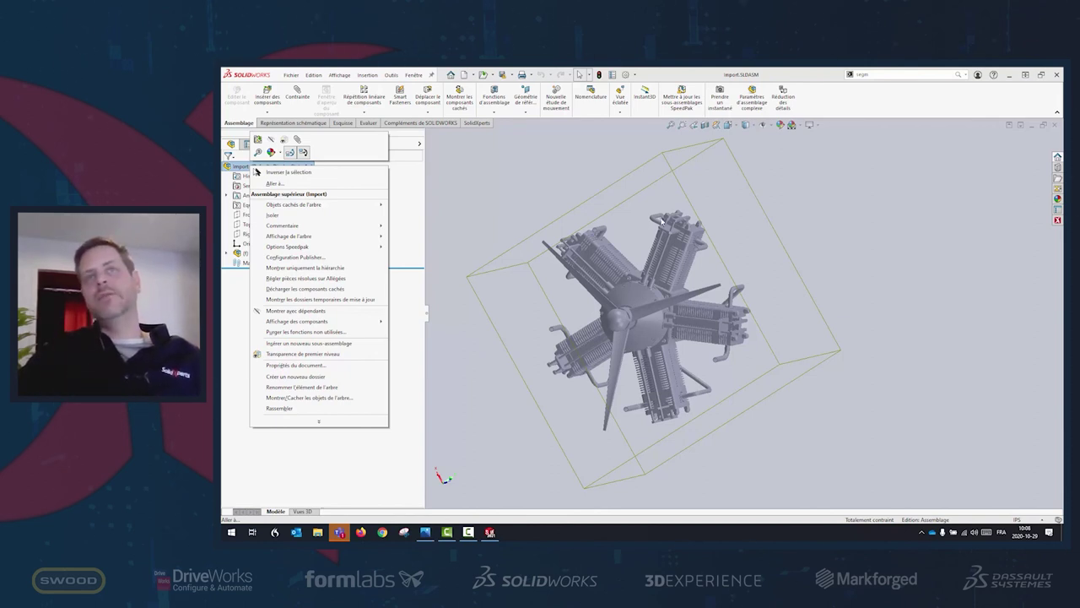
click(788, 254)
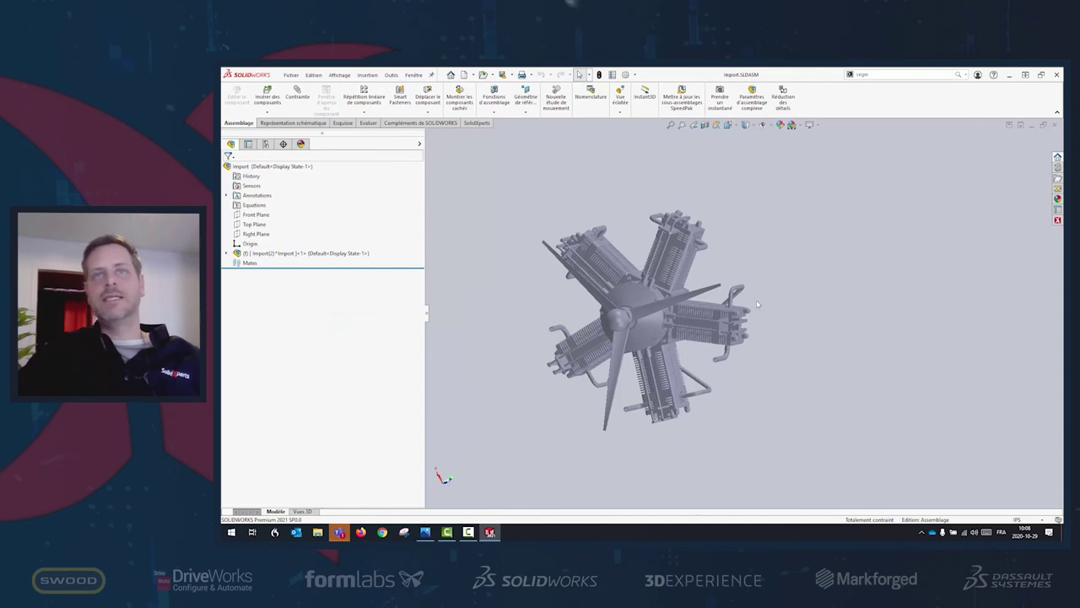
scroll(641, 280, down, 3)
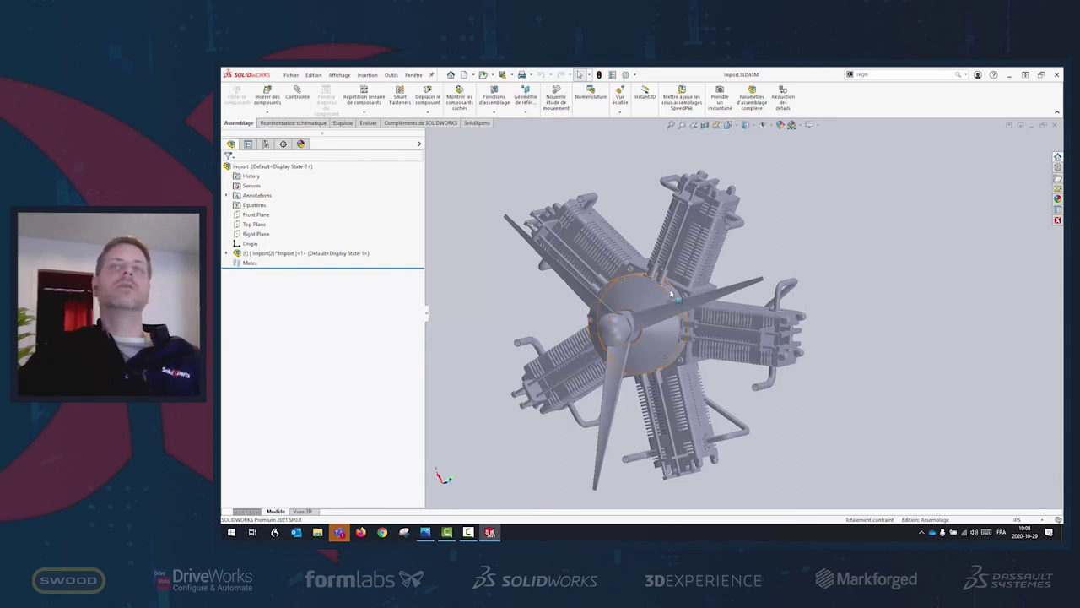
click(226, 253)
Expand gear assembly, crankshaft counter weight, rear crankshaft and parallel key, checking their Imported1 bodies
click(236, 262)
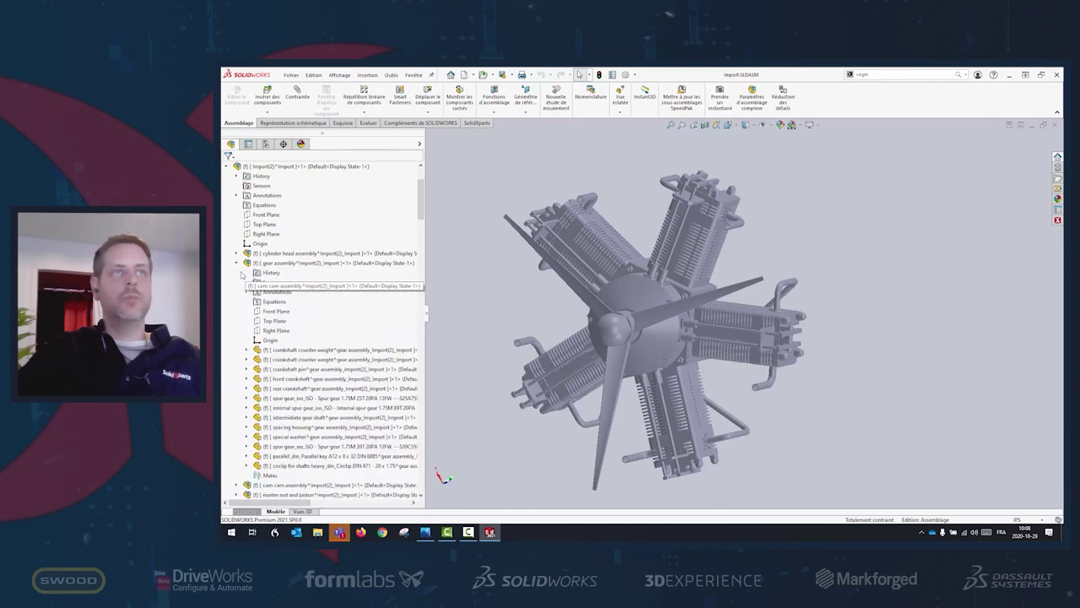
click(247, 350)
click(285, 456)
scroll(254, 422, down, 3)
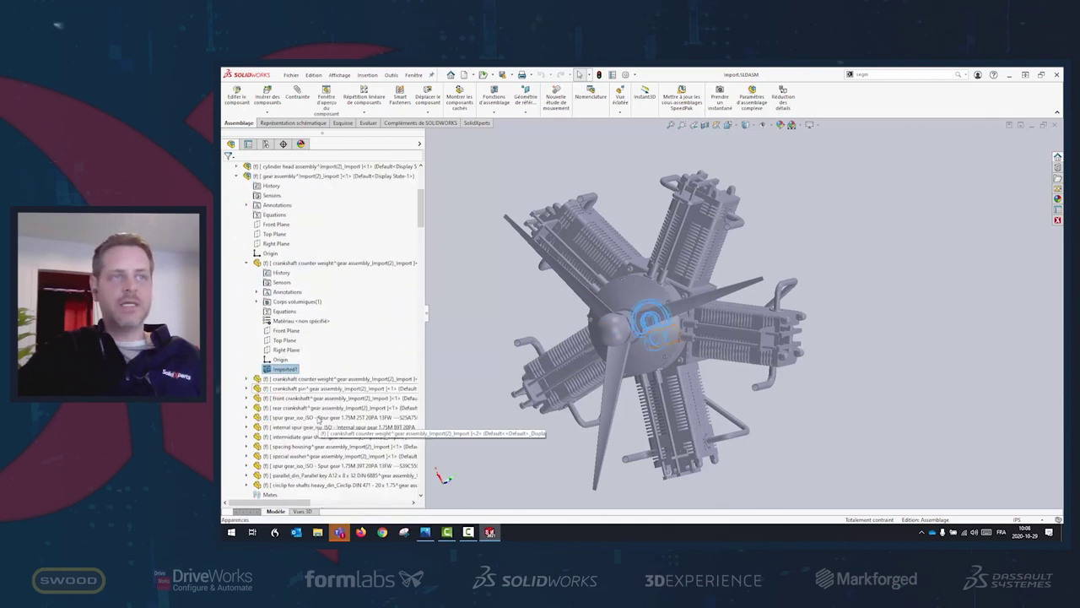
click(247, 408)
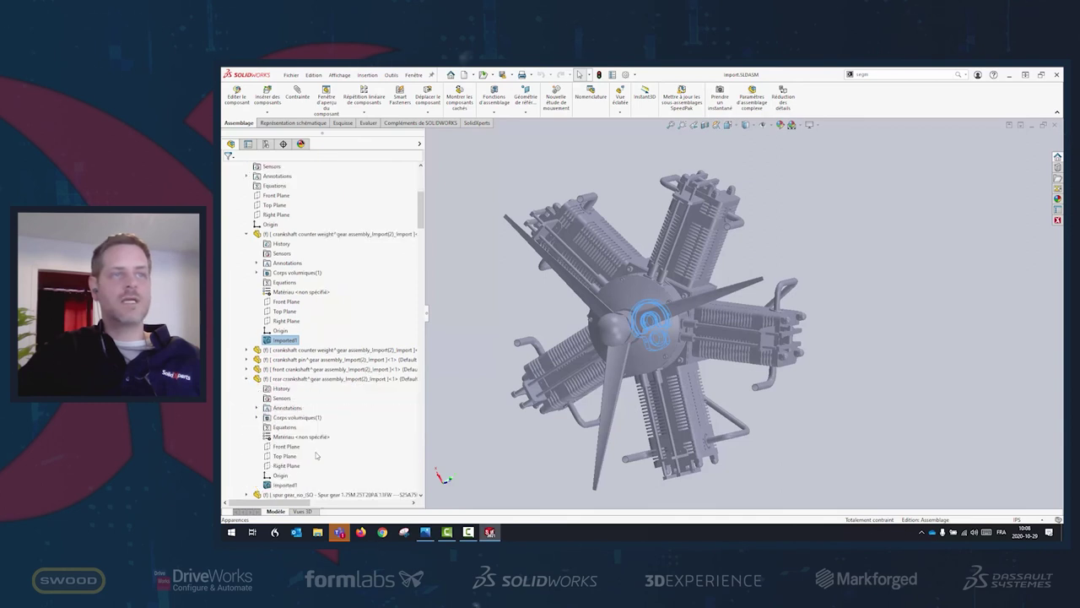
click(285, 484)
scroll(270, 438, down, 5)
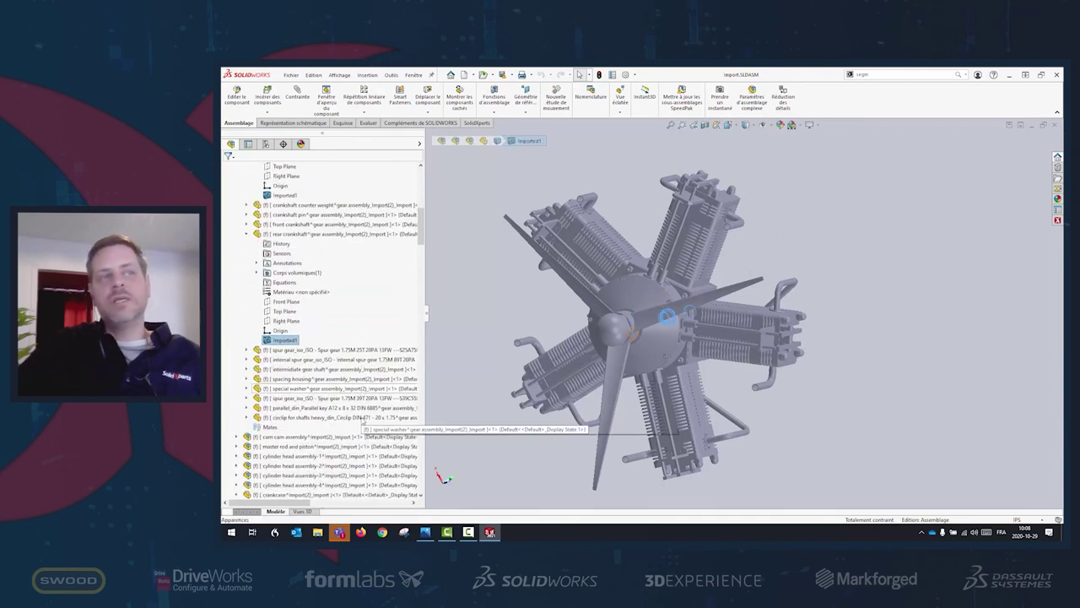
click(246, 408)
key(Escape)
Zoom in and out on the engine to inspect the expanded parts
scroll(746, 359, down, 3)
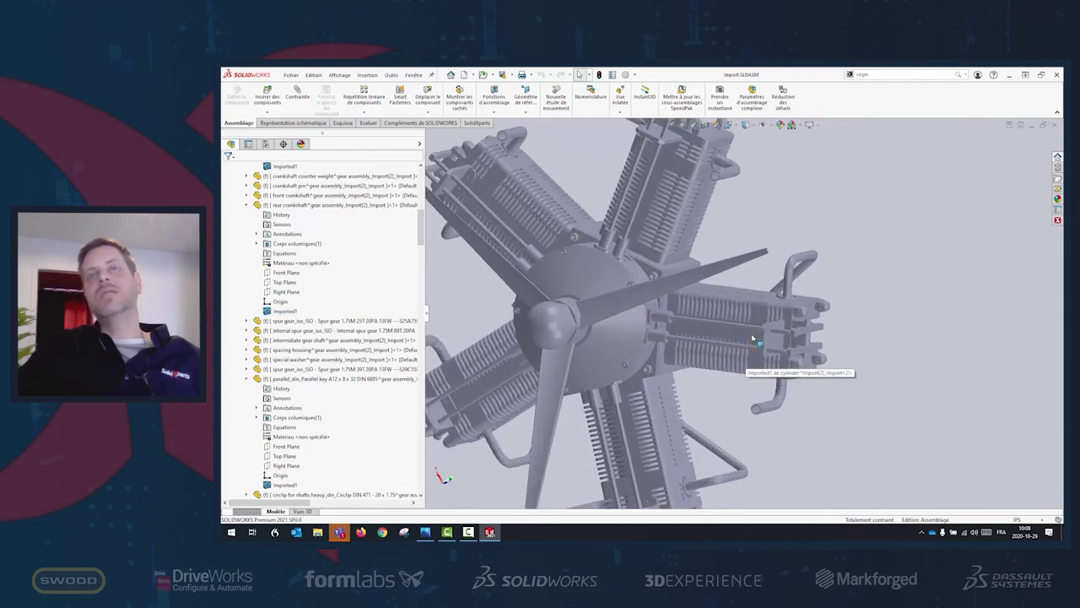
scroll(752, 337, down, 3)
scroll(556, 269, down, 3)
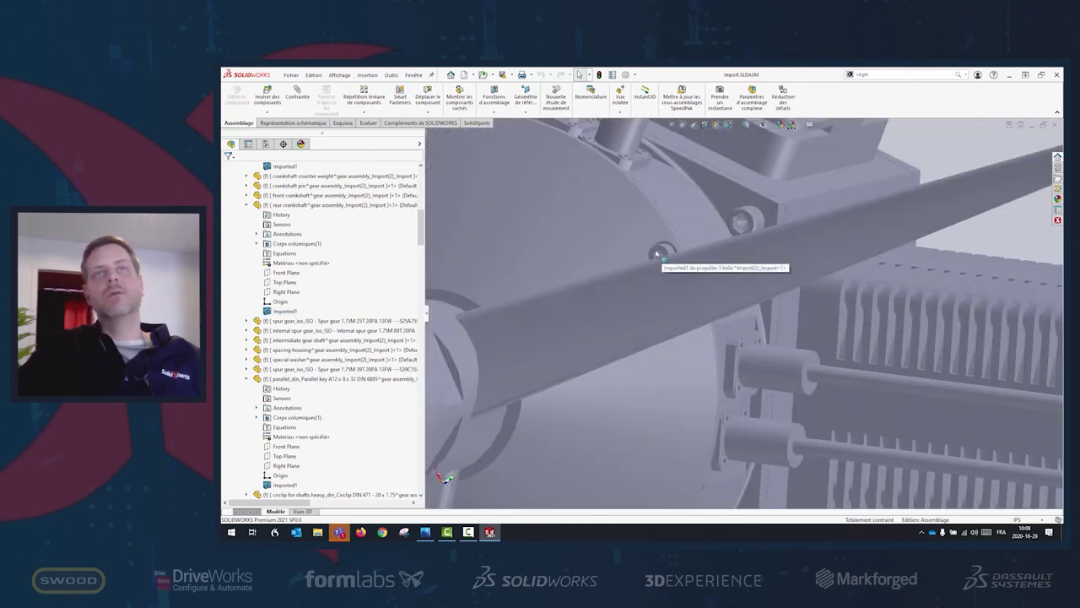
scroll(746, 218, up, 3)
scroll(746, 228, up, 3)
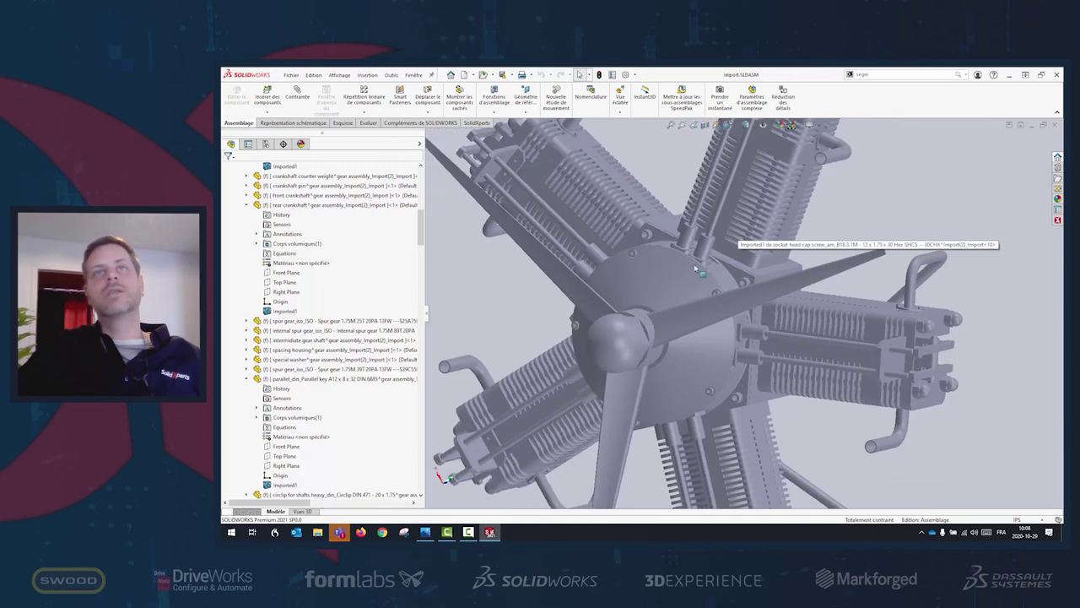
scroll(745, 252, down, 5)
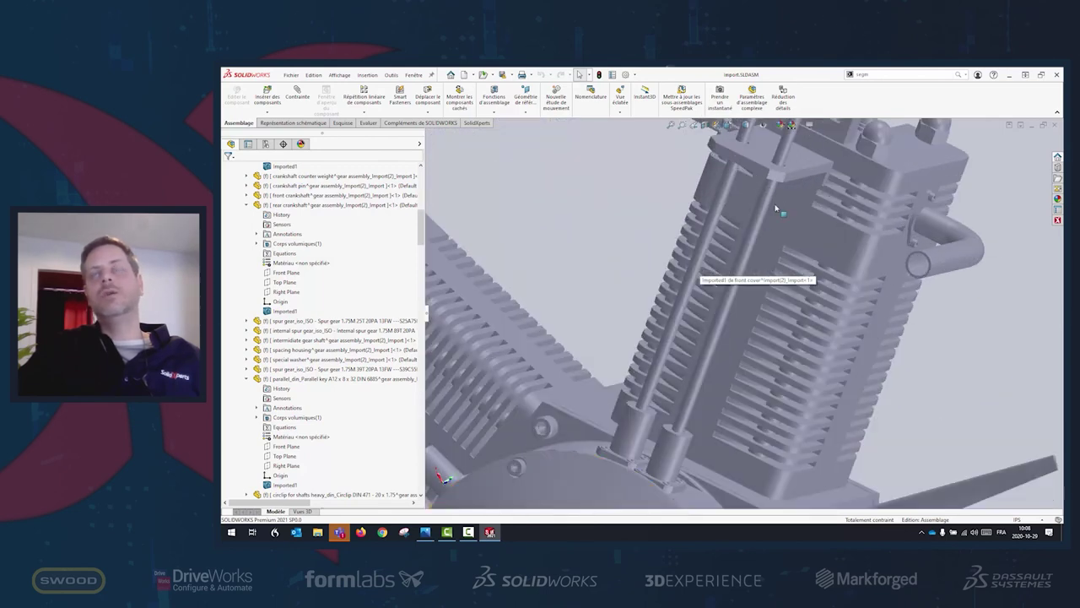
scroll(777, 208, up, 5)
scroll(818, 374, up, 2)
scroll(783, 338, down, 2)
scroll(784, 339, up, 3)
scroll(821, 317, down, 3)
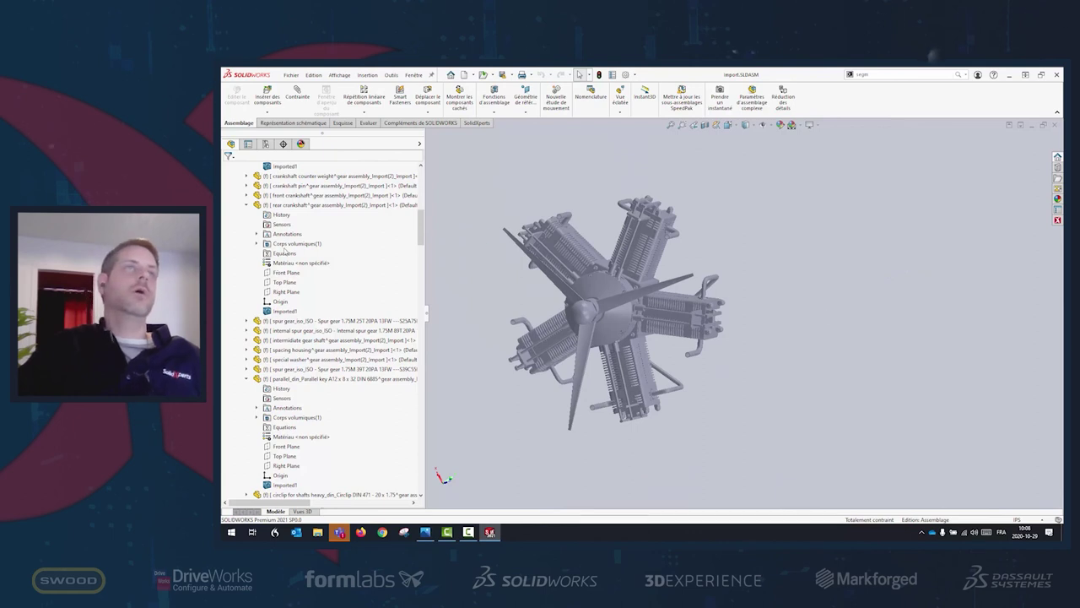
scroll(285, 239, up, 10)
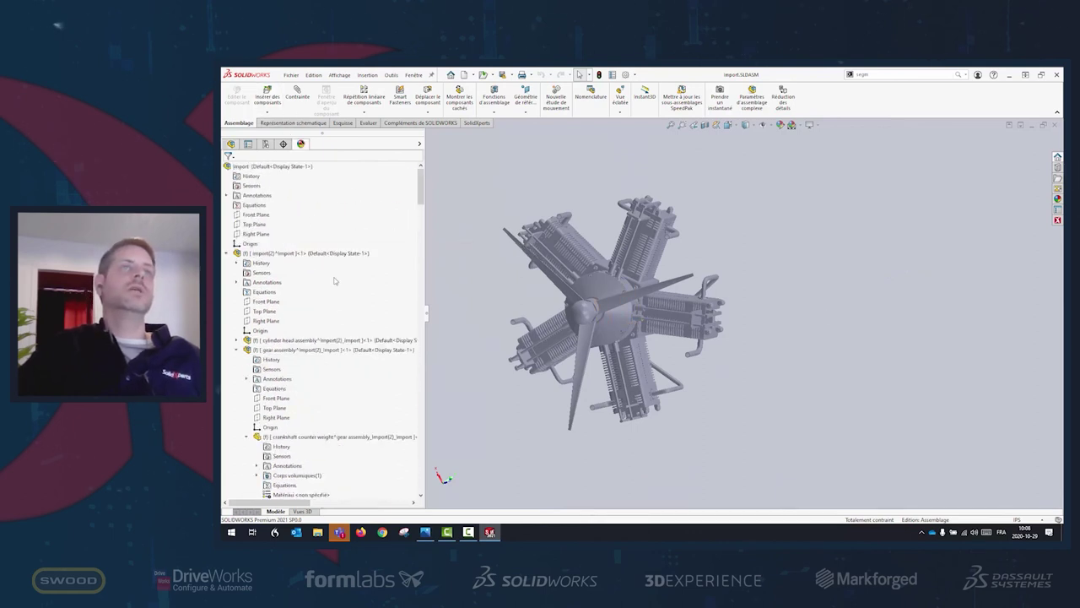
Give the central hub a red 255, 0, 0 colour applied at component level
click(607, 284)
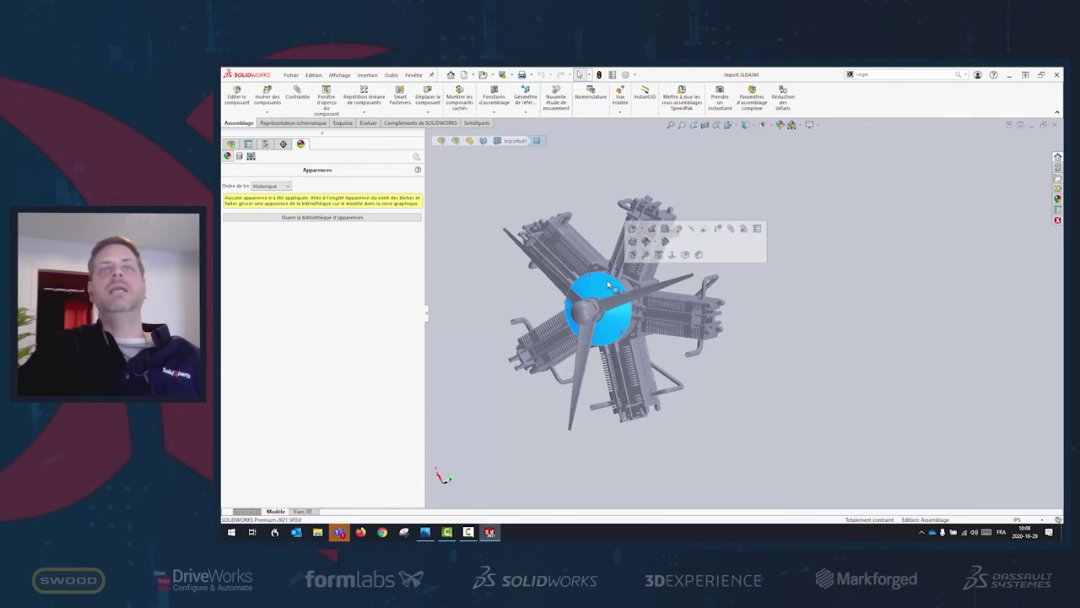
click(654, 242)
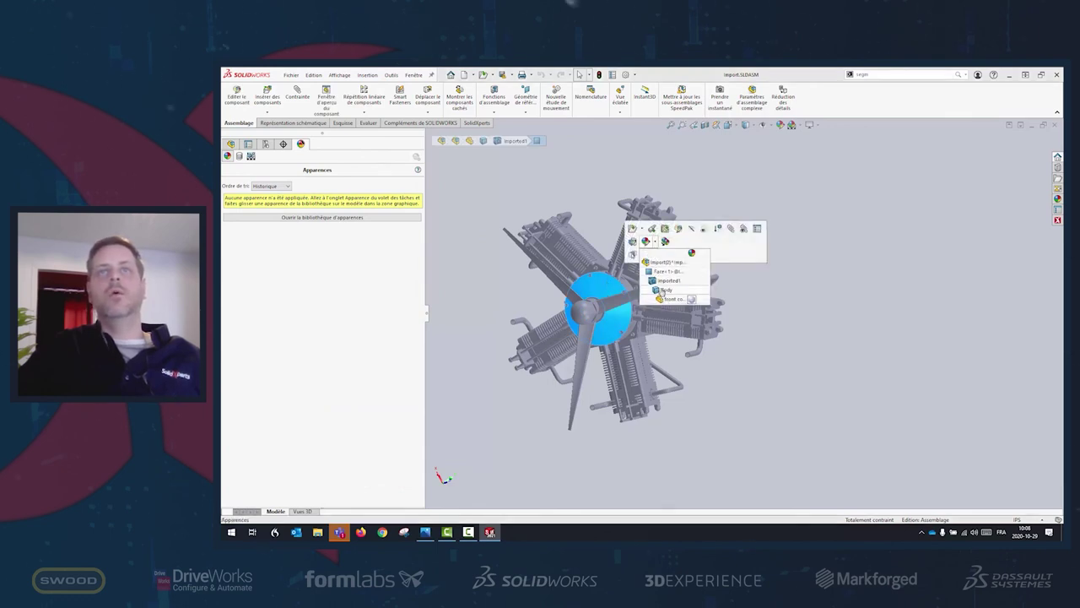
click(662, 291)
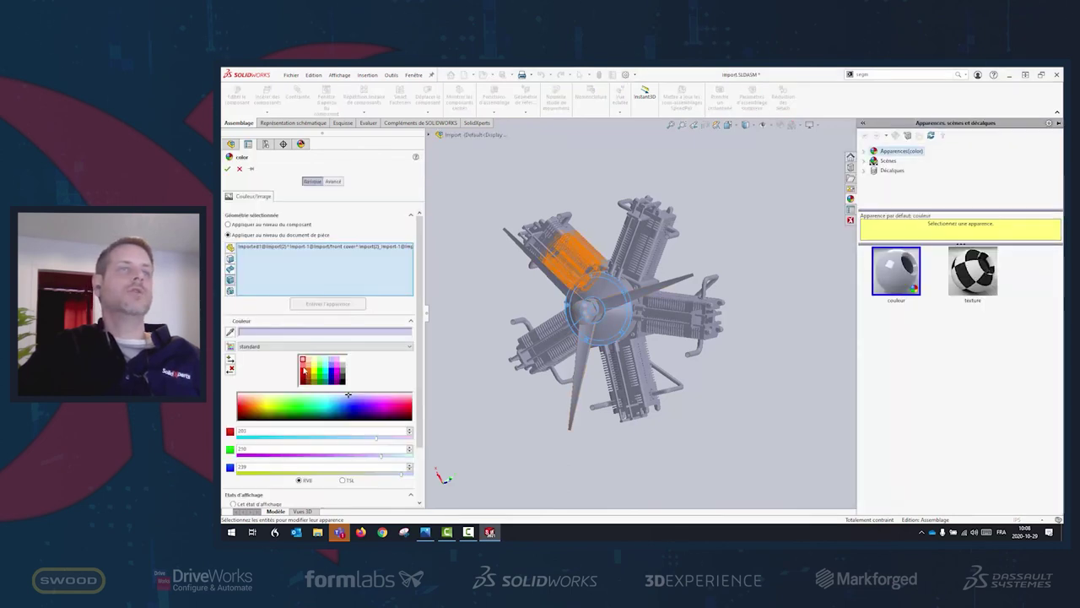
click(304, 372)
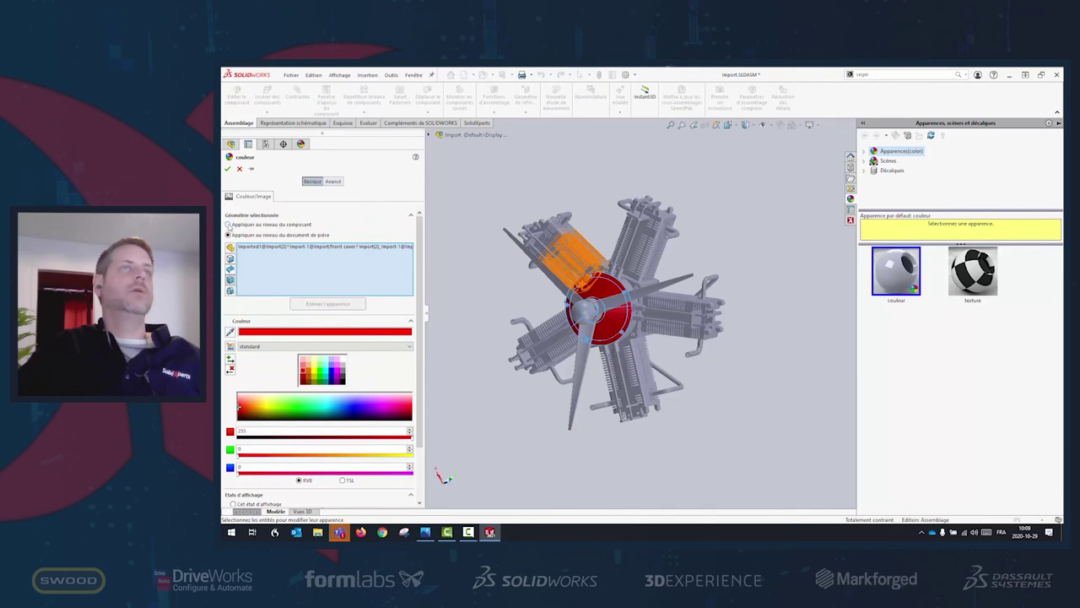
click(228, 225)
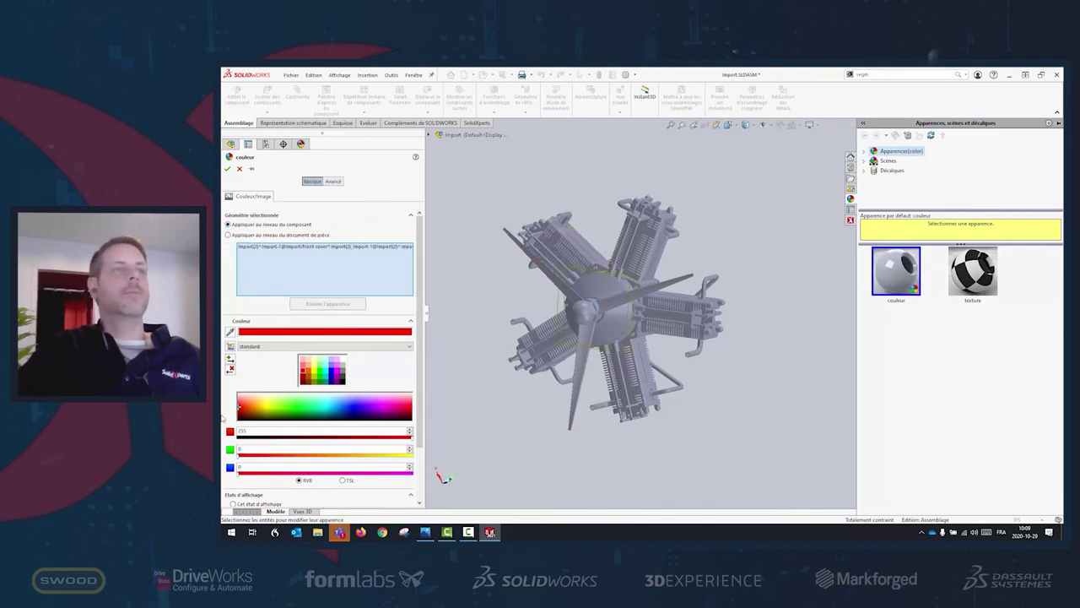
Add the cam housing, two sleeve cams, four cap nuts, intake tubes, cylinder head and exhaust tube to the red parts
click(623, 329)
scroll(622, 329, down, 5)
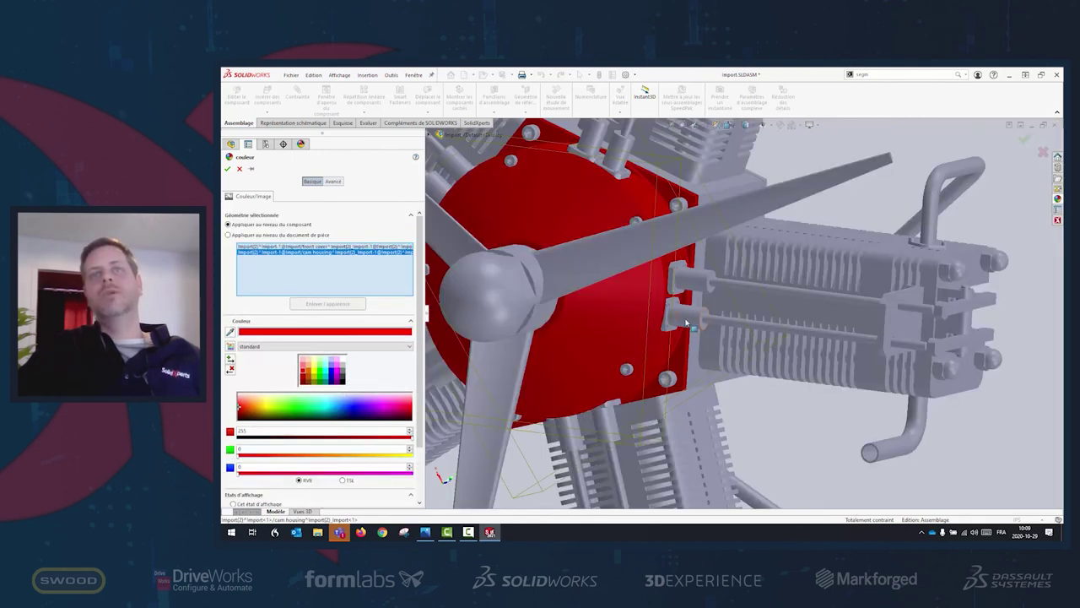
click(686, 319)
click(688, 279)
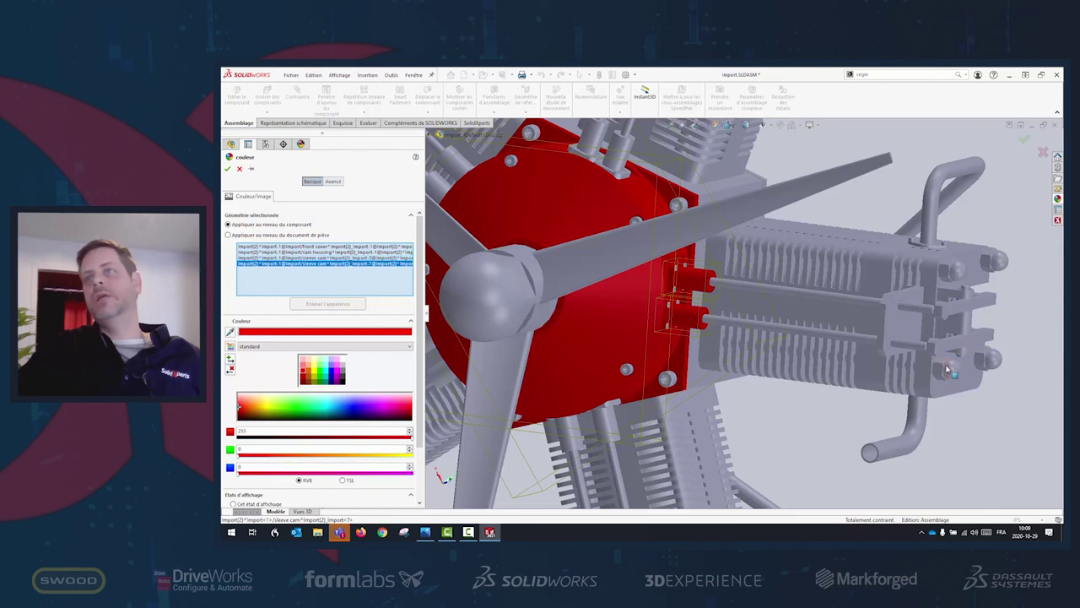
click(947, 369)
click(989, 358)
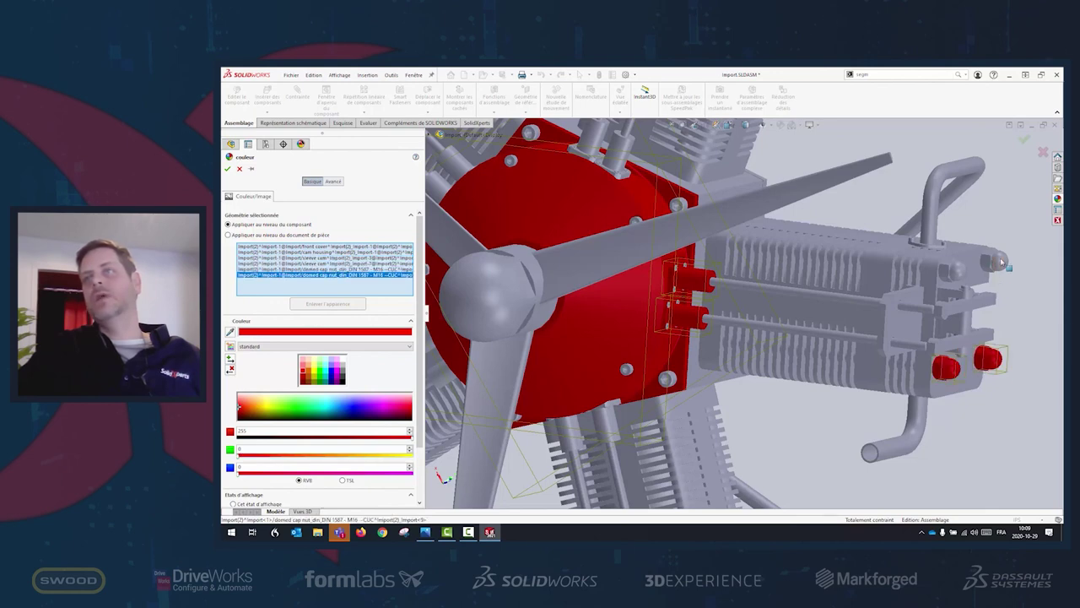
click(994, 260)
click(952, 269)
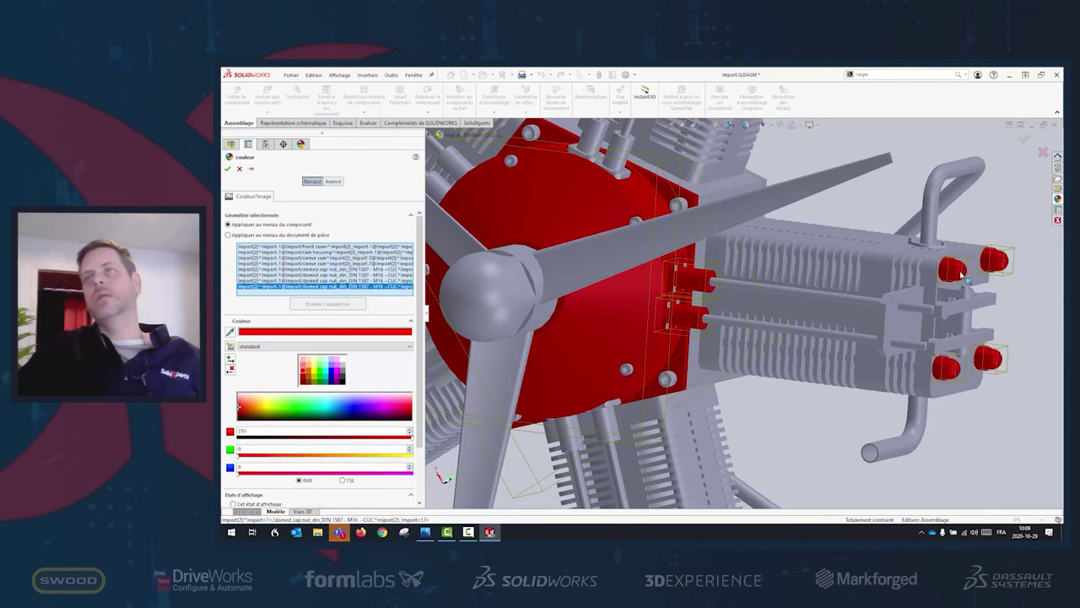
click(873, 269)
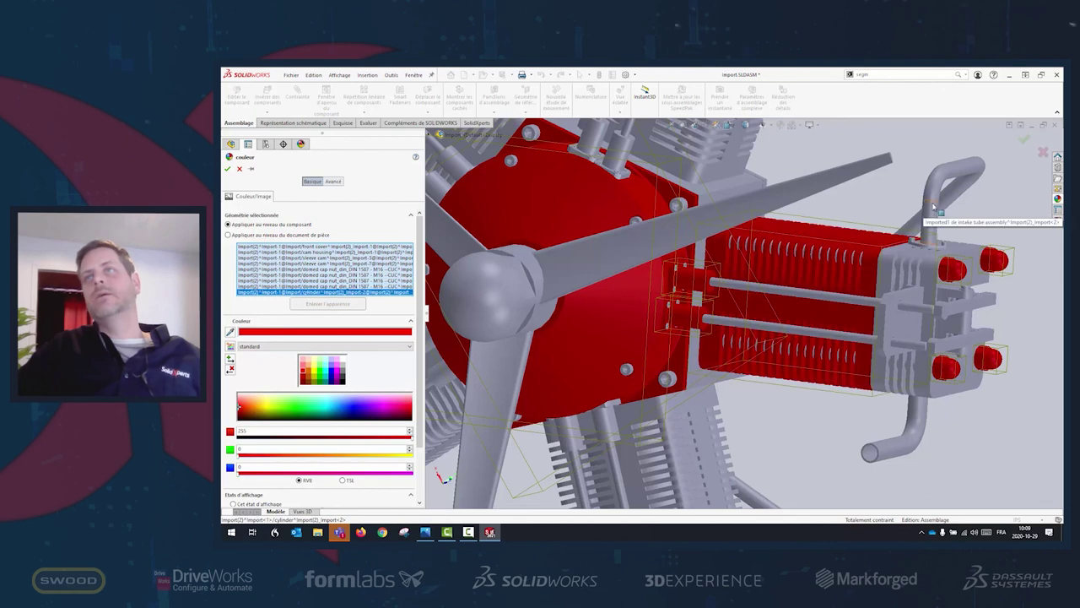
click(932, 203)
click(911, 317)
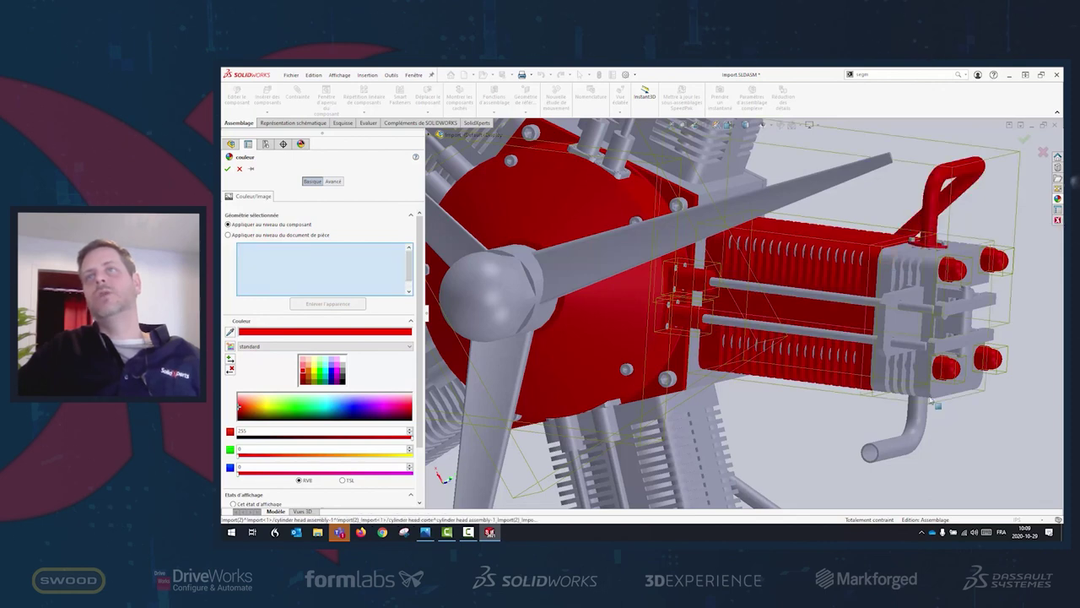
click(918, 426)
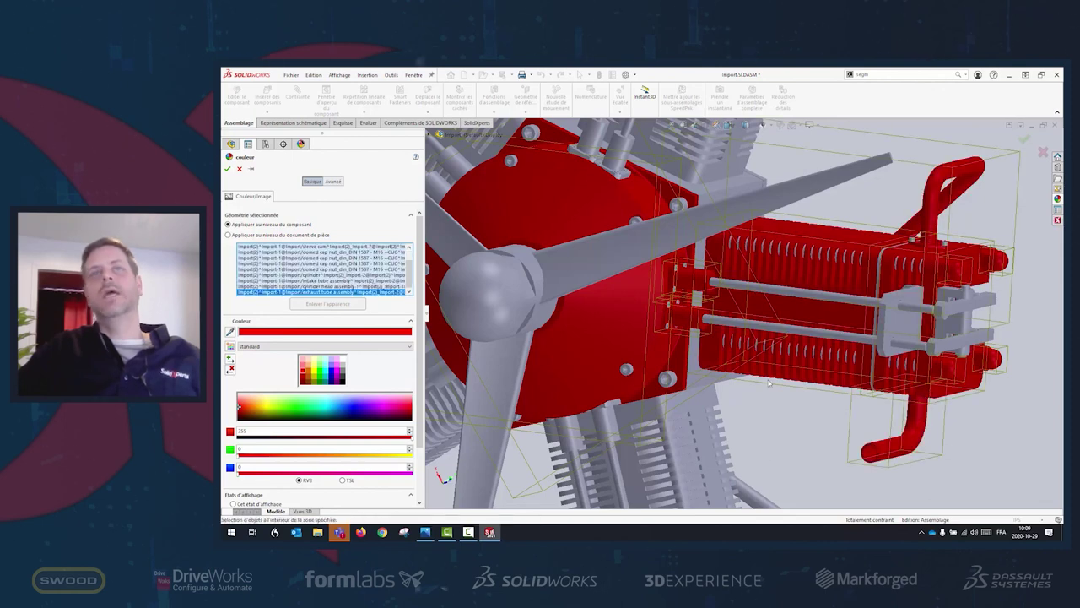
Add the spinner, propeller and crankshaft gear assembly to the red parts
key(f)
click(658, 308)
click(688, 305)
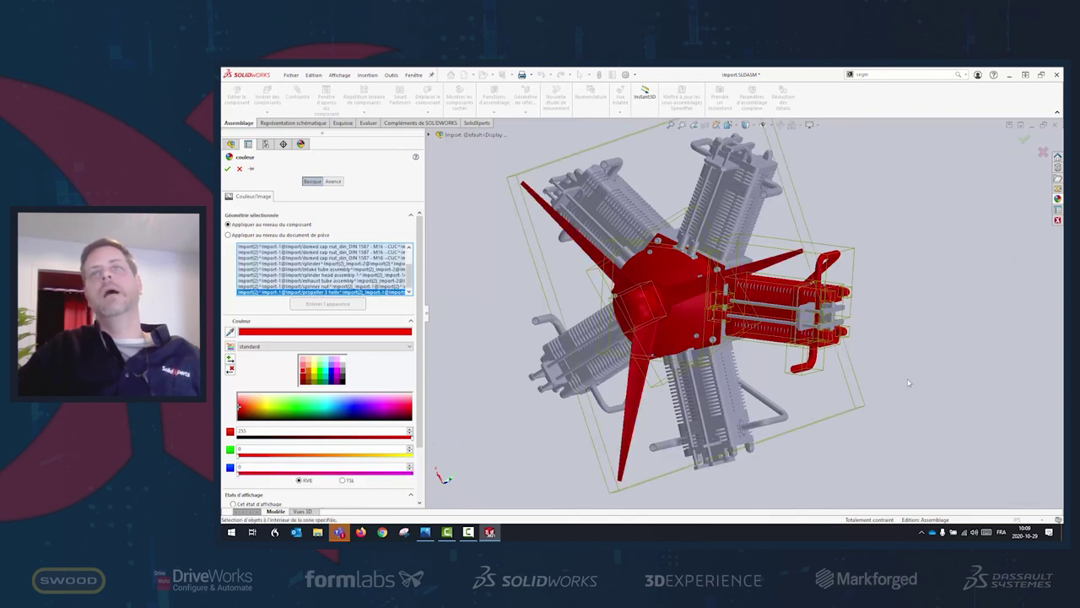
middle_drag(842, 335, 773, 263)
scroll(773, 262, down, 2)
scroll(773, 263, down, 2)
click(776, 272)
middle_drag(885, 388, 820, 397)
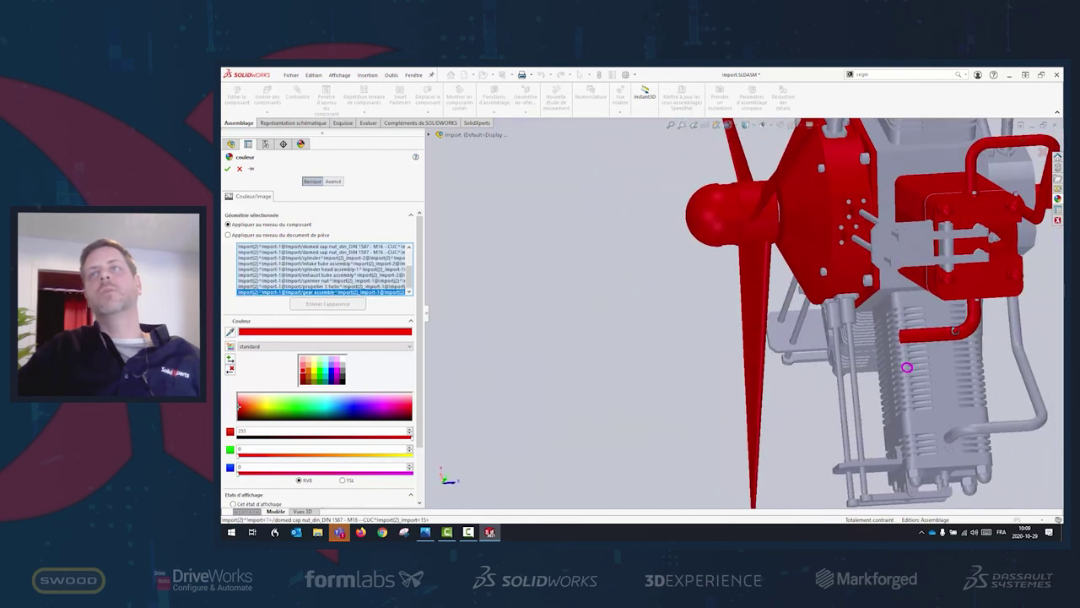
scroll(820, 397, up, 3)
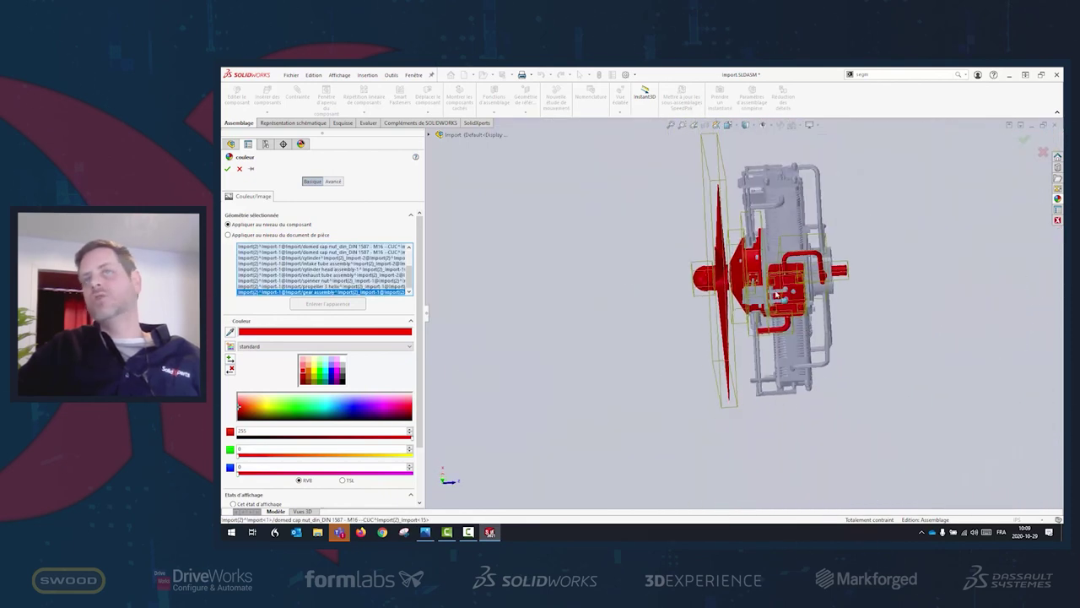
middle_drag(767, 401, 705, 329)
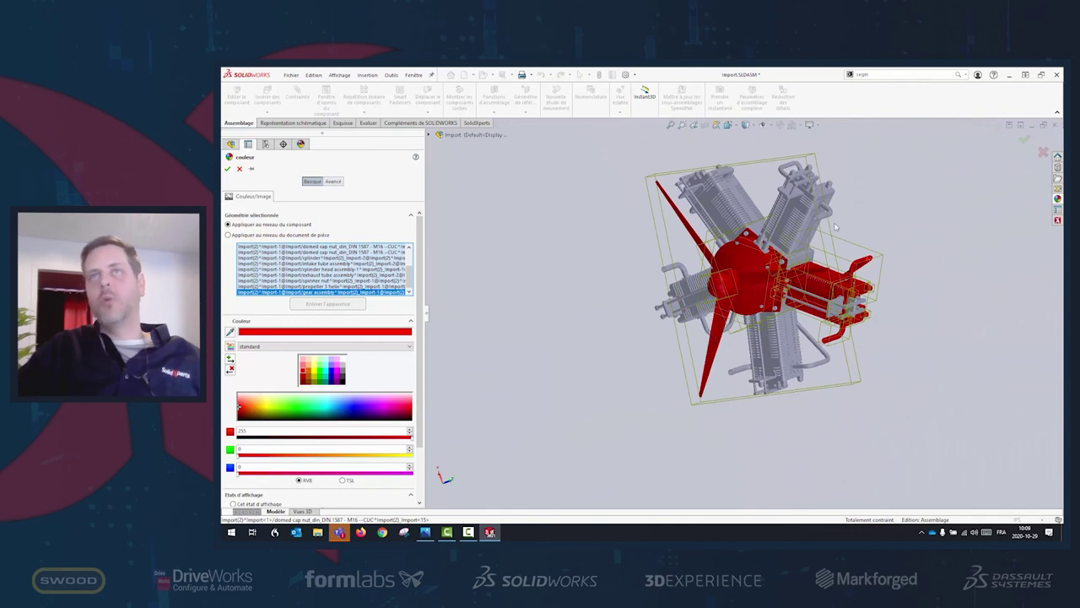
scroll(702, 234, down, 2)
scroll(705, 232, down, 2)
scroll(709, 229, up, 2)
scroll(716, 225, down, 3)
Add the four remaining cylinders and their heads, then confirm the red colour
click(723, 215)
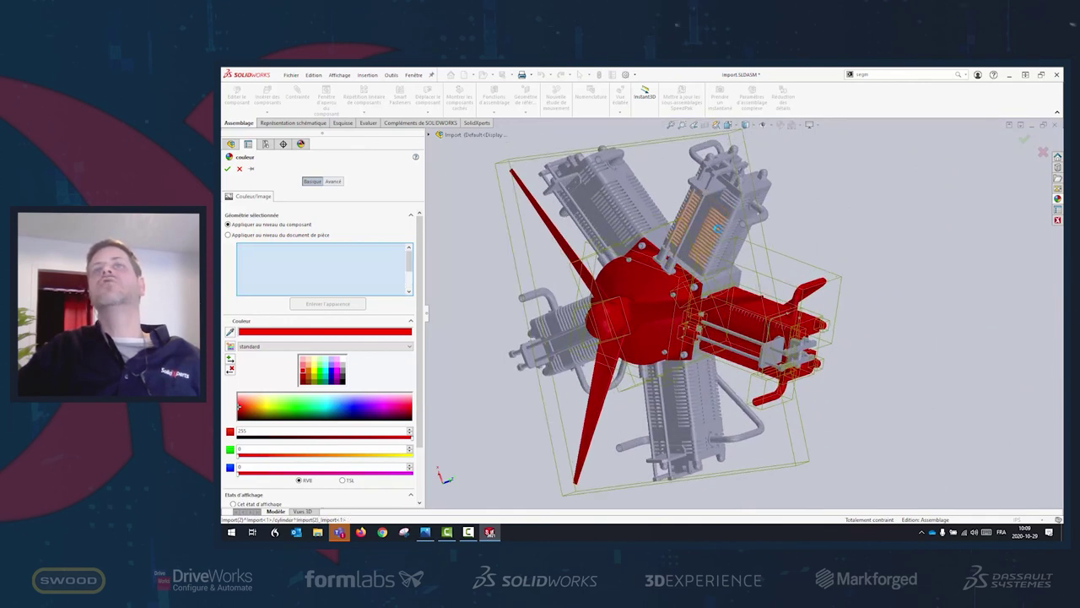
click(733, 203)
click(588, 186)
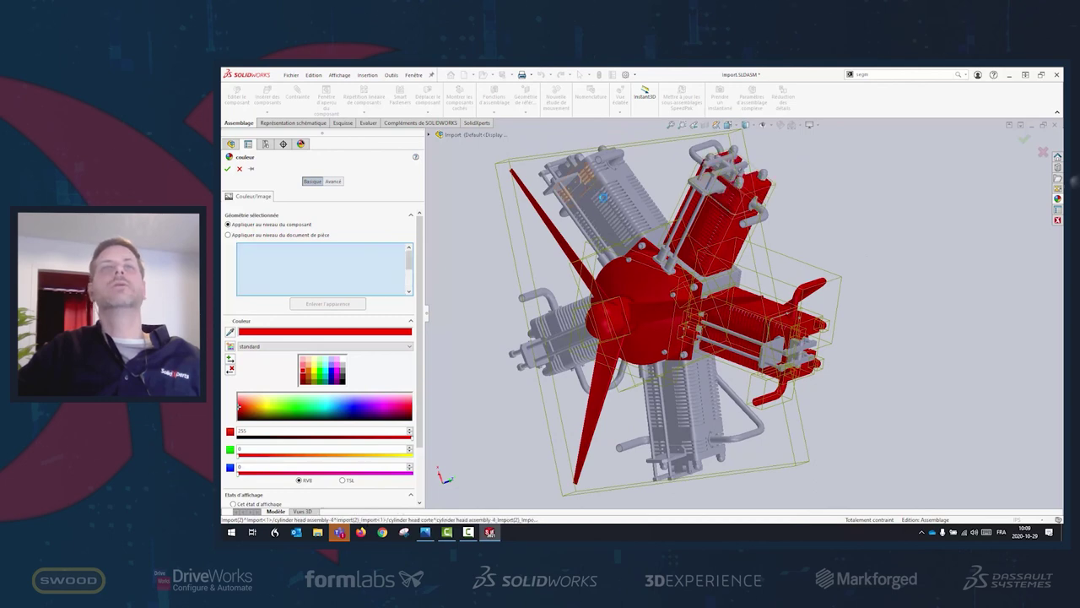
click(604, 203)
click(542, 333)
click(547, 323)
click(686, 393)
click(703, 456)
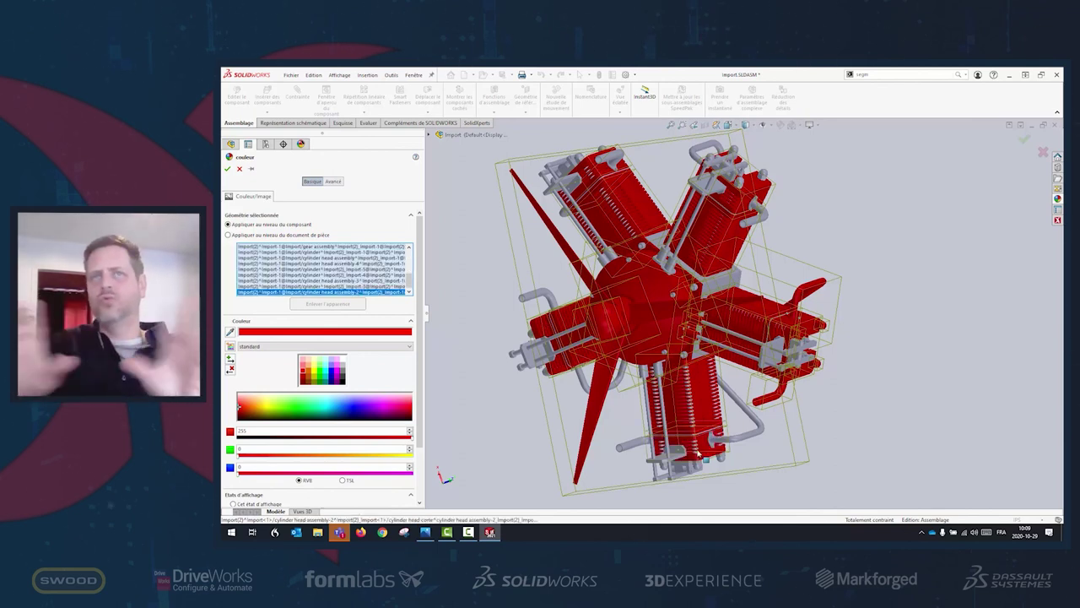
click(227, 169)
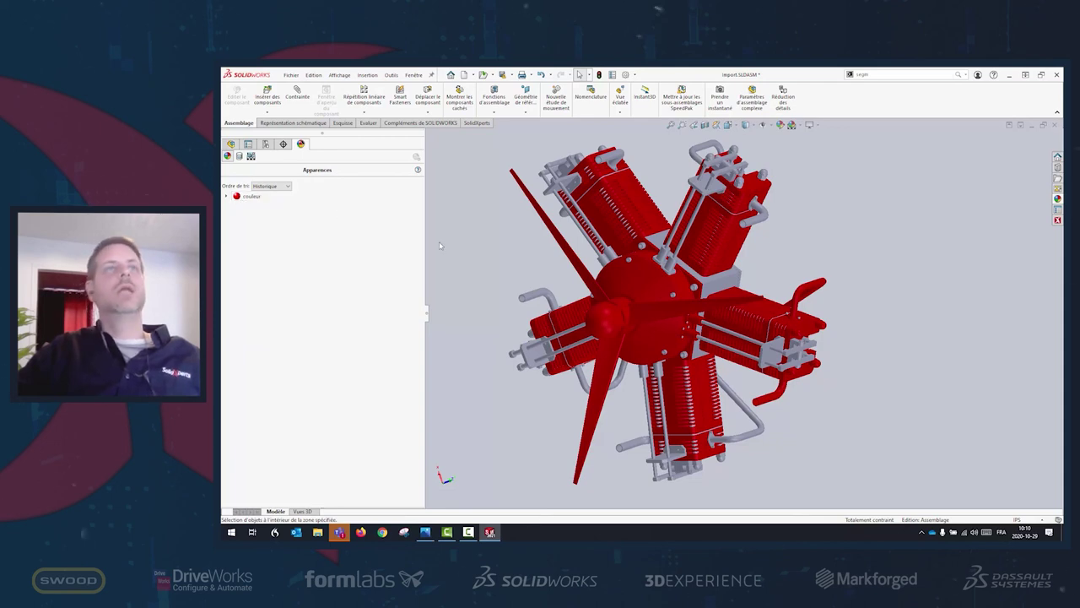
Check which parts use the red 'couleur' appearance, then return to the FeatureManager design tree
click(250, 197)
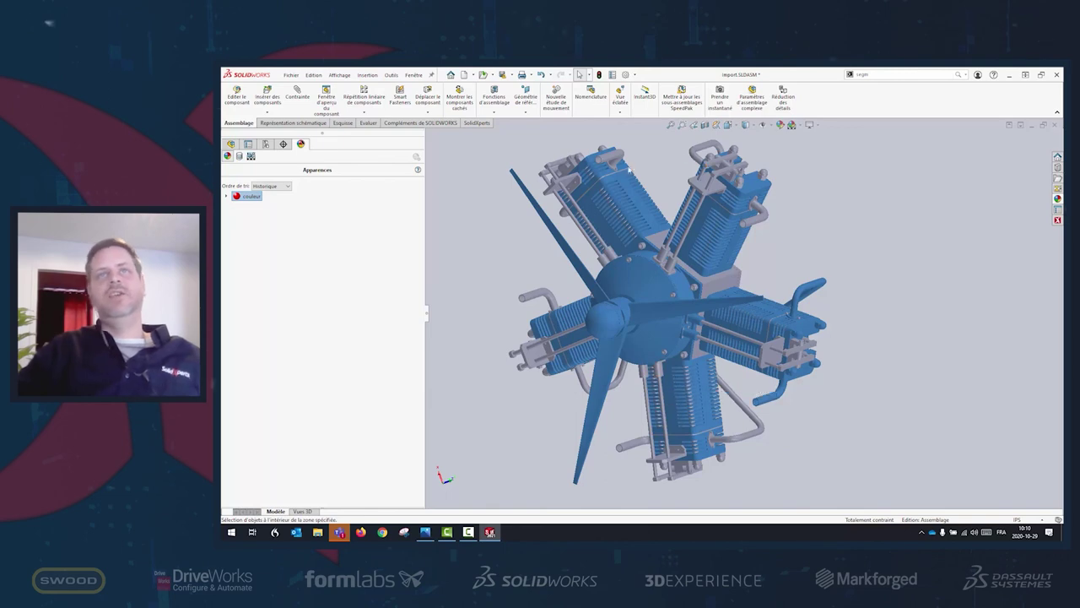
right_click(250, 196)
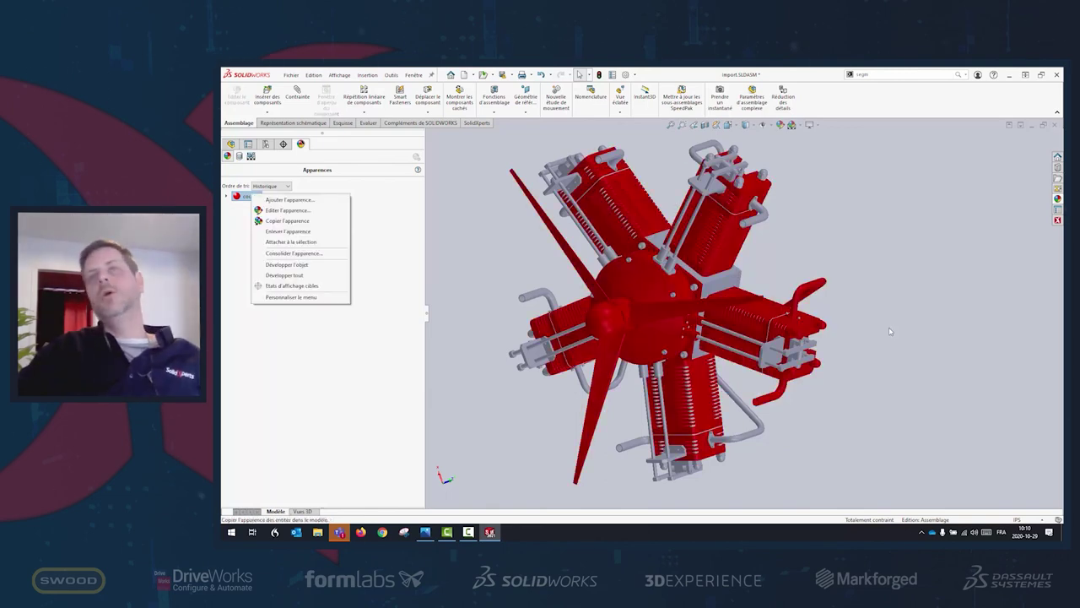
click(897, 276)
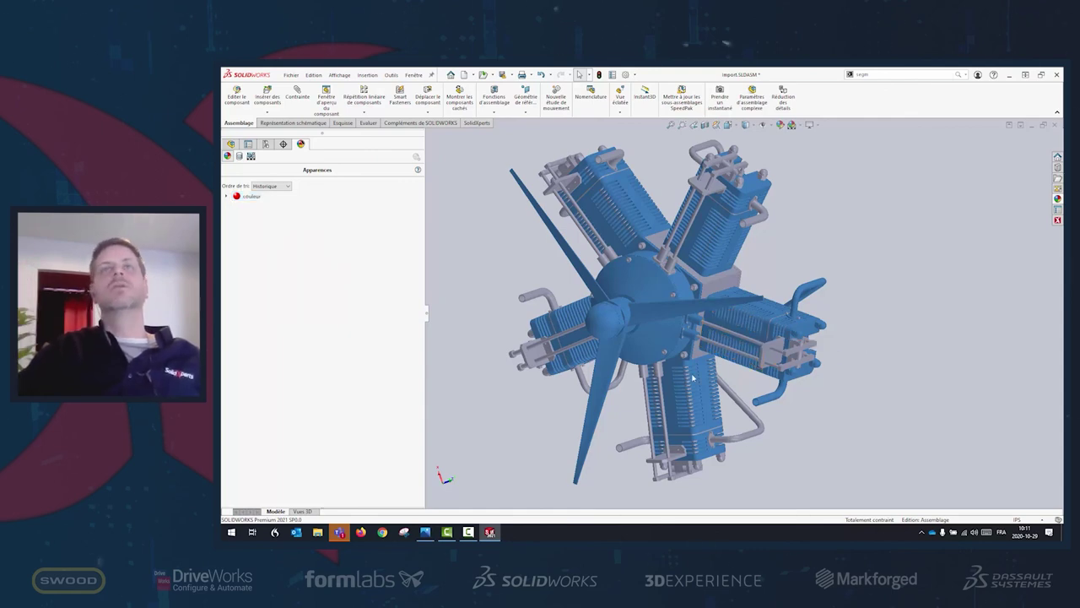
key(Escape)
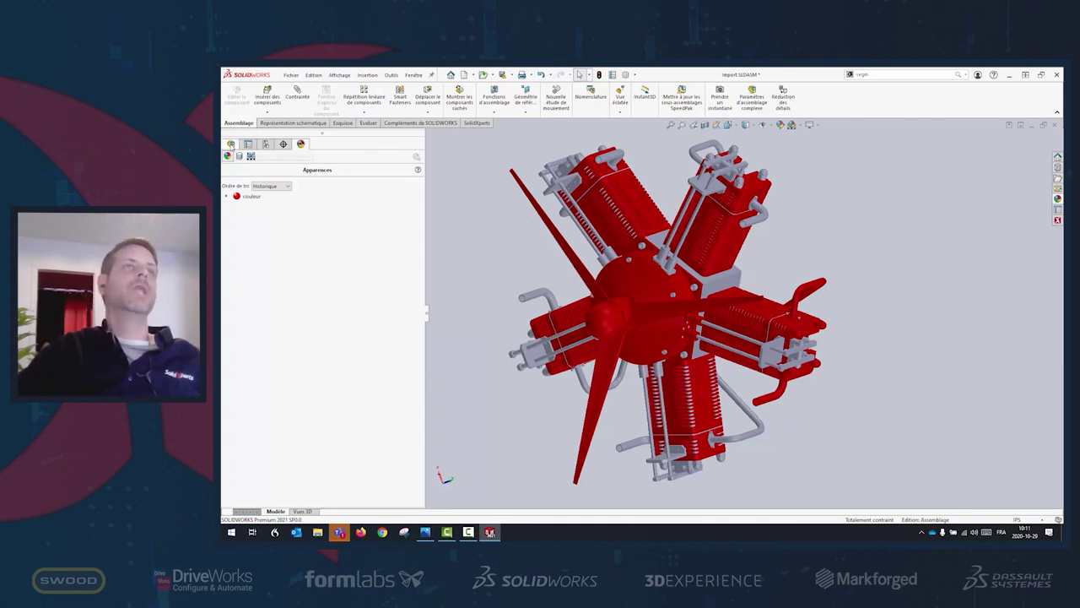
click(230, 145)
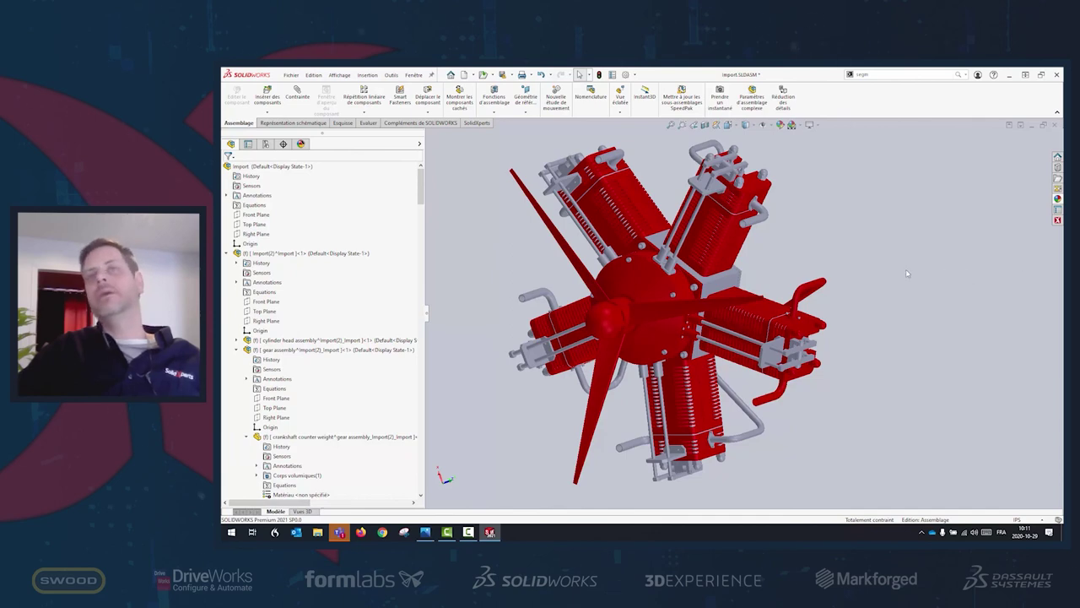
key(Escape)
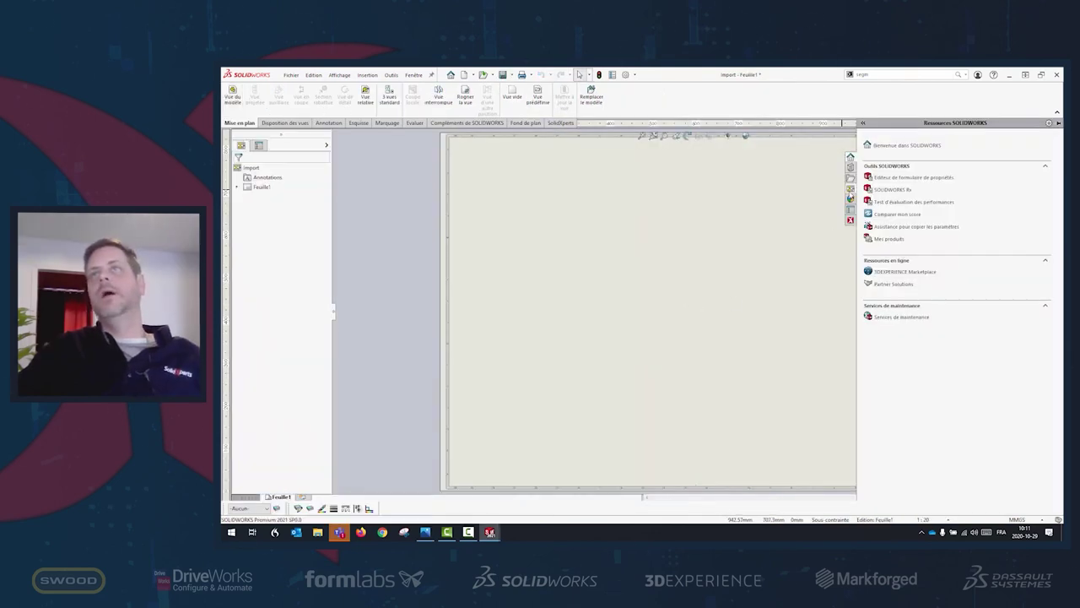
In the View Palette, choose Import.SLDASM as the source for the engine's drawing views
click(851, 191)
click(906, 135)
click(896, 146)
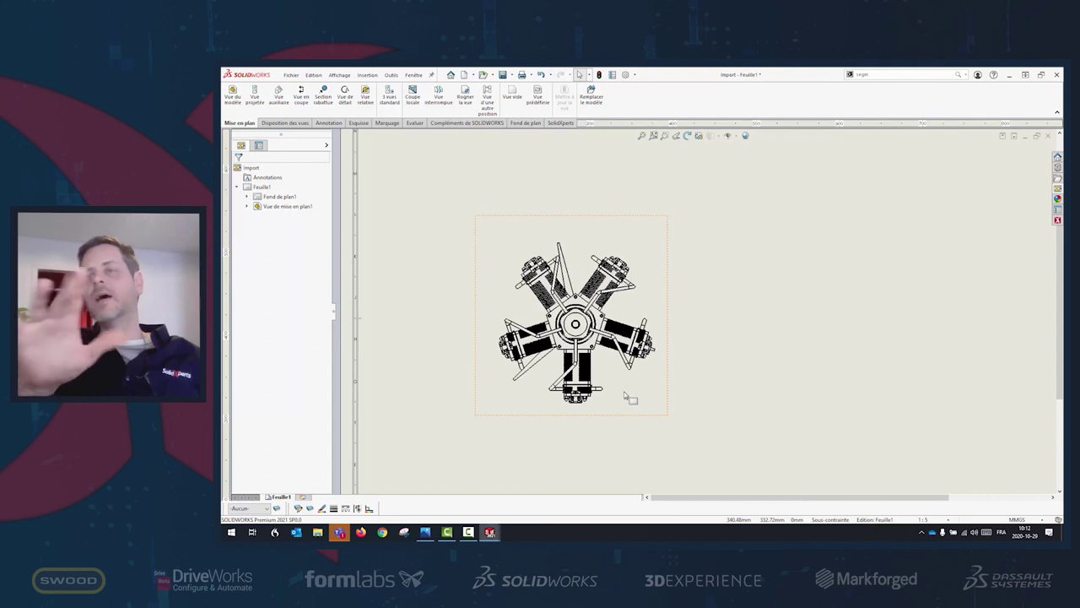
click(626, 389)
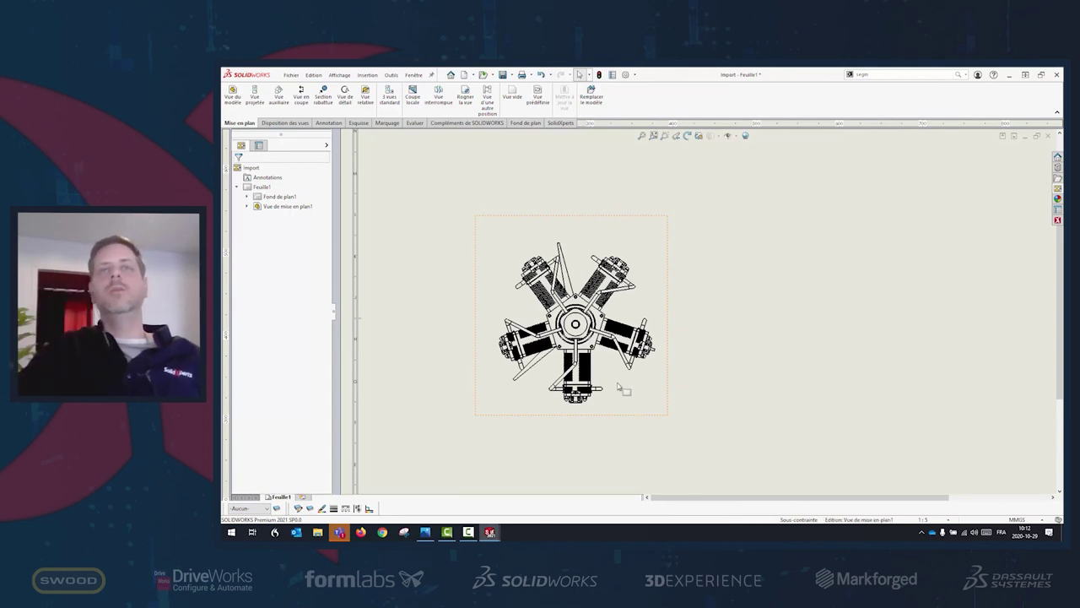
click(699, 136)
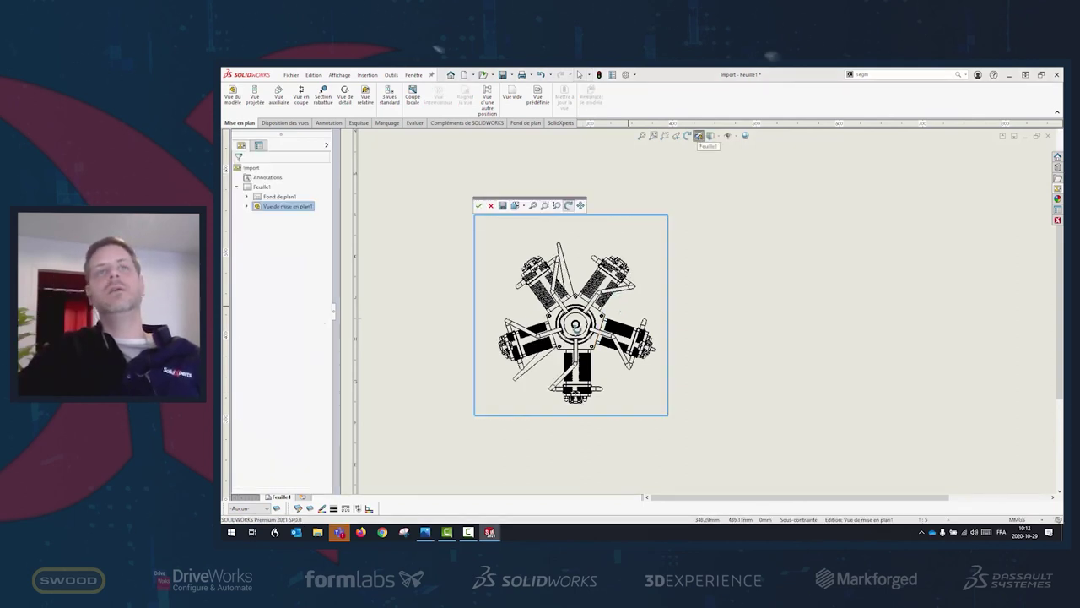
mouse_move(540, 342)
mouse_down()
mouse_move(635, 349)
mouse_move(645, 371)
mouse_move(631, 359)
mouse_up()
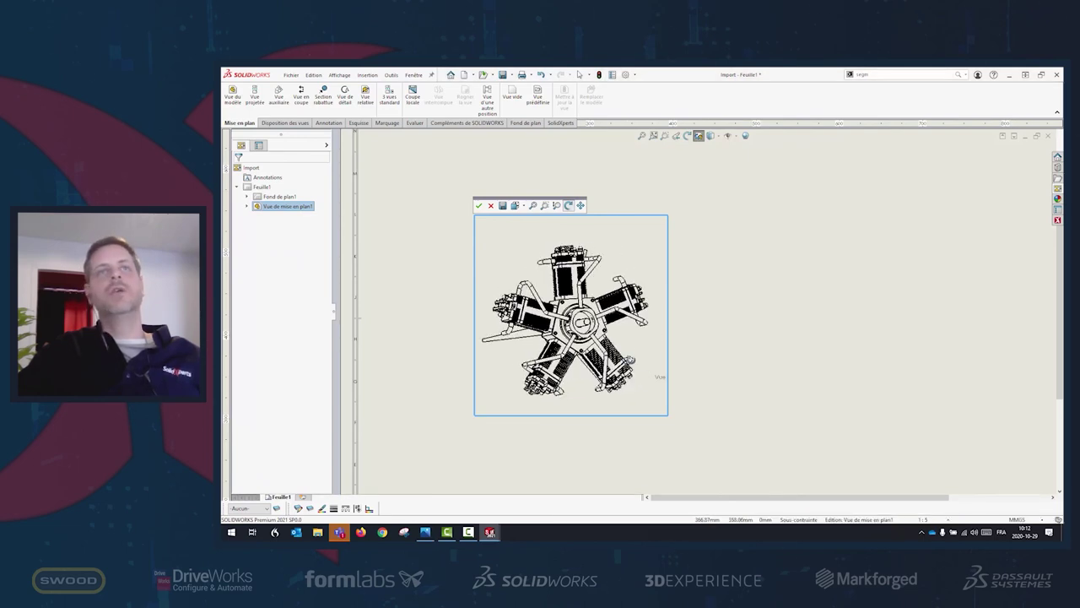
click(490, 205)
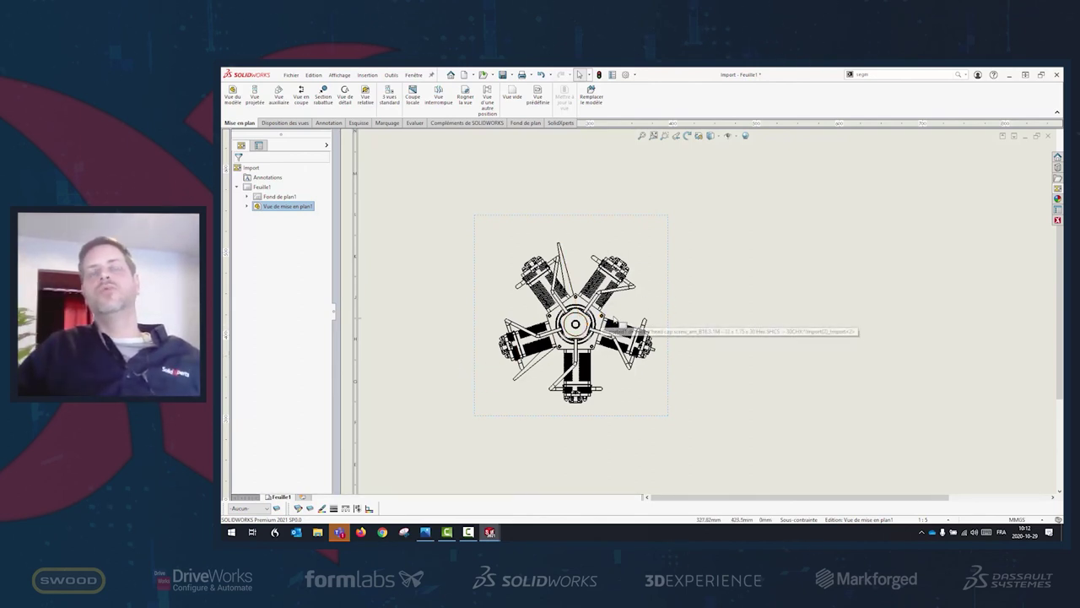
click(661, 283)
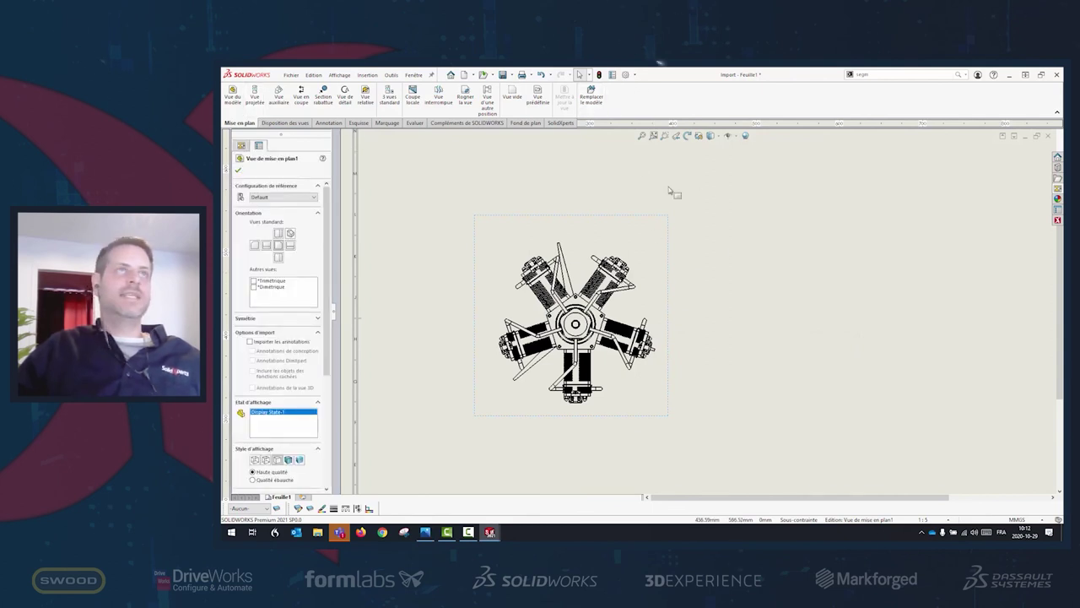
Place a text note right of the engine view and move the view left on the sheet
click(335, 123)
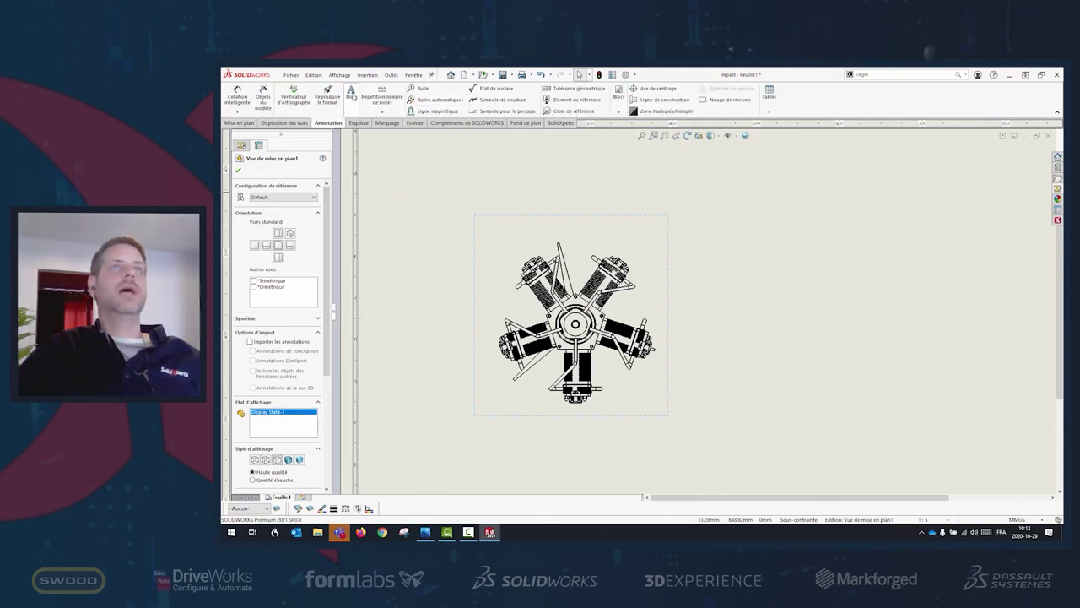
click(351, 93)
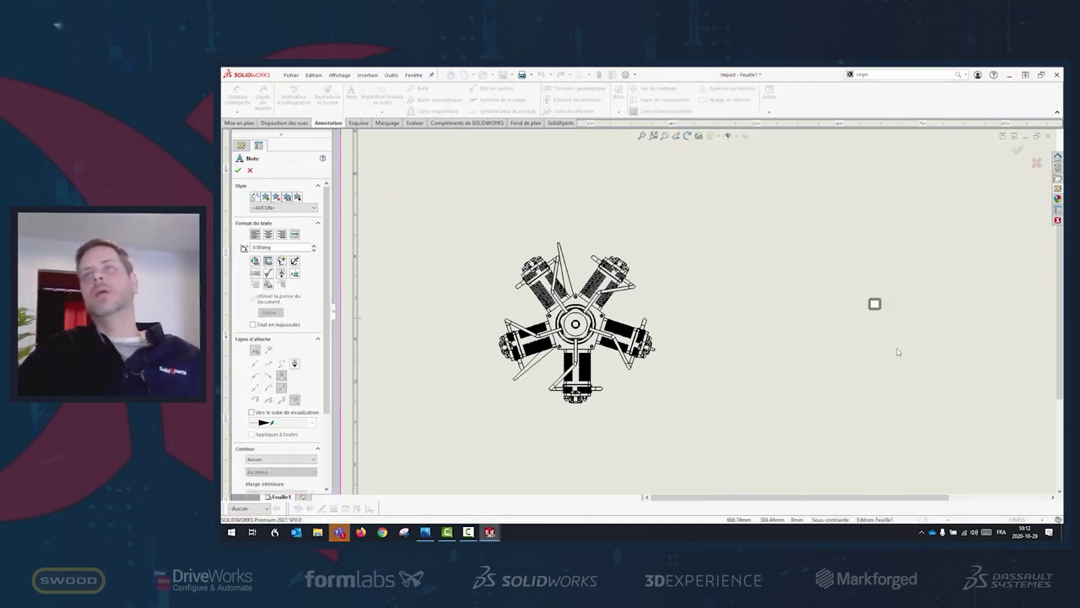
key(Escape)
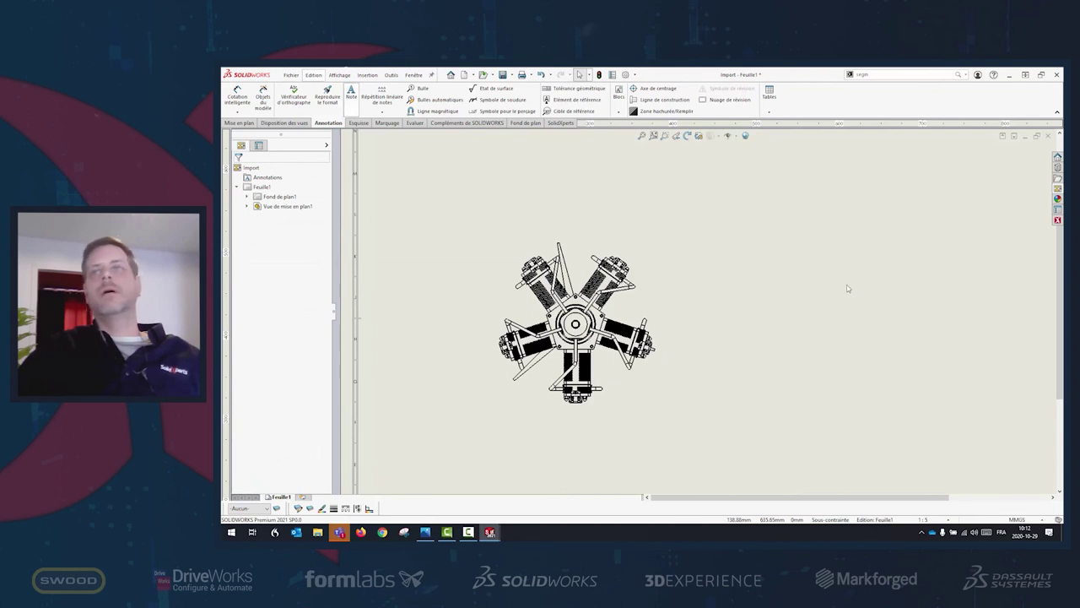
key(Return)
click(846, 285)
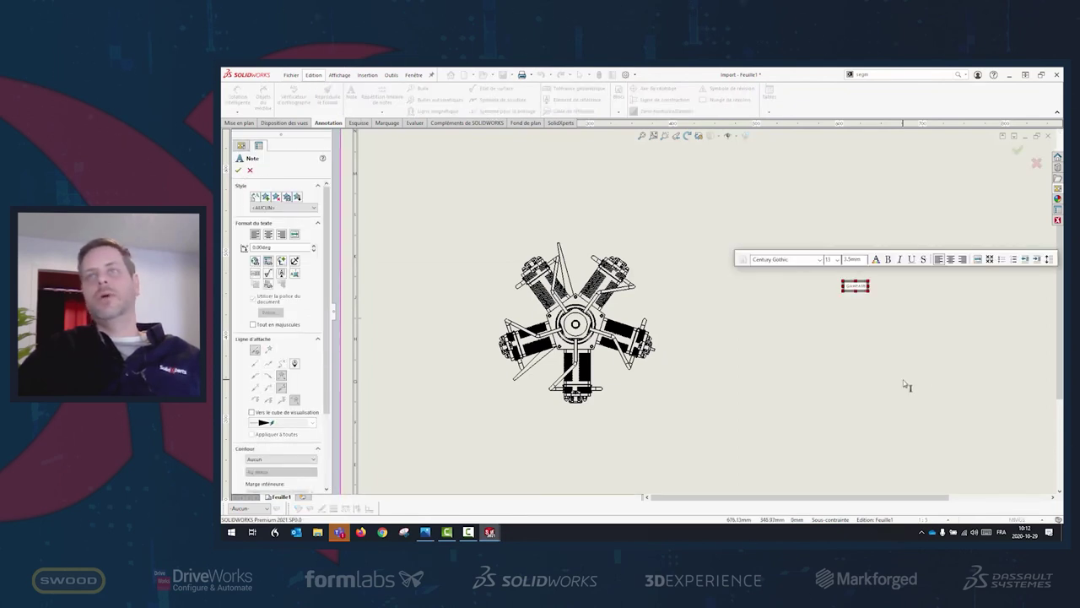
key(Escape)
key(Escape)
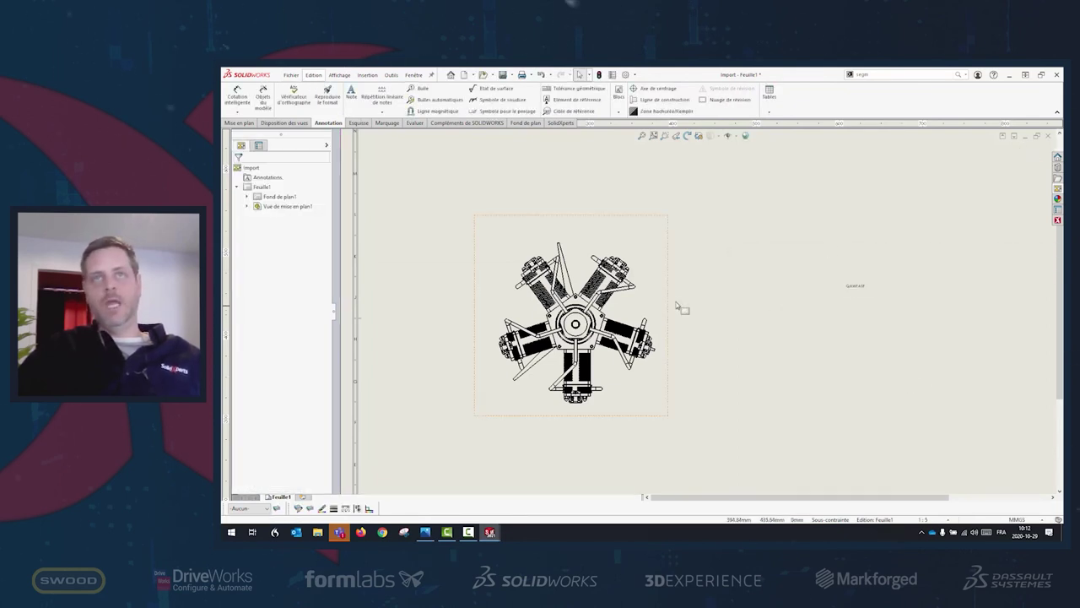
mouse_move(675, 313)
mouse_down()
mouse_move(613, 259)
mouse_move(747, 331)
mouse_up()
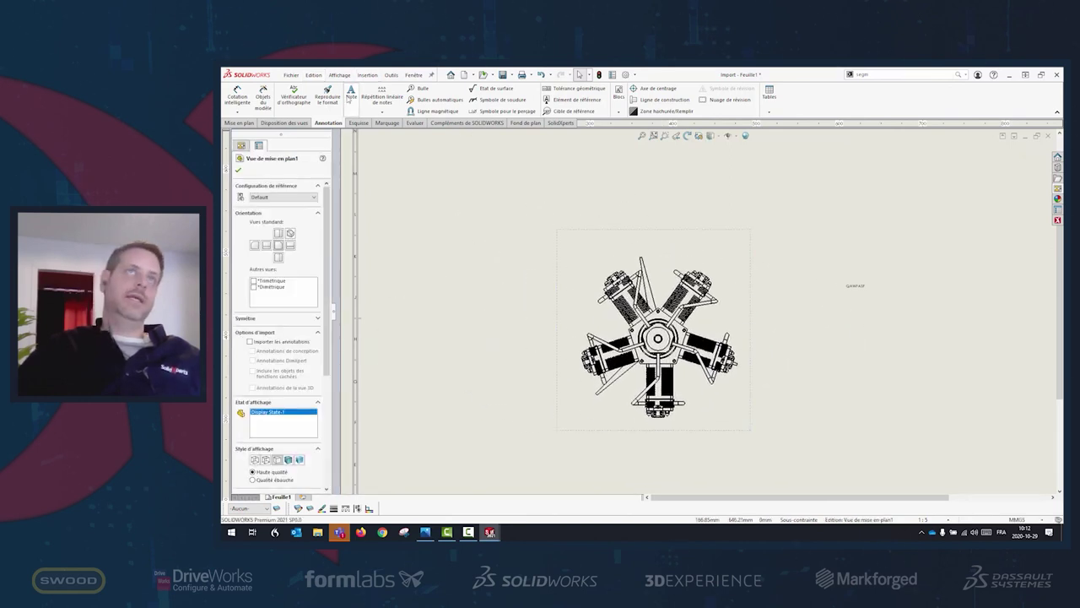
Add a second note reading 'as' above the view, then nudge the view up and left
click(673, 247)
text(as)
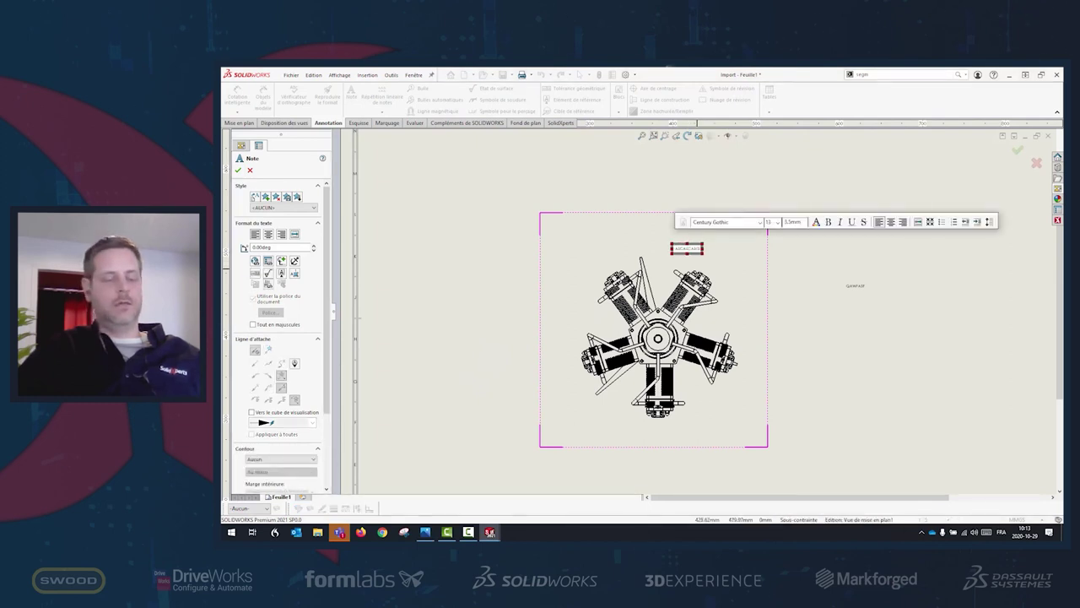
click(714, 261)
key(Escape)
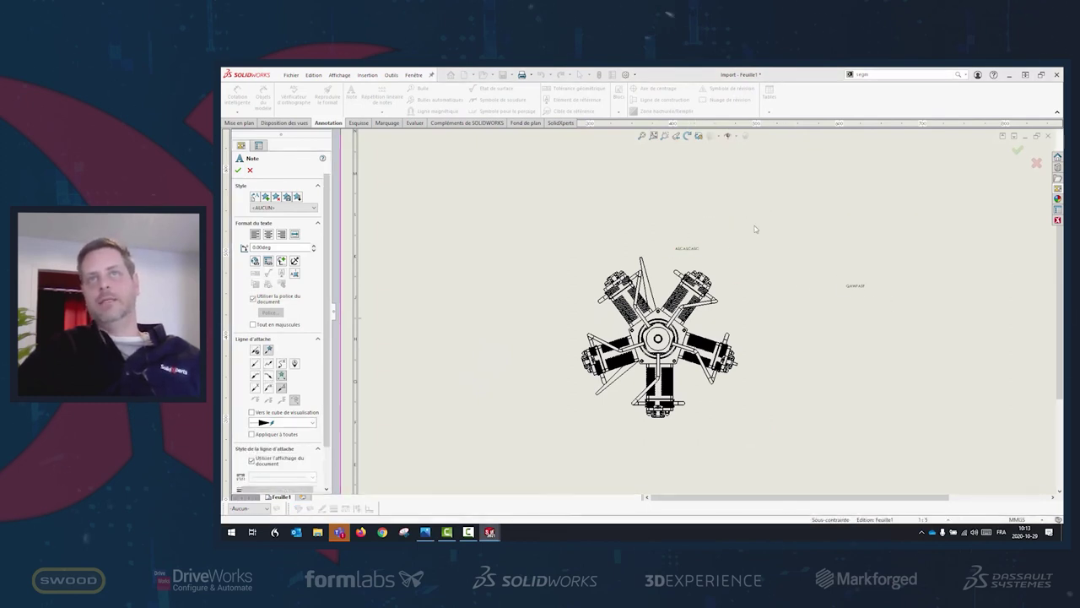
drag(747, 264, 720, 237)
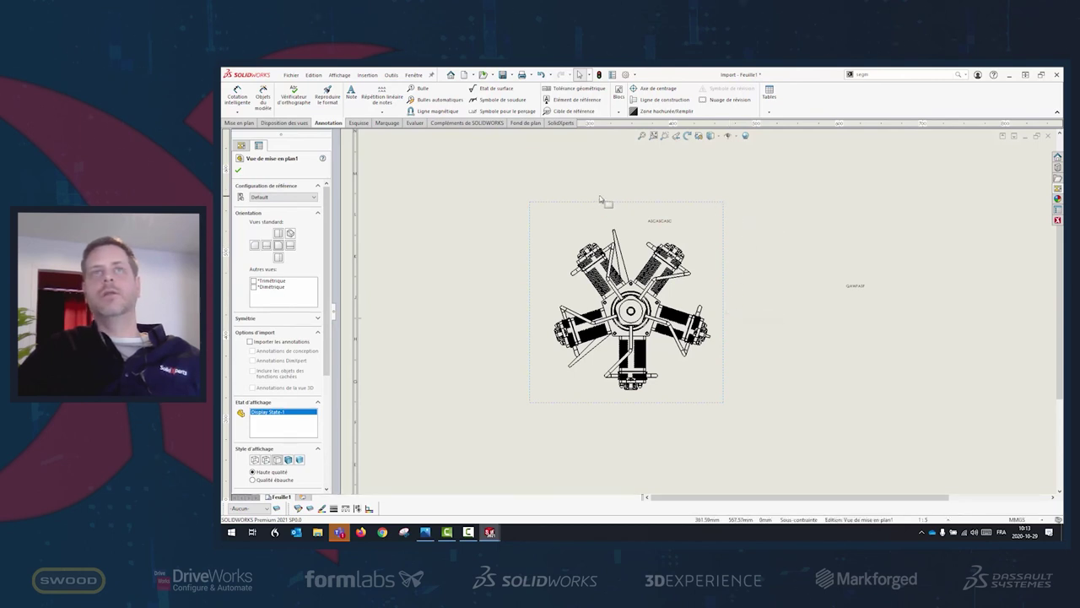
click(722, 204)
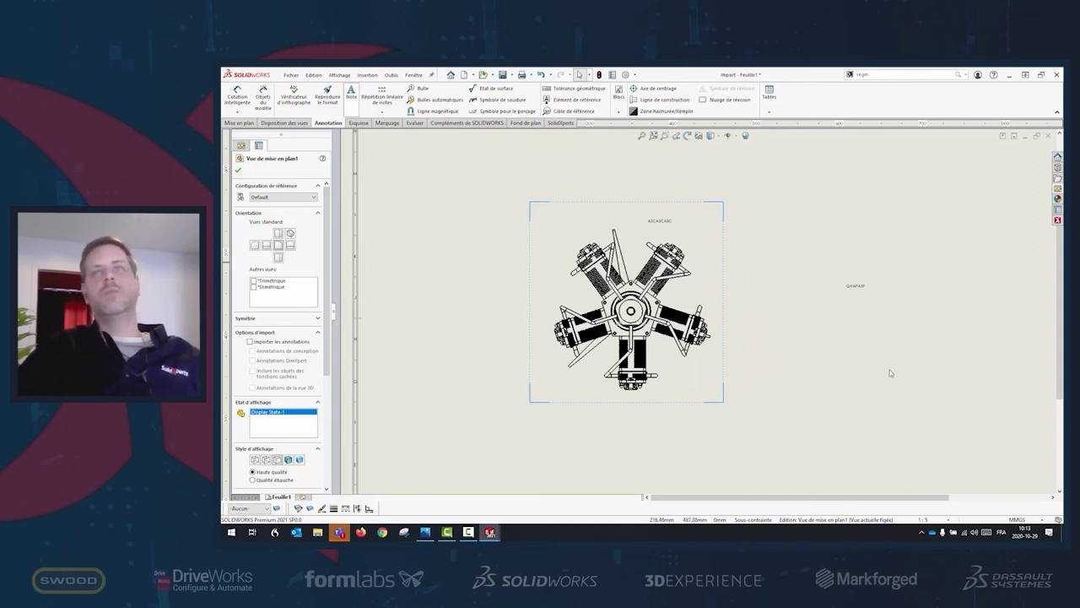
Abandon a stray empty note and drag the engine view toward the sheet's upper left
scroll(890, 373, up, 5)
scroll(819, 368, down, 2)
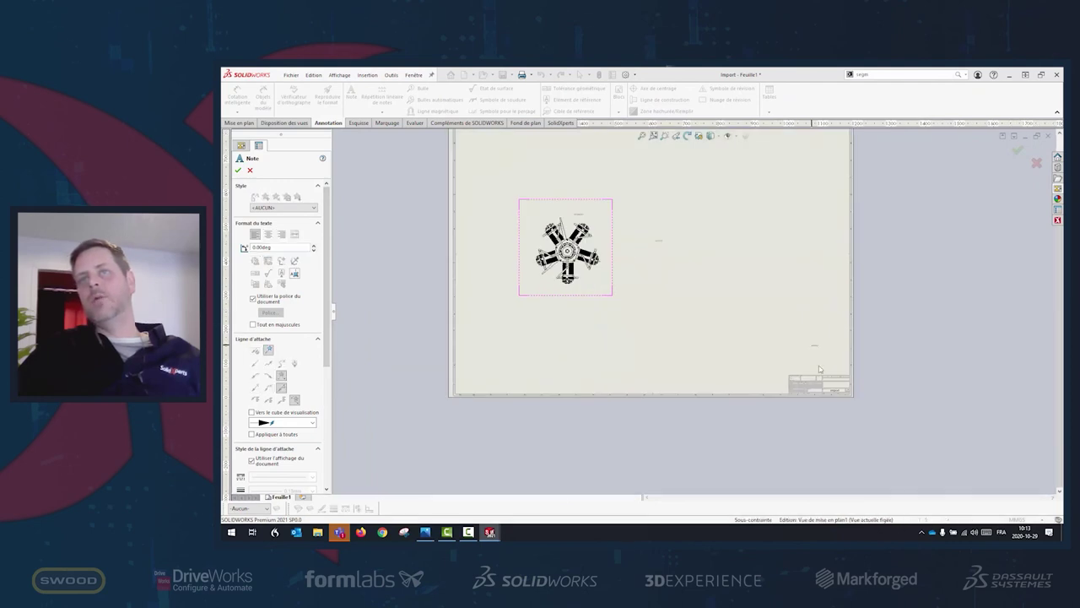
click(819, 361)
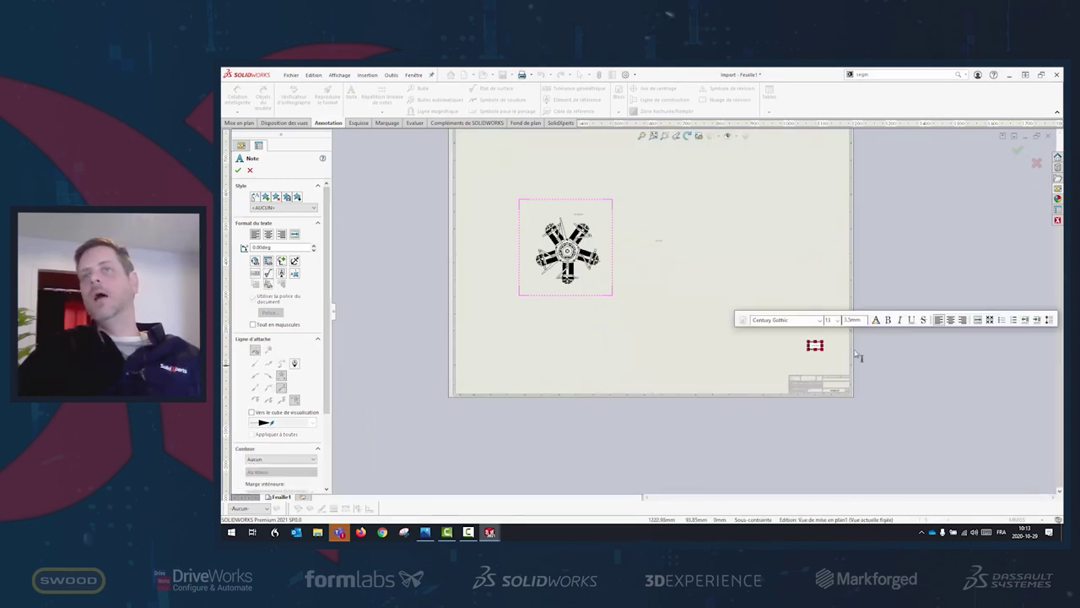
key(Escape)
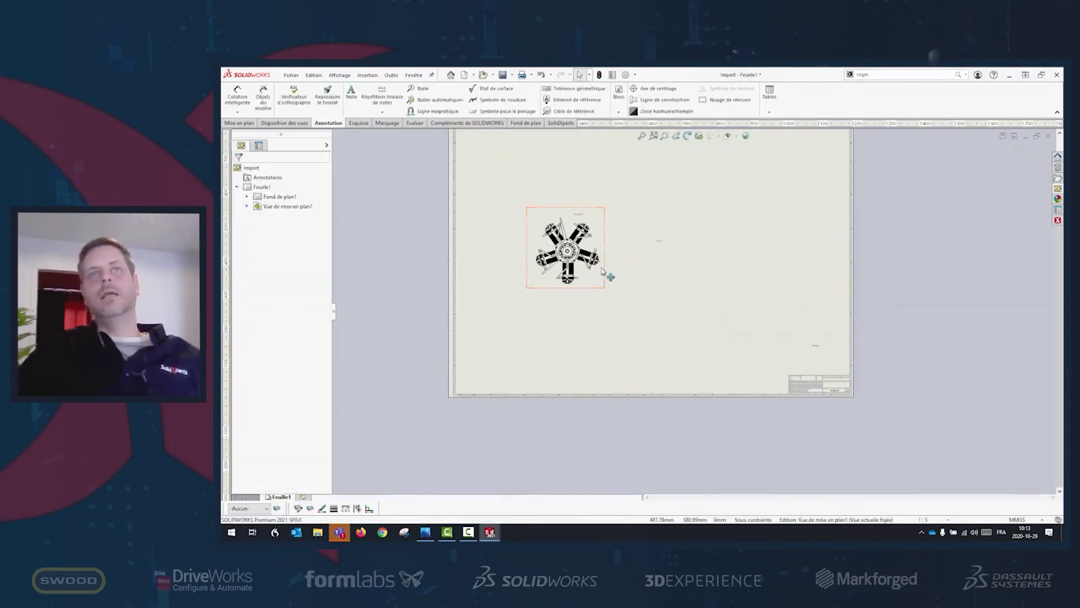
mouse_move(605, 271)
mouse_down()
mouse_move(581, 270)
mouse_move(614, 278)
mouse_up()
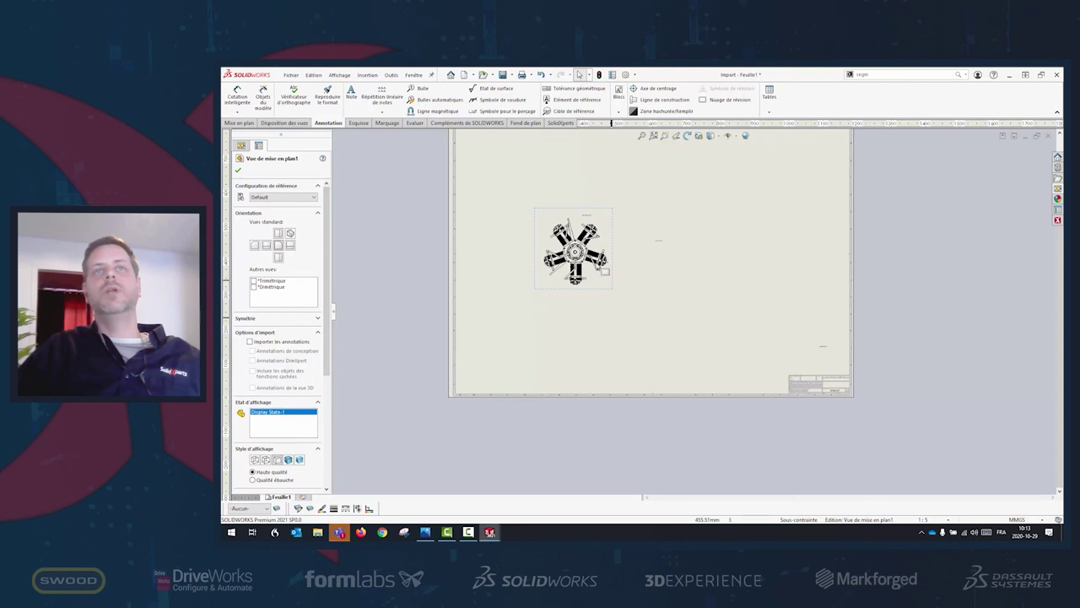
click(622, 295)
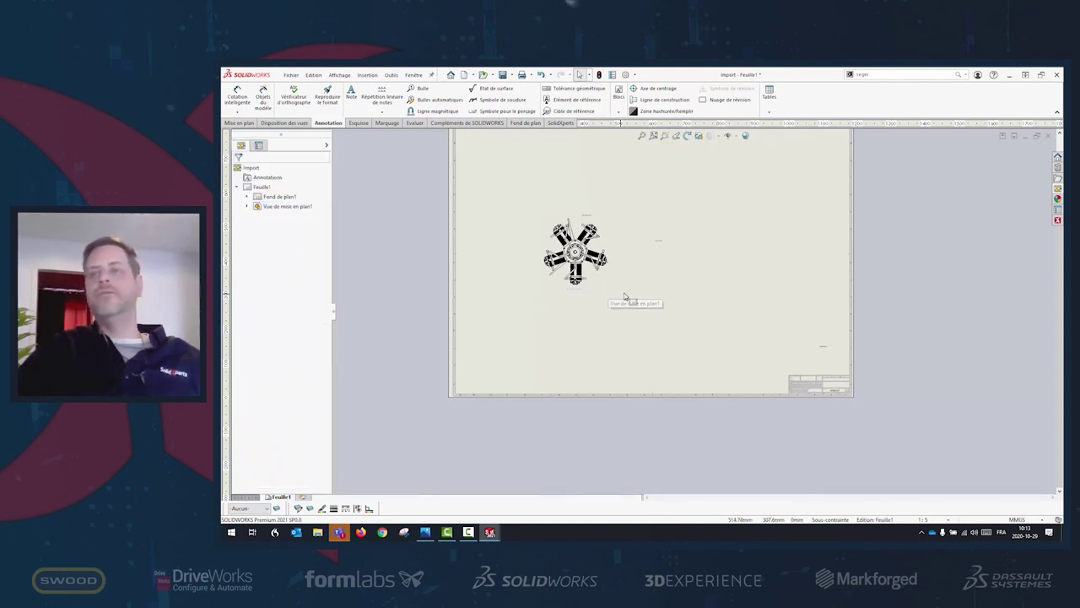
scroll(682, 387, up, 1)
scroll(682, 387, up, 2)
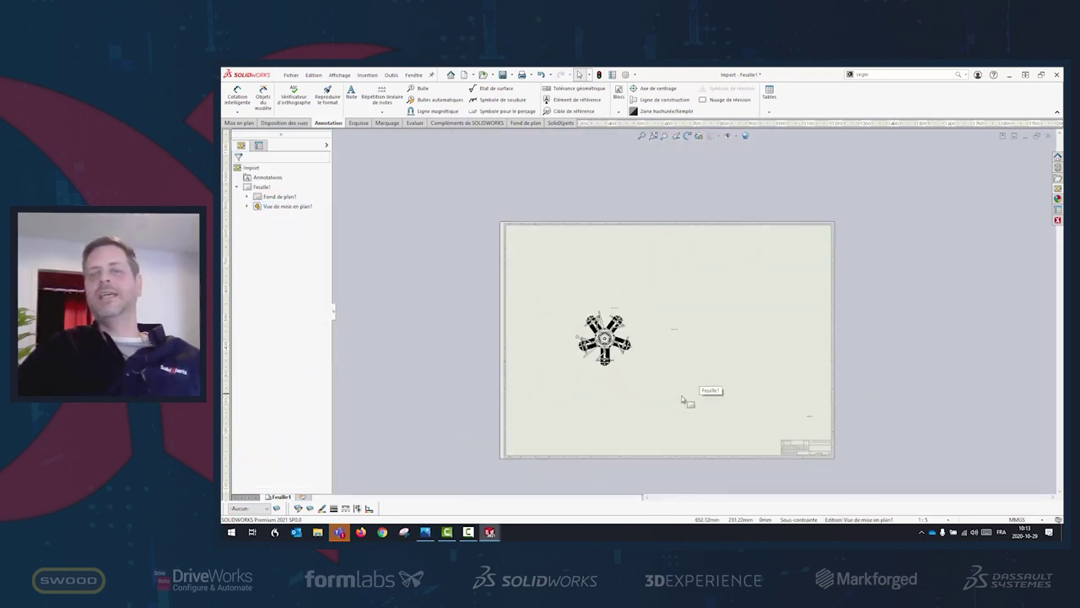
scroll(681, 396, down, 1)
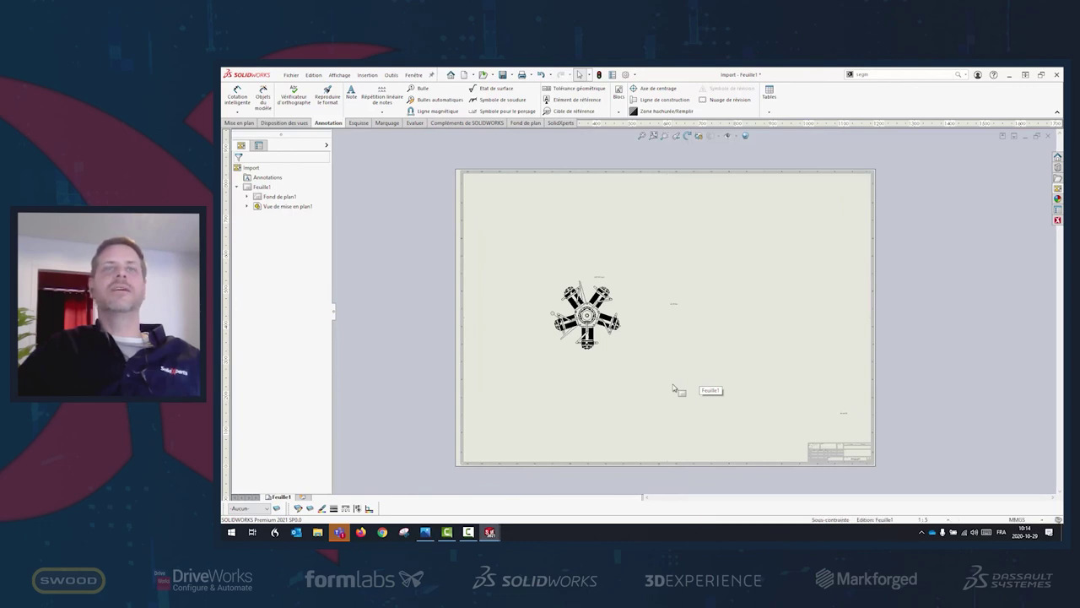